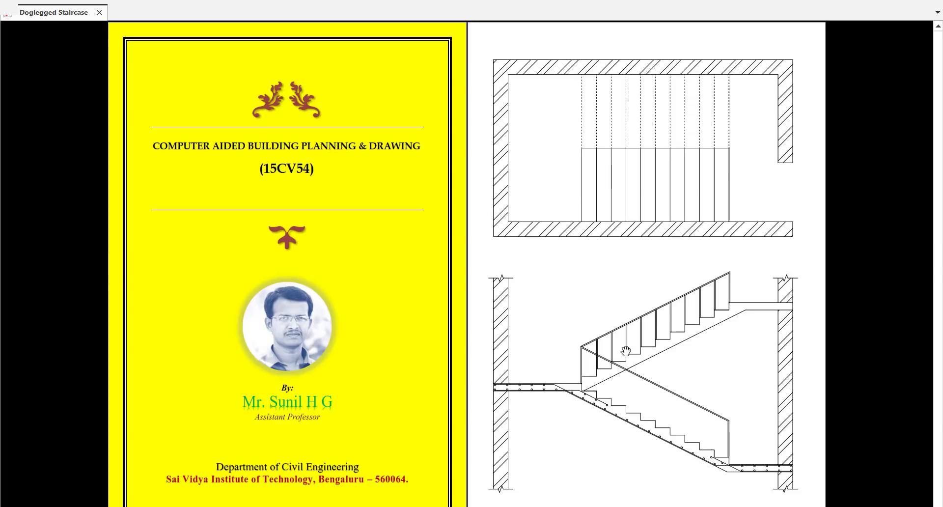
Step: Switch from the staircase PDF to AutoCAD Architecture 2018 through the Start menu
key("super")
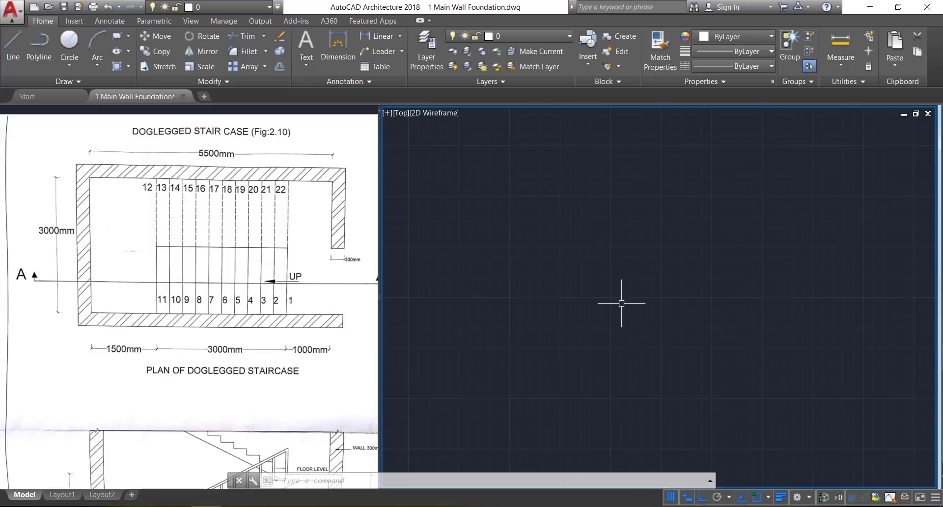
Step: Confirm millimetre drawing units in the Units dialog
left_click(542, 480)
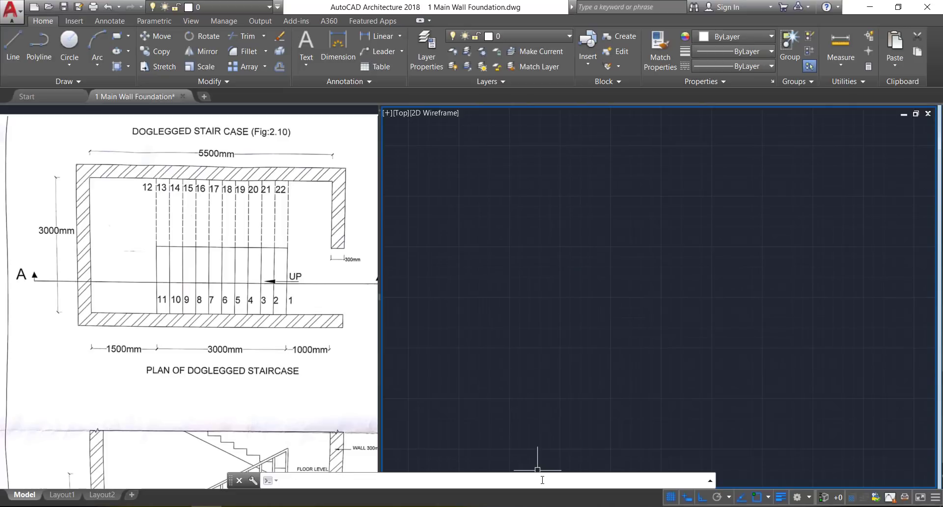
type("un")
key("Return")
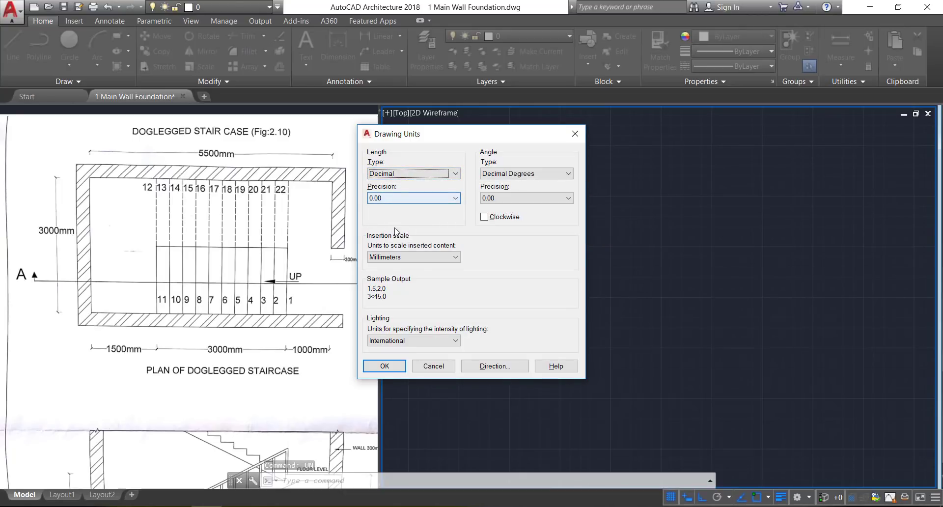
left_click(385, 366)
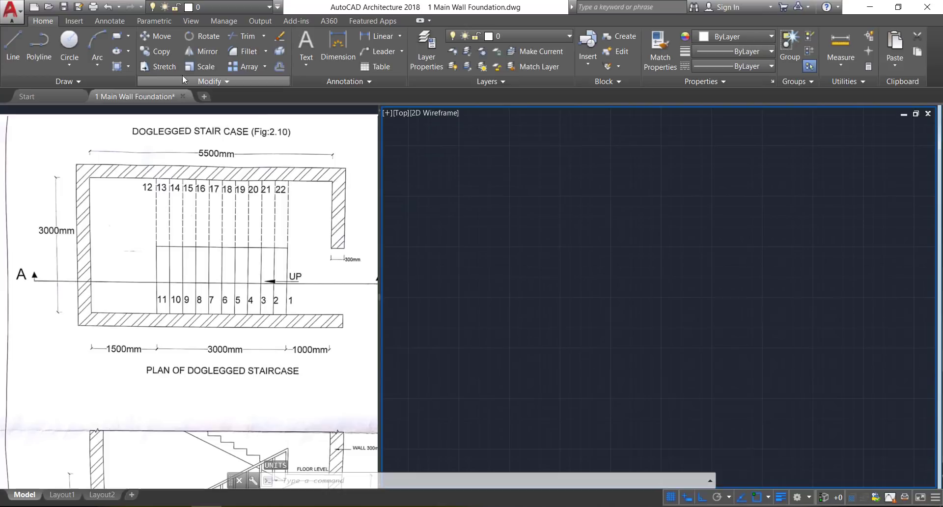
Step: Draw a 5500 × 3000 rectangle as the hall outline
left_click(117, 36)
left_click(526, 224)
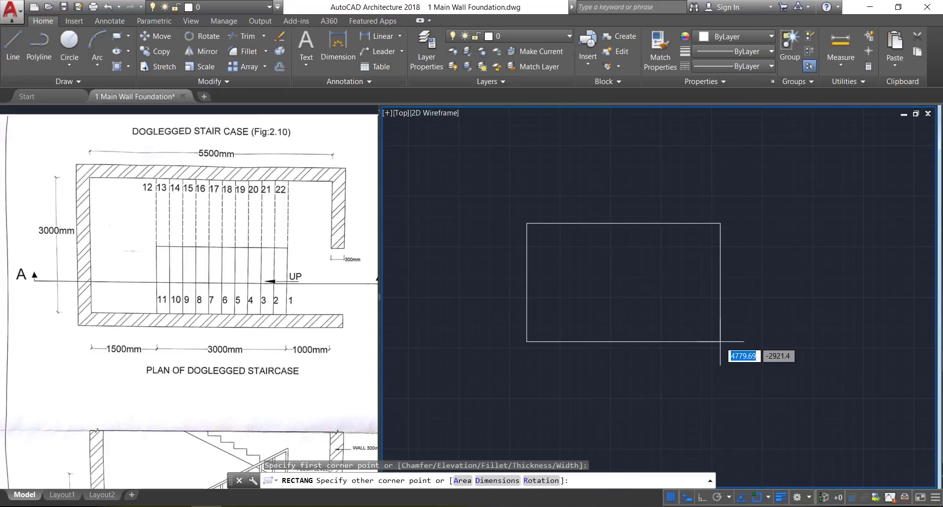
type("d")
key("Return")
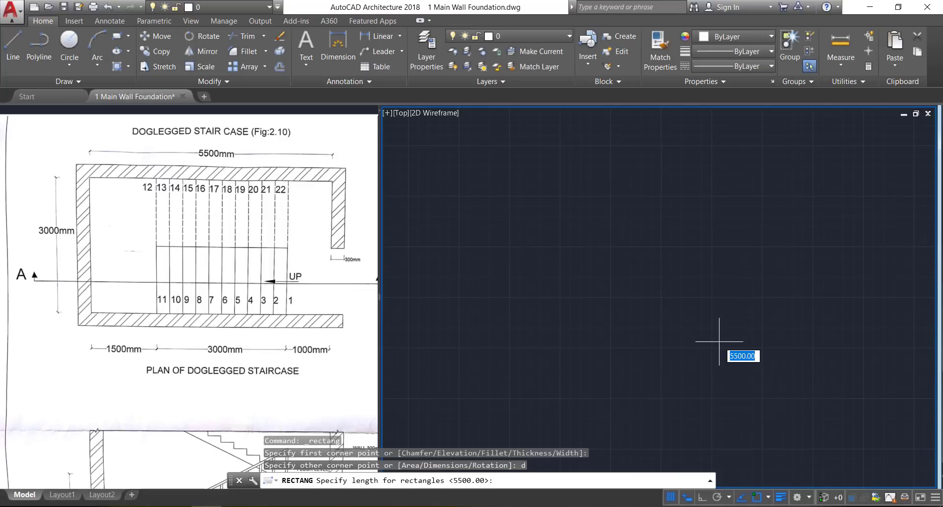
type("55")
key("Return")
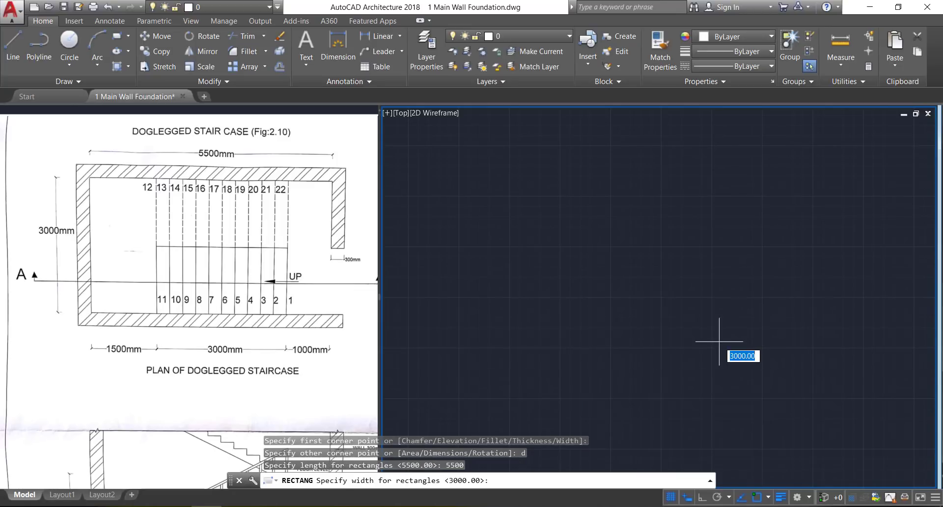
type("3000")
key("Return")
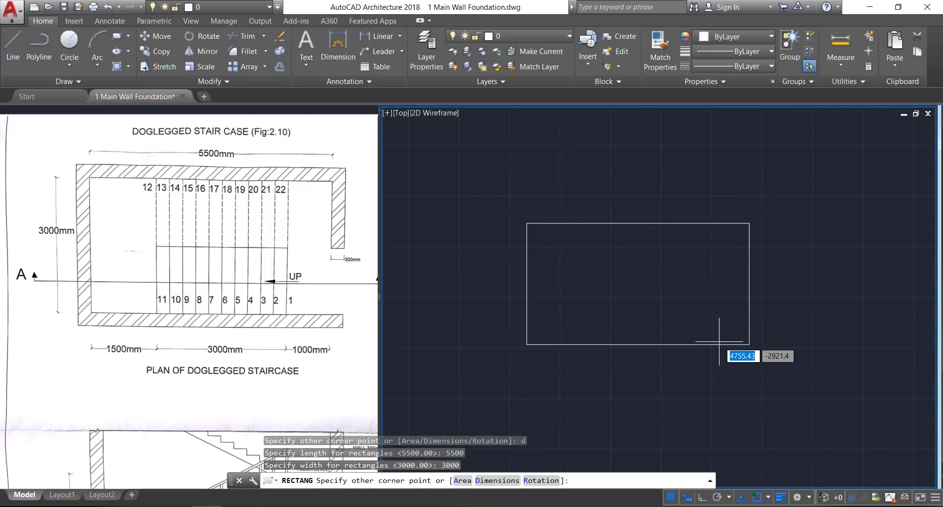
left_click(719, 342)
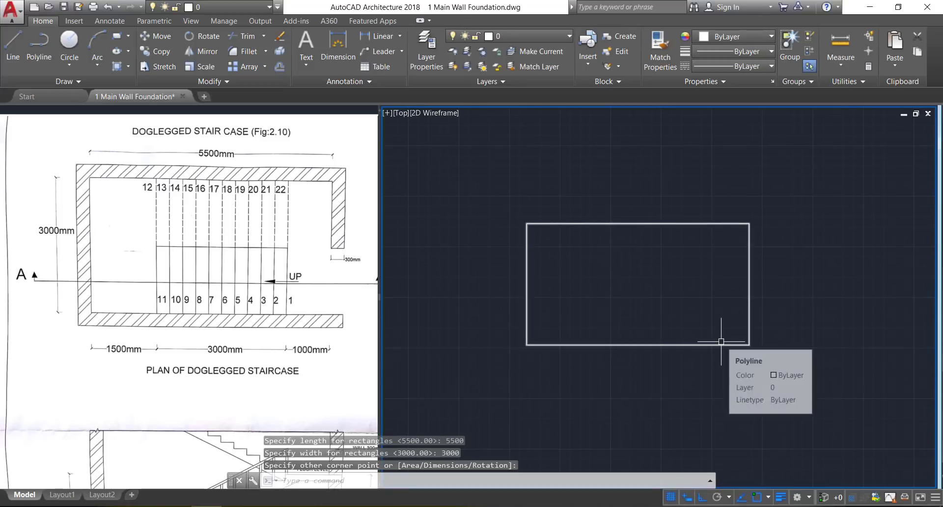
left_click(280, 66)
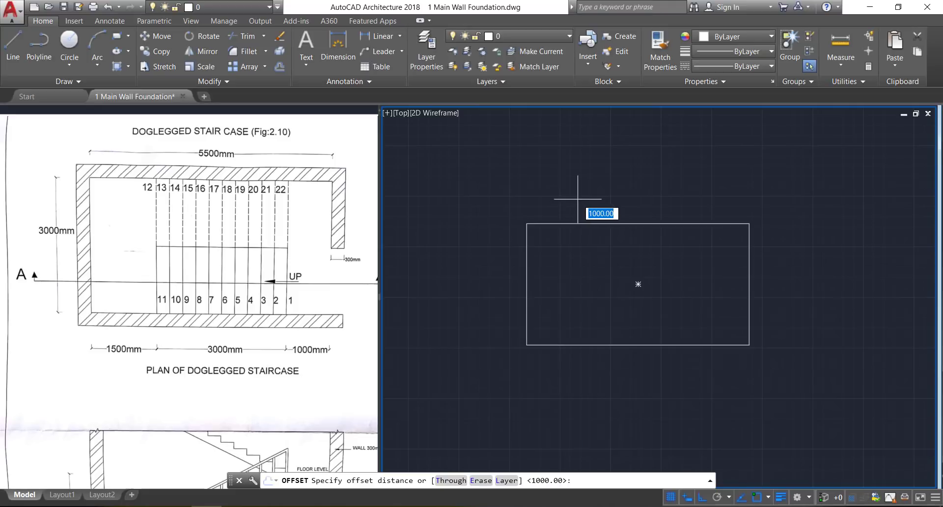
Step: Offset the hall rectangle 300 outward as the outer wall outline
type("300")
key("Return")
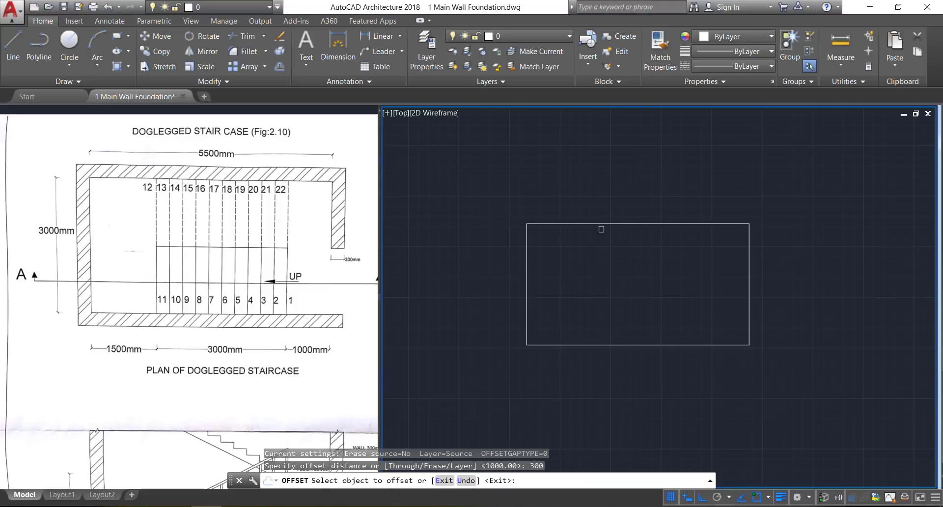
left_click(599, 226)
left_click(583, 184)
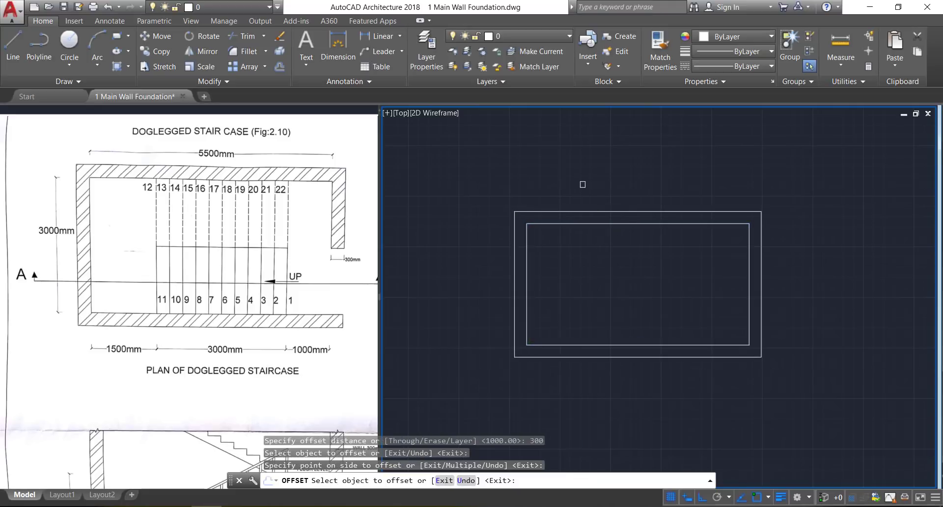
key("Return")
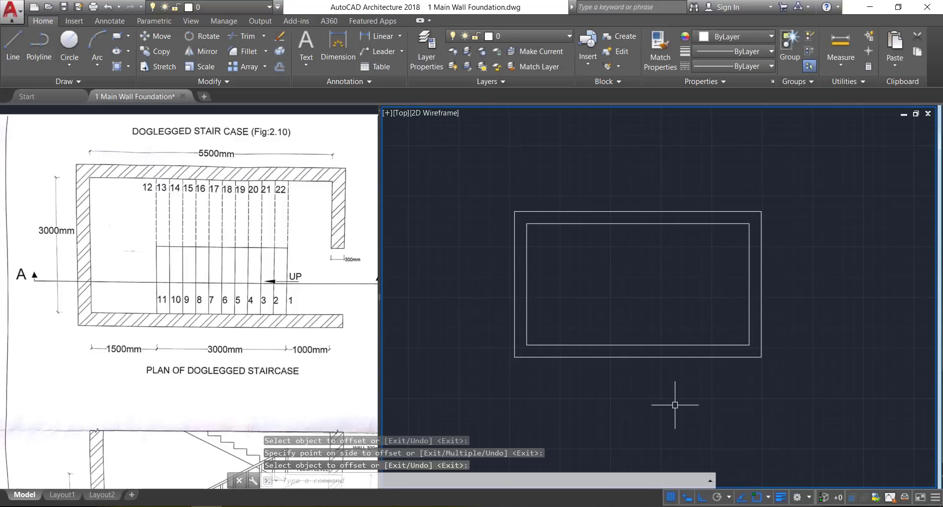
Step: Explode both rectangles into separate lines
left_click(674, 401)
left_click(594, 280)
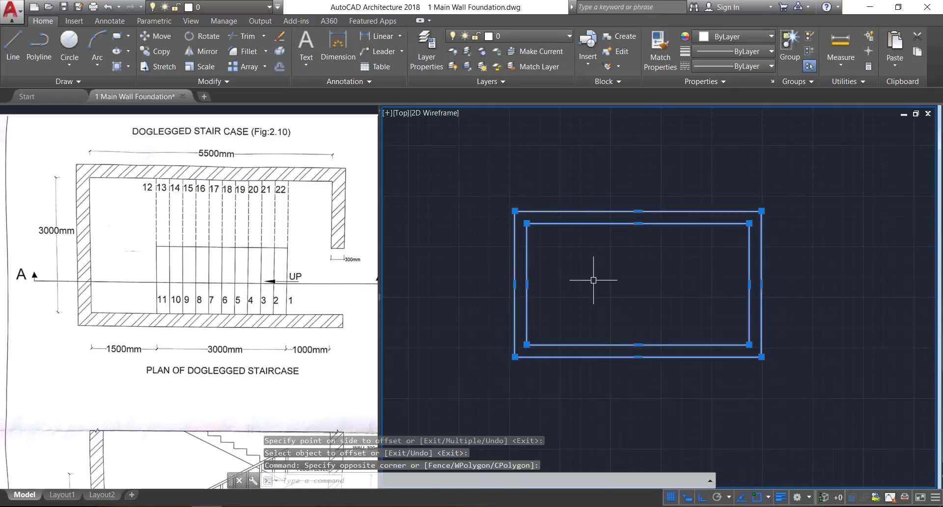
type("x")
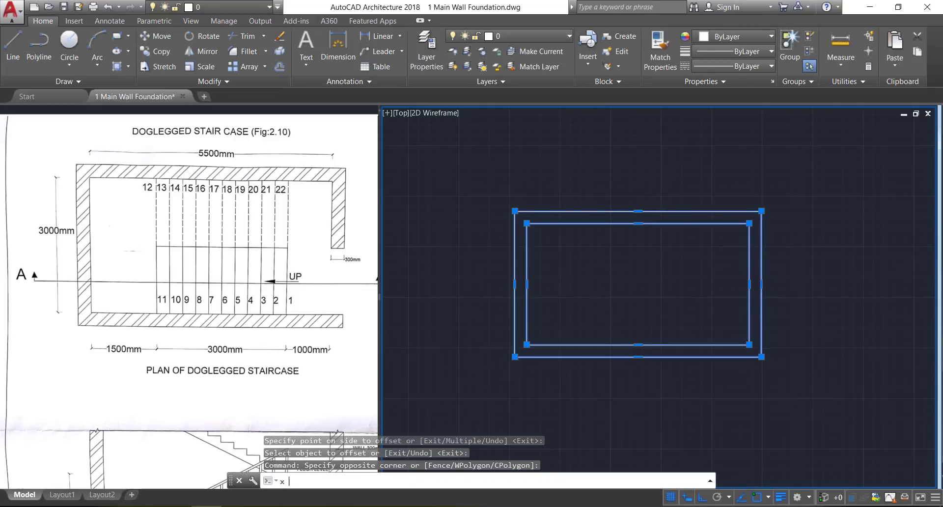
key("Return")
Step: Offset the inner left line 1500 inward as a dividing line
type("o")
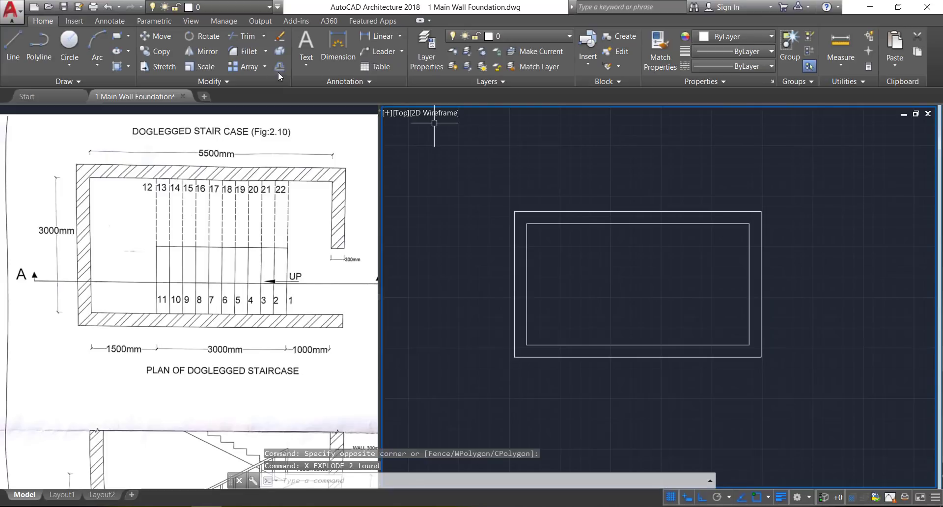
key("Return")
type("1")
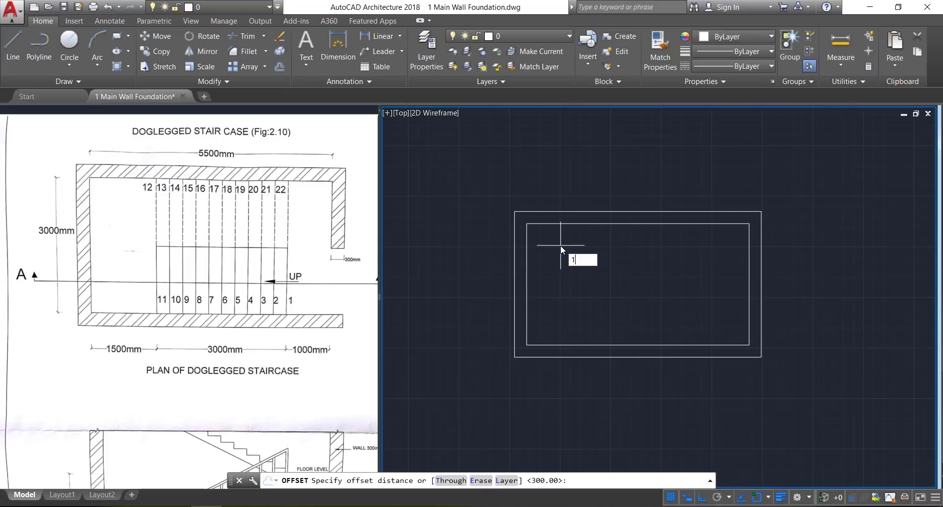
type("500")
key("Return")
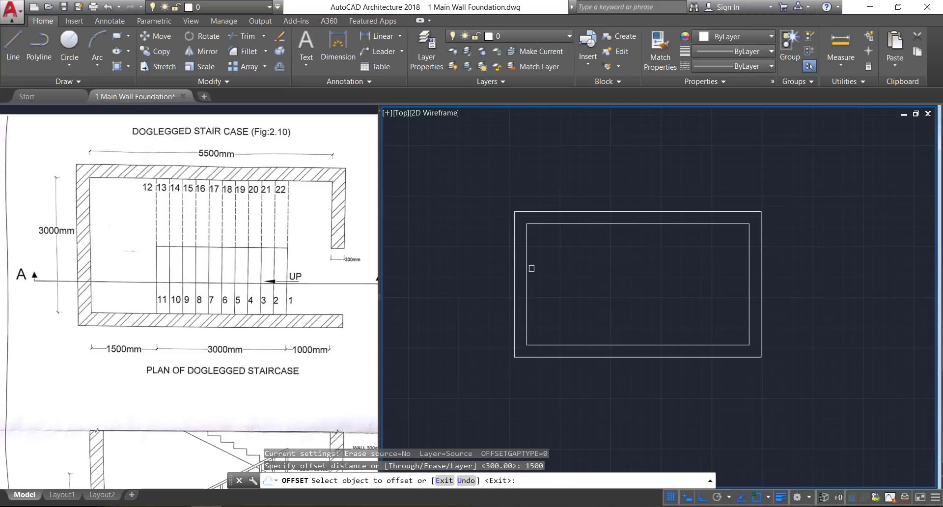
left_click(526, 269)
left_click(570, 272)
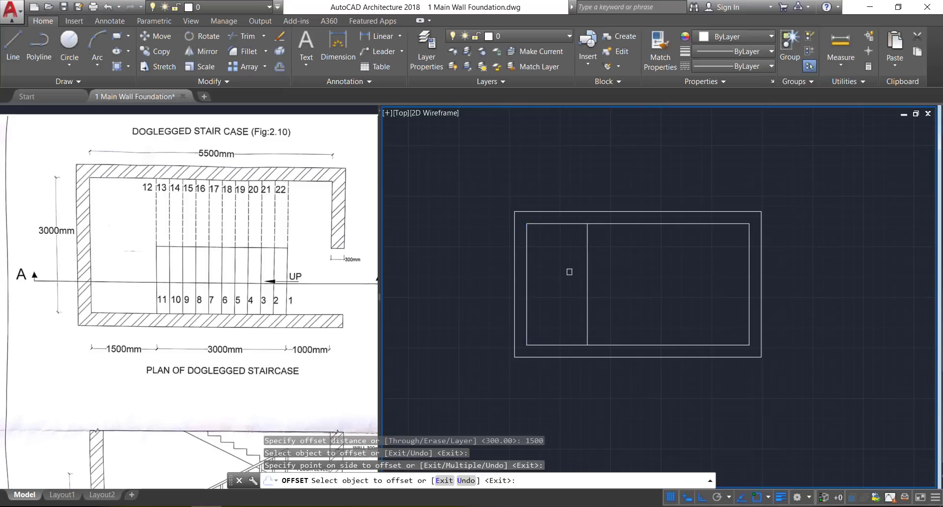
key("Return")
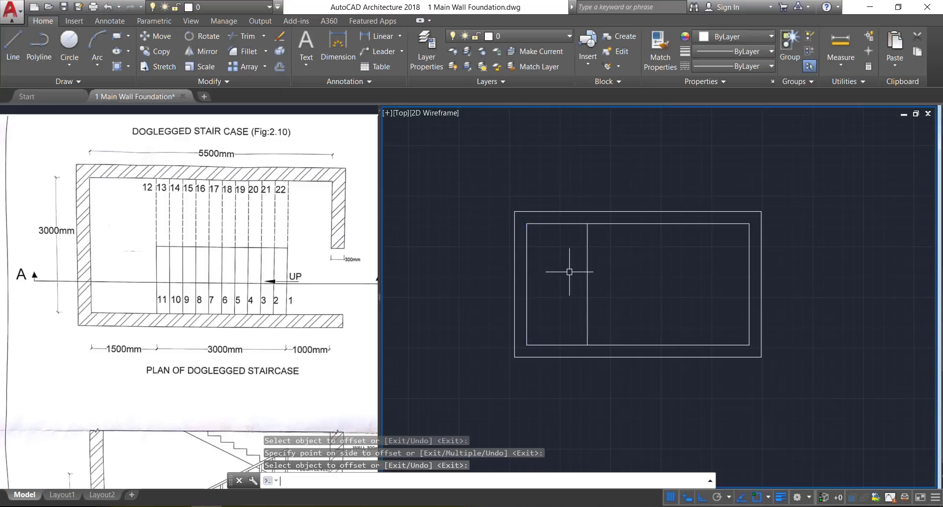
Step: Offset the inner right line 1000 inward as the second dividing line
key("Return")
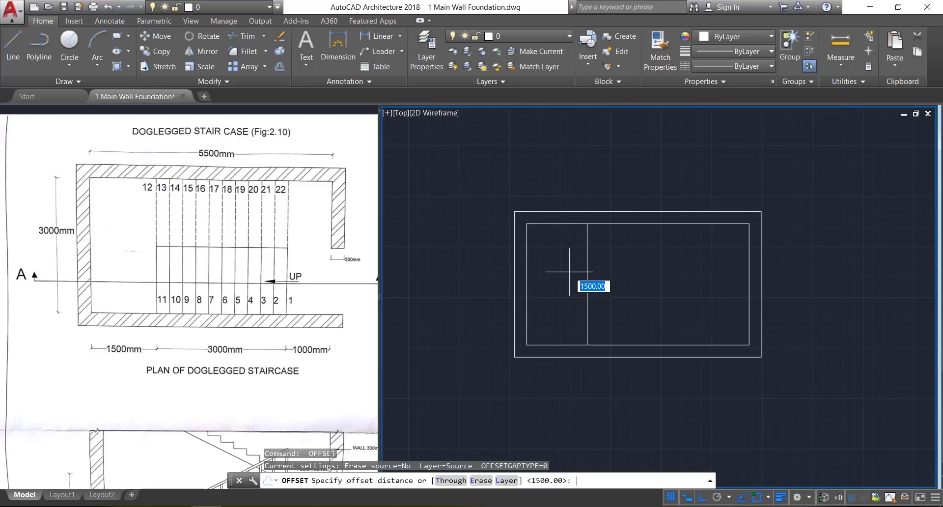
type("10")
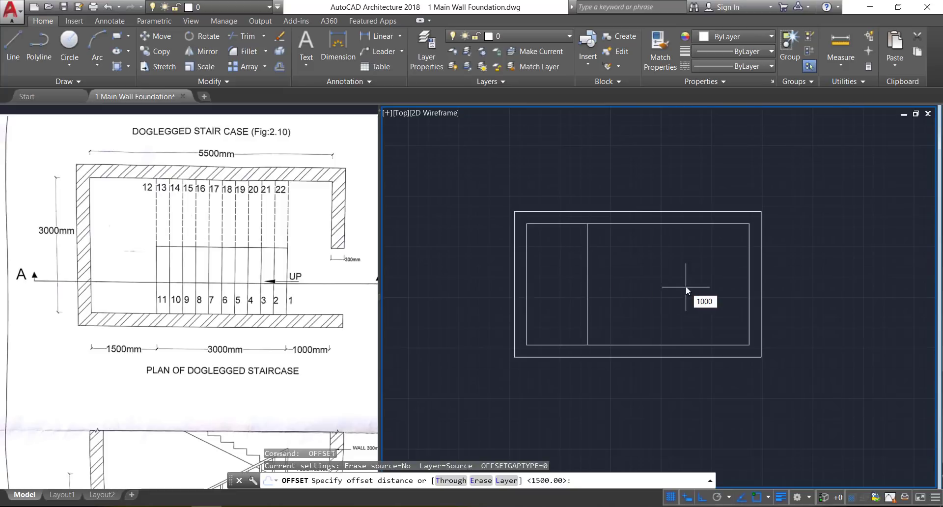
key("Return")
left_click(749, 314)
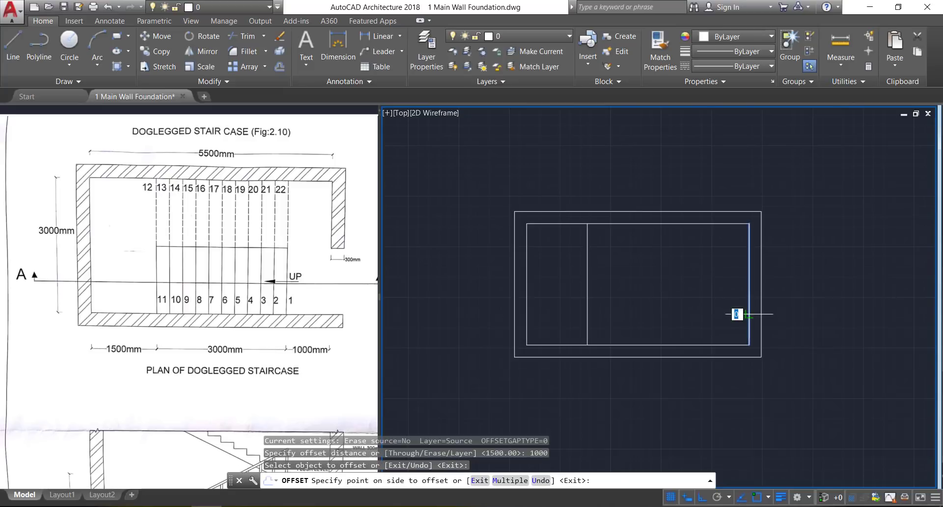
left_click(683, 291)
key("Return")
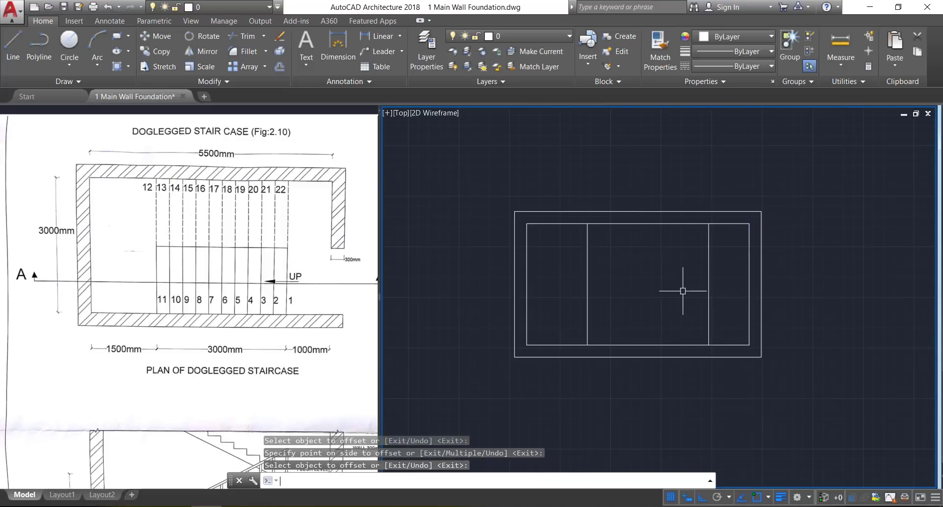
type("l")
key("Return")
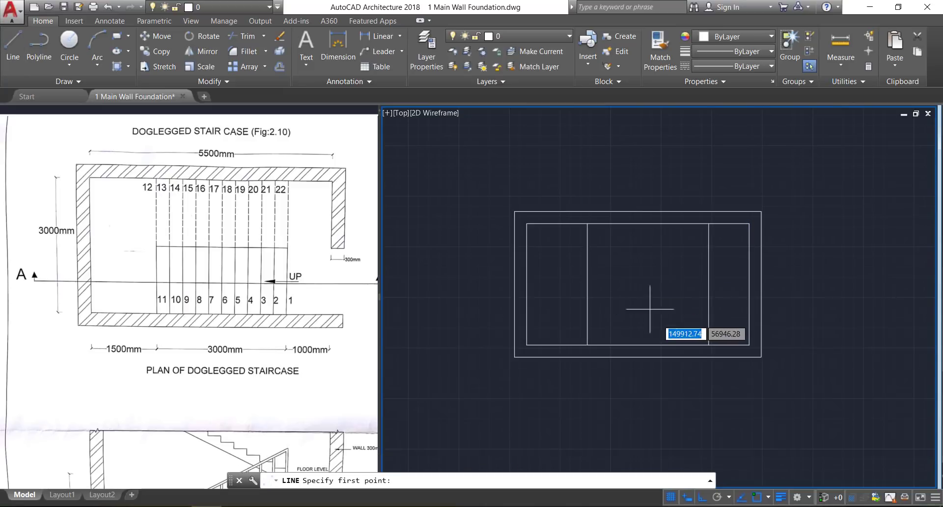
Step: Join the dividing lines' midpoints with a horizontal line and trim the leftovers above
left_click(587, 287)
left_click(709, 284)
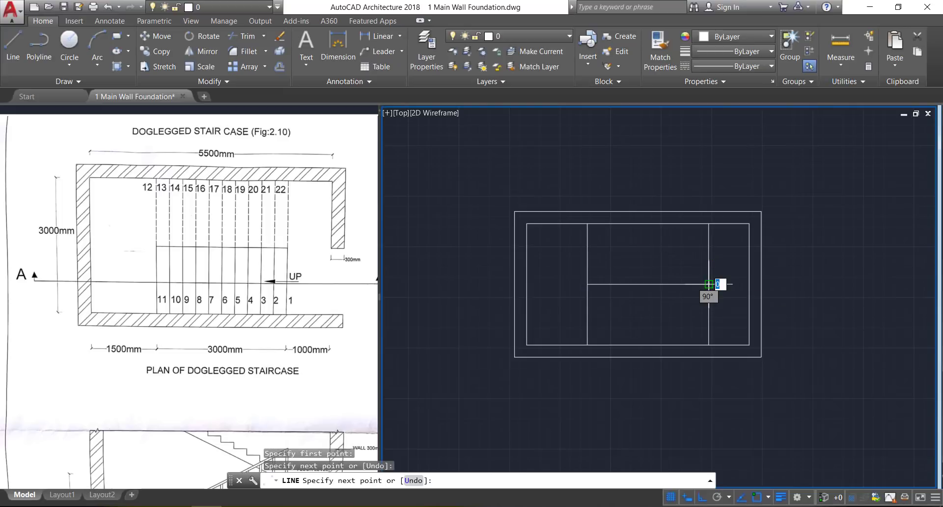
key("Return")
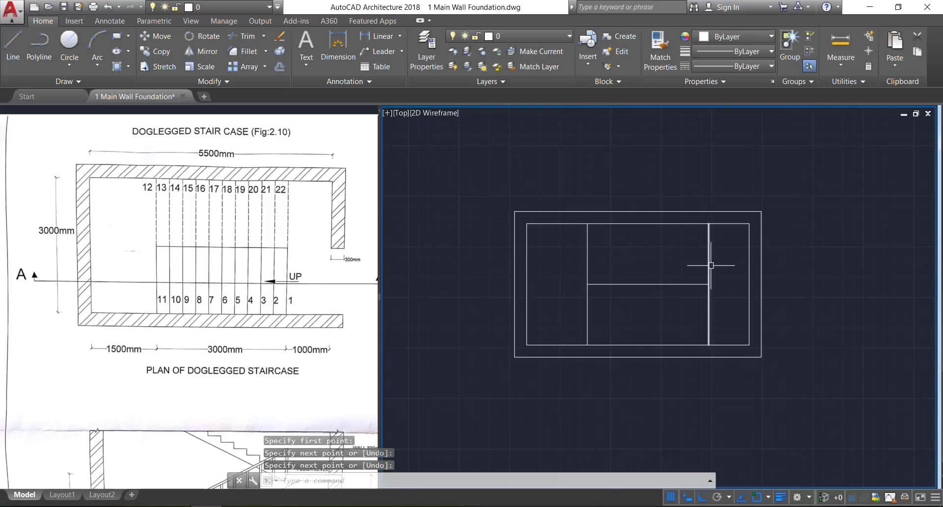
left_click(243, 37)
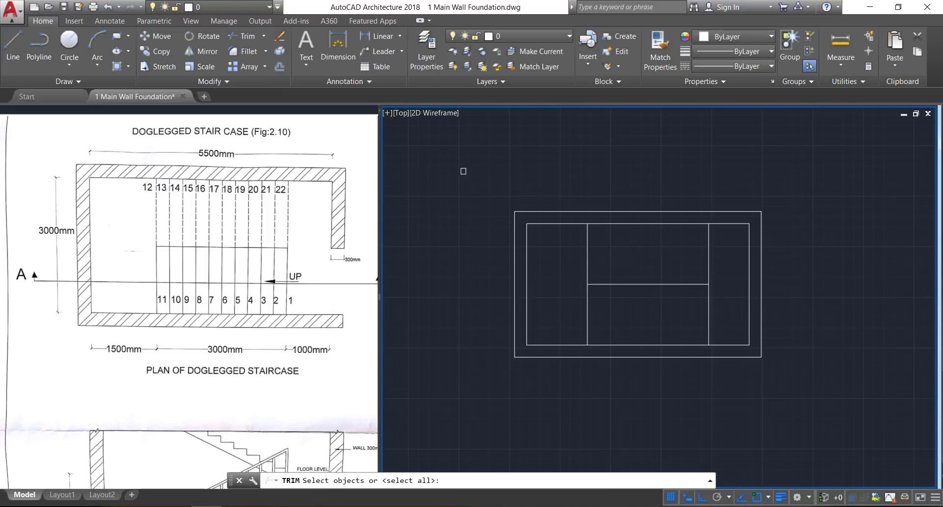
key("Return")
left_click(720, 259)
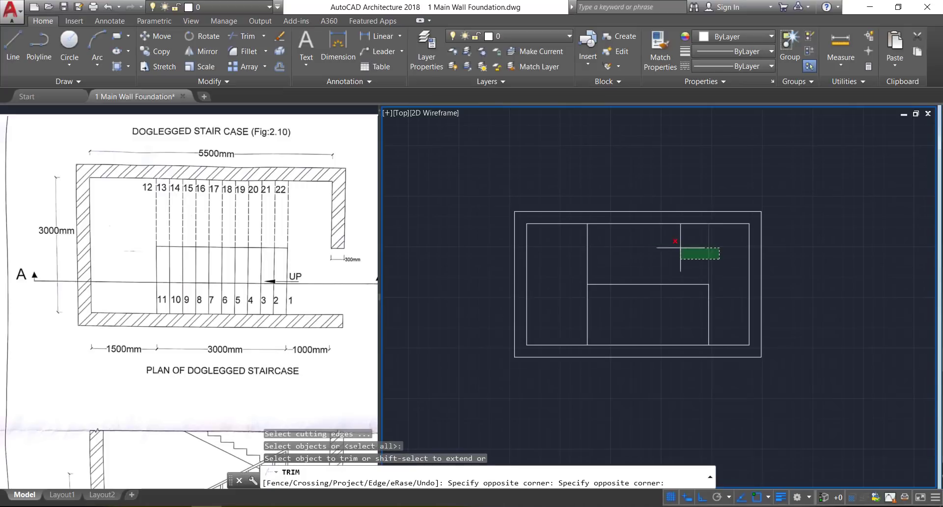
left_click(569, 250)
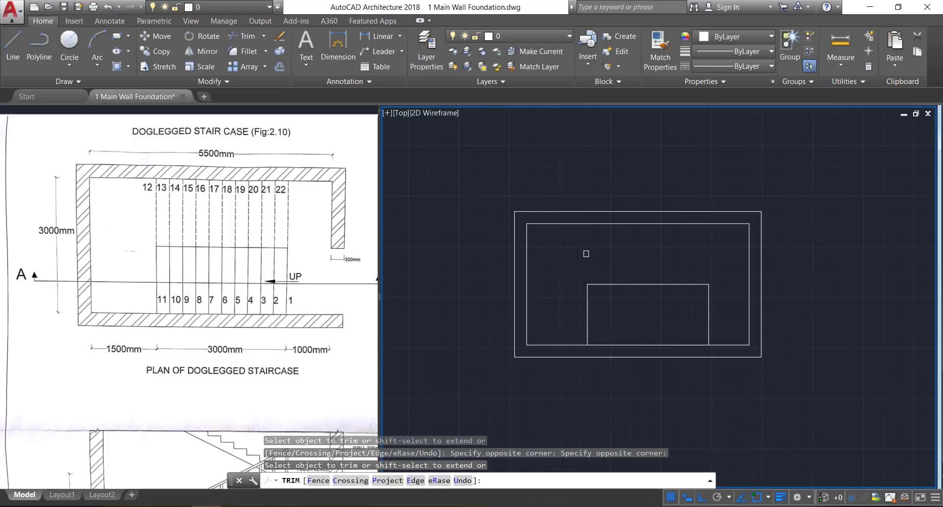
key("Return")
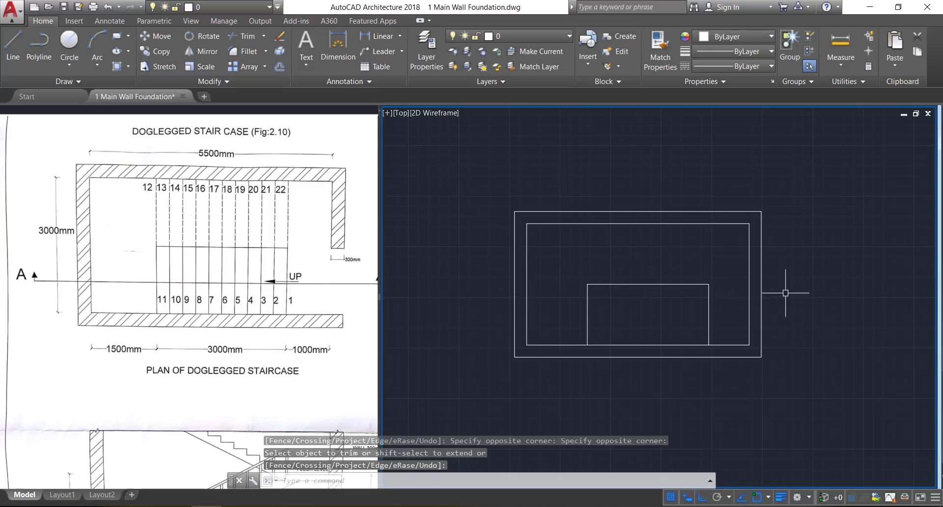
Step: Mirror the small rectangle's vertical sides upward about its top edge, keeping the originals
left_click(727, 318)
left_click(565, 305)
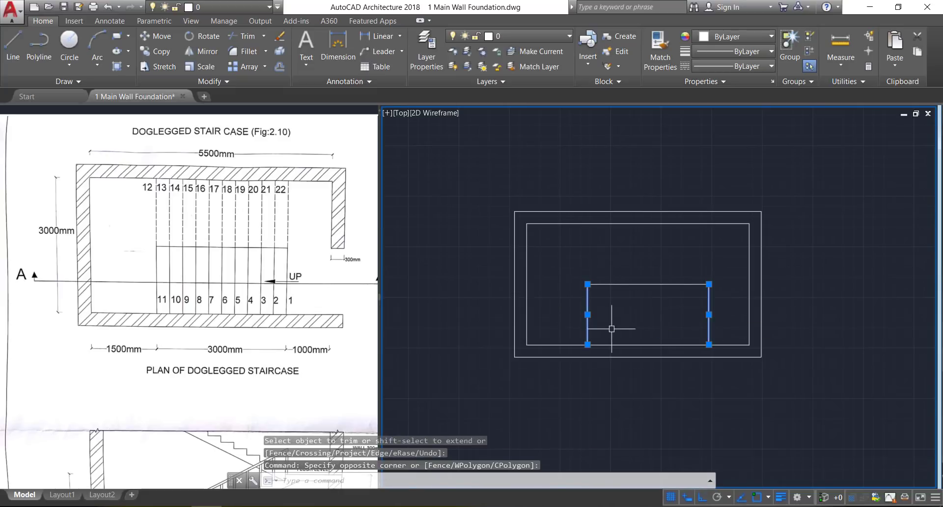
left_click(206, 52)
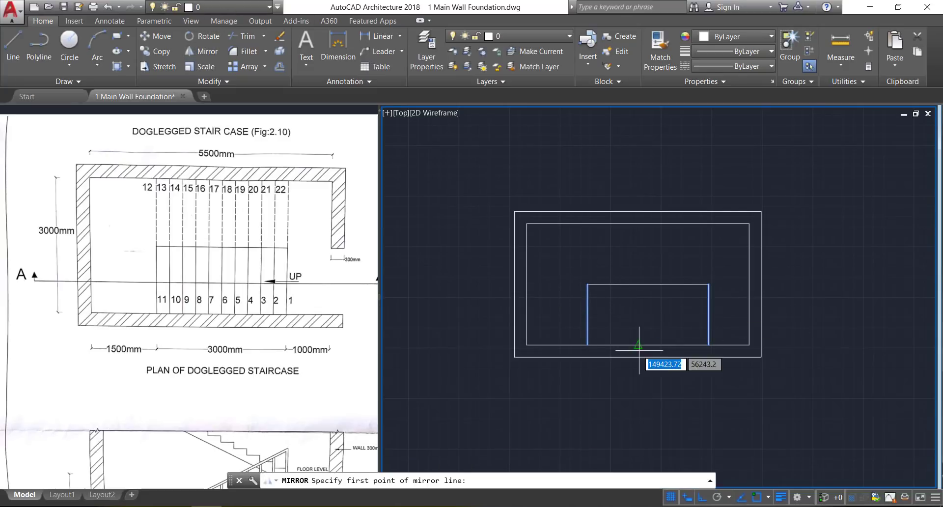
left_click(588, 284)
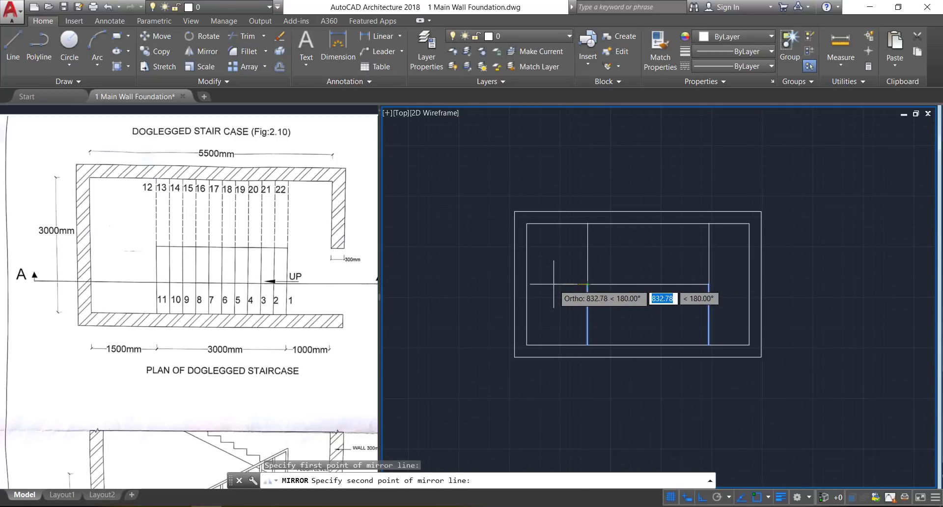
left_click(553, 284)
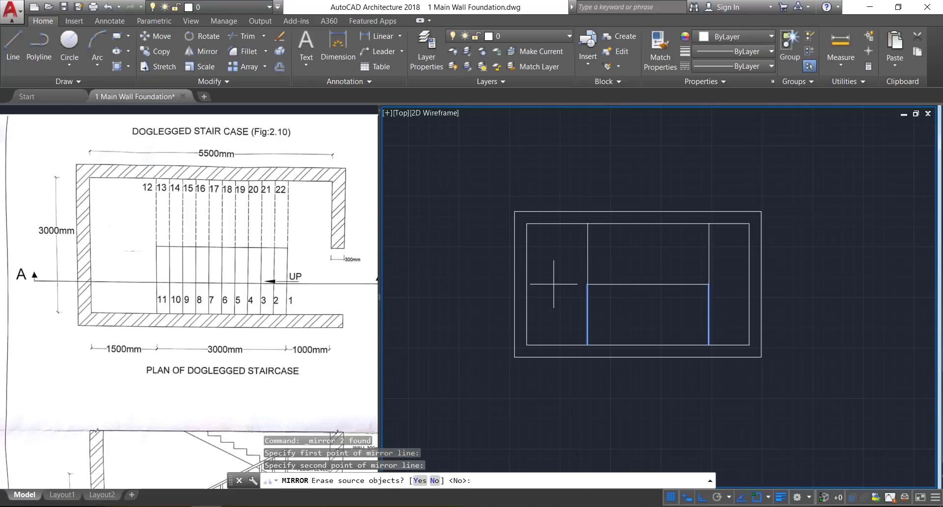
key("Return")
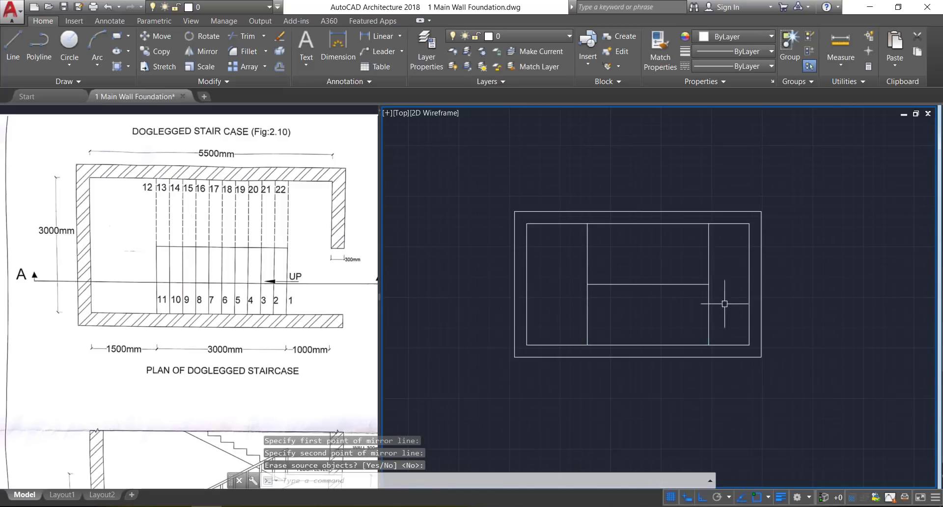
left_click(726, 263)
left_click(554, 256)
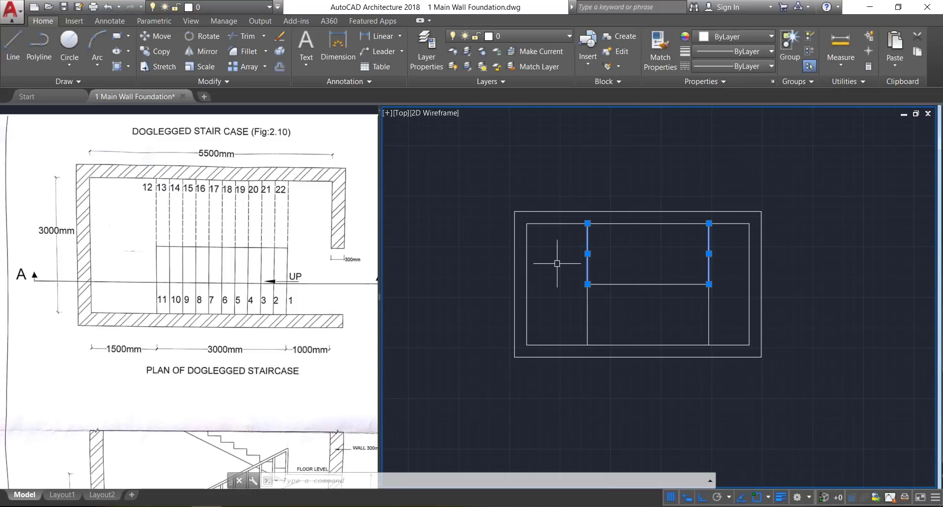
Step: Give the mirrored upper lines the dashed ACAD_ISO03W100 linetype
left_click(713, 67)
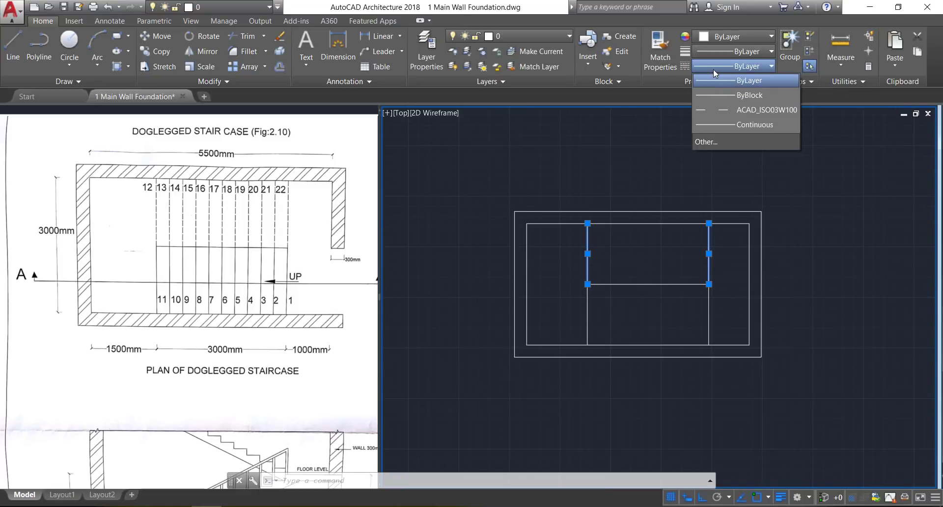
left_click(726, 110)
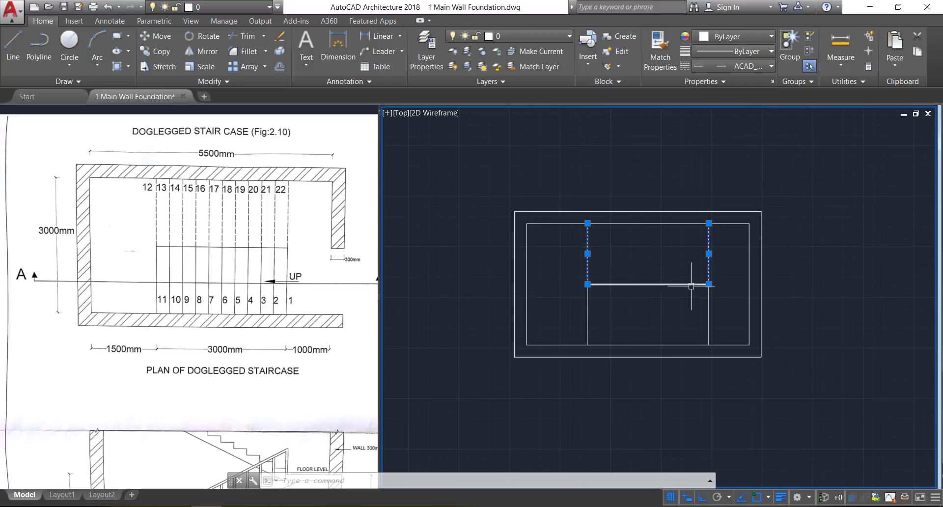
left_click(725, 274)
key("Escape")
Step: Select the rectangle's left vertical side together with the dashed line above it
scroll(720, 274, "up", 3)
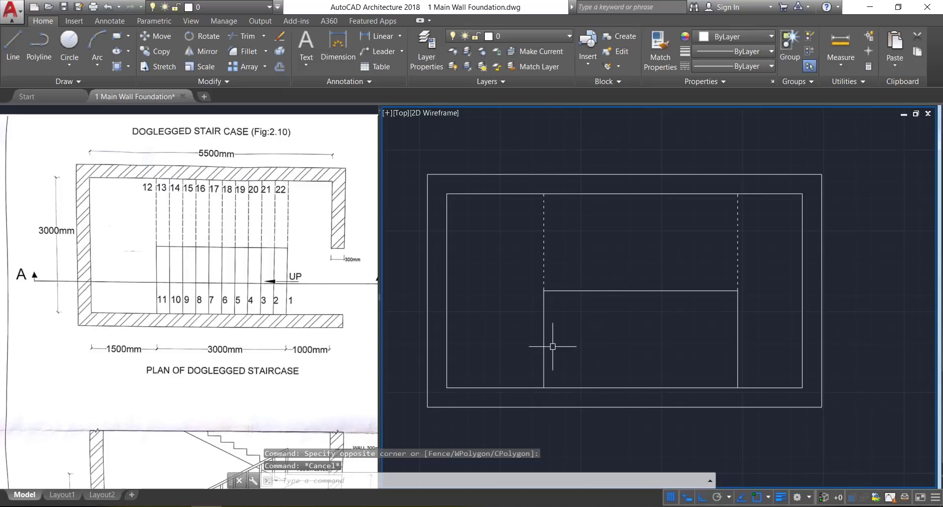
left_click(544, 338)
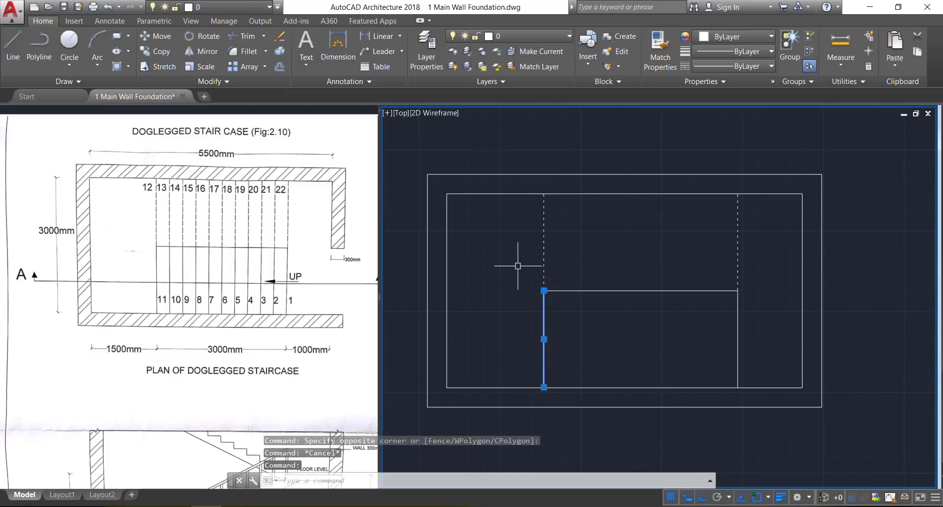
left_click(544, 255)
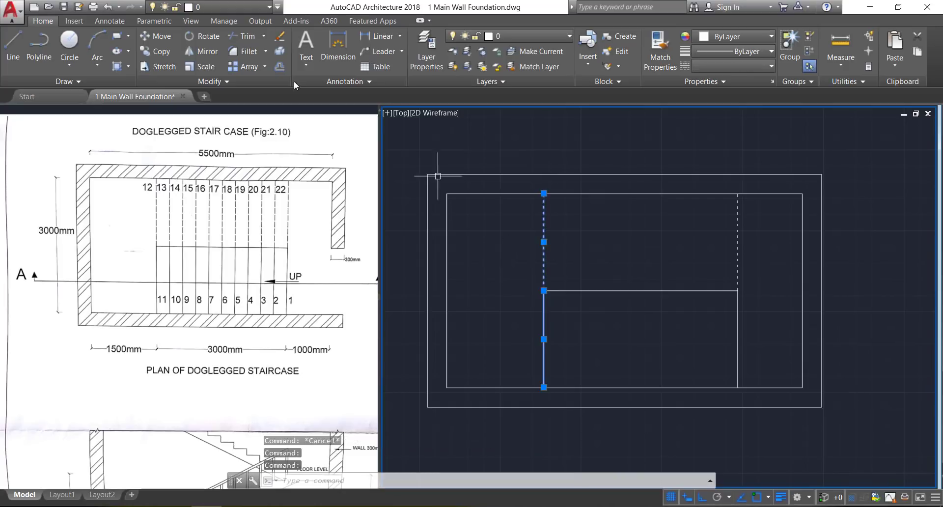
left_click(265, 69)
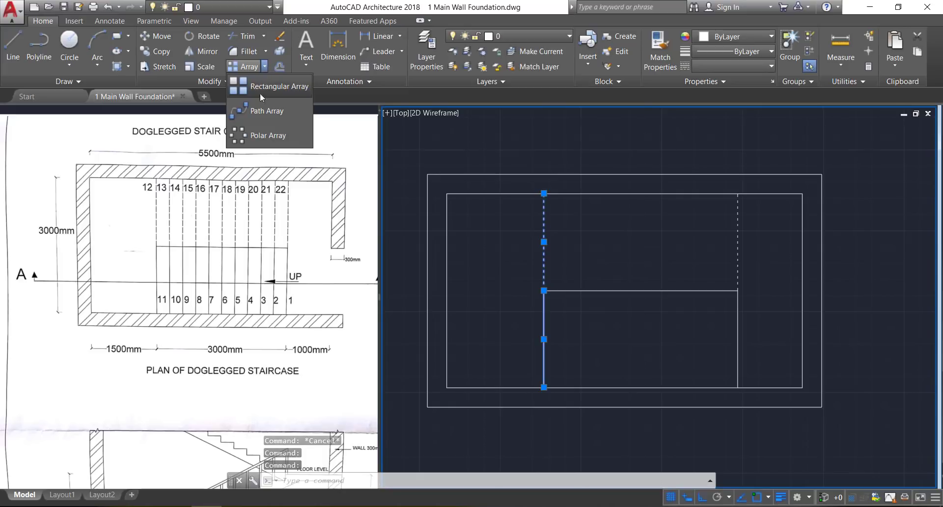
Step: Path-array the left line pair along the rectangle's top edge at 300 spacing
key("Escape")
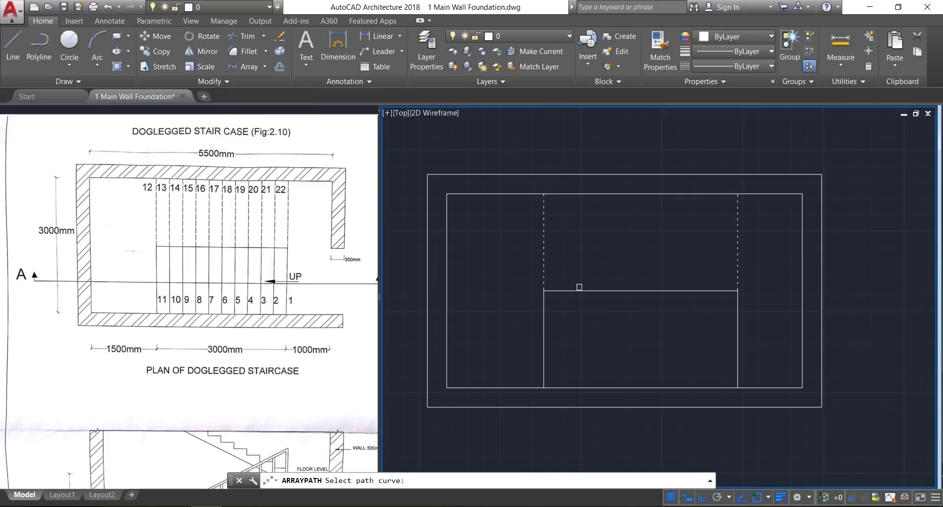
left_click(562, 290)
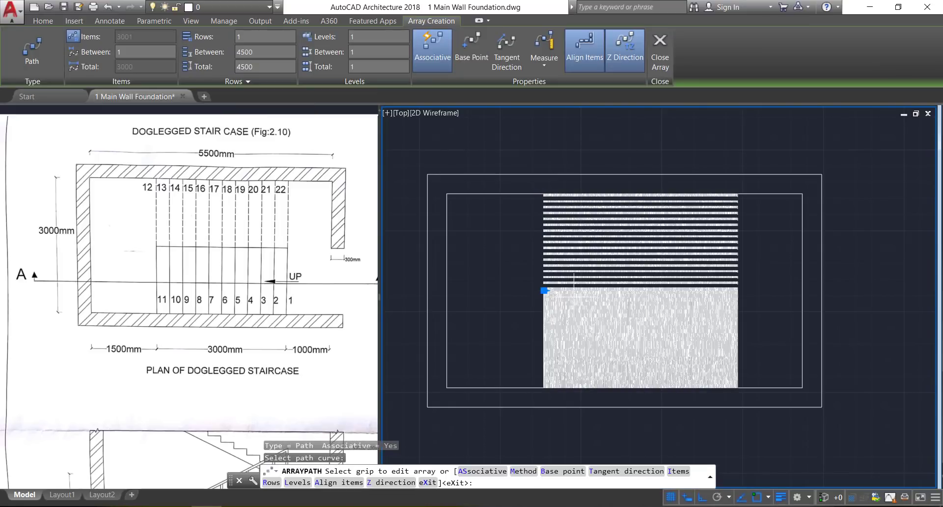
left_click(132, 52)
type("300")
key("Return")
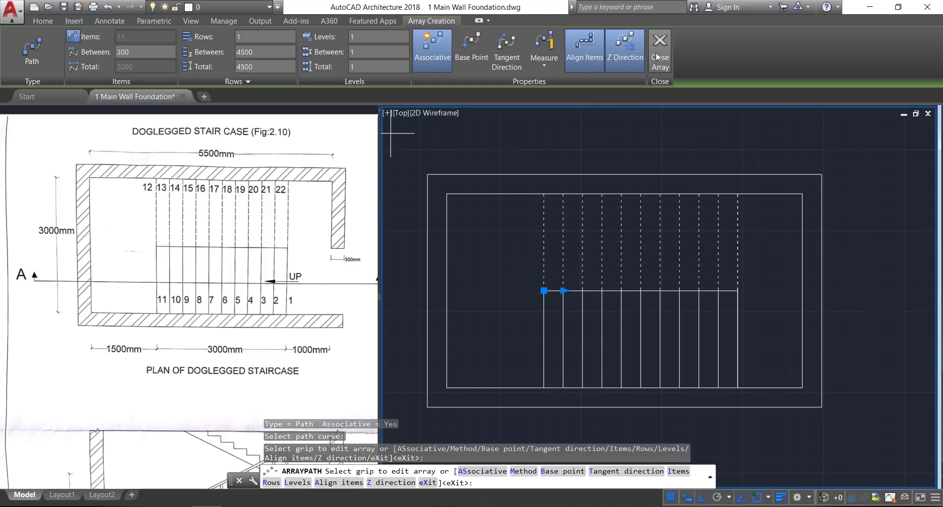
left_click(657, 54)
Step: Explode the tread line array into separate lines
left_click(474, 206)
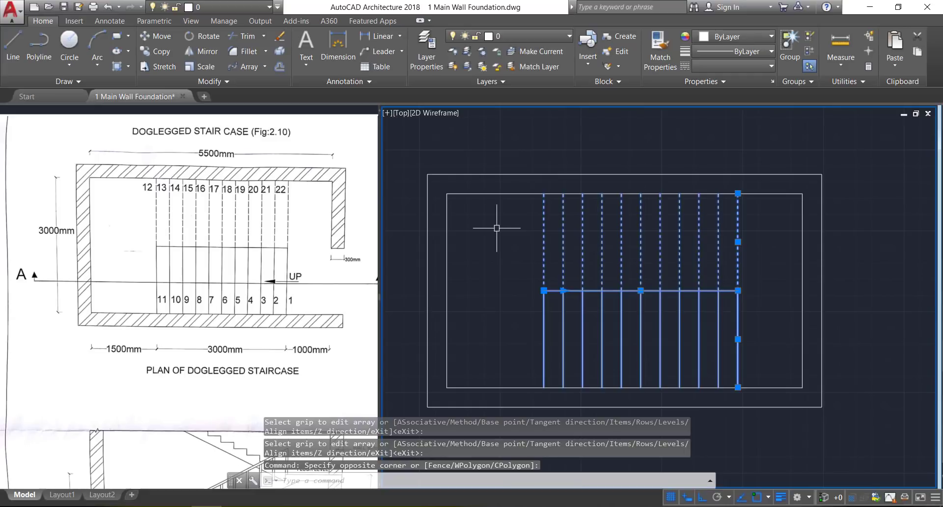
type("x")
key("Return")
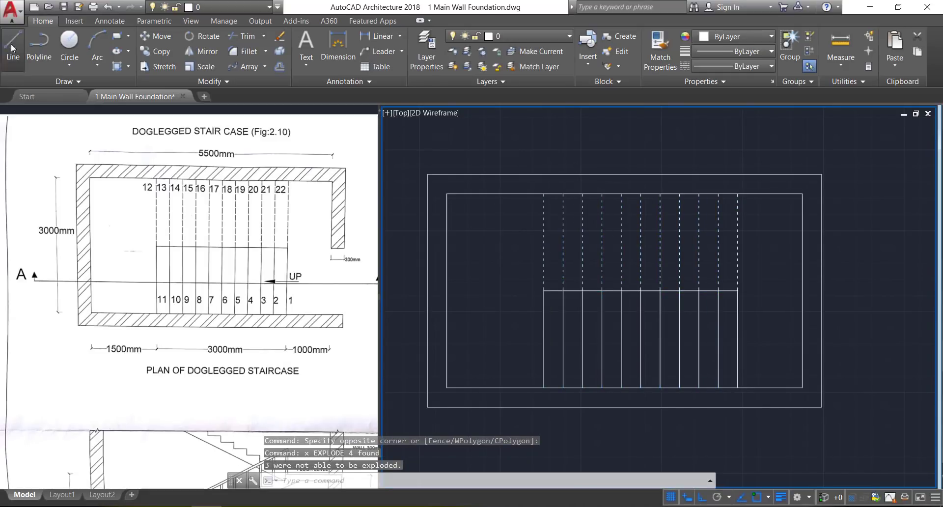
Step: Draw a short line across the hall's right wall near the bottom
type("l")
key("Return")
left_click(822, 388)
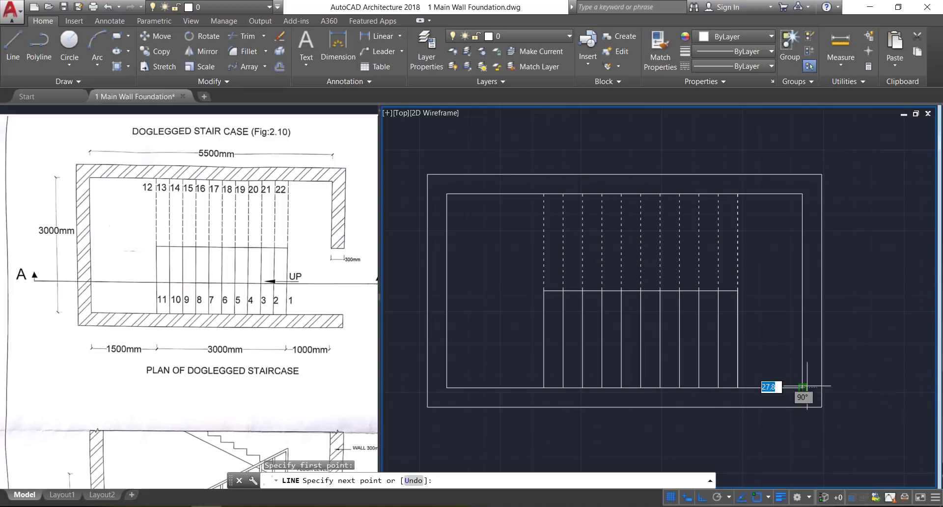
left_click(853, 325)
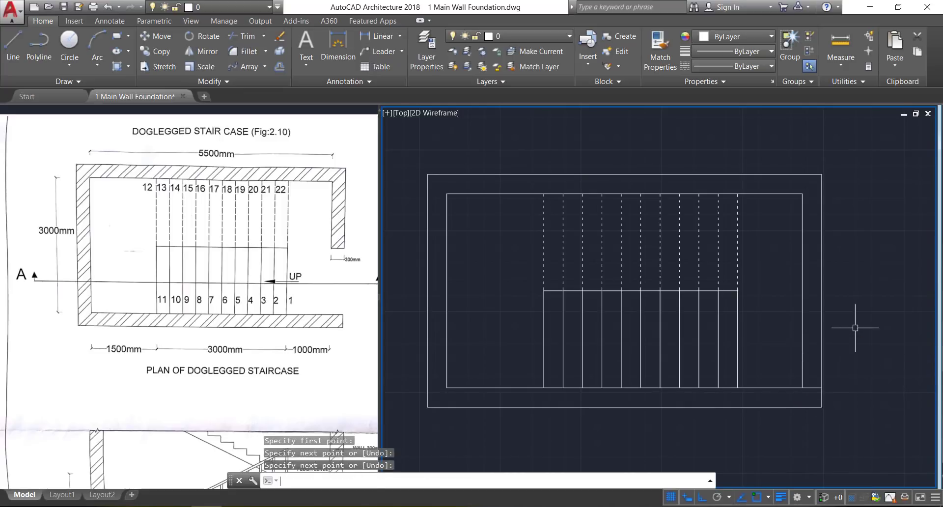
key("Return")
scroll(826, 386, "up", 4)
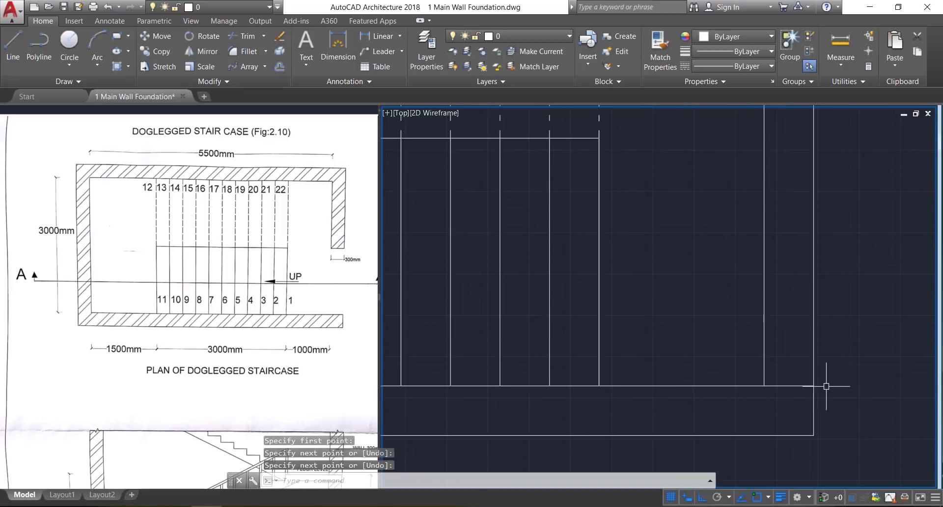
Step: Offset that bottom segment 1200 upward
left_click(280, 68)
type("1200")
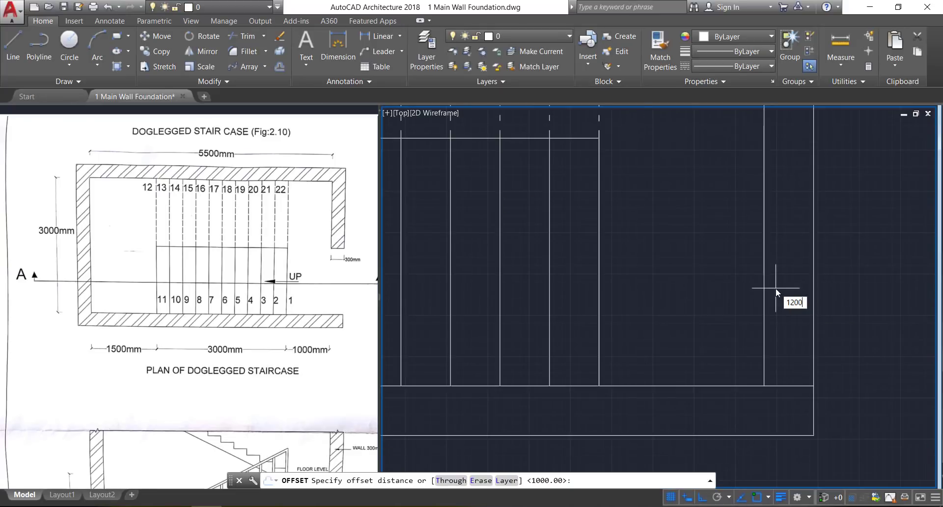
key("Return")
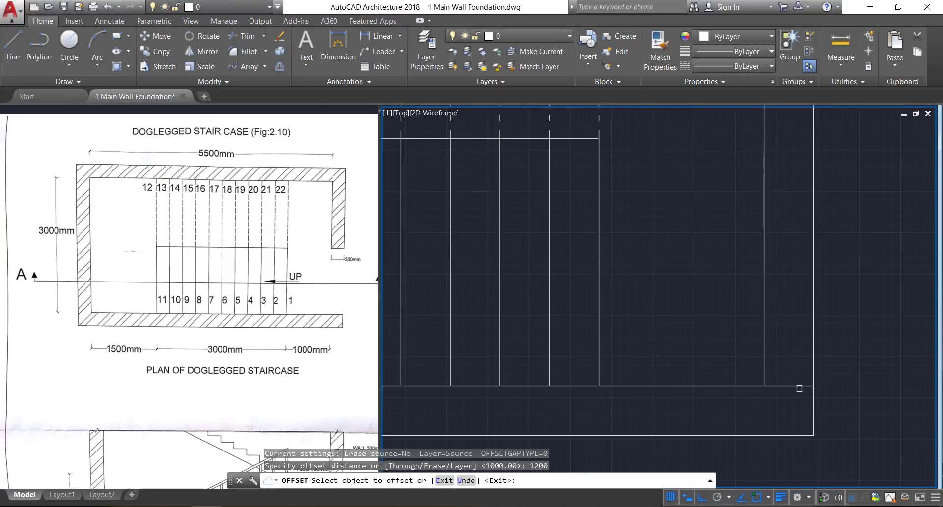
left_click(799, 385)
left_click(780, 262)
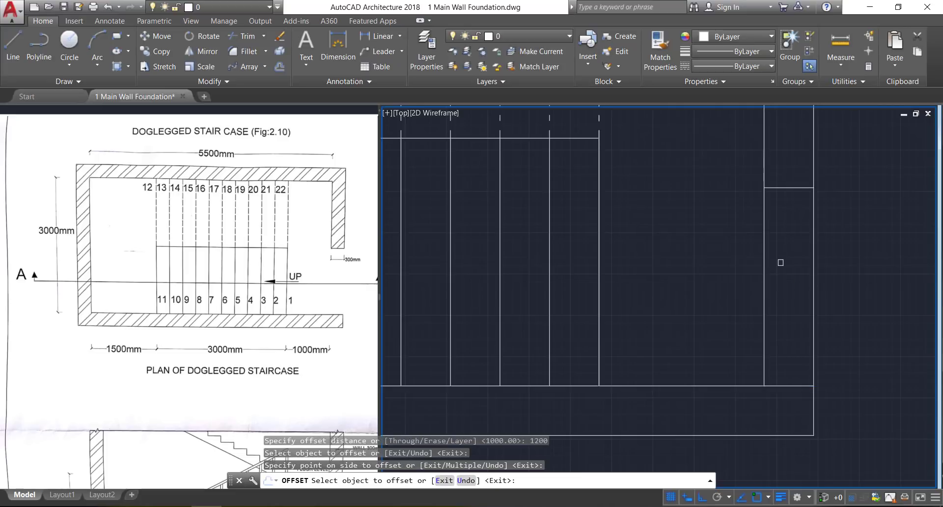
key("Return")
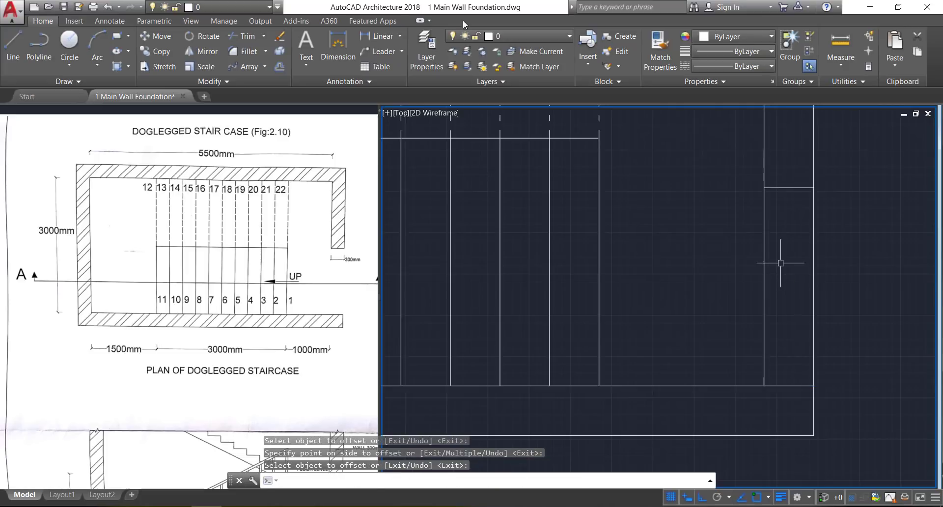
Step: Trim the right wall lines between the two segments to form the opening
left_click(241, 38)
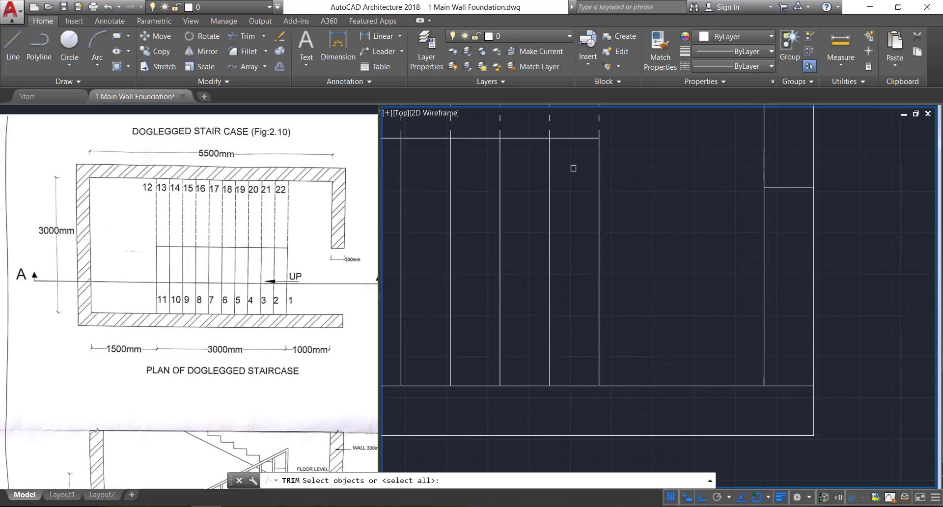
key("Return")
left_click(821, 250)
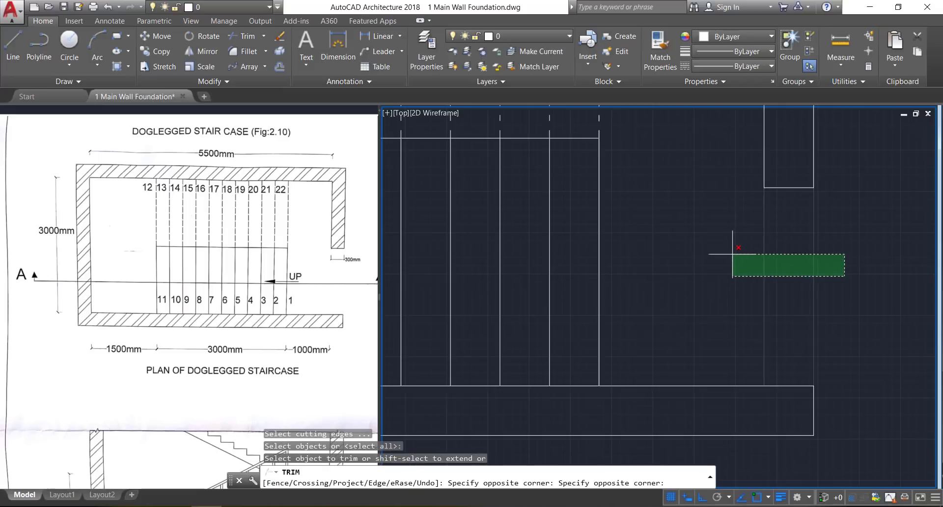
left_click(757, 256)
scroll(794, 254, "down", 5)
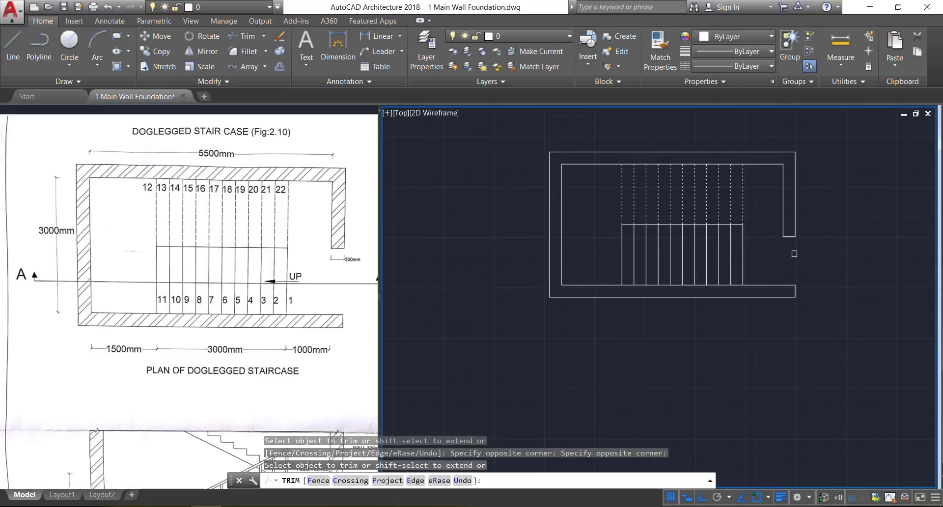
key("Escape")
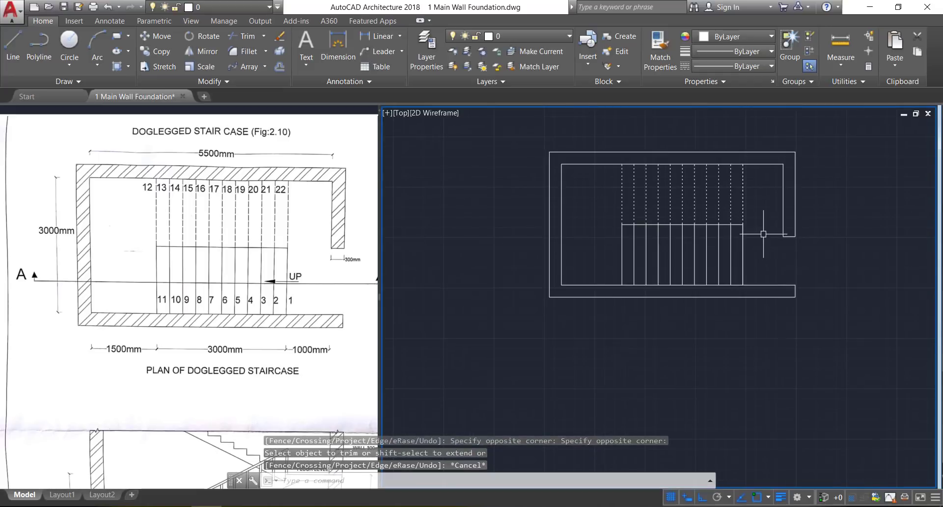
Step: Hatch the wall band between the outlines with ANSI32 at scale 31
left_click(117, 67)
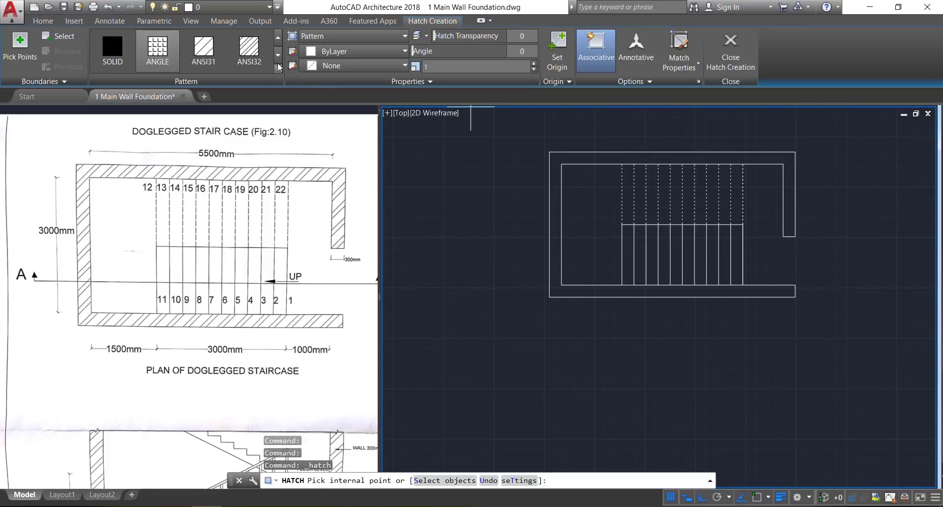
left_click(249, 55)
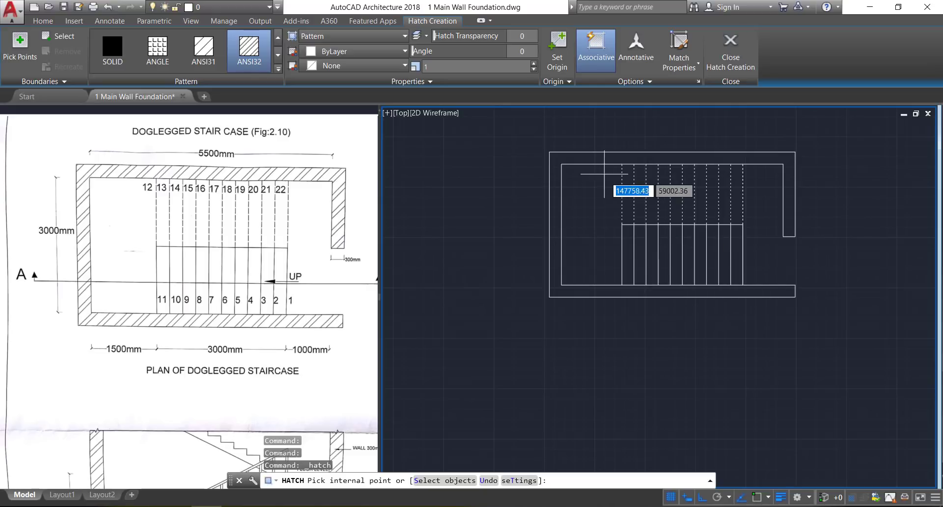
left_click(555, 221)
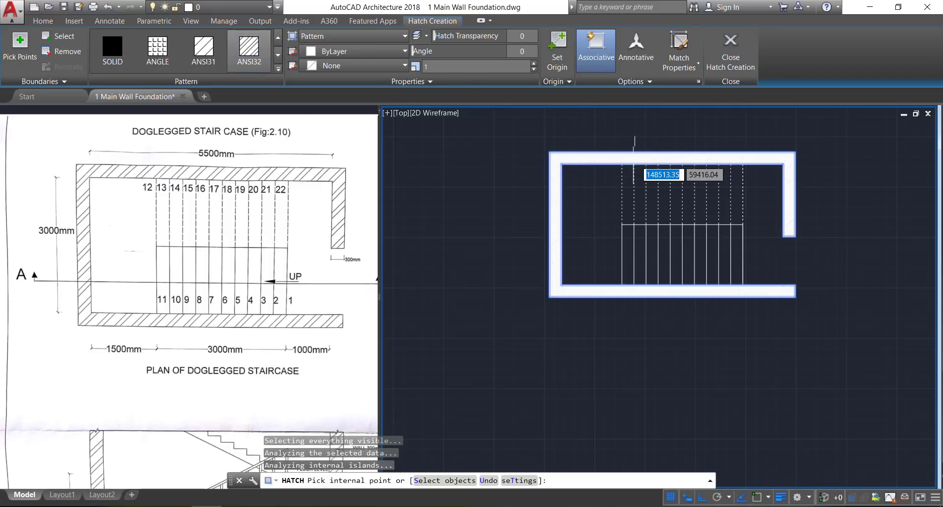
left_click(534, 65)
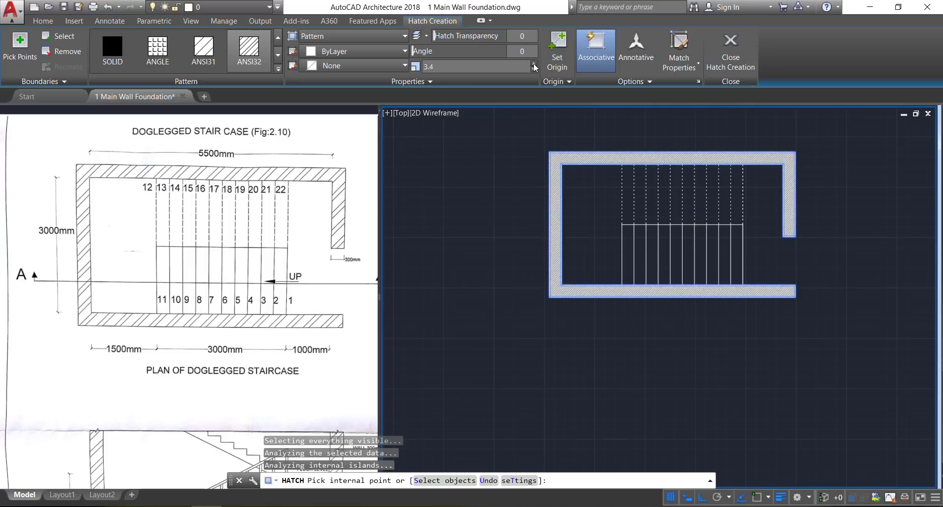
left_click(534, 65)
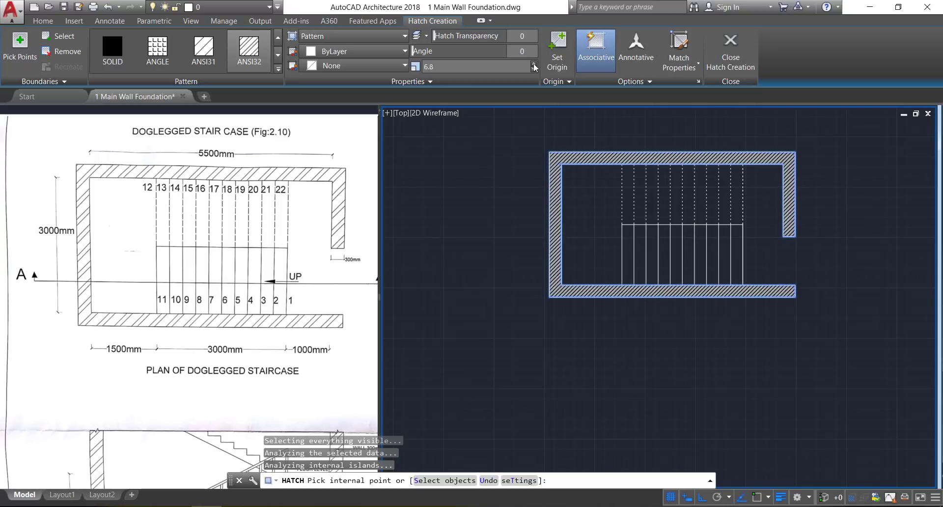
left_click(534, 64)
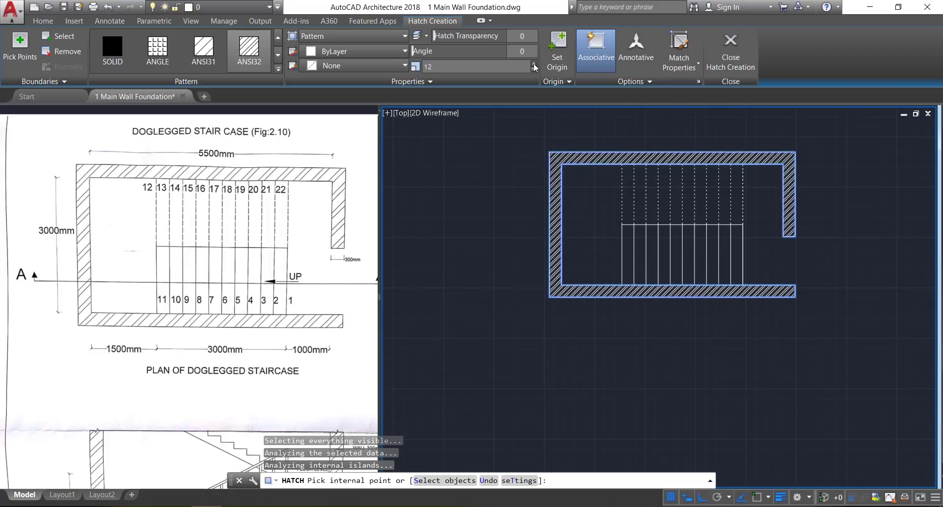
left_click(534, 64)
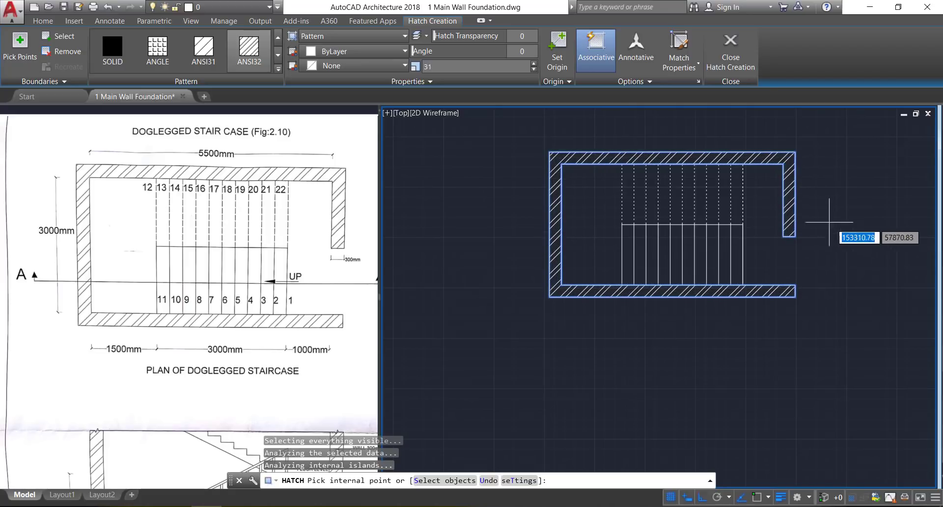
left_click(741, 63)
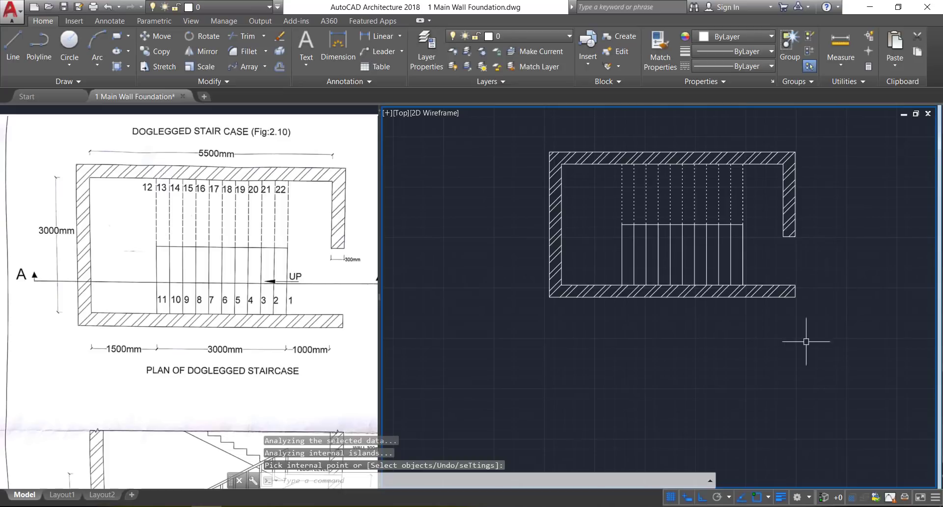
Step: Pan the plan up and scroll the reference image to Section A-A
middle_click_drag(789, 355, 751, 296)
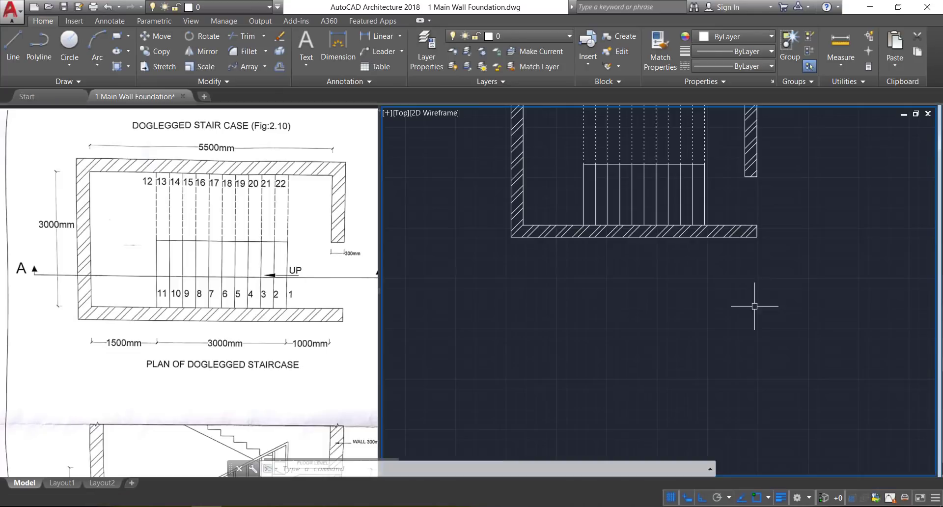
key("alt+Tab")
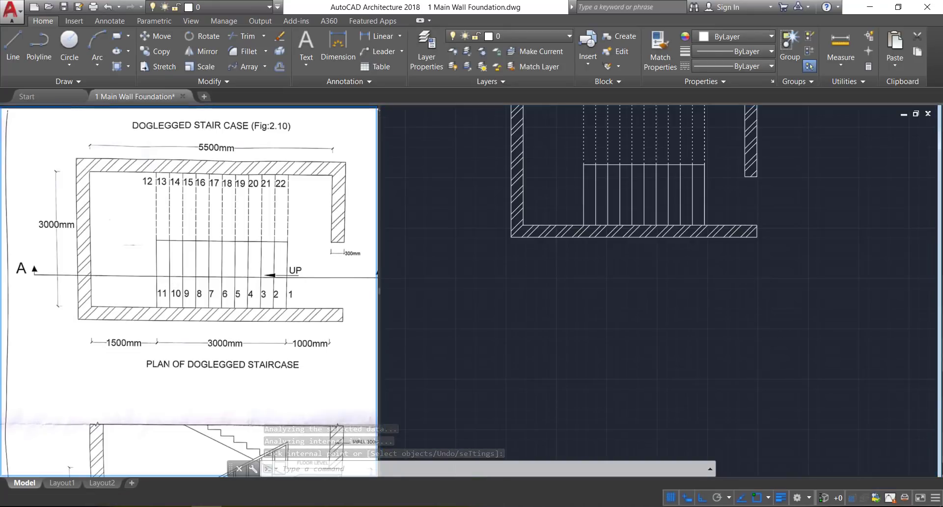
middle_click_drag(182, 408, 175, 187)
key("alt+Tab")
key("alt+Tab")
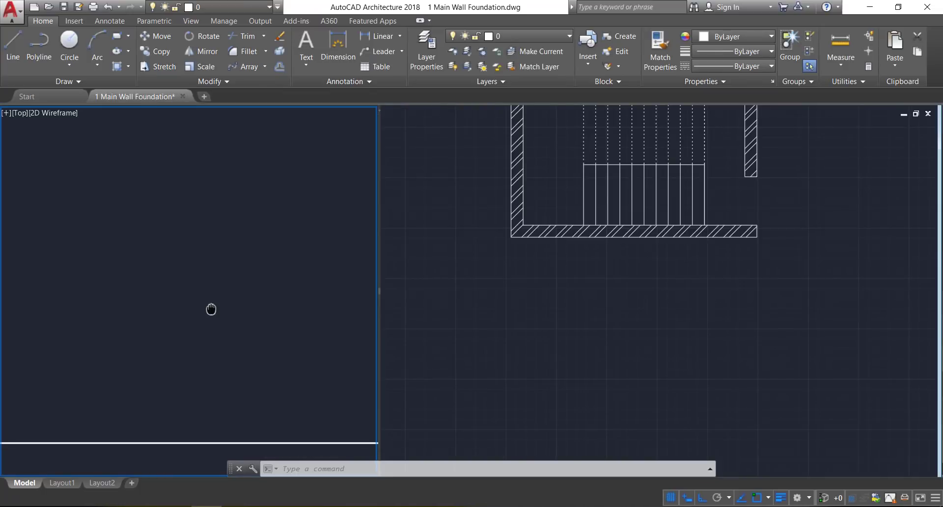
key("alt+Tab")
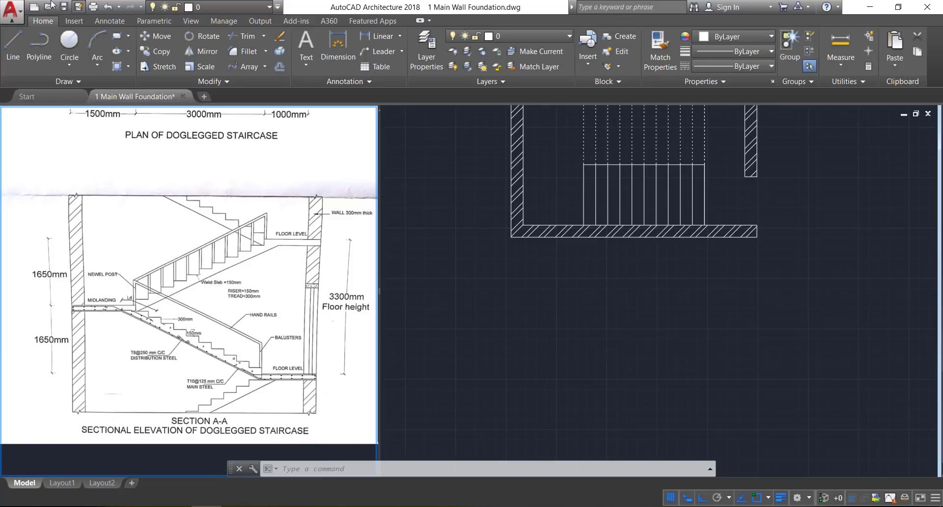
Step: Copy the bottom wall line through a picked point below the plan
left_click(279, 67)
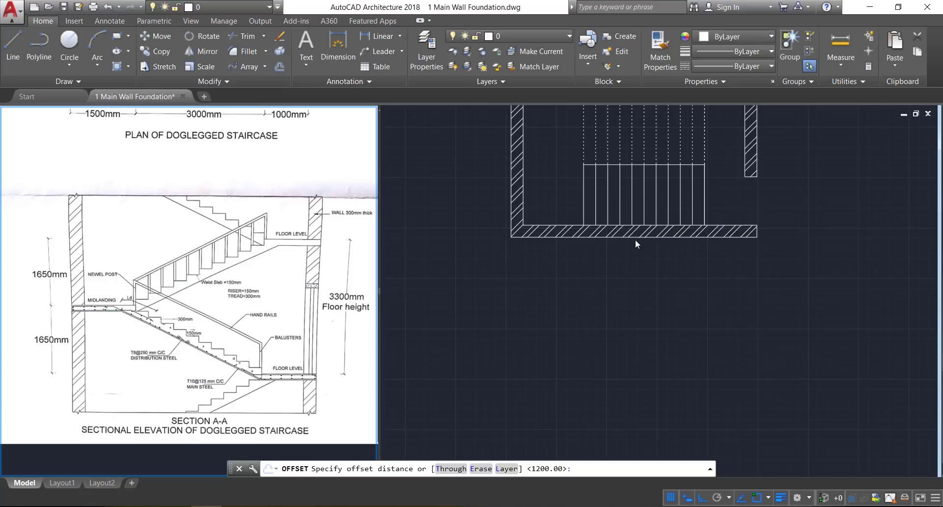
left_click(451, 469)
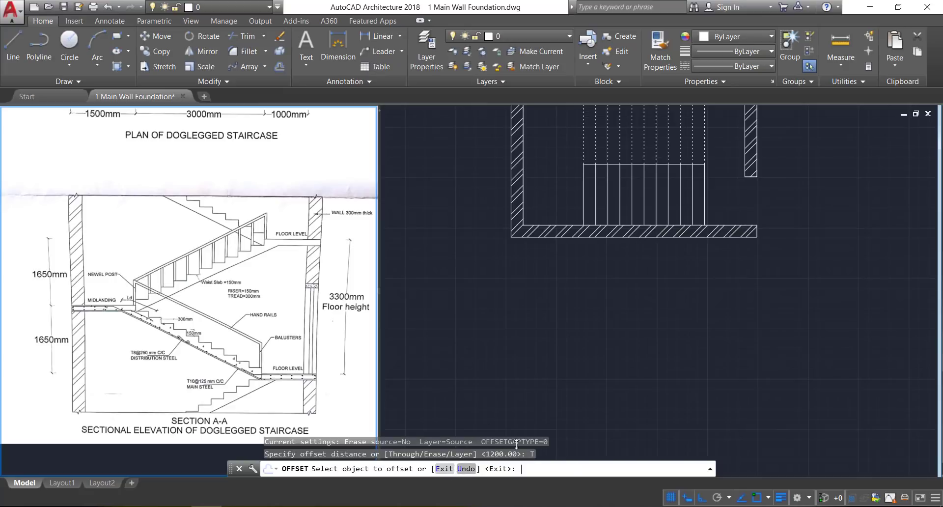
left_click(635, 236)
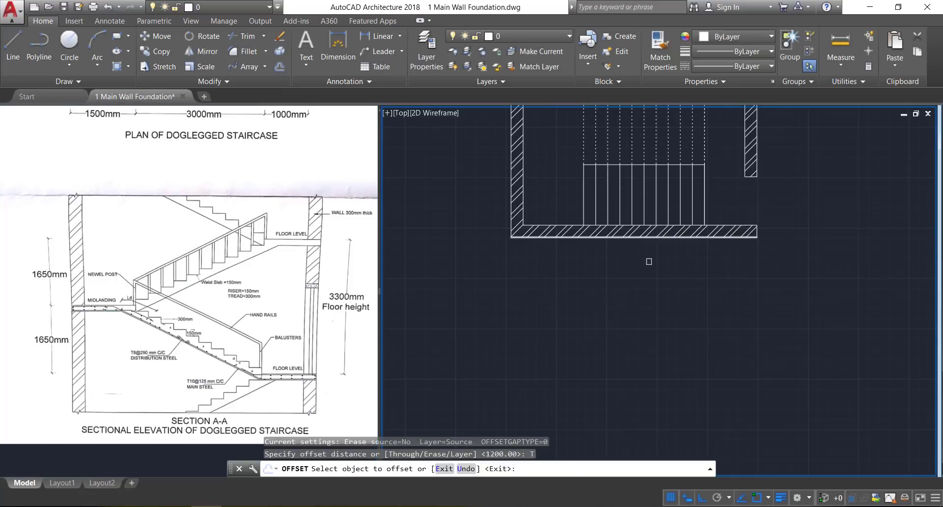
left_click(634, 237)
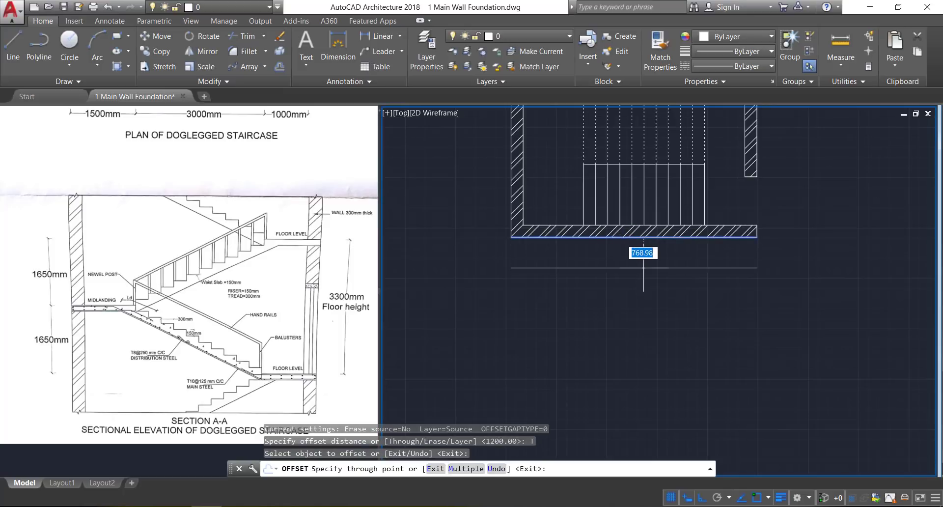
left_click(643, 267)
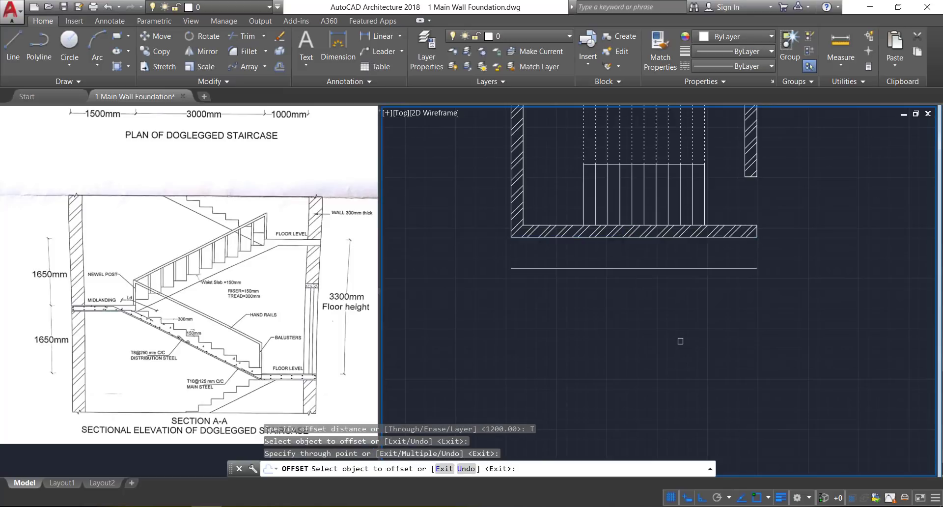
key("Return")
key("Return")
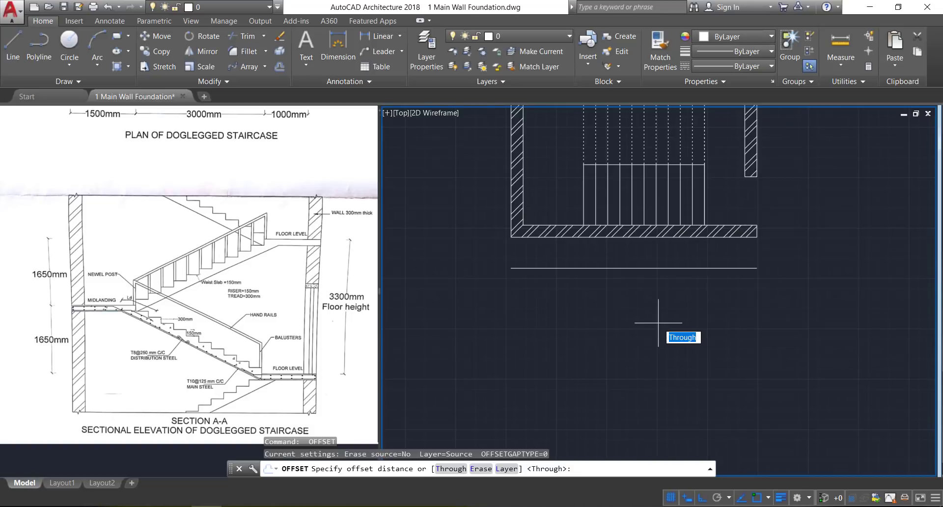
Step: Add level lines below it, offset 500 and then 3300/2 (1650) downward
type("500")
key("Return")
left_click(628, 267)
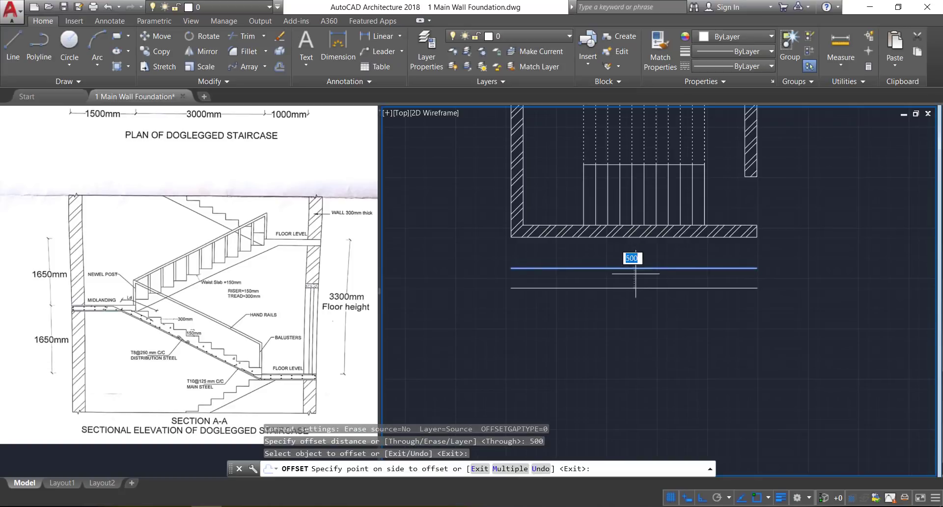
left_click(650, 319)
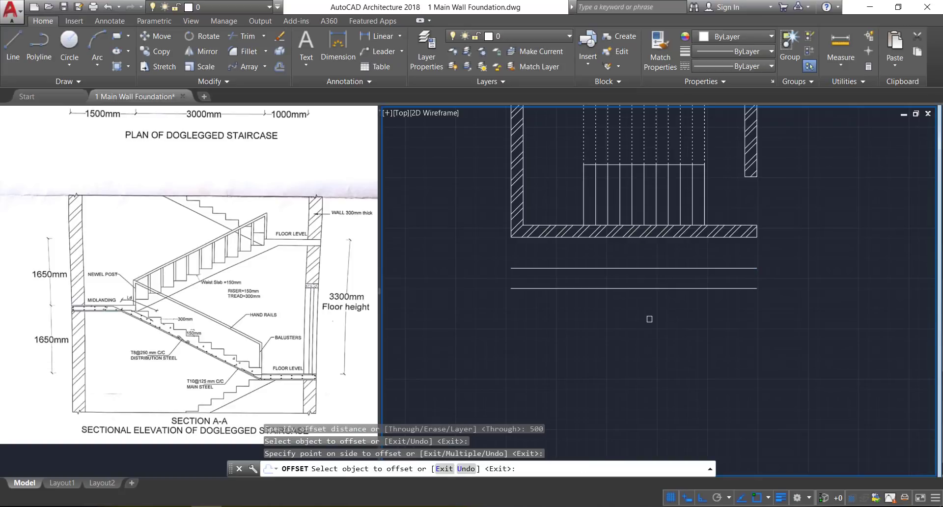
key("Return")
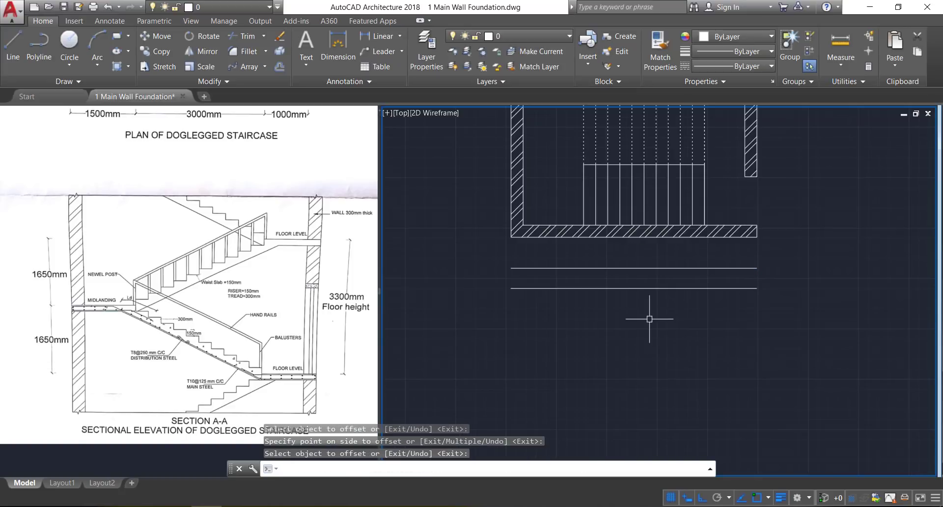
key("Return")
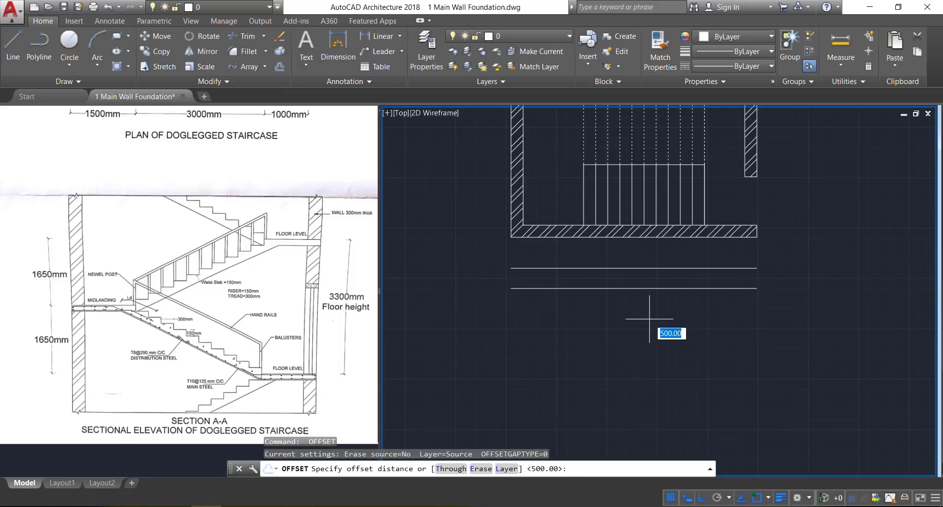
type("3300/2")
key("Return")
left_click(631, 290)
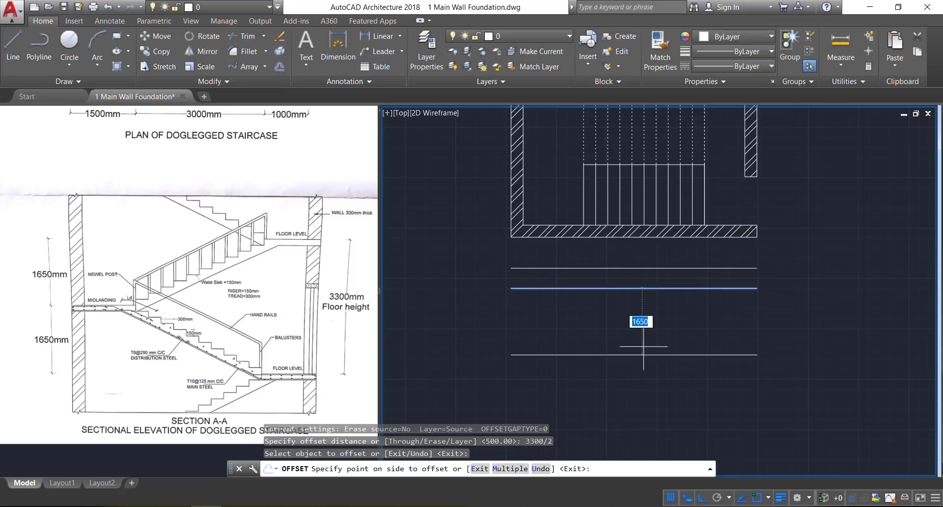
left_click(643, 373)
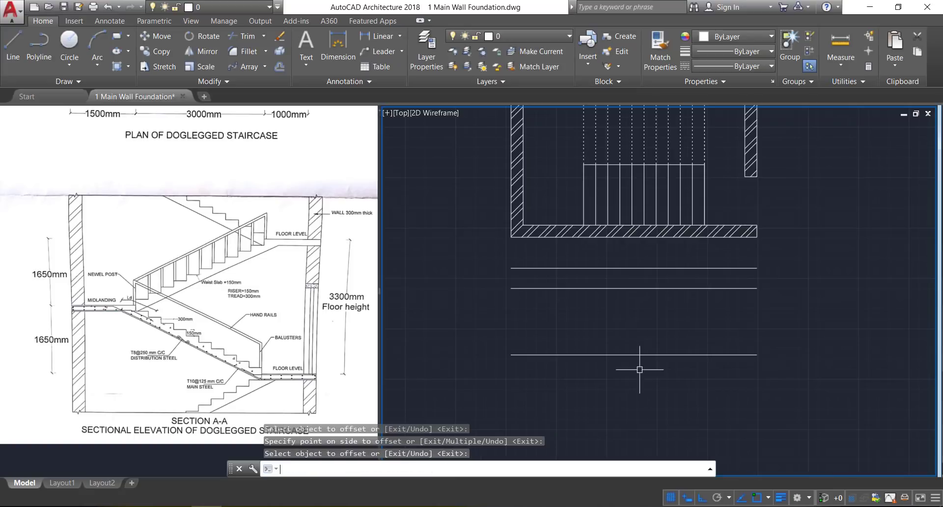
Step: Window-select the three horizontal level lines and pan them into view
left_click(634, 384)
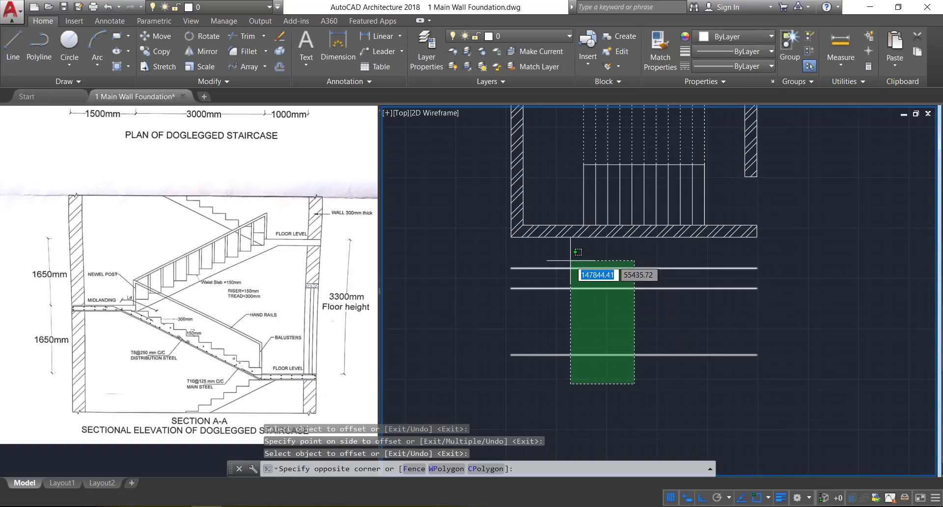
left_click(568, 270)
mouse_move(589, 336)
middle_mouse_down()
mouse_move(579, 290)
mouse_move(593, 229)
middle_mouse_up()
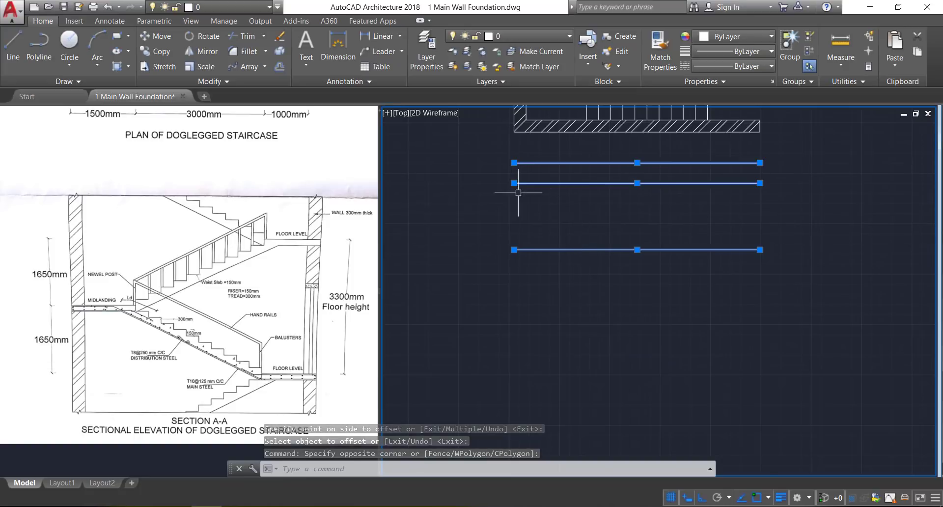
Step: Mirror the three horizontal lines across an axis along the middle line, keeping the originals
left_click(203, 51)
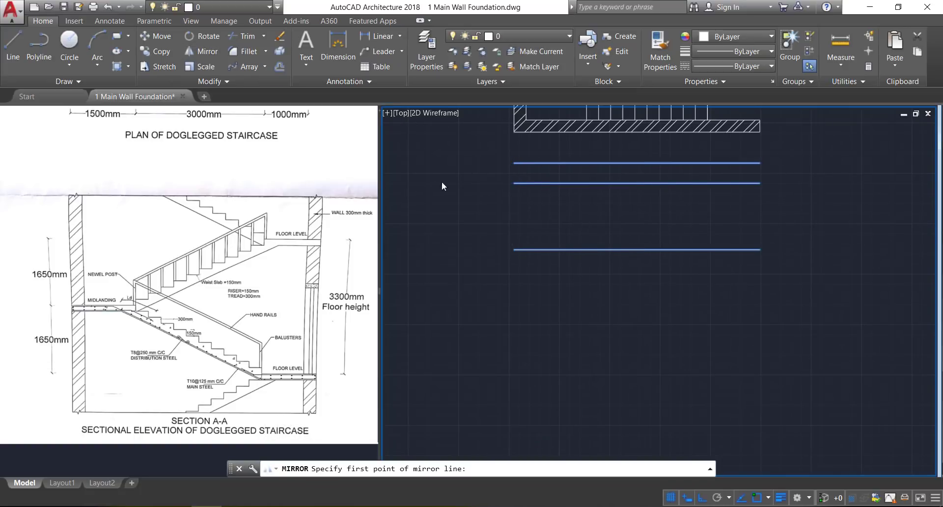
left_click(514, 249)
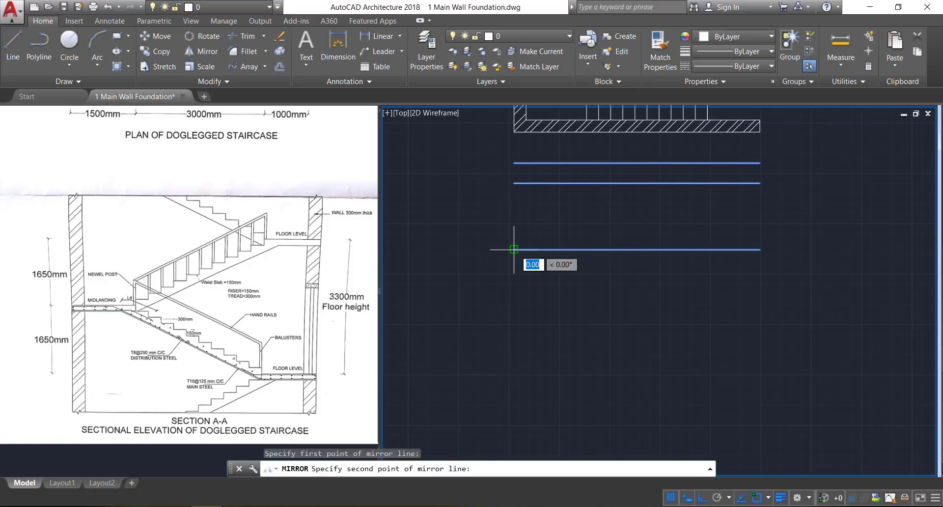
left_click(440, 246)
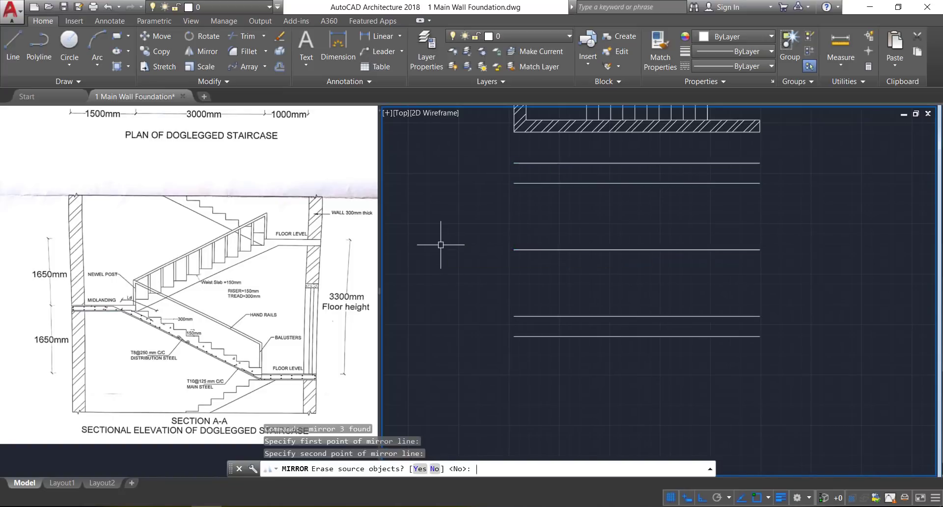
key("Return")
Step: Draw a vertical line joining the left ends of the top and bottom horizontal lines
left_click(13, 44)
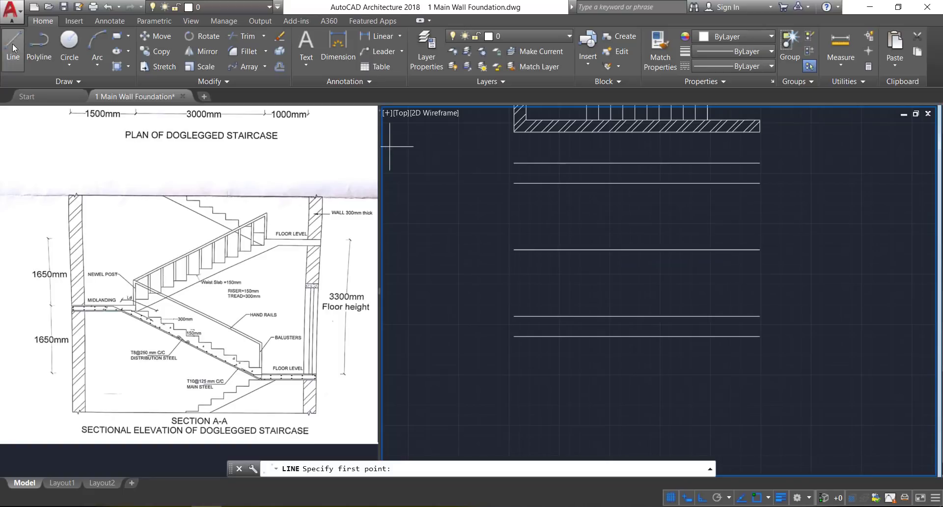
left_click(514, 163)
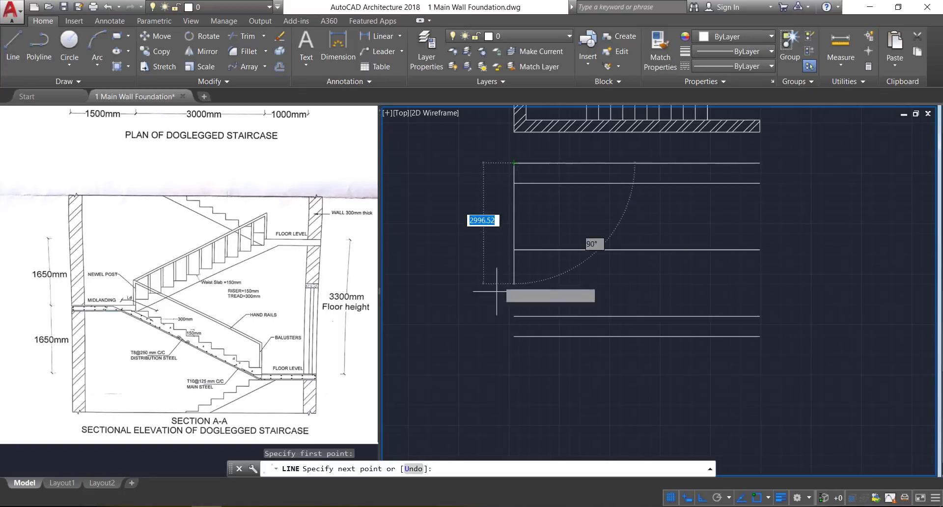
left_click(514, 337)
key("Return")
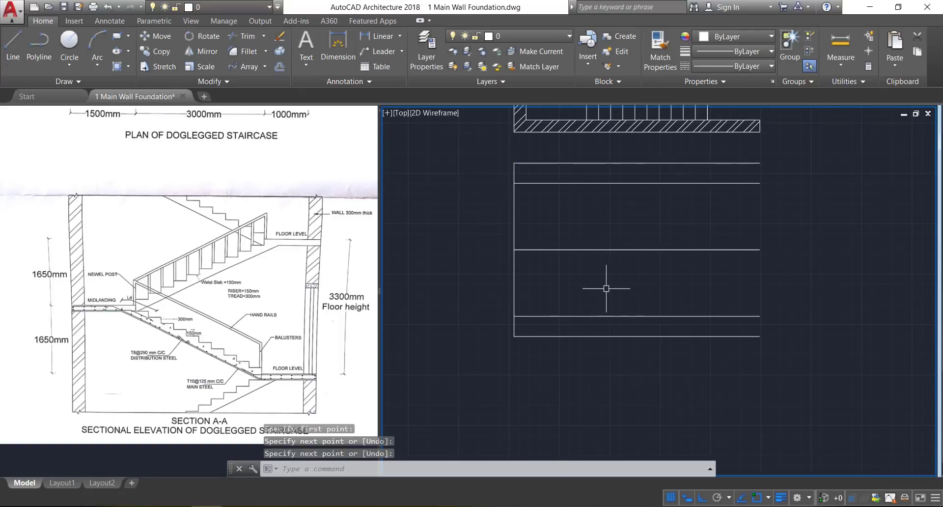
Step: Offset the vertical line 300 inward to form the left wall's second face
left_click(279, 66)
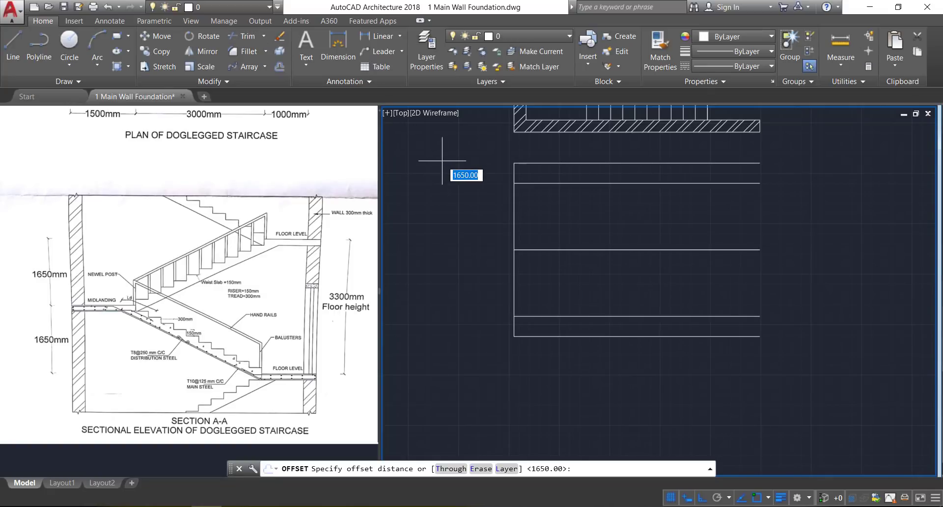
type("300")
key("Return")
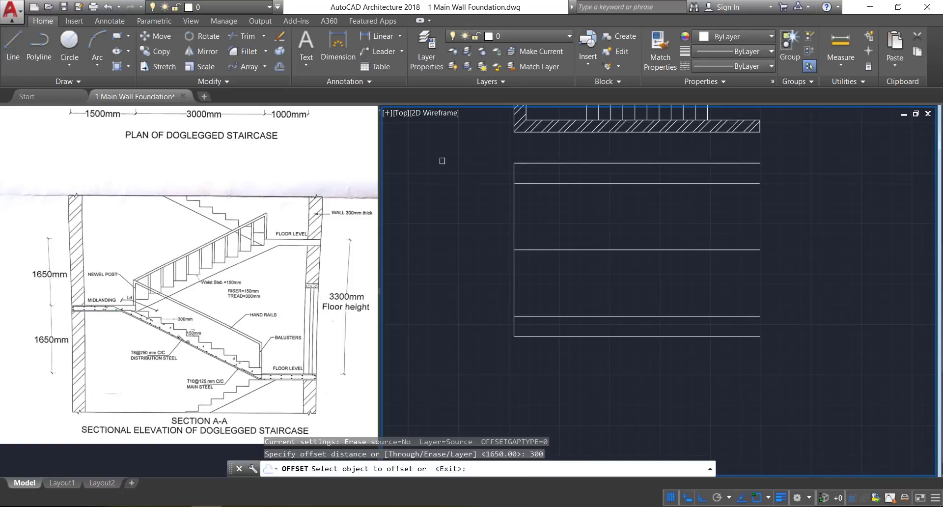
left_click(515, 204)
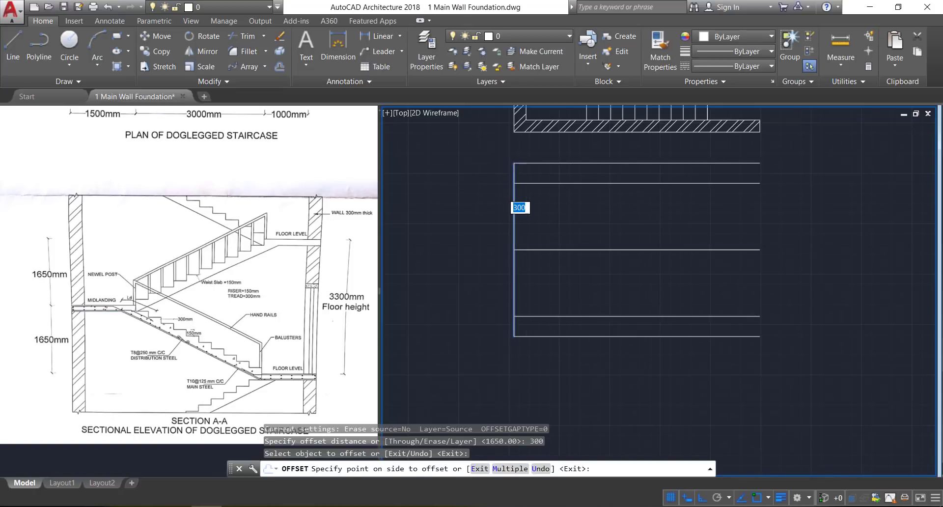
left_click(557, 206)
key("Return")
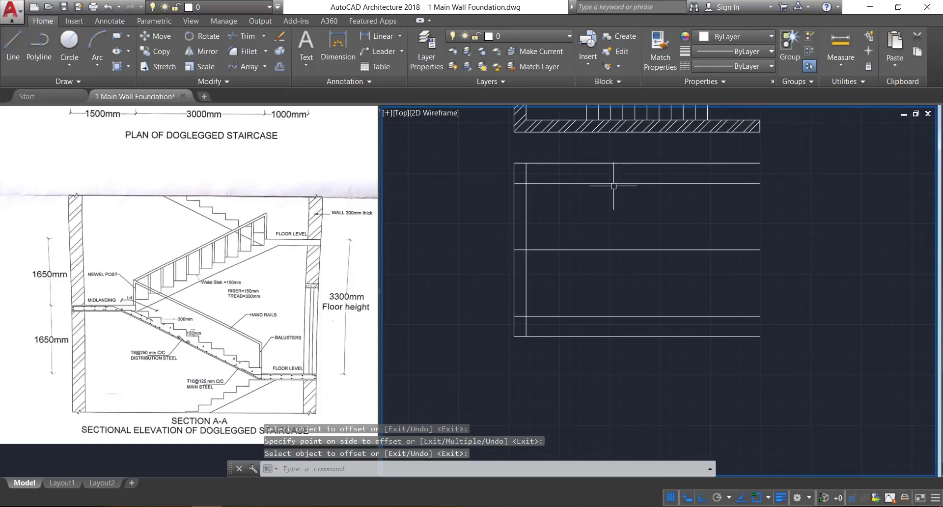
Step: Delete the topmost and bottommost horizontal lines
left_click(589, 163)
key("Delete")
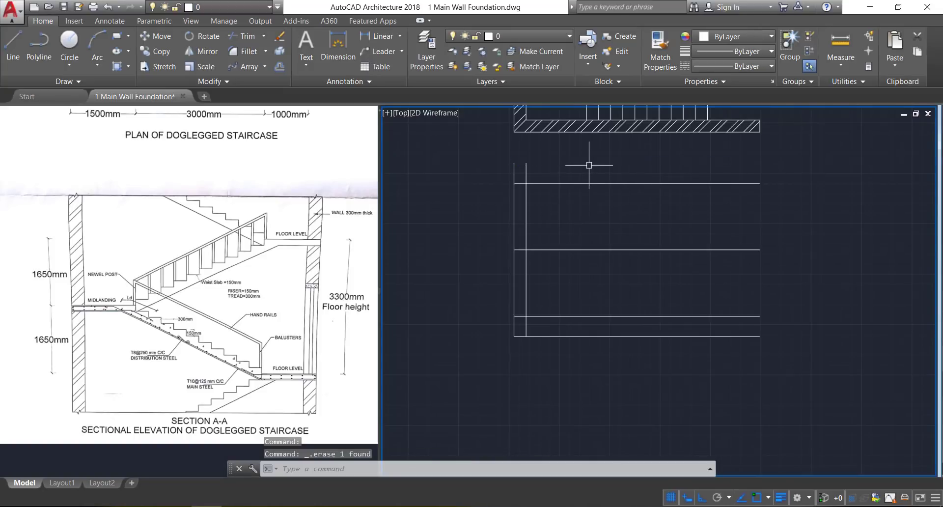
left_click(647, 336)
key("Delete")
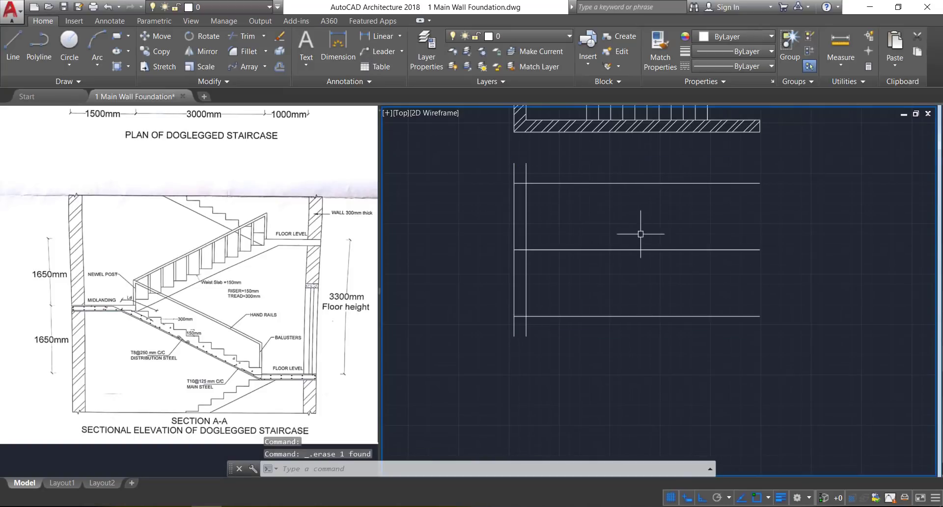
left_click(385, 465)
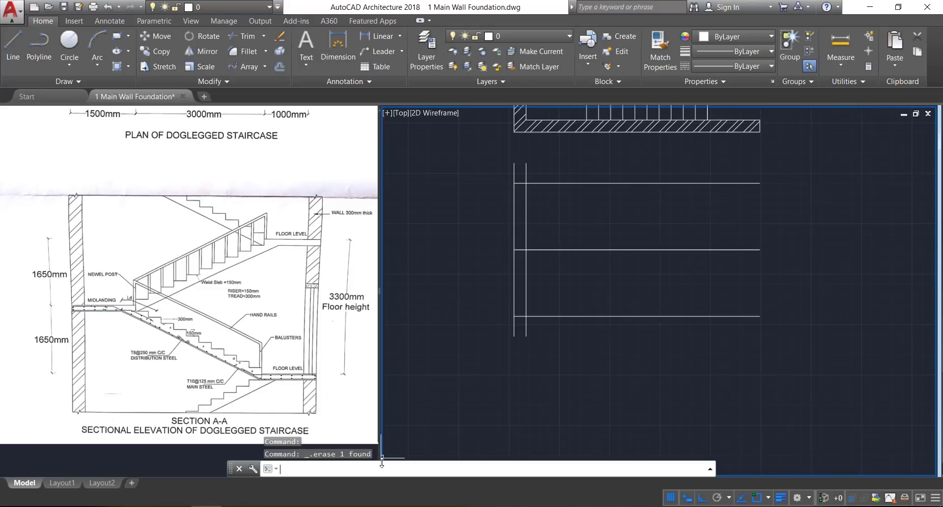
Step: Start BREAKLINE with symbol size 100 and extension 100
type("BREAKLINE")
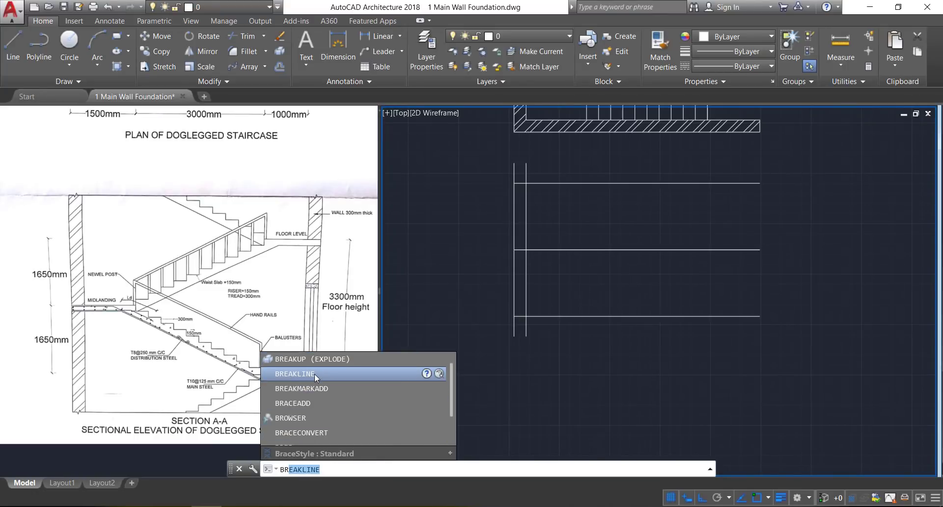
left_click(315, 378)
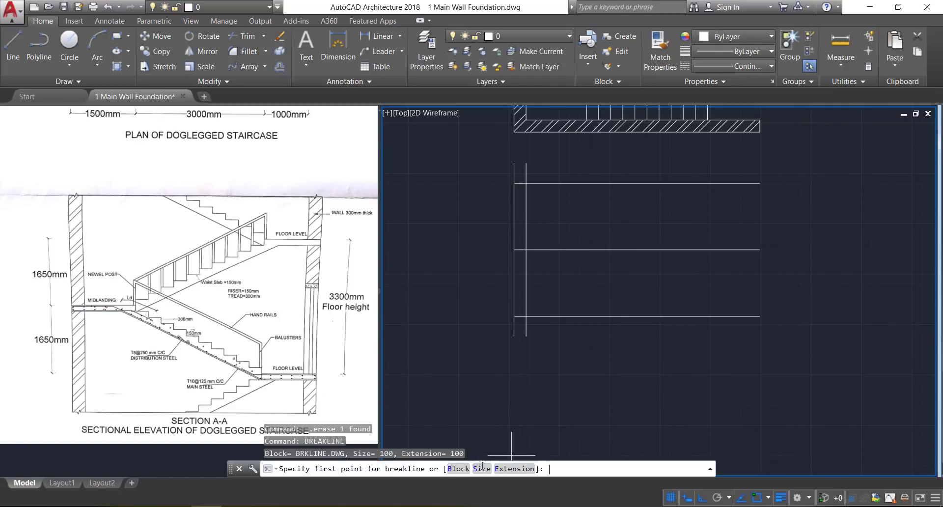
left_click(482, 468)
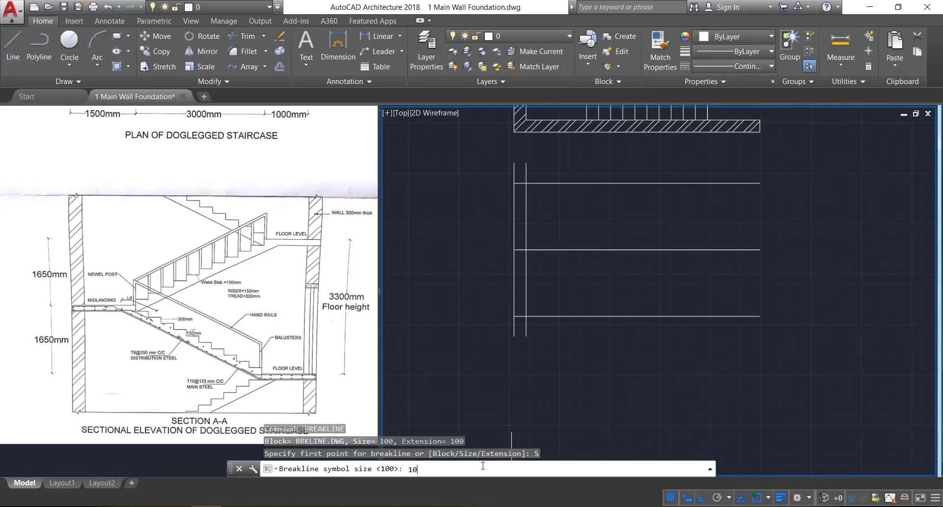
type("100")
key("Return")
left_click(505, 469)
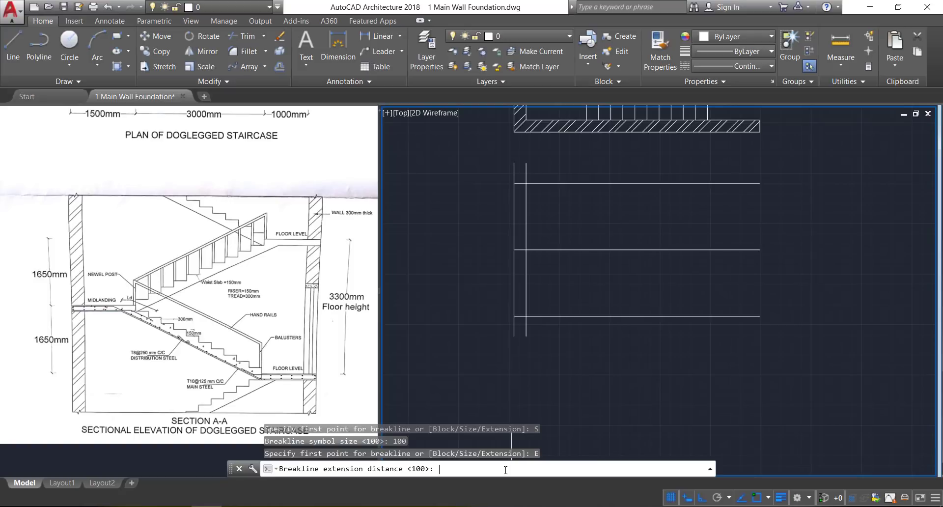
type("100")
key("Return")
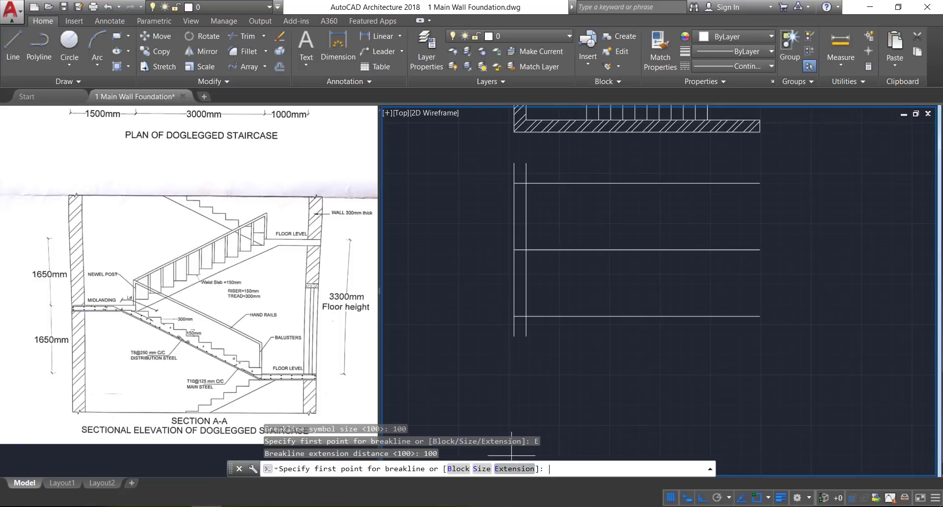
Step: Draw break-line symbols across the top and bottom ends of the left wall
scroll(526, 156, "up", 3)
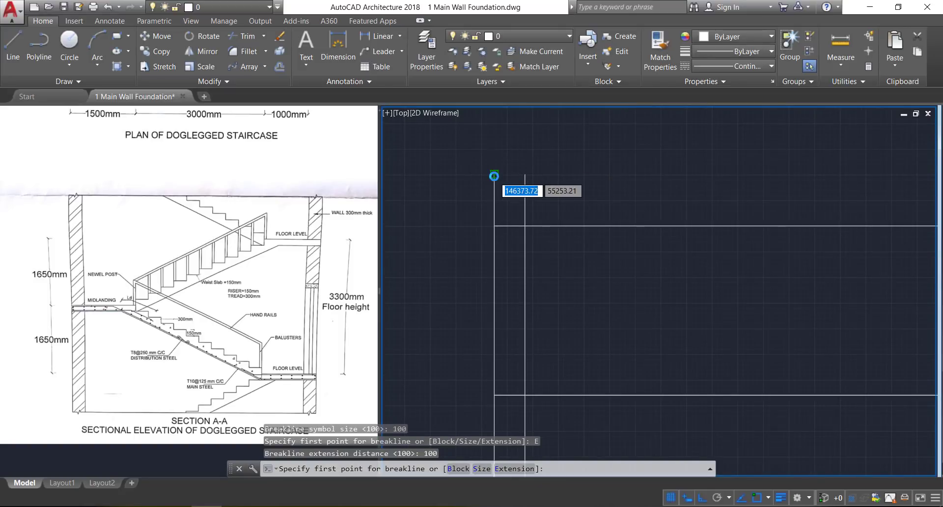
left_click(494, 174)
left_click(525, 174)
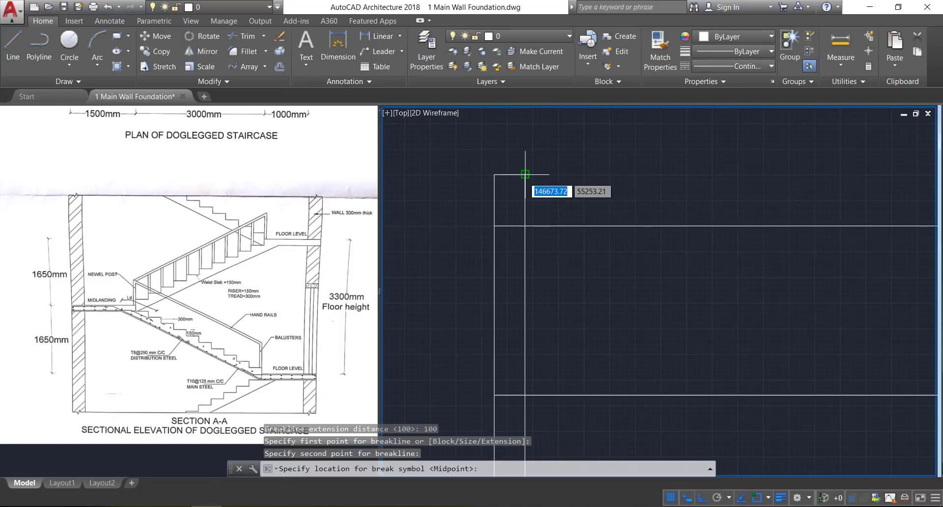
key("Return")
scroll(563, 152, "down", 4)
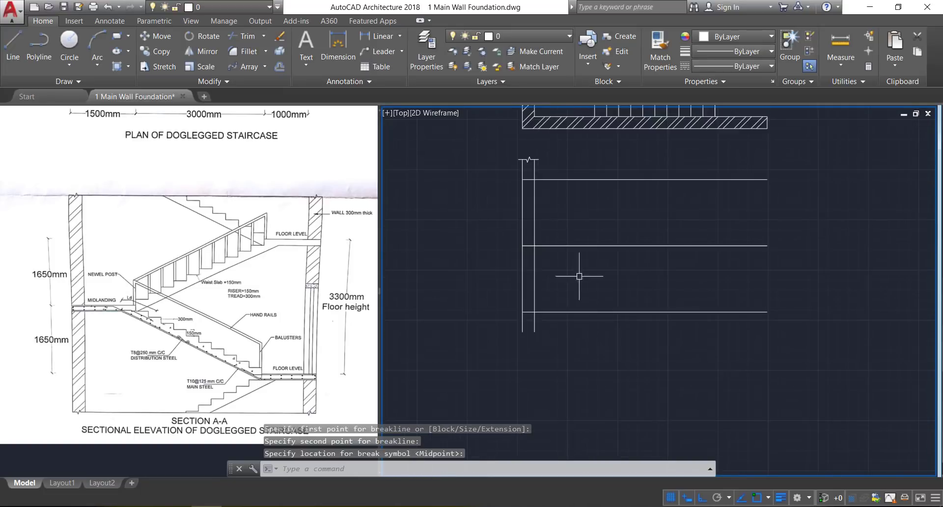
scroll(540, 338, "up", 5)
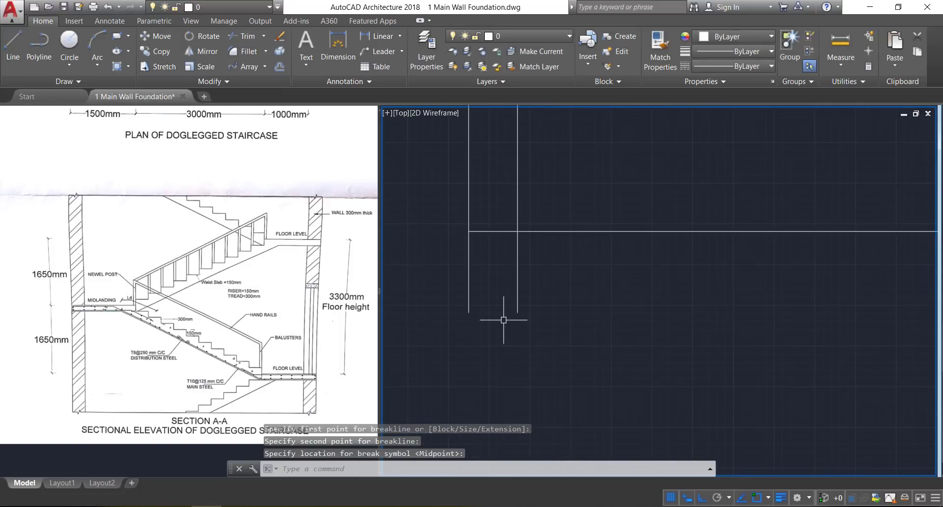
key("Return")
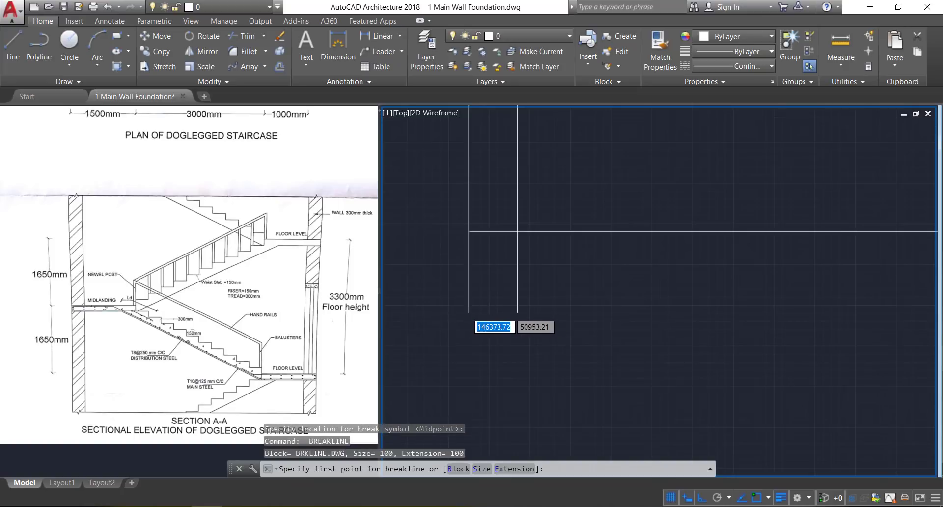
left_click(470, 313)
left_click(517, 313)
key("Return")
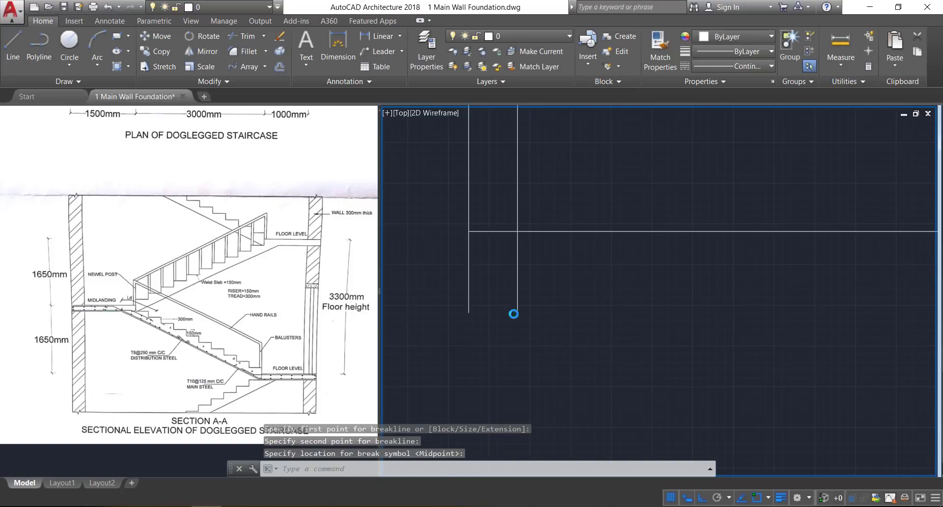
Step: Window-select the left wall together with both break lines
scroll(508, 356, "down", 4)
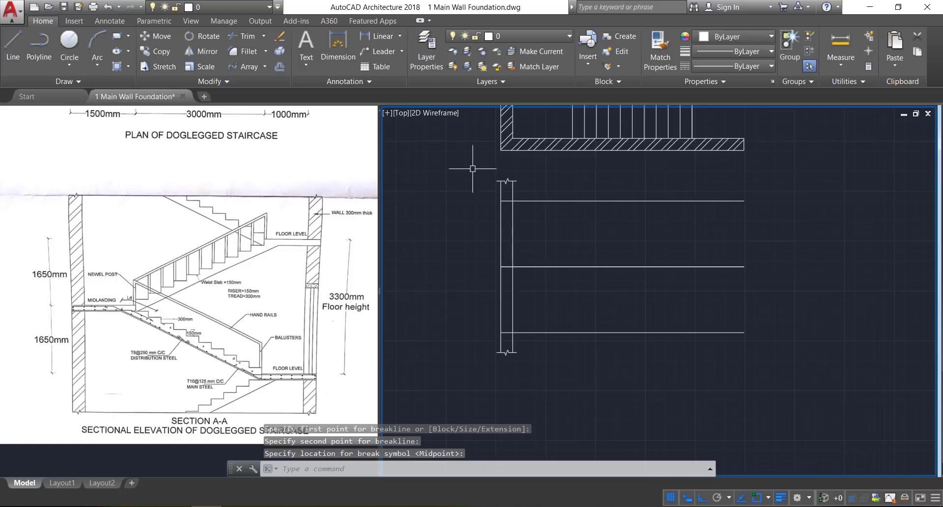
left_click(473, 164)
left_click(559, 396)
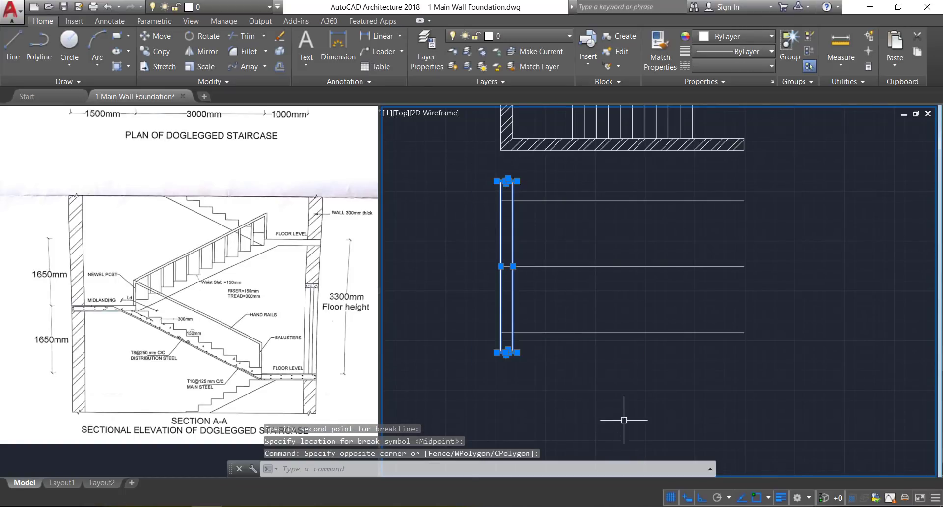
Step: Mirror the left wall and break symbols about a vertical axis through the lines' midpoint, keeping the original
left_click(201, 51)
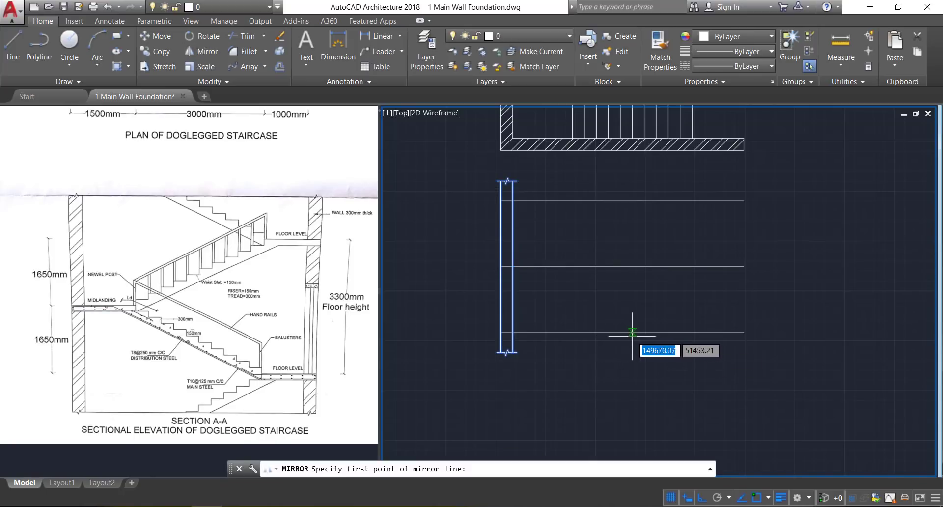
left_click(623, 333)
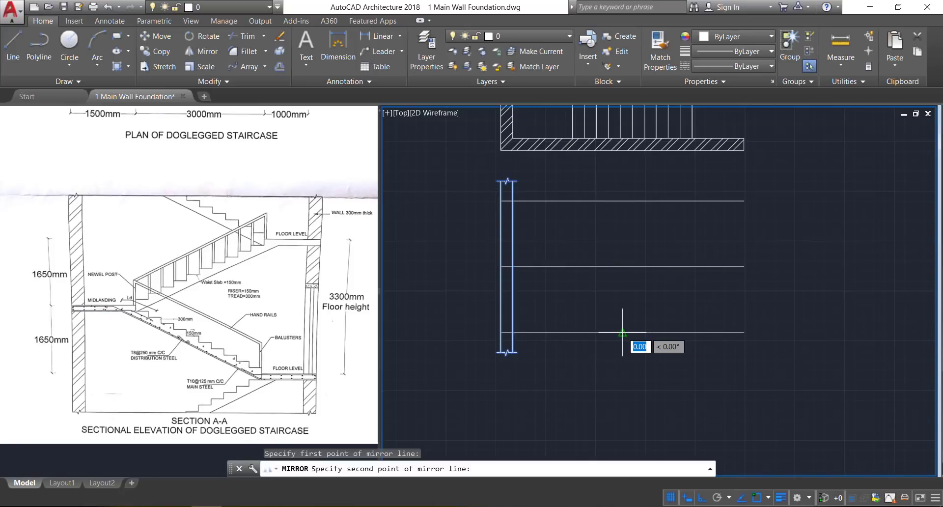
left_click(627, 384)
key("Return")
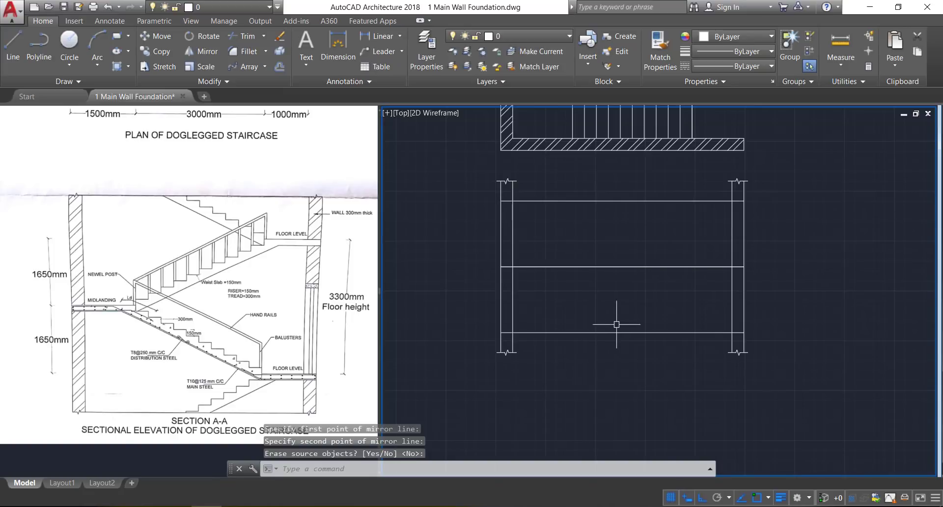
Step: Drop a vertical projection line from the plan's slab corner down through the level lines
left_click(13, 47)
scroll(623, 169, "up", 3)
left_click(626, 175)
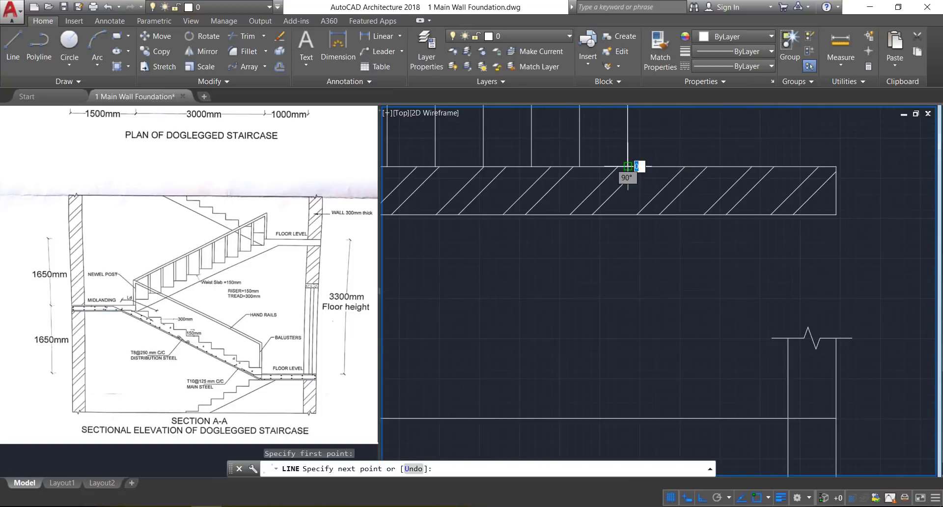
scroll(640, 150, "down", 4)
left_click(639, 315)
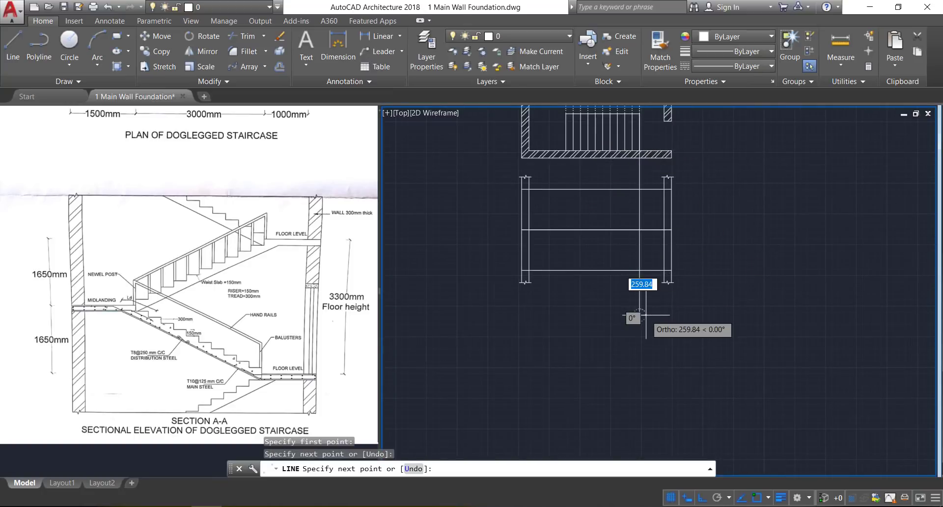
key("Return")
key("Return")
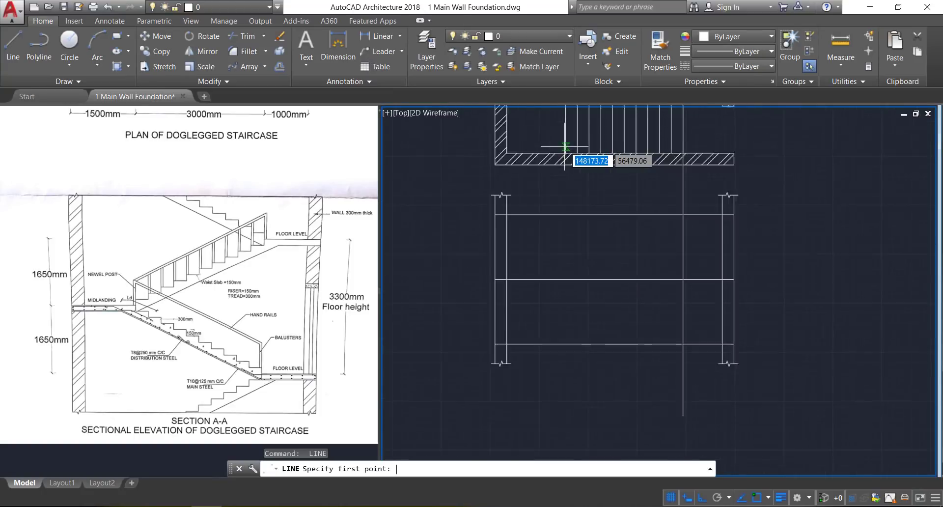
Step: Drop a second vertical projection line from the plan's wall corner below the level lines
scroll(565, 146, "up", 5)
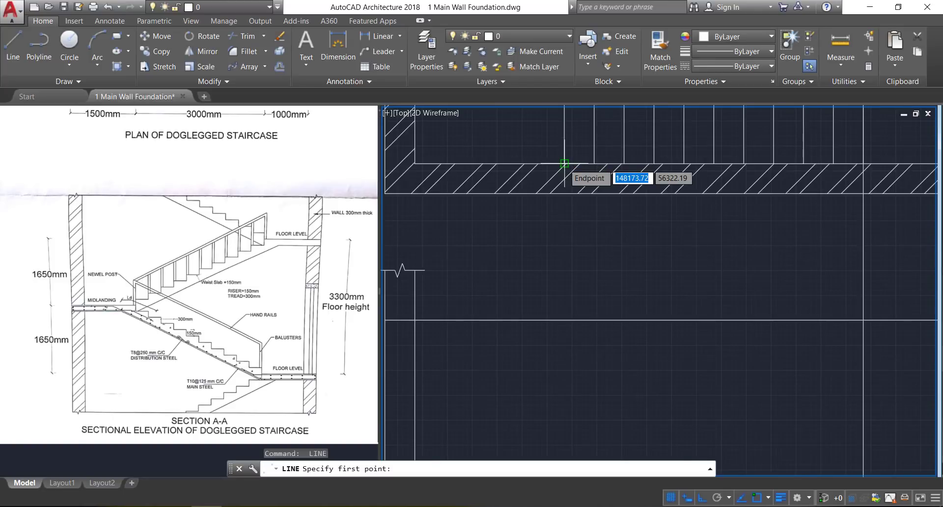
left_click(565, 163)
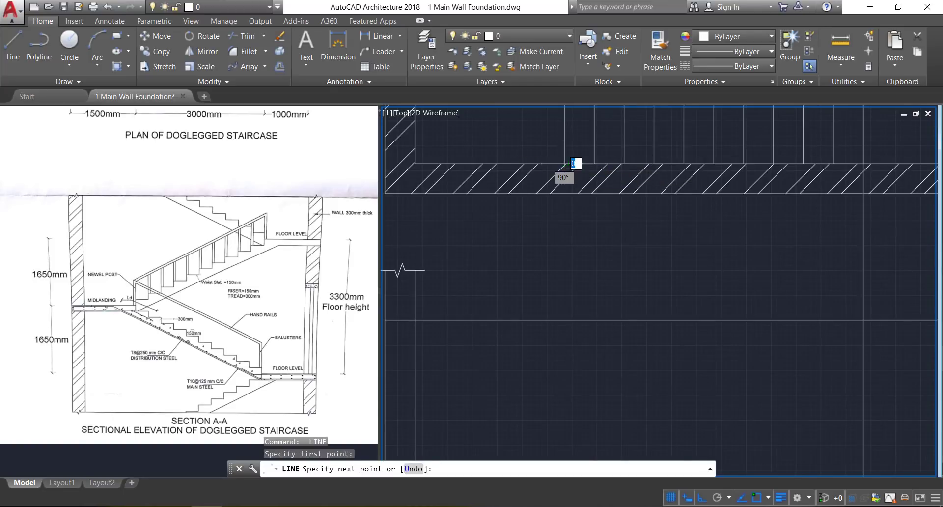
scroll(565, 163, "down", 5)
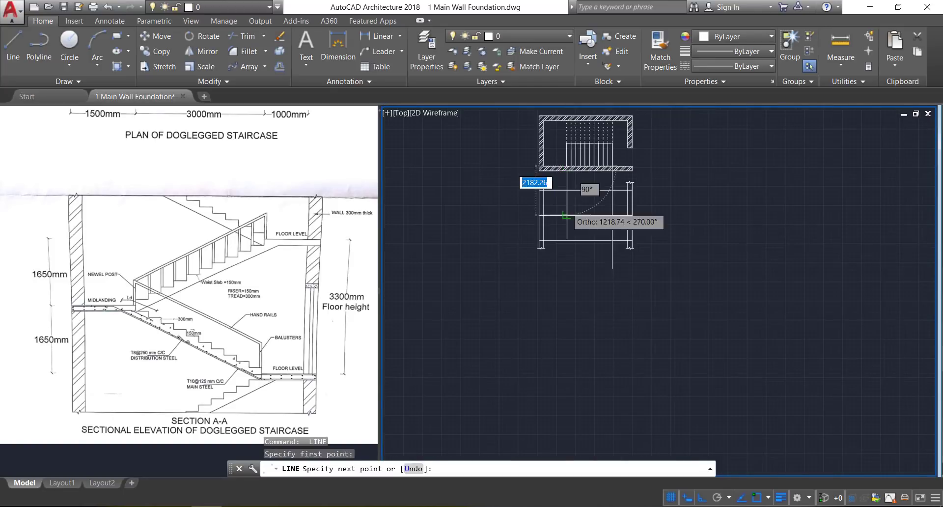
left_click(572, 273)
key("Return")
scroll(594, 189, "up", 4)
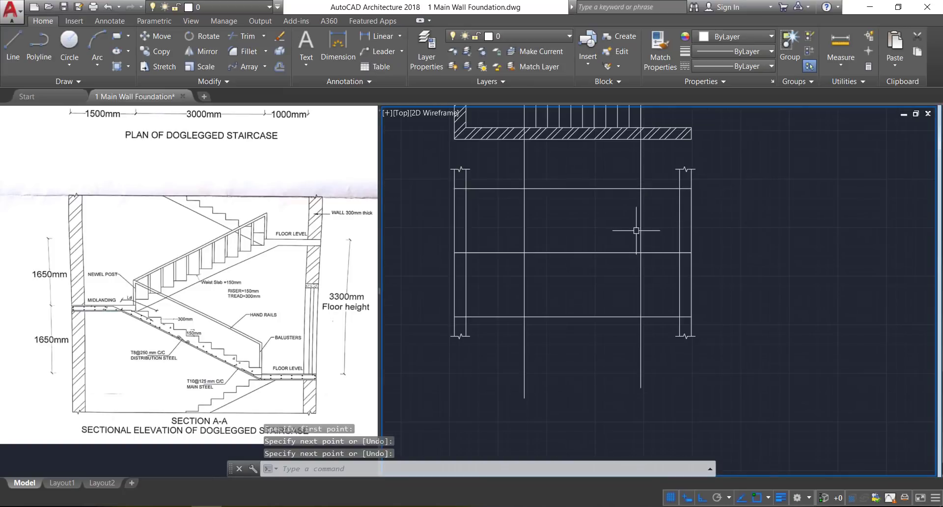
left_click(278, 67)
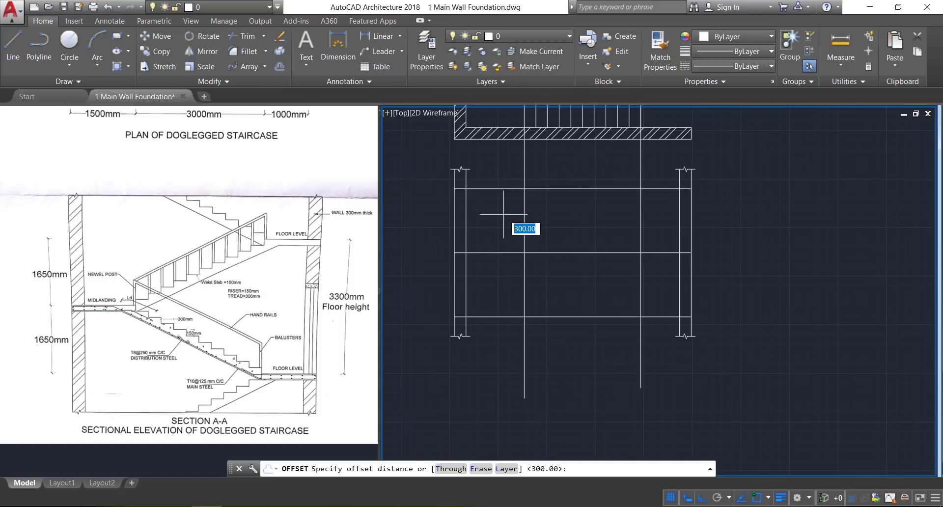
Step: Offset the top, middle and bottom level lines 150 downward to give slab thickness
type("150")
key("Return")
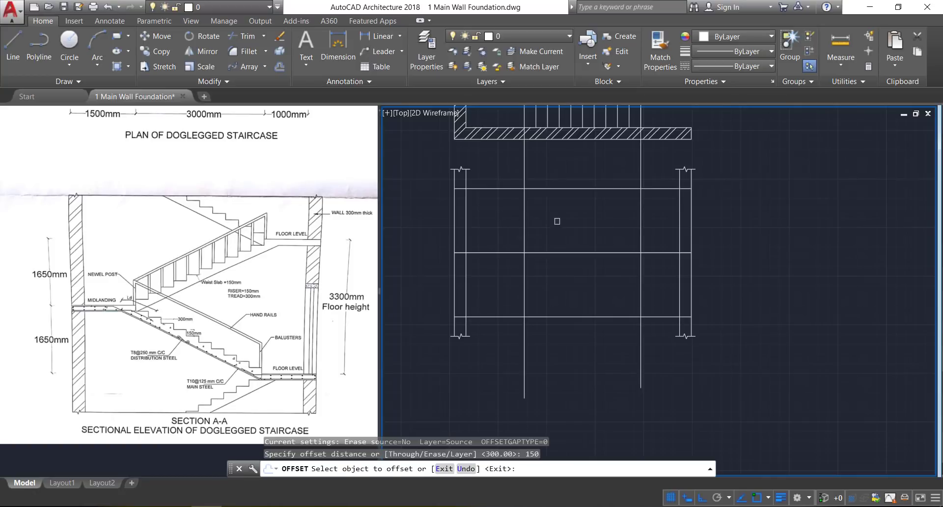
left_click(566, 190)
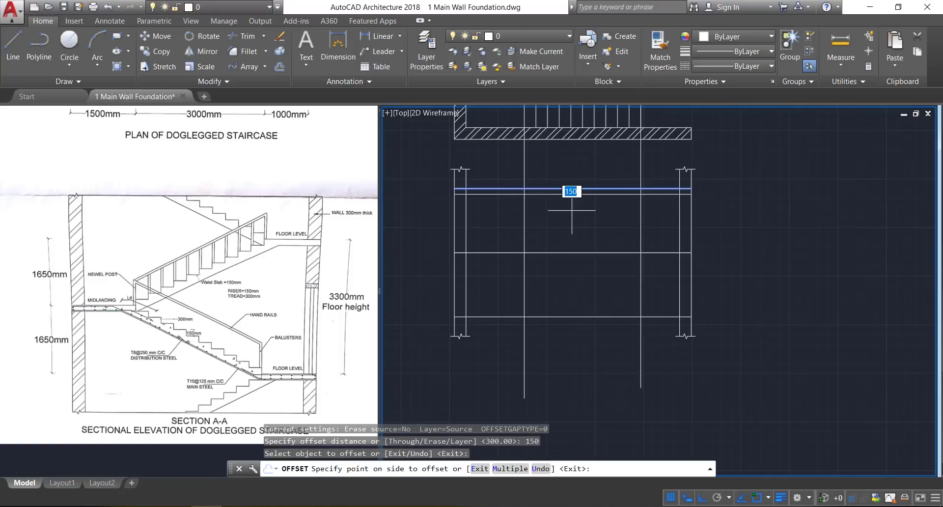
left_click(571, 199)
left_click(589, 252)
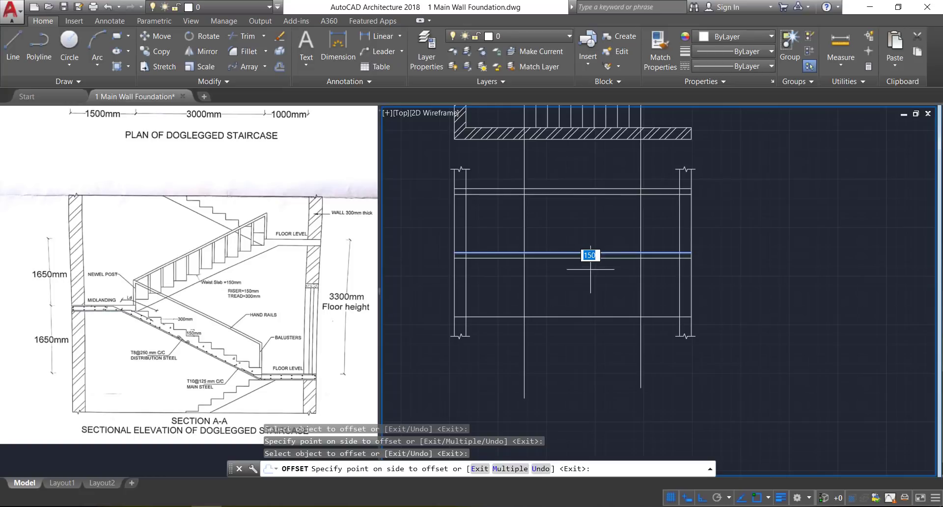
left_click(590, 266)
left_click(600, 317)
left_click(609, 350)
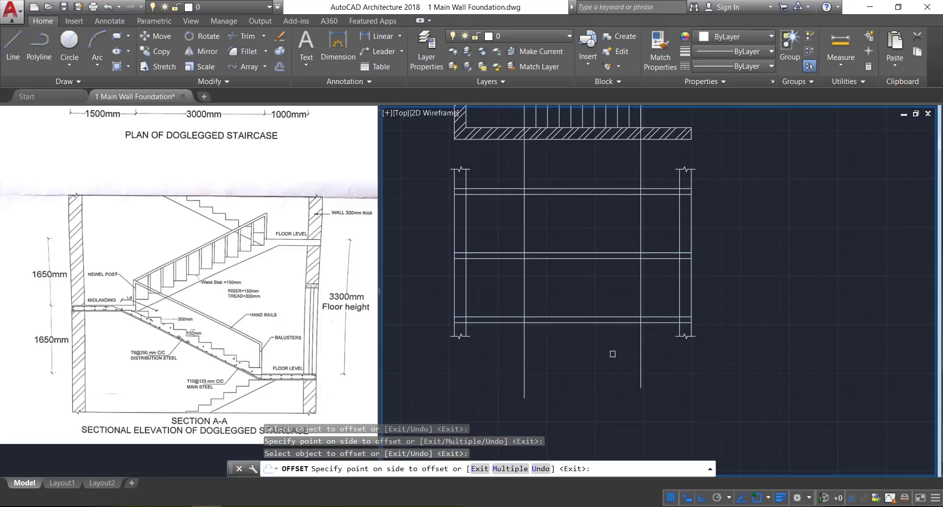
key("Escape")
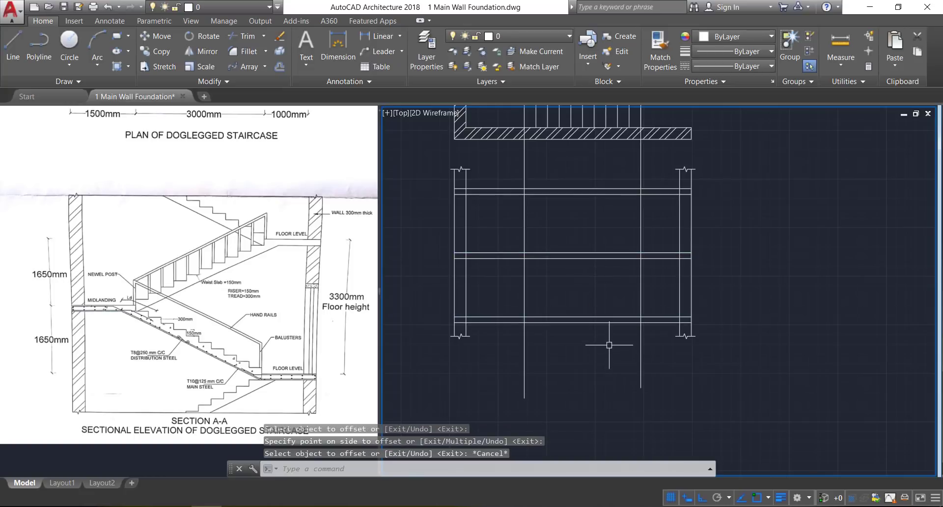
left_click(13, 47)
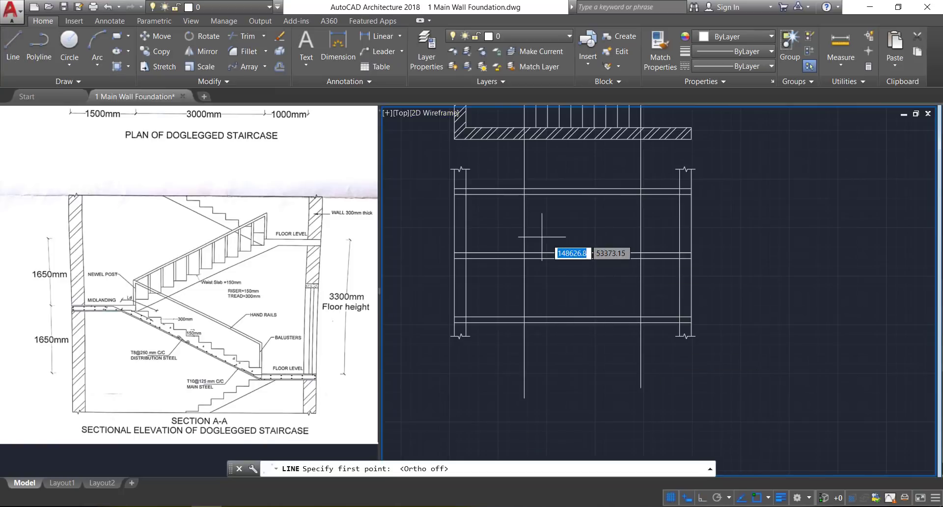
scroll(545, 231, "up", 2)
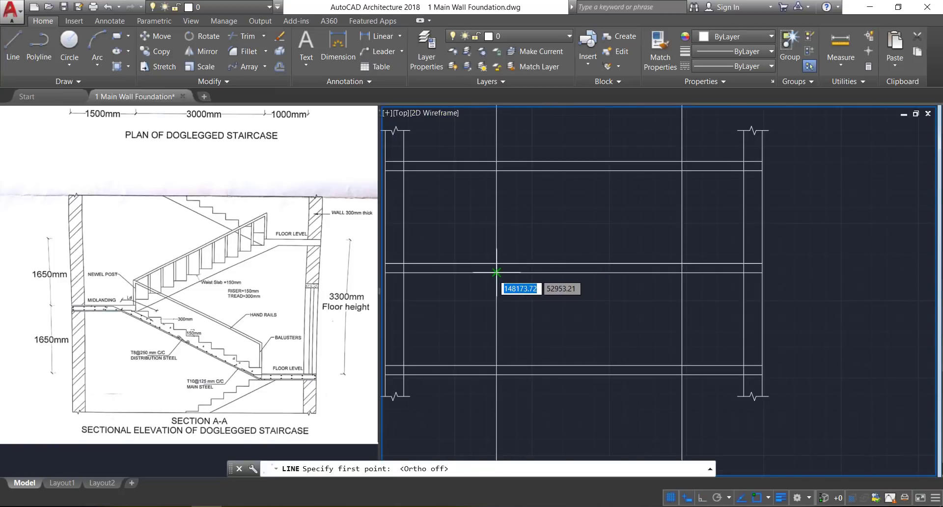
Step: Draw the lower and upper flight slope lines from the landing to the floor intersections
left_click(497, 272)
left_click(683, 365)
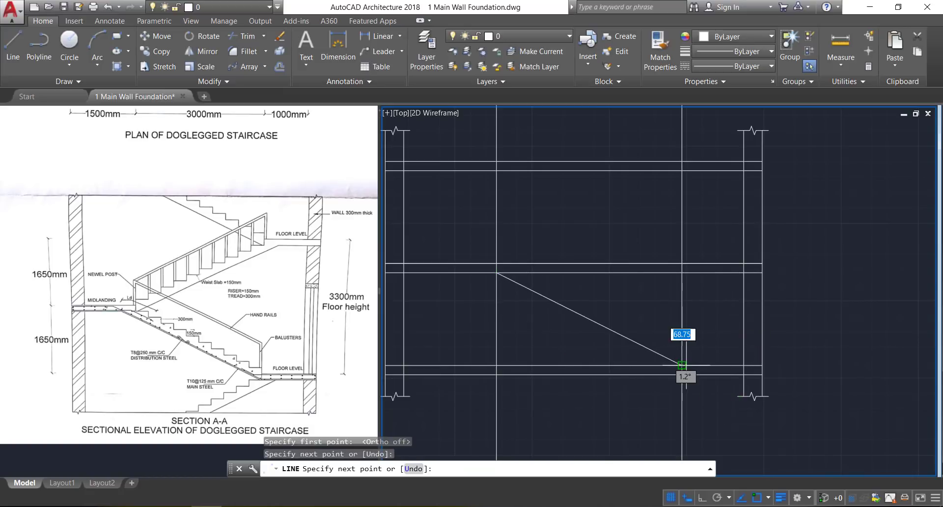
key("Return")
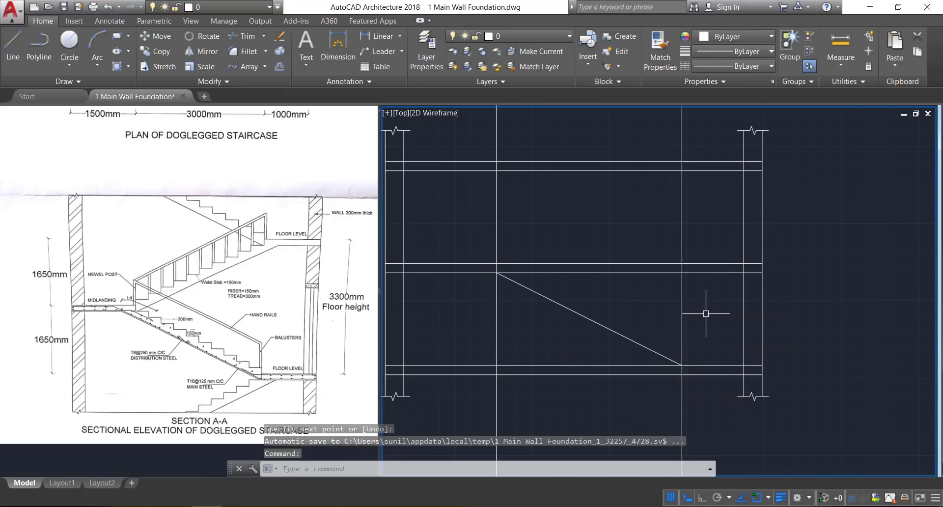
type("l")
key("Return")
left_click(495, 259)
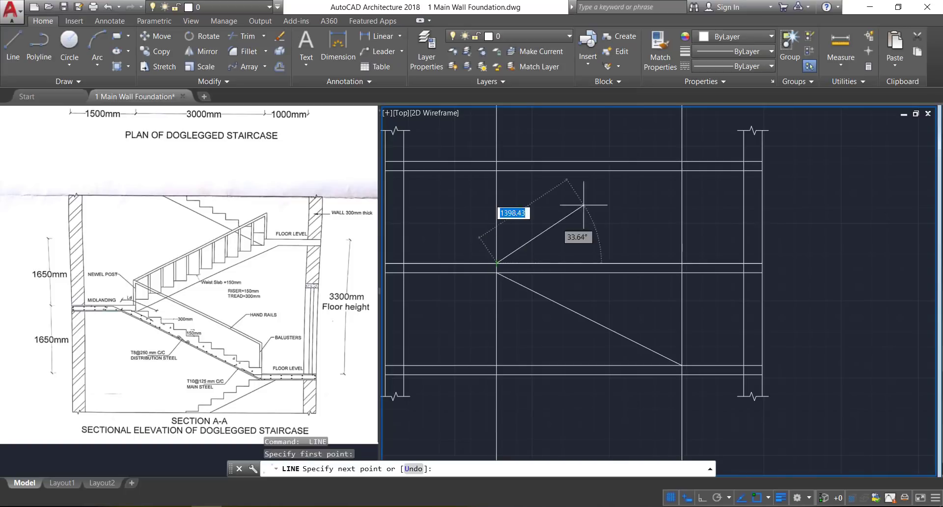
left_click(682, 170)
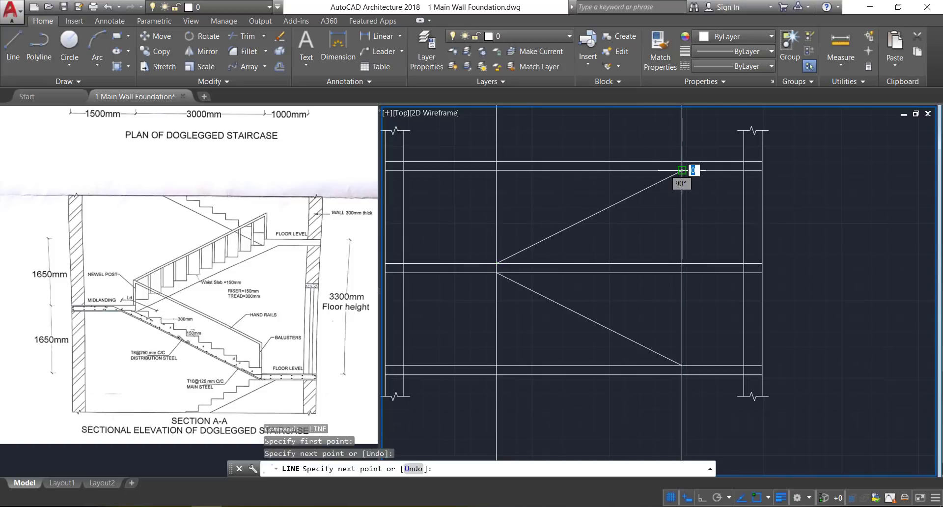
key("Return")
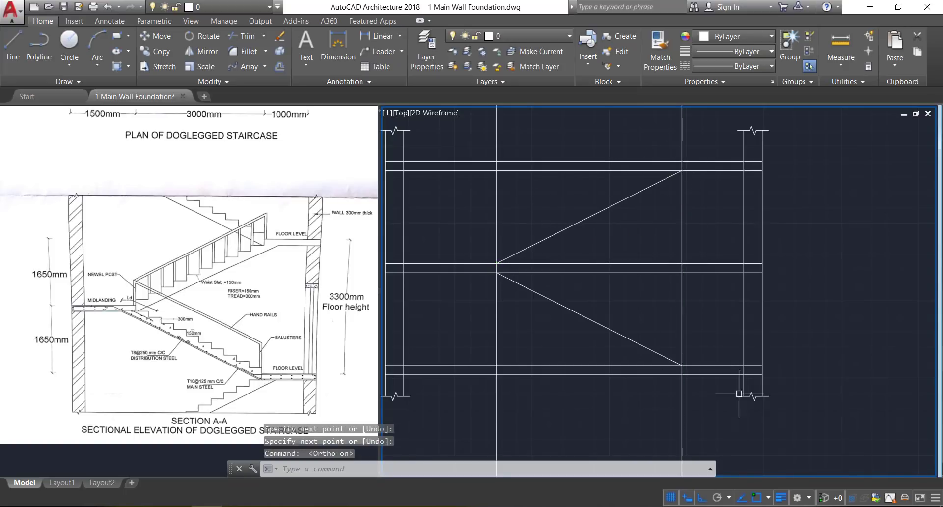
Step: Draw the first step at the lower flight's foot: 150 riser and 300 tread
key("Return")
scroll(685, 349, "up", 4)
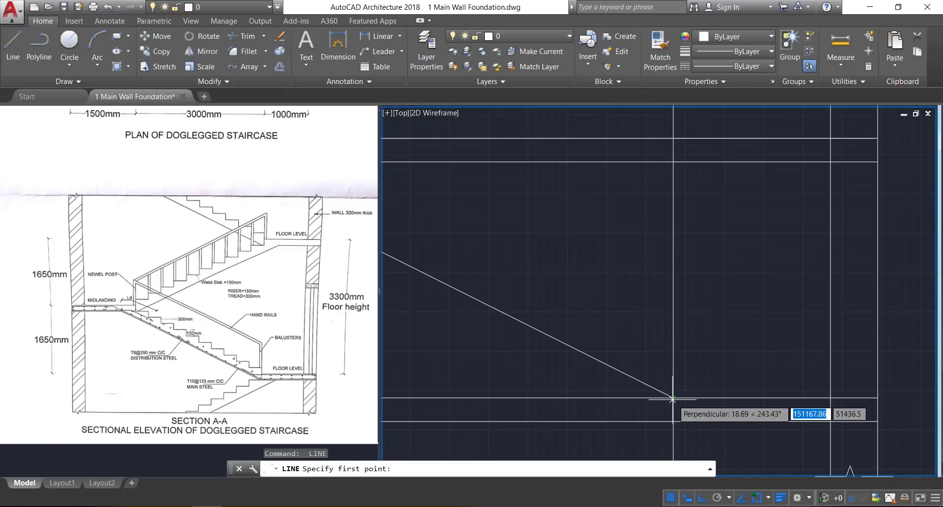
left_click(673, 397)
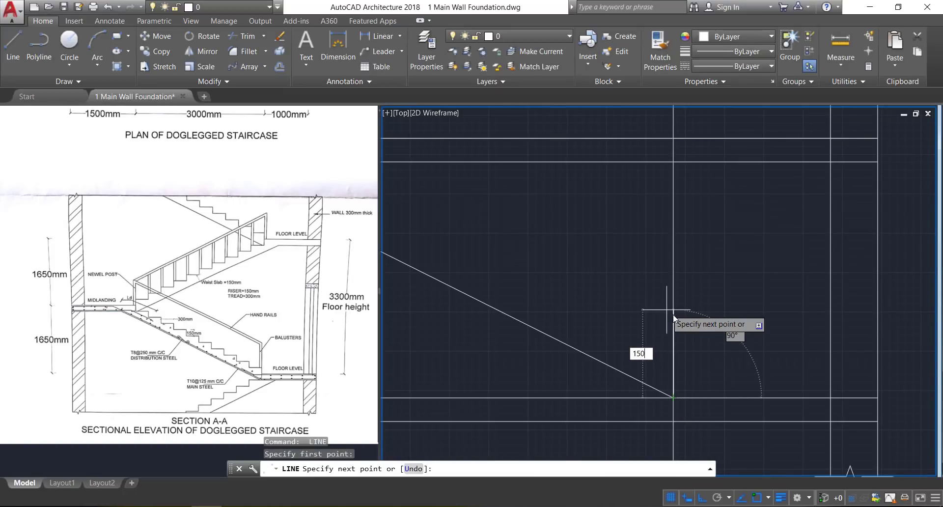
type("150")
key("Return")
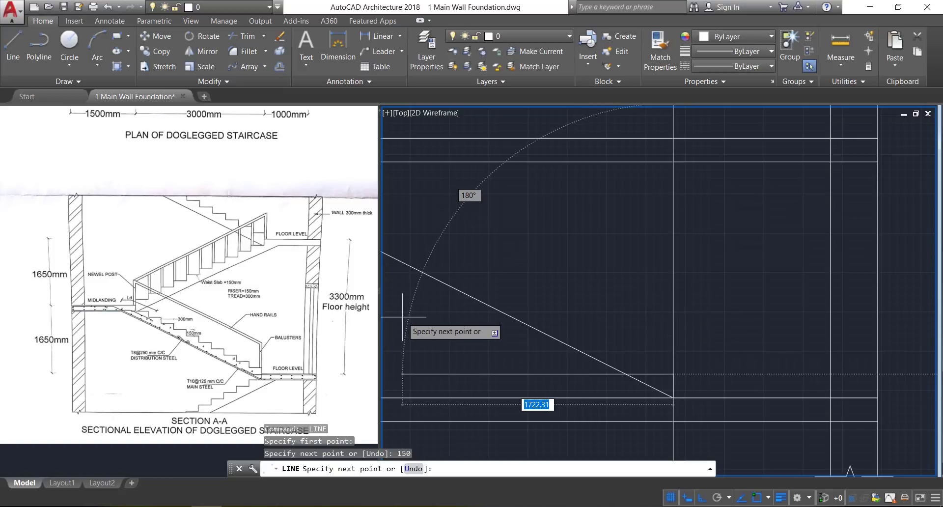
type("300")
key("Return")
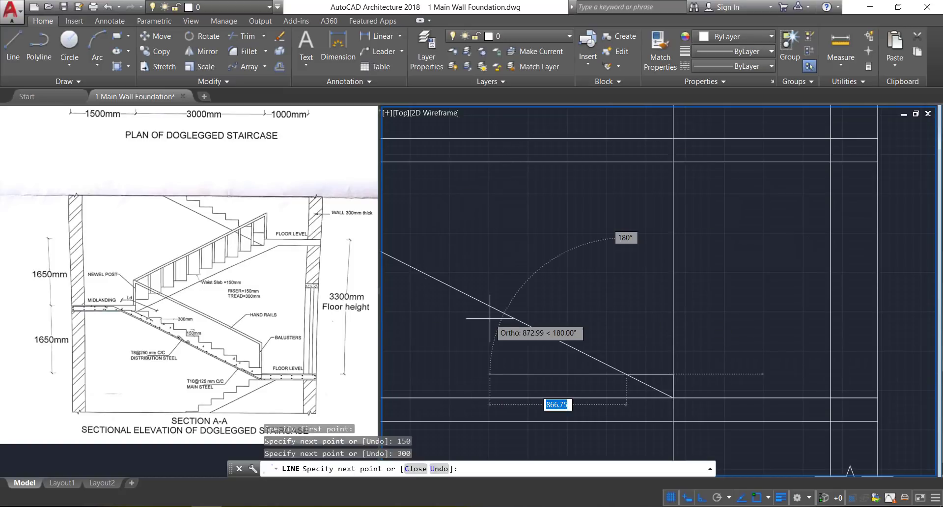
key("Escape")
Step: Window-select the first step's riser and tread
scroll(619, 361, "up", 4)
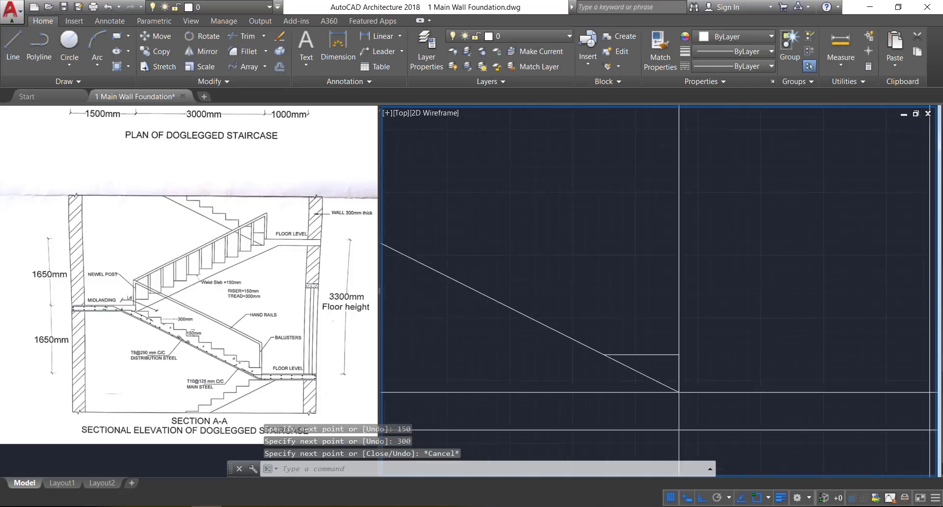
left_click(519, 272)
left_click(746, 409)
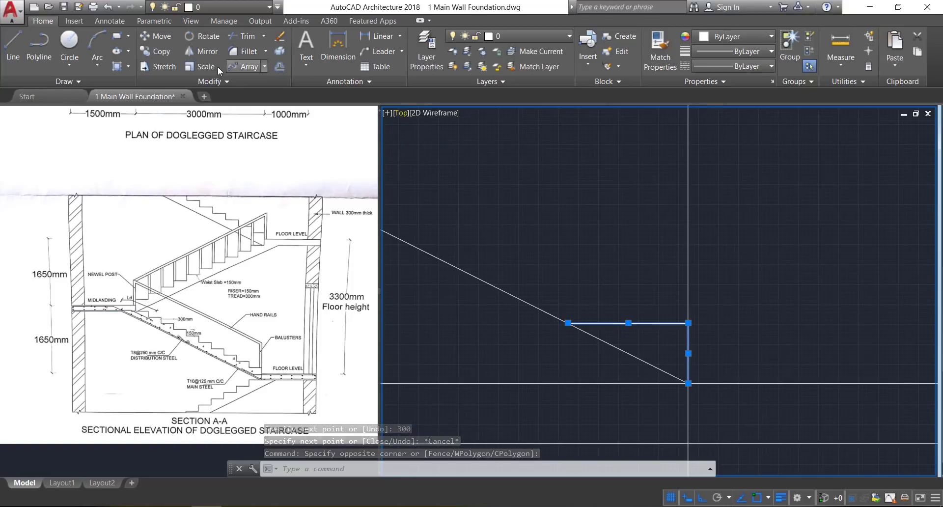
Step: Path-array the first step along the lower sloping flight line
left_click(237, 66)
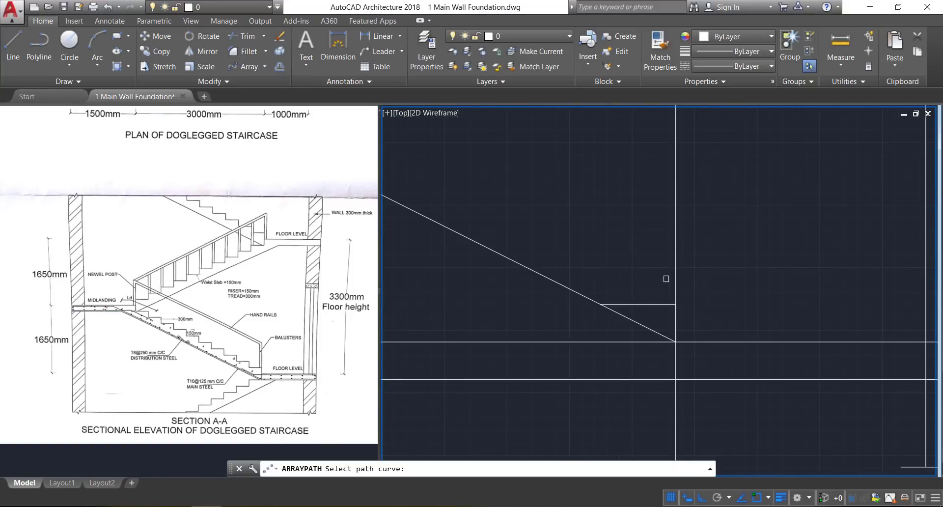
scroll(684, 298, "down", 1)
left_click(615, 293)
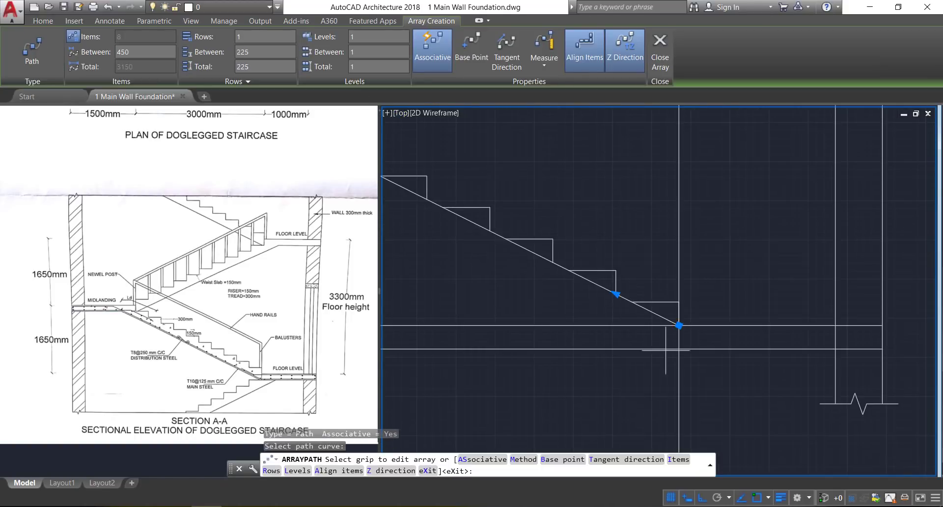
left_click(660, 58)
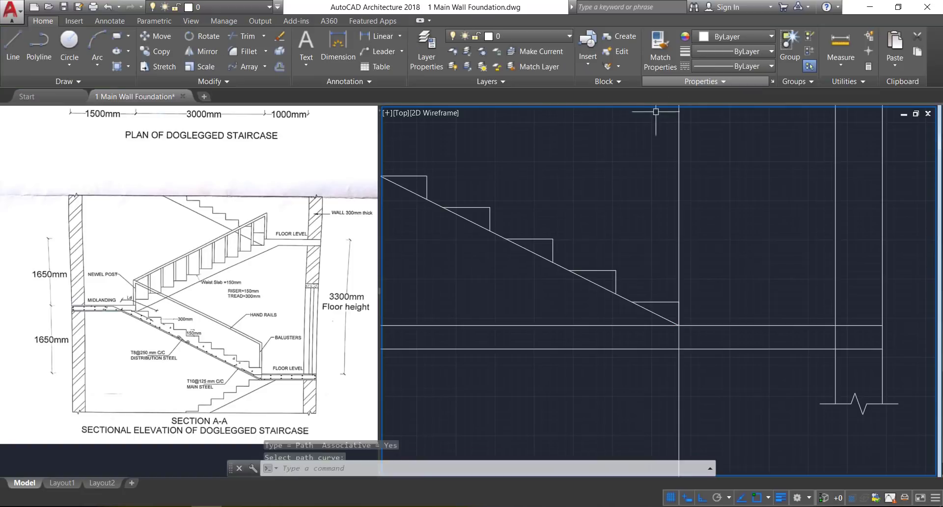
Step: Respace the step array to 11 items at 335.41 spacing, ending at the stair's end point
left_click(617, 277)
scroll(646, 317, "up", 3)
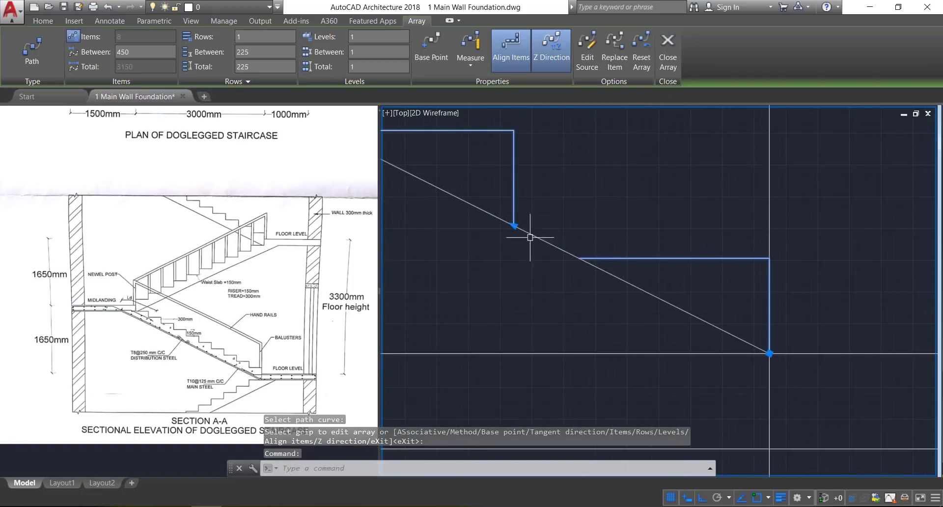
left_click(514, 225)
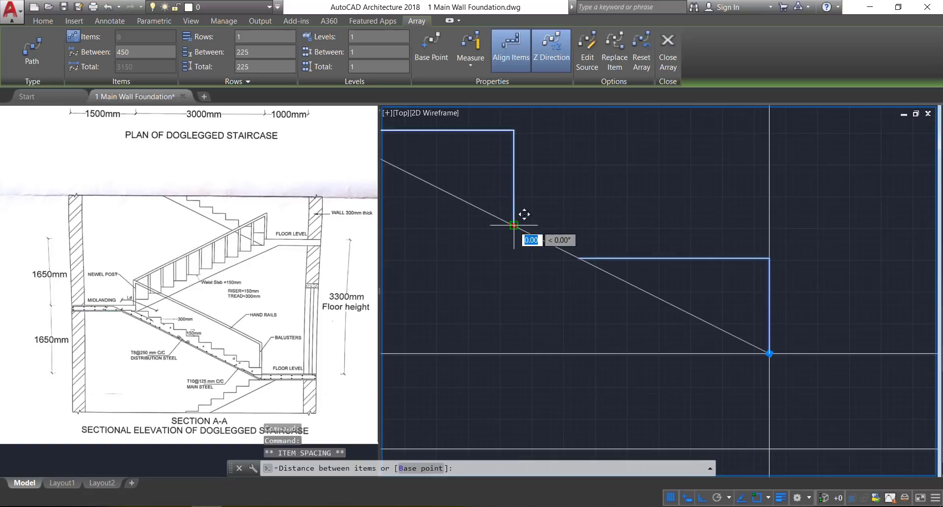
left_click(587, 253)
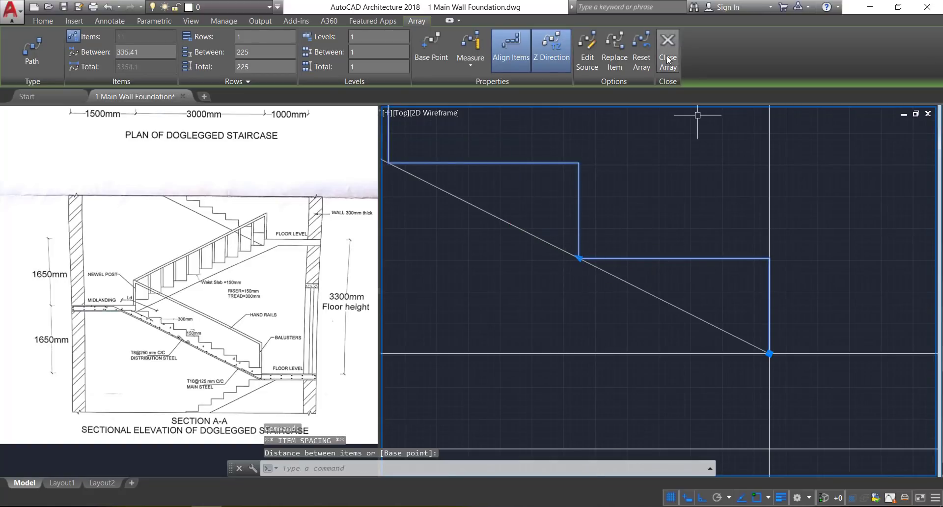
left_click(667, 55)
scroll(776, 317, "down", 5)
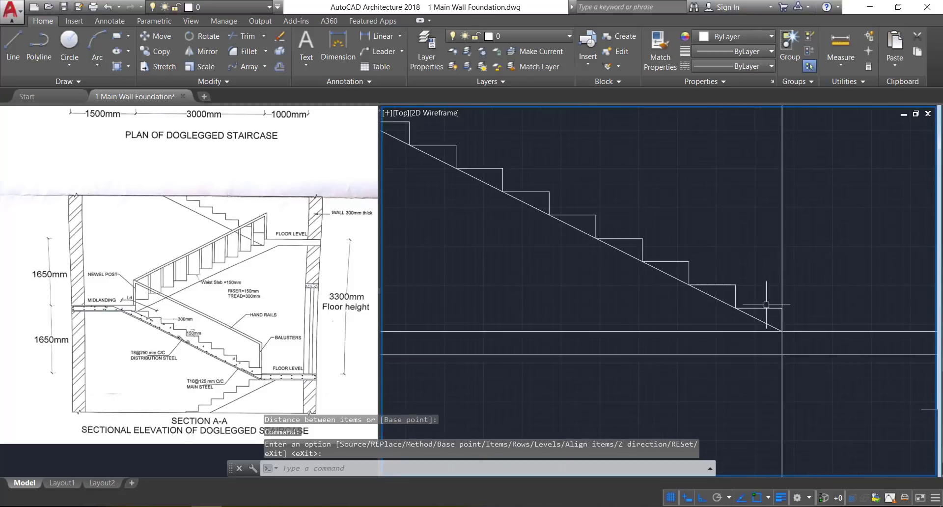
scroll(766, 305, "down", 2)
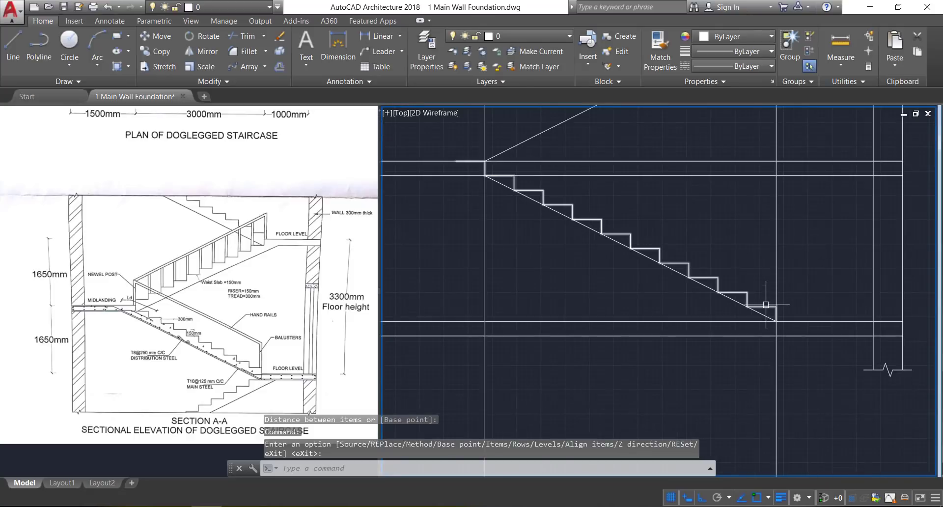
left_click(473, 159)
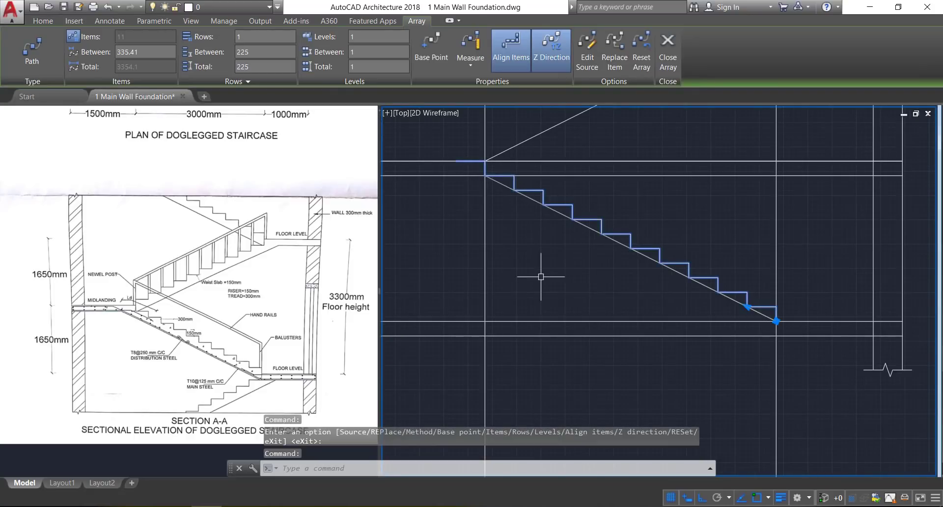
Step: Explode the step array with X and delete the small stray object
type("x")
key("Return")
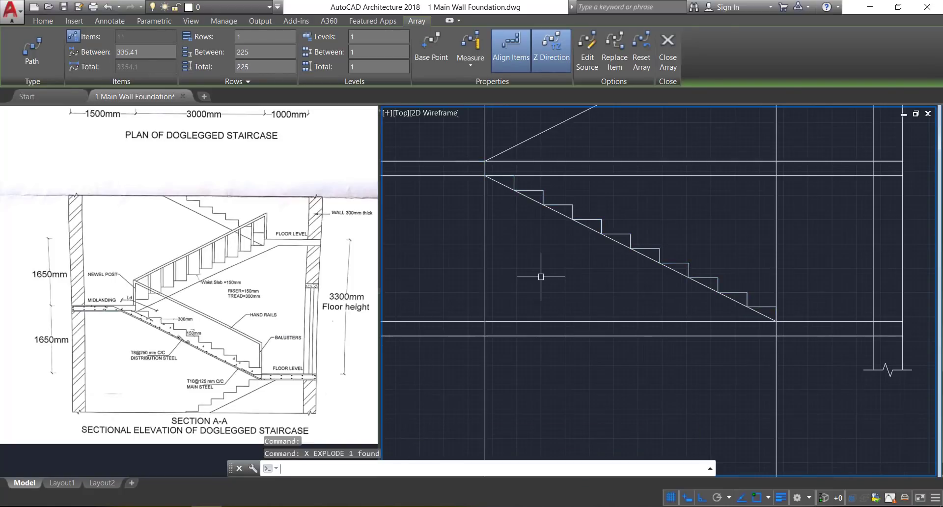
left_click(475, 161)
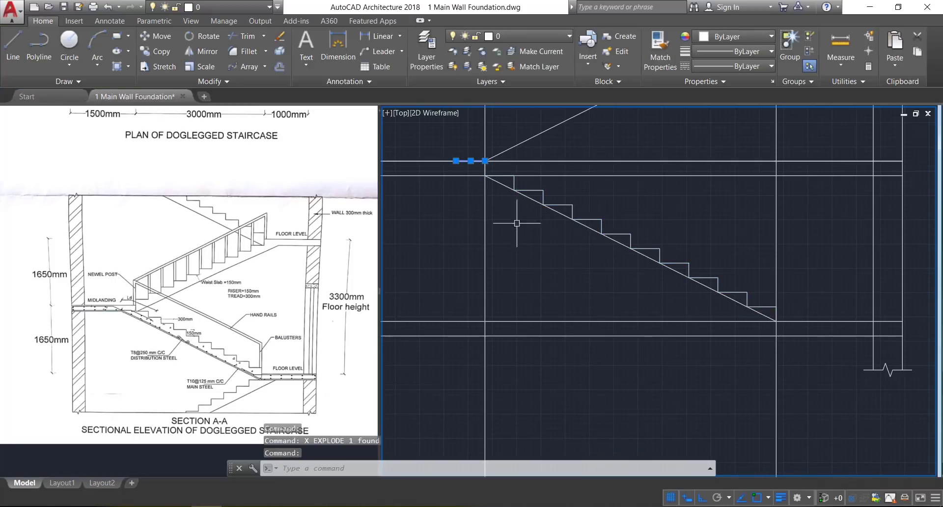
key("Delete")
Step: Mirror the stair flight about a horizontal line at landing level, keeping the original
scroll(472, 178, "down", 2)
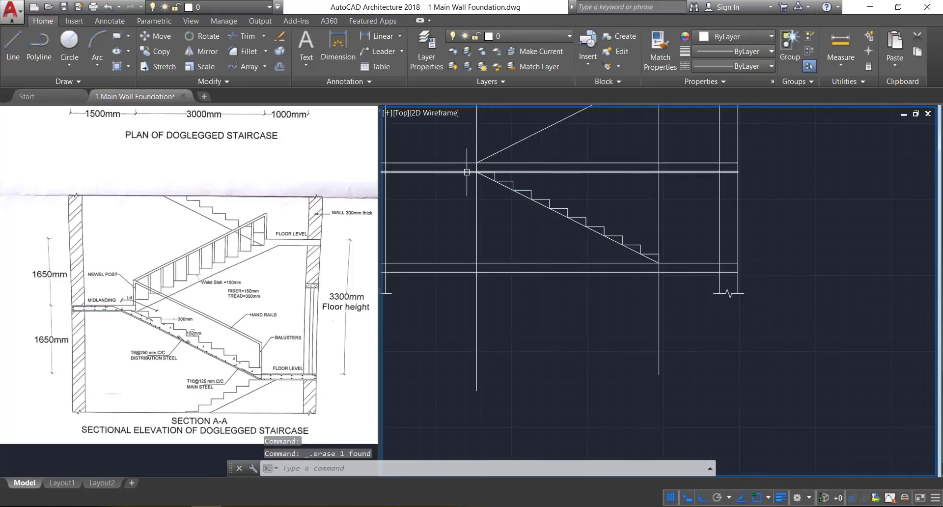
left_click(456, 147)
left_click(674, 299)
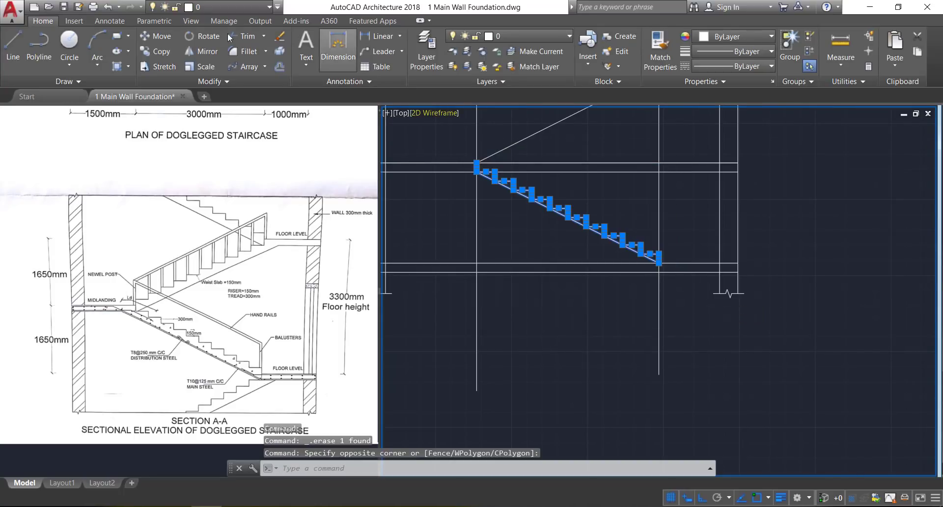
left_click(201, 51)
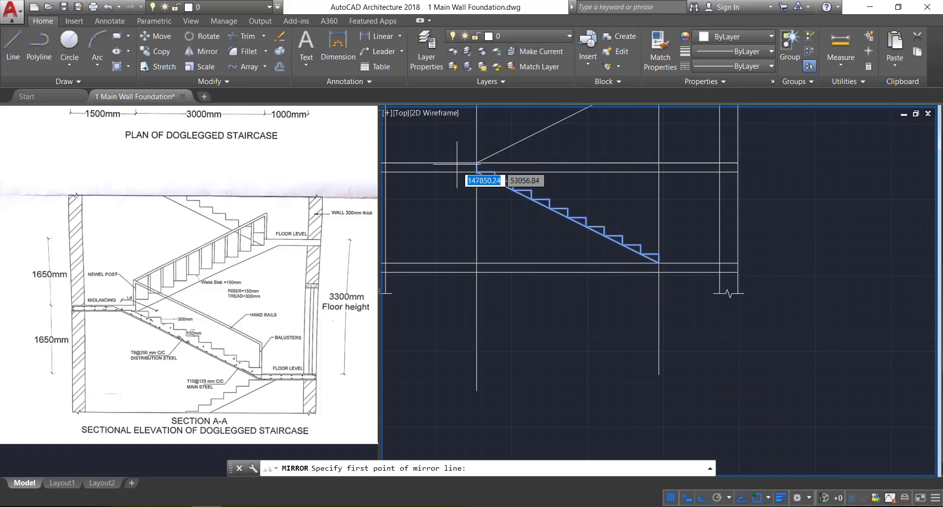
scroll(484, 169, "up", 4)
left_click(484, 182)
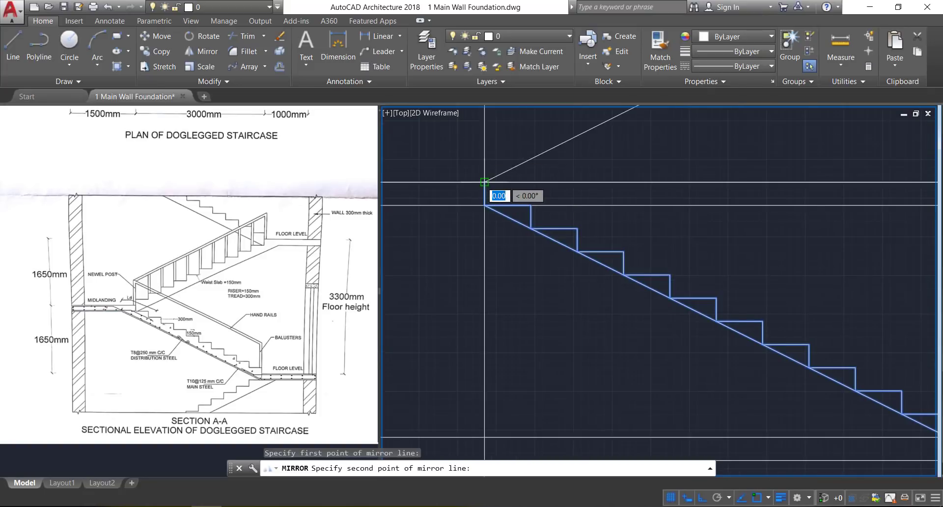
left_click(426, 180)
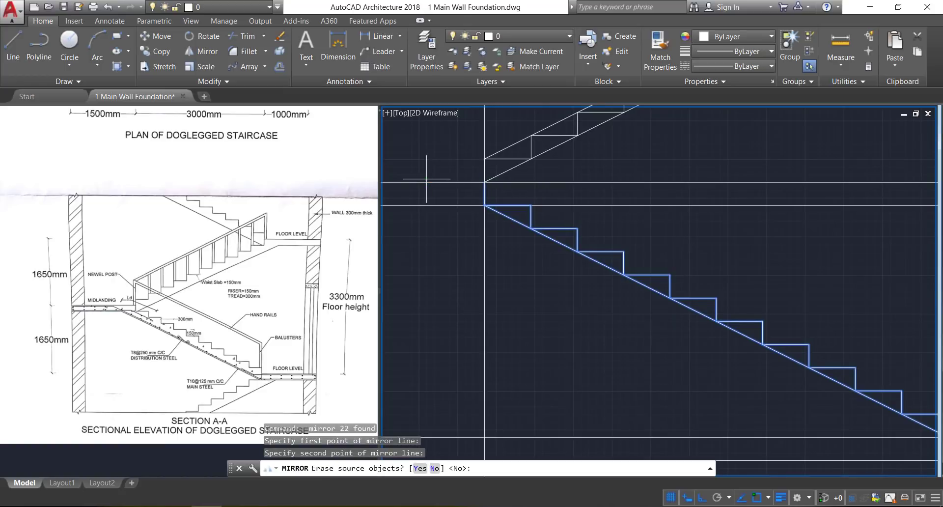
key("Return")
Step: Delete the duplicate diagonal of the upper flight
scroll(532, 304, "down", 4)
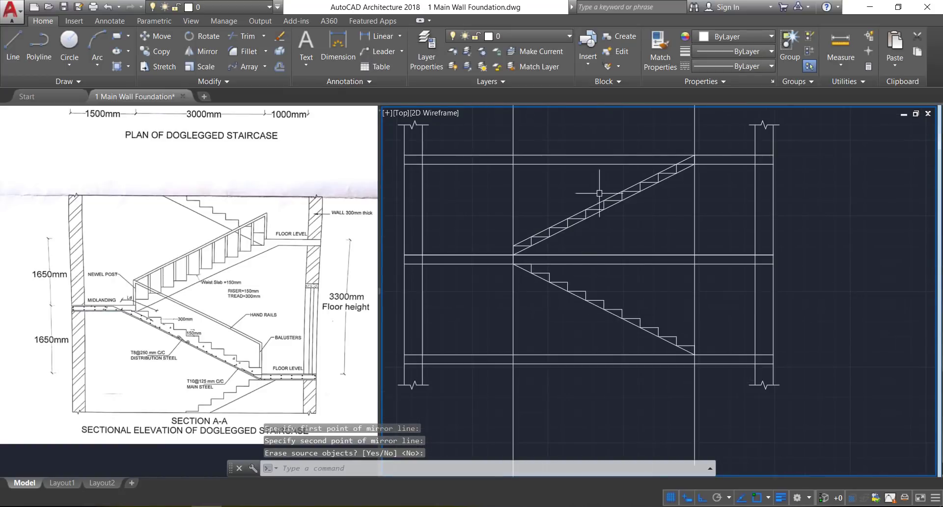
scroll(599, 193, "up", 2)
left_click(621, 192)
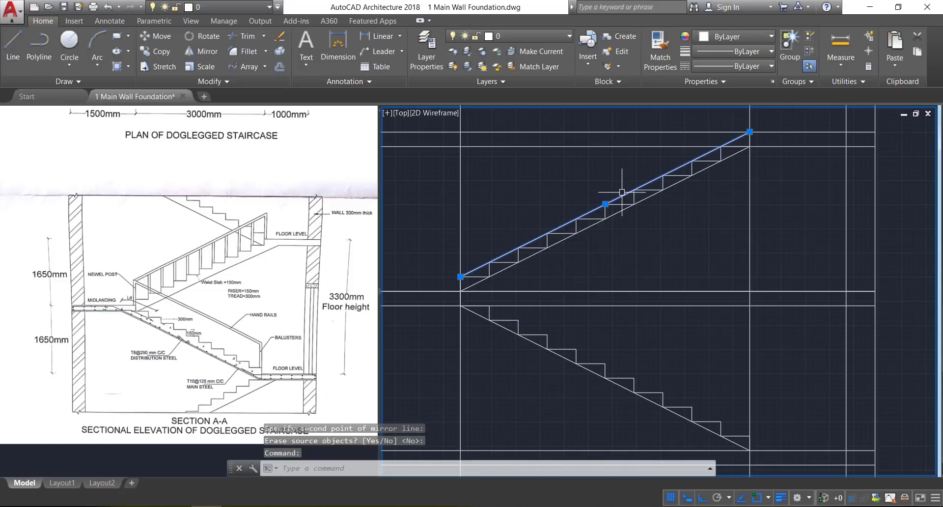
key("Delete")
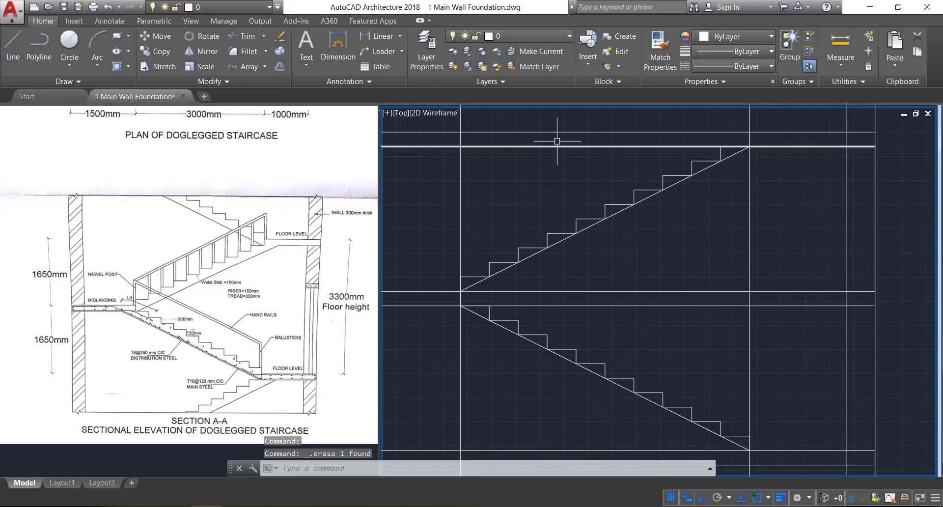
Step: Delete the two long vertical projection lines crossing the section
scroll(555, 142, "down", 2)
mouse_move(548, 203)
middle_mouse_down()
mouse_move(633, 183)
mouse_move(607, 178)
middle_mouse_up()
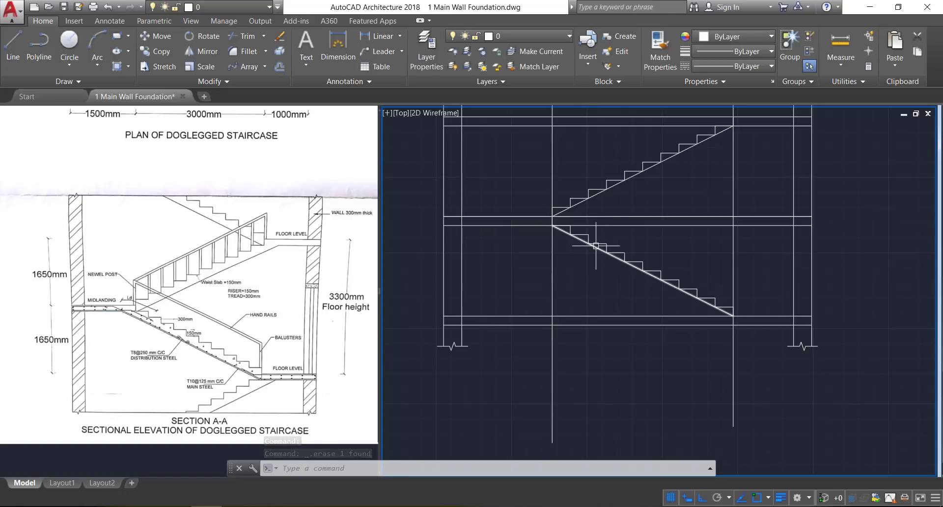
left_click(790, 421)
left_click(501, 387)
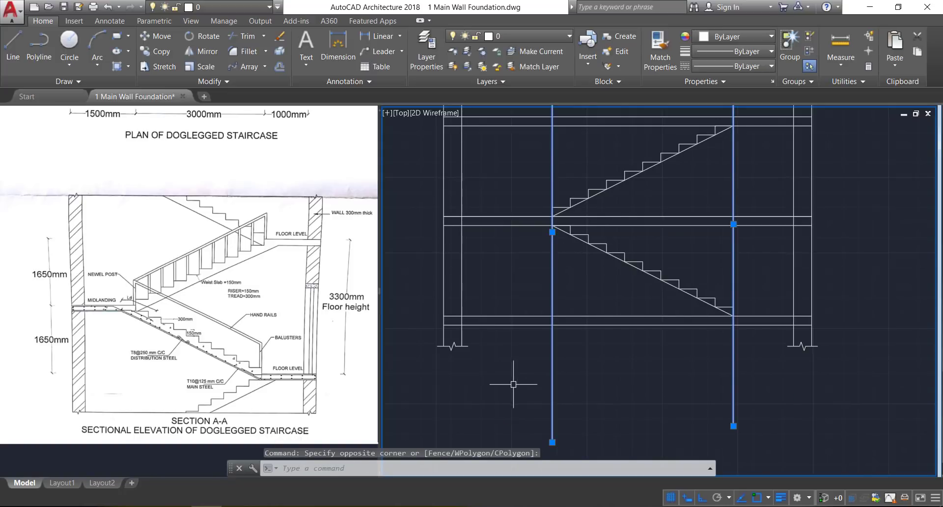
key("Delete")
mouse_move(604, 394)
middle_mouse_down()
mouse_move(577, 445)
mouse_move(585, 454)
middle_mouse_up()
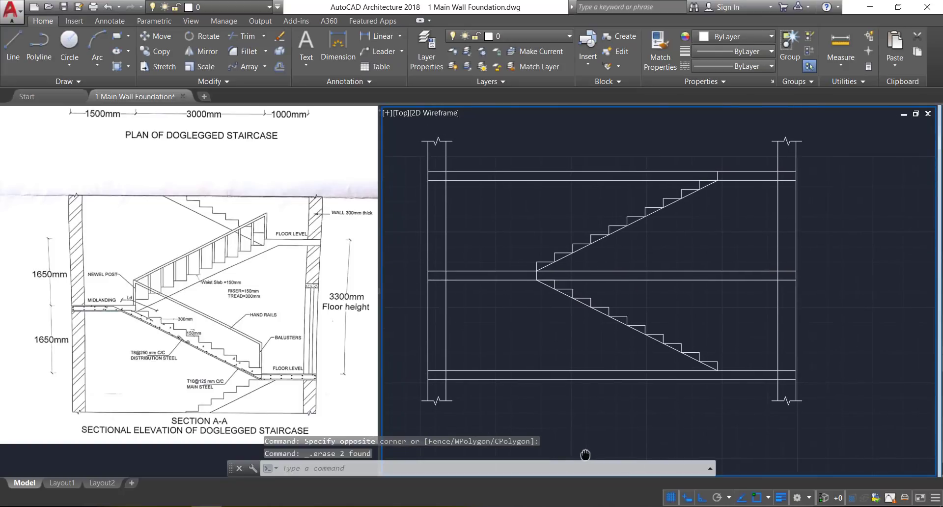
scroll(615, 386, "up", 1)
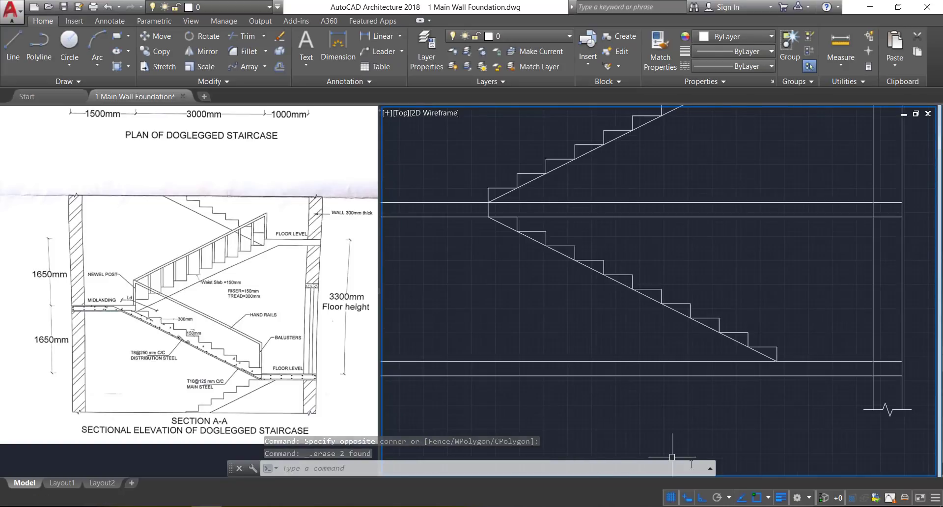
scroll(623, 379, "down", 2)
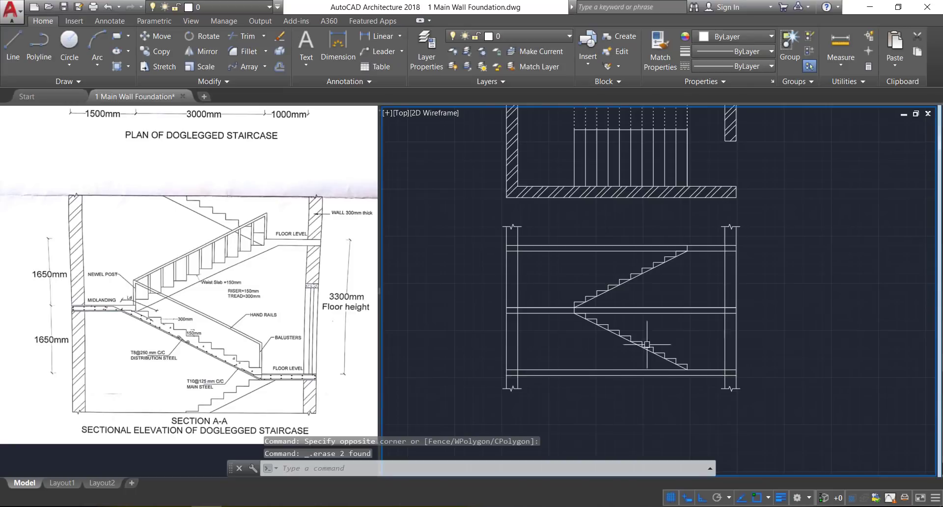
scroll(658, 285, "up", 2)
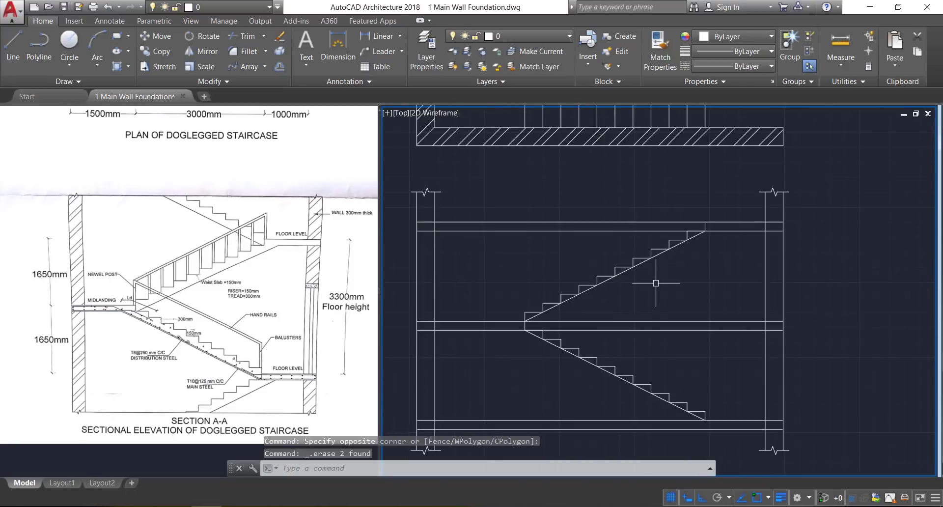
Step: Offset the upper and lower flight diagonals 150 below to form the waist slab lines
left_click(278, 65)
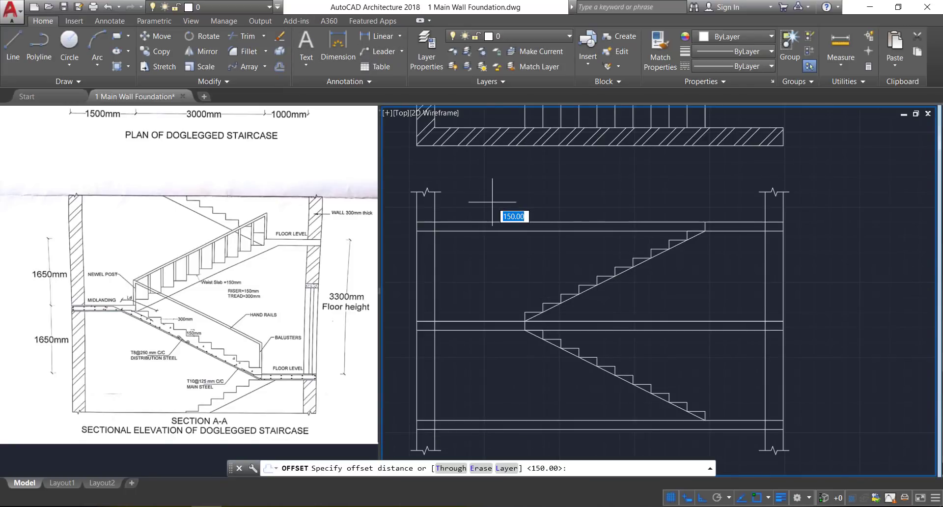
type("150")
key("Return")
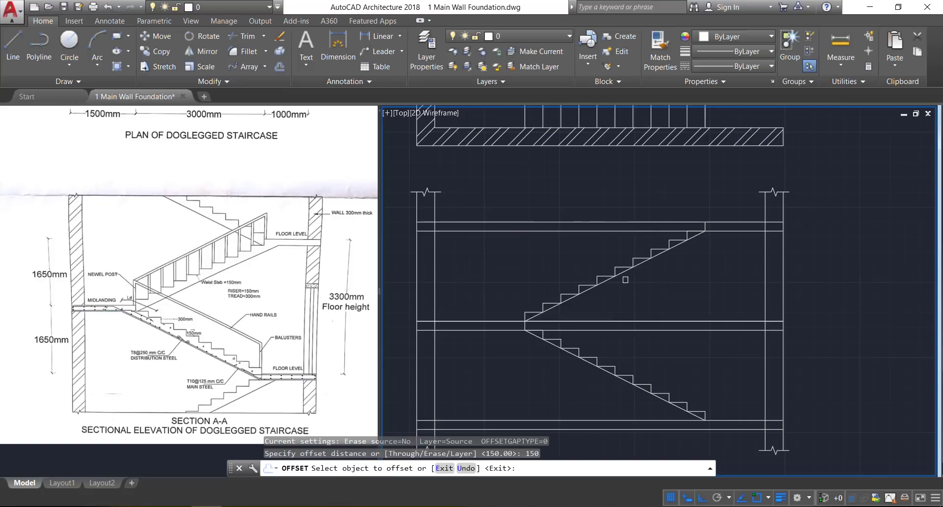
scroll(625, 279, "up", 2)
left_click(650, 253)
left_click(653, 307)
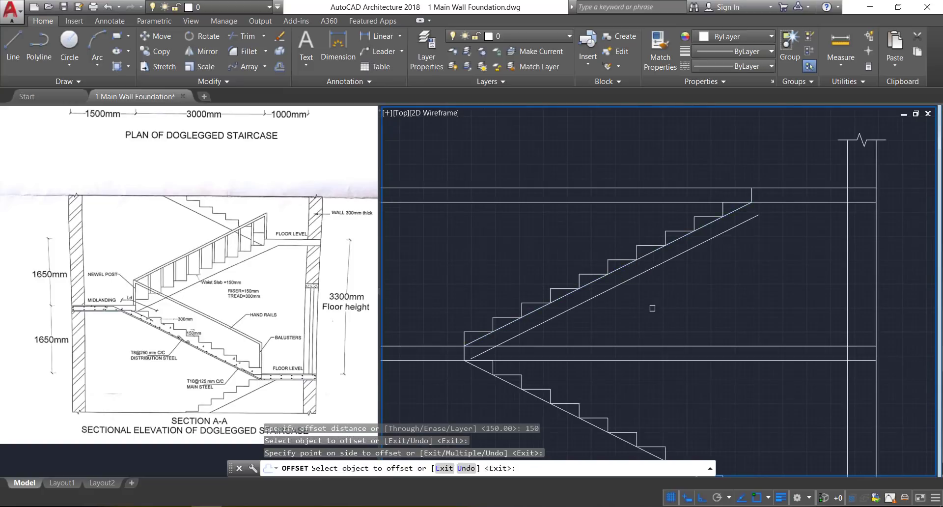
scroll(630, 252, "down", 5)
scroll(624, 317, "up", 5)
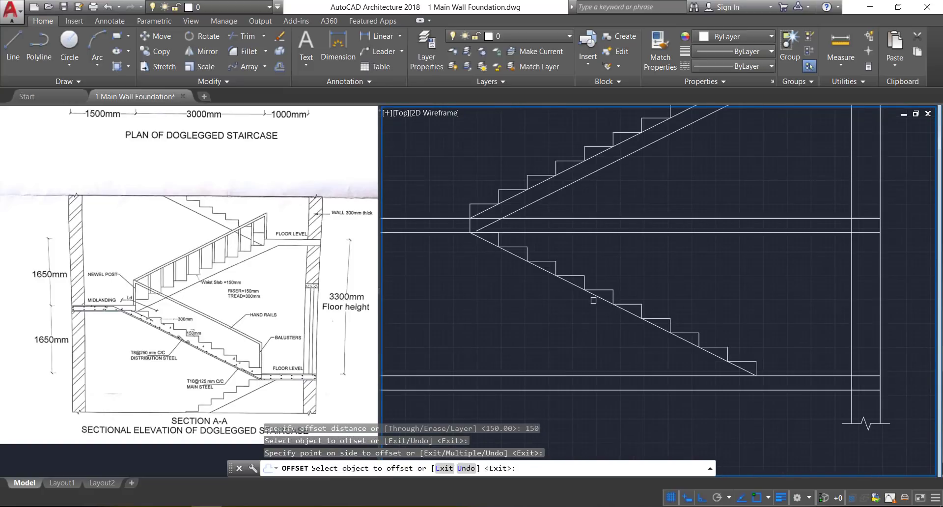
left_click(593, 301)
left_click(585, 333)
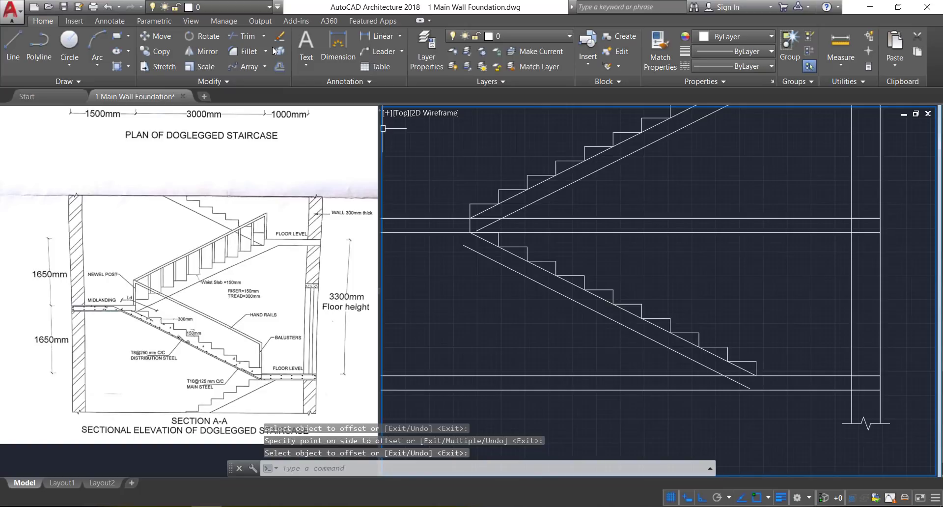
type("EX")
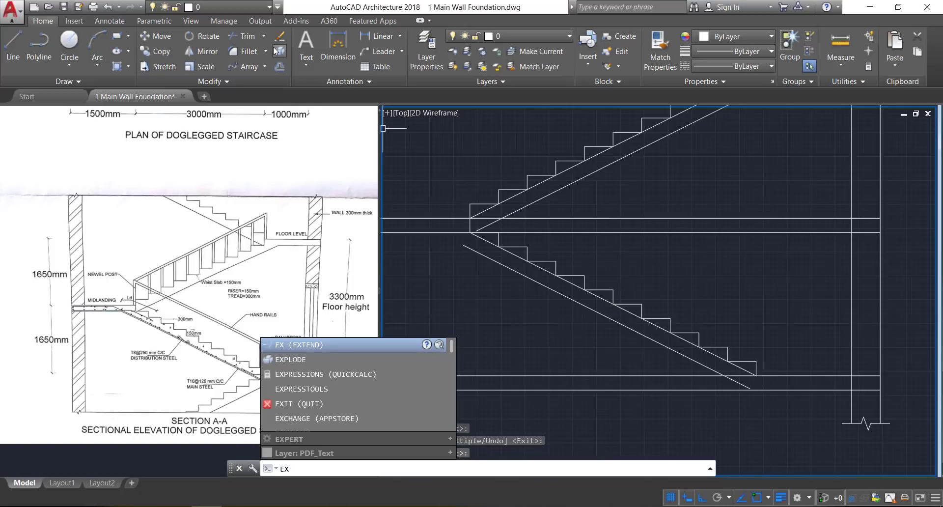
key("Return")
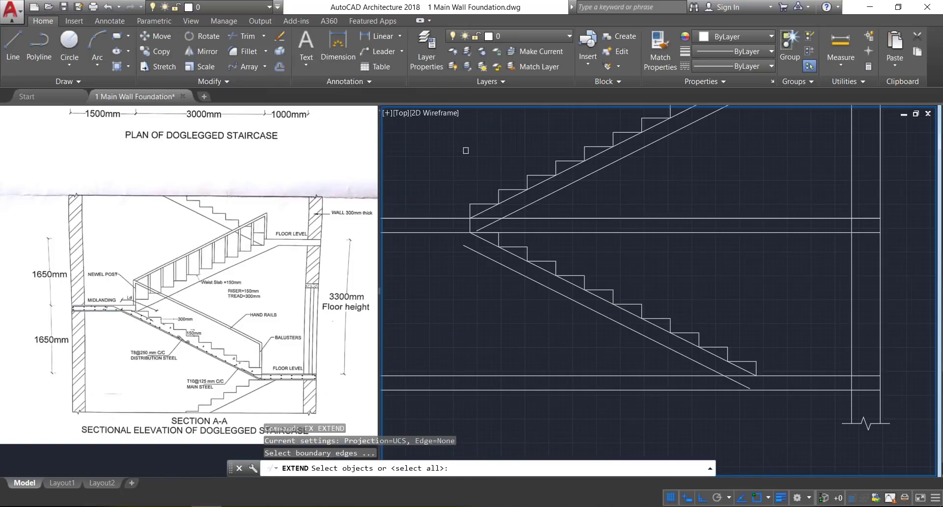
Step: Extend the lower and upper flights' waist-slab lines to meet the floor and landing slab lines
key("Return")
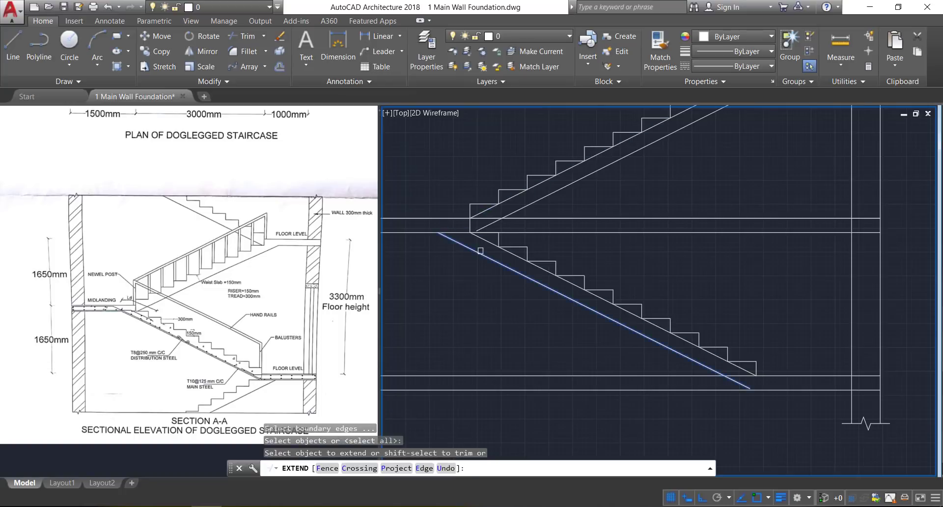
left_click(475, 252)
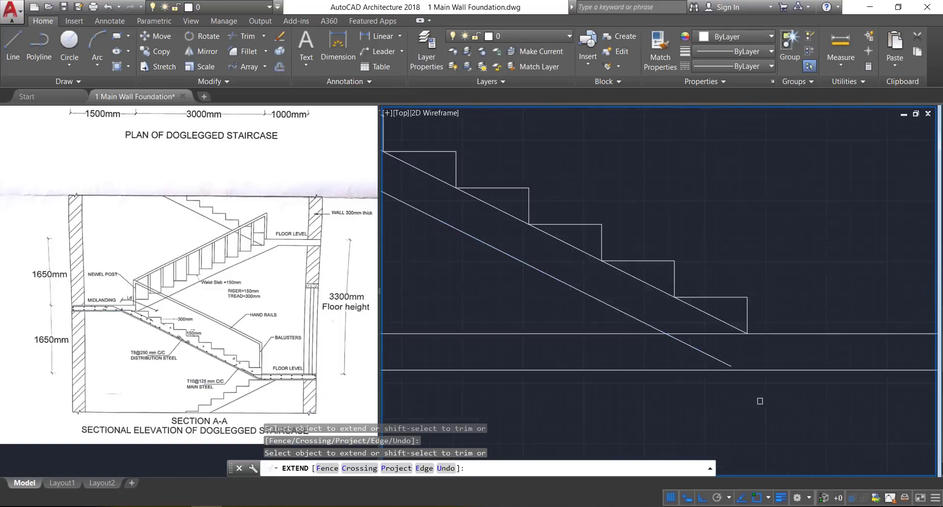
scroll(758, 400, "up", 4)
scroll(754, 391, "down", 4)
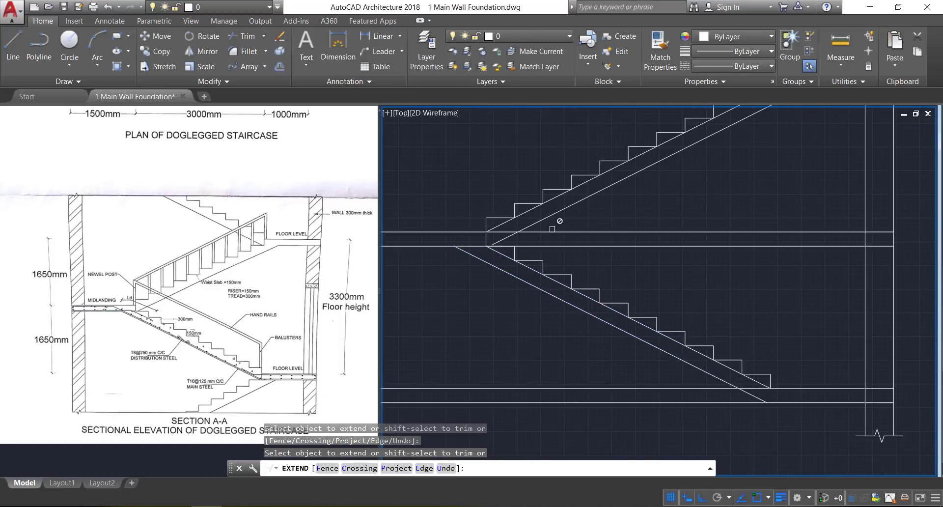
scroll(505, 240, "up", 4)
left_click(463, 251)
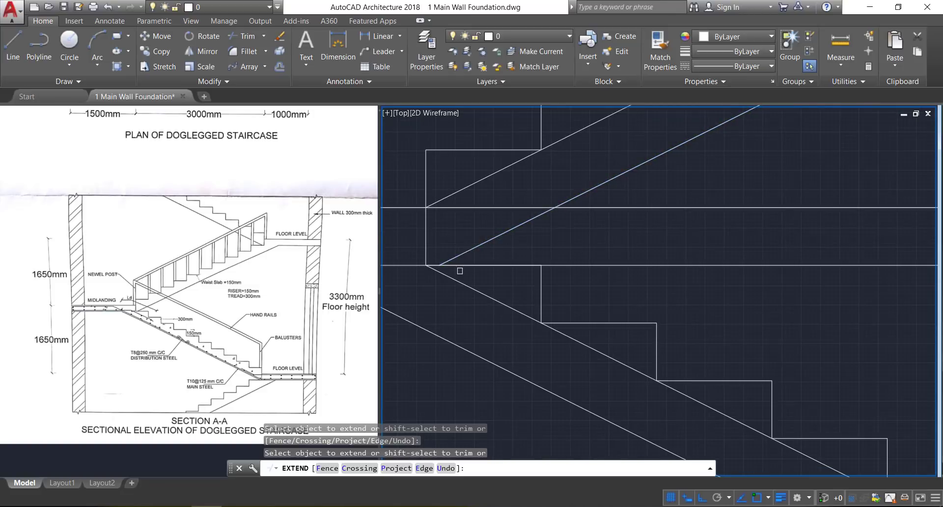
scroll(634, 211, "down", 3)
scroll(644, 183, "up", 4)
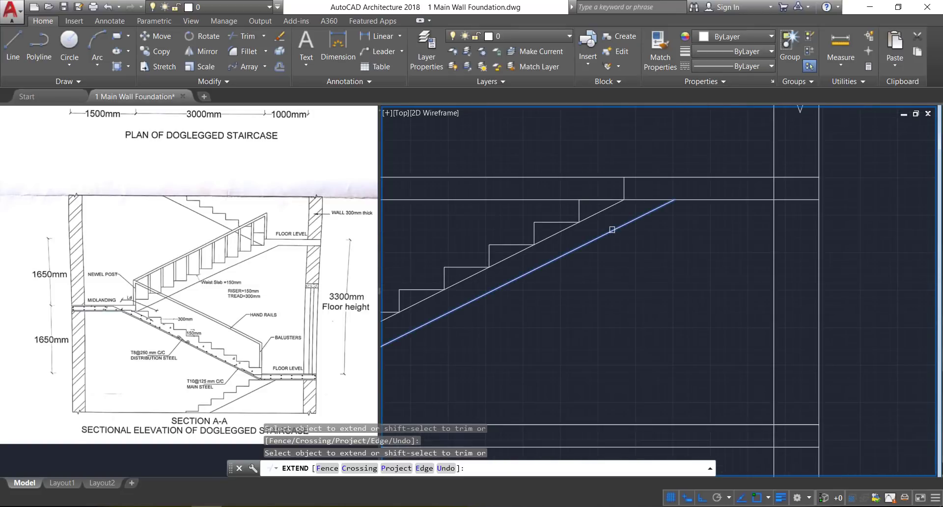
left_click(612, 229)
scroll(693, 246, "down", 4)
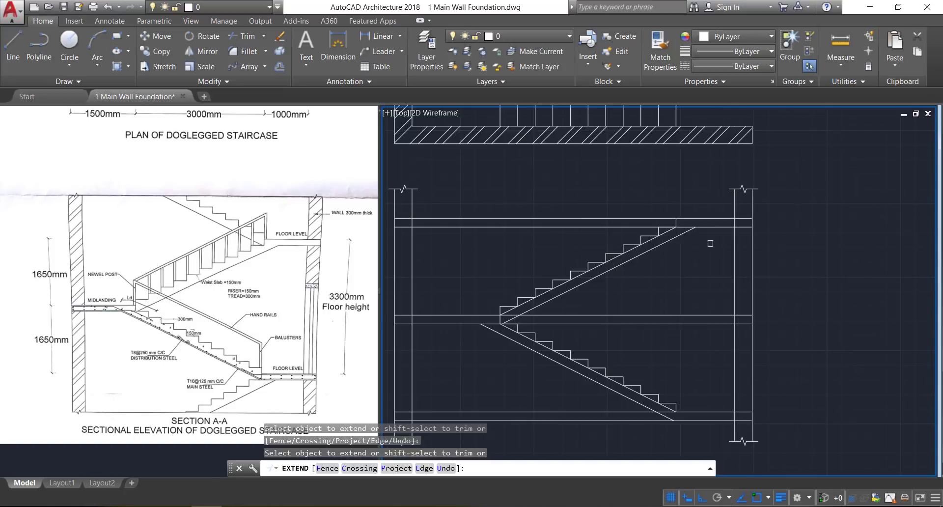
key("Escape")
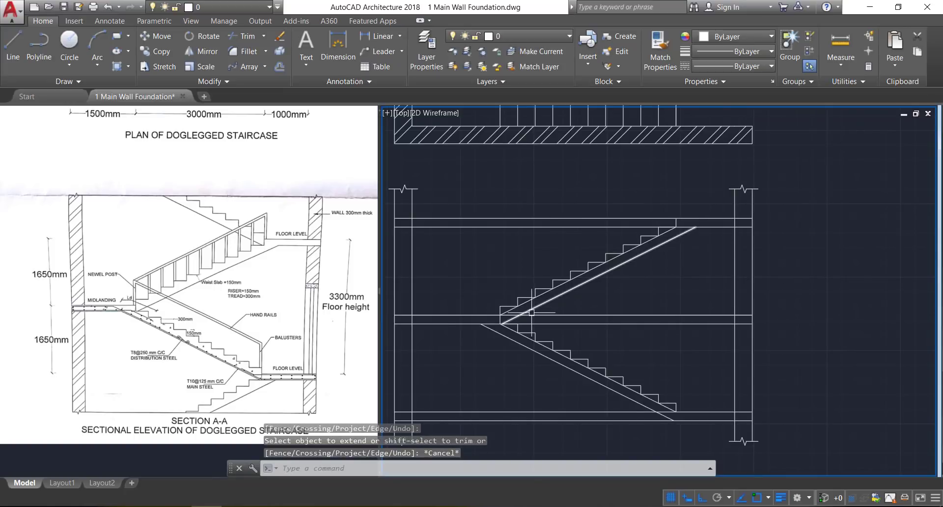
type("TR")
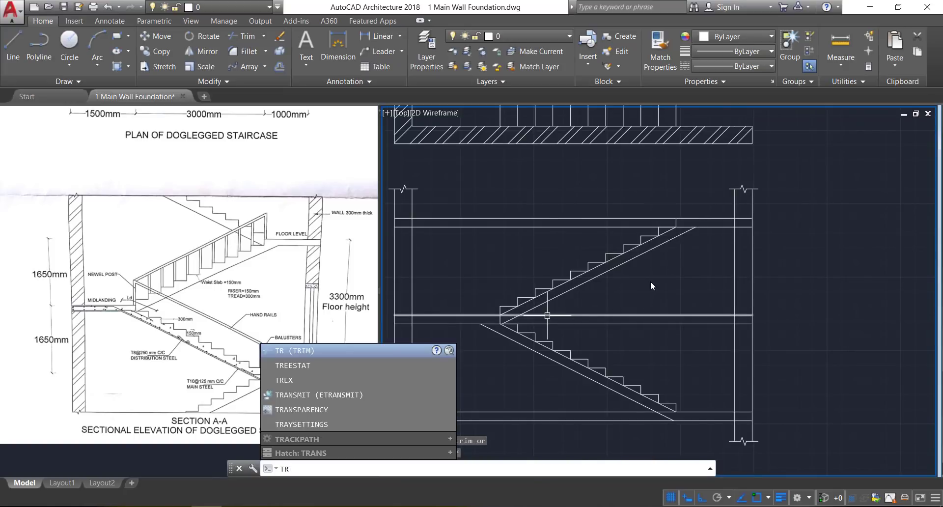
Step: Trim the overhanging lines at the lower junction and along the bottom between wall and stair
key("Return")
key("Return")
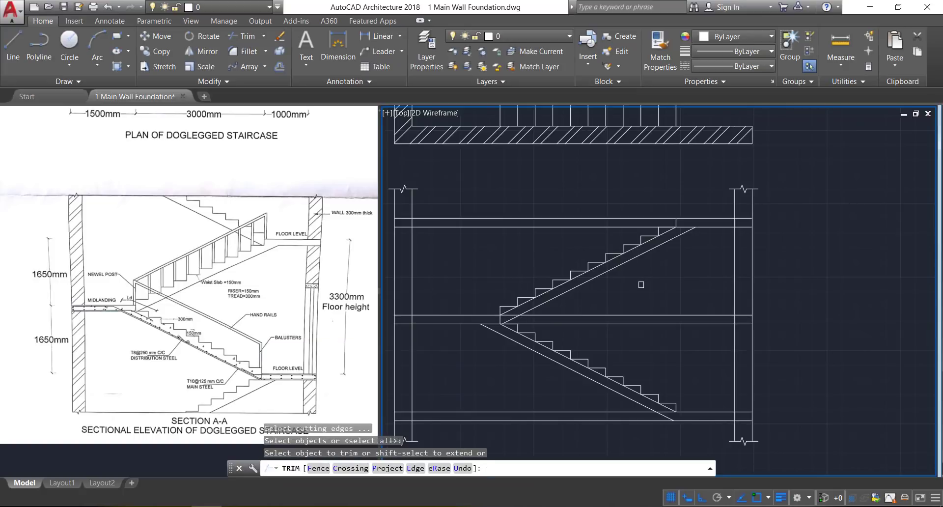
scroll(649, 282, "down", 2)
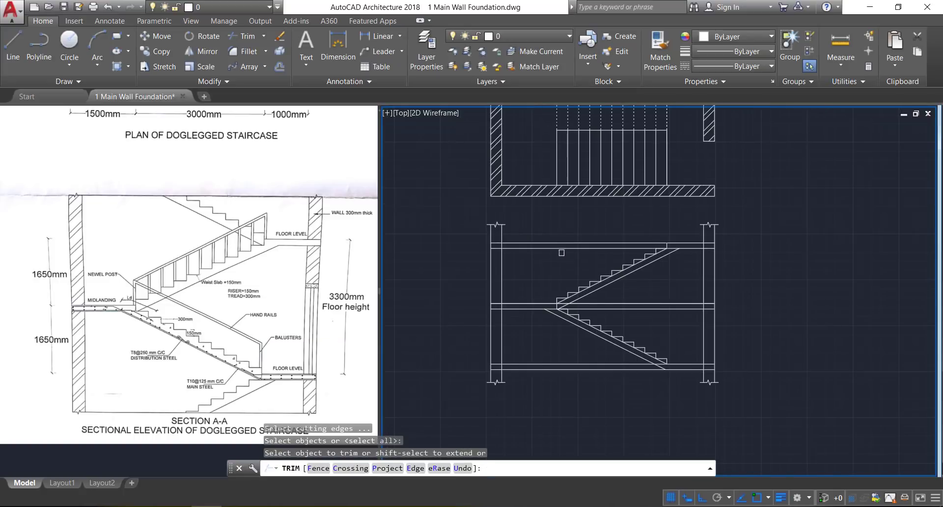
left_click(565, 260)
left_click(547, 229)
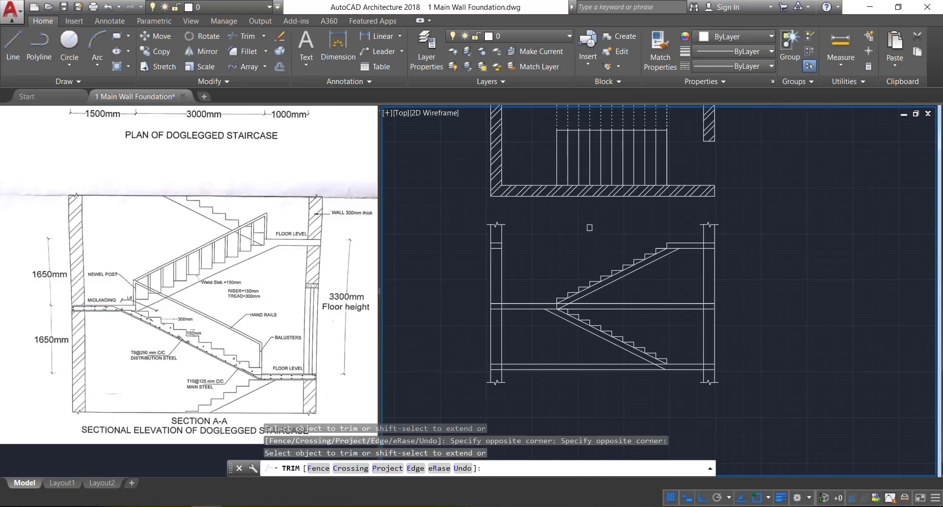
left_click(558, 377)
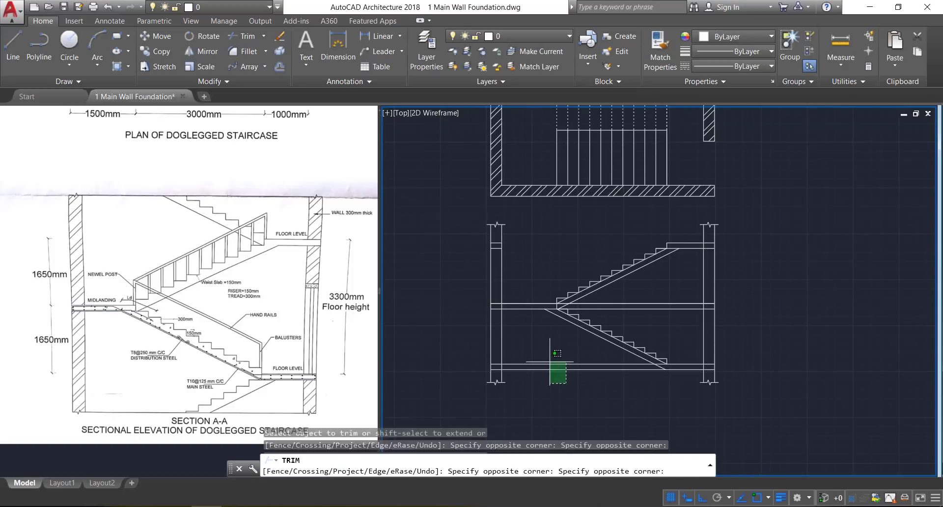
left_click(541, 353)
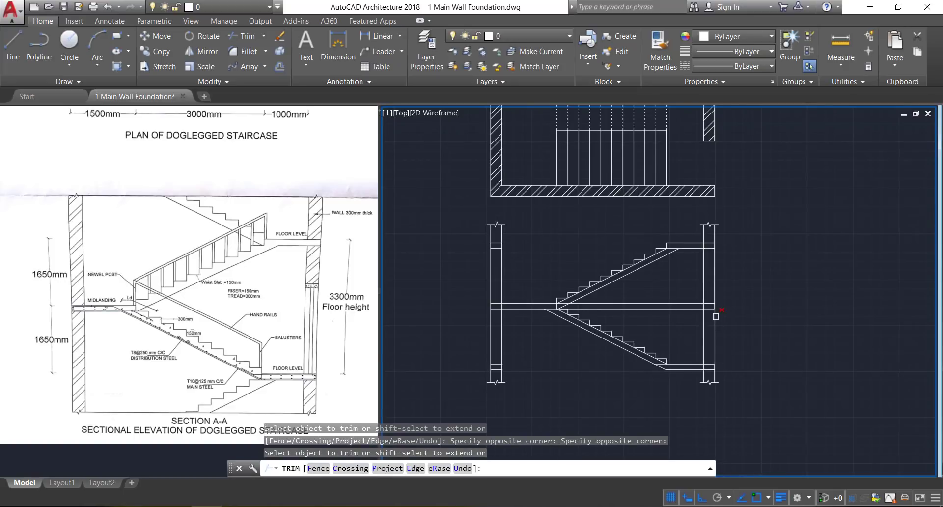
Step: Trim the landing's double line at the wall, the remaining landing ends and the apex leftover
scroll(716, 316, "up", 5)
left_click(702, 327)
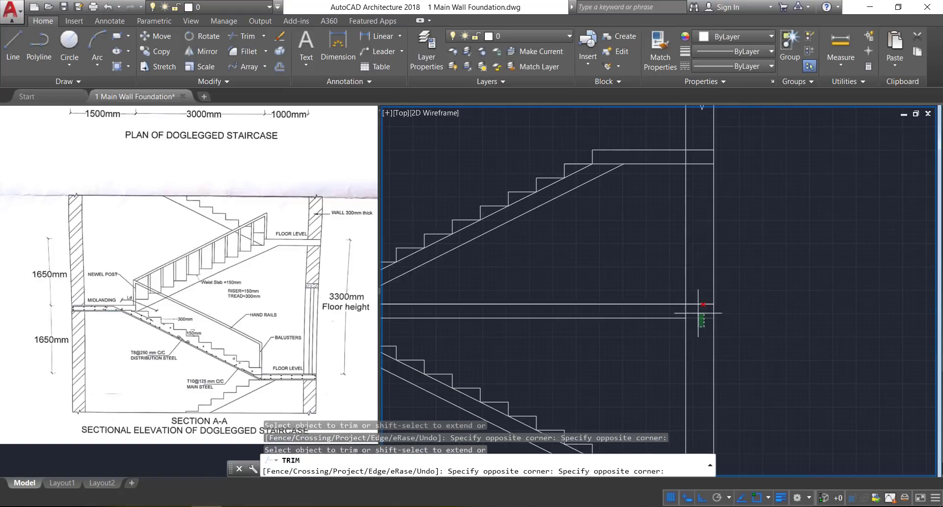
left_click(680, 320)
left_click(634, 357)
left_click(592, 286)
scroll(634, 308, "down", 5)
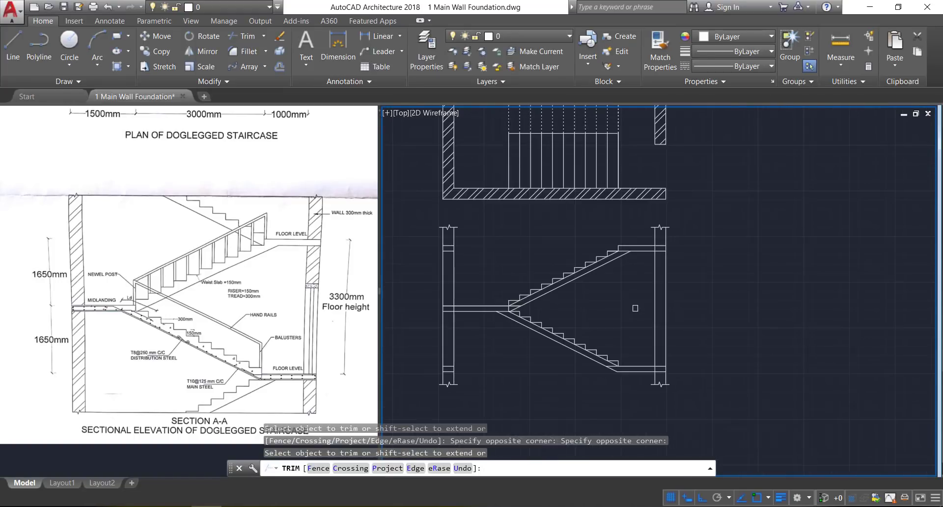
scroll(619, 253, "up", 8)
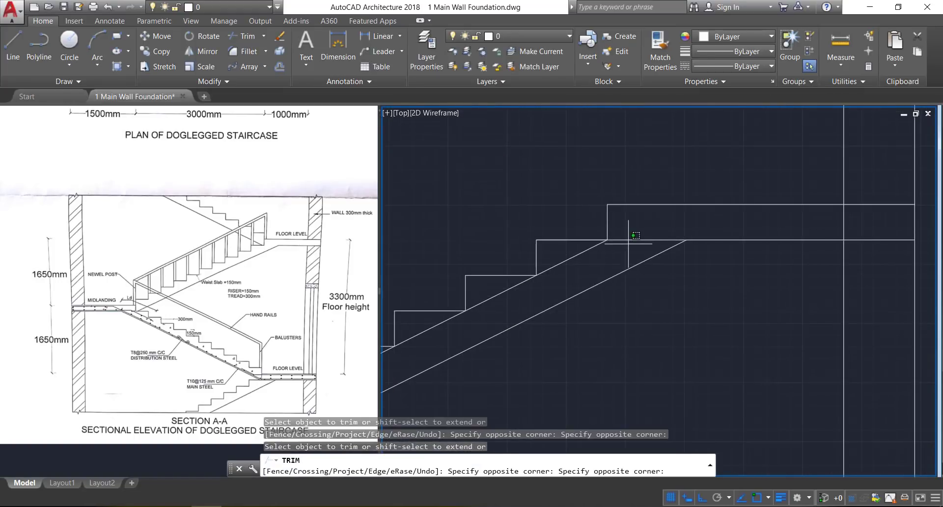
scroll(590, 260, "down", 4)
scroll(545, 283, "down", 4)
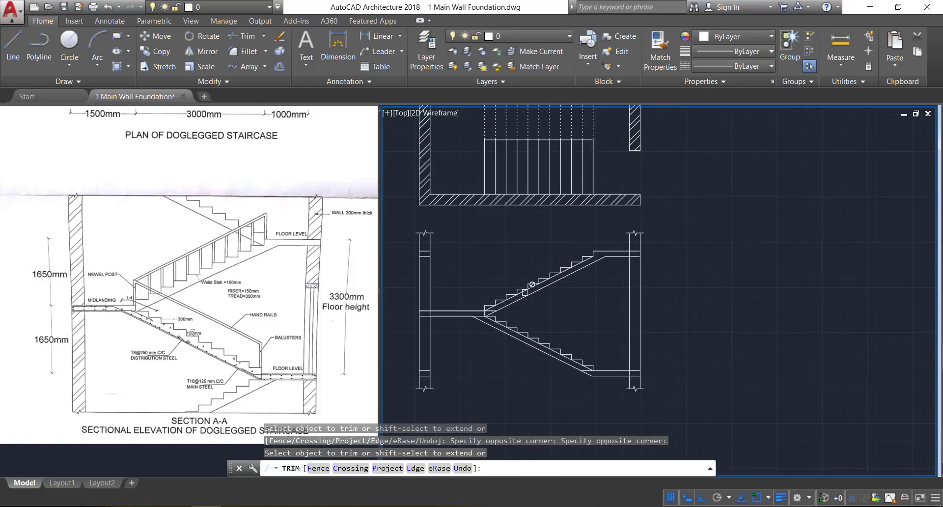
scroll(467, 318, "up", 6)
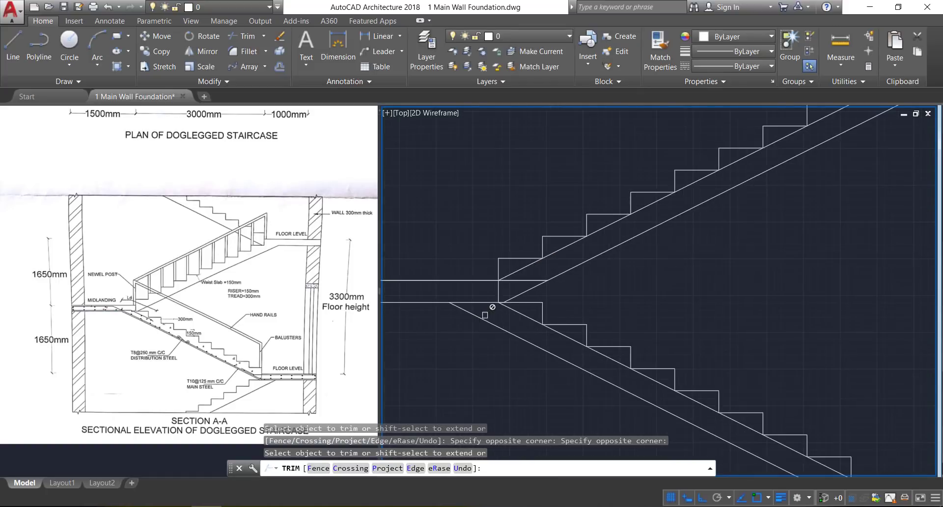
left_click(525, 281)
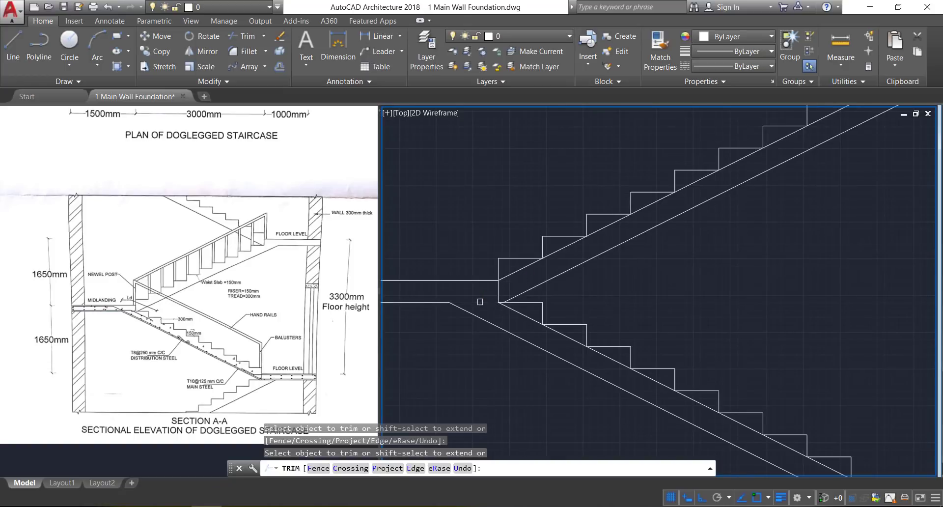
scroll(563, 305, "down", 4)
scroll(704, 383, "up", 6)
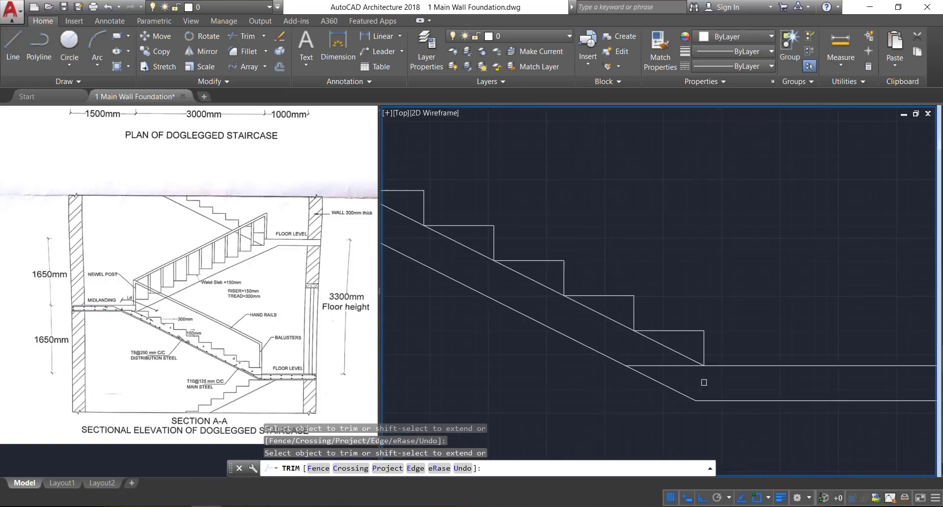
scroll(730, 356, "down", 6)
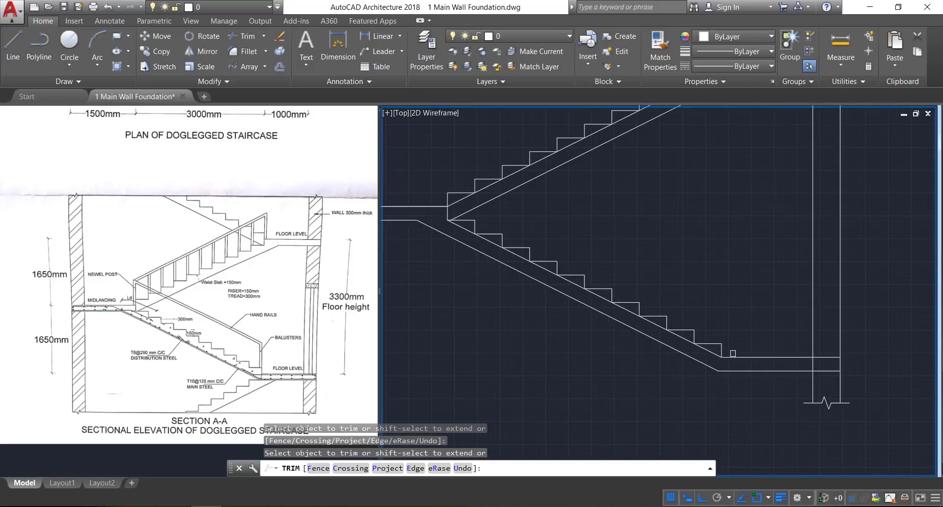
key("Escape")
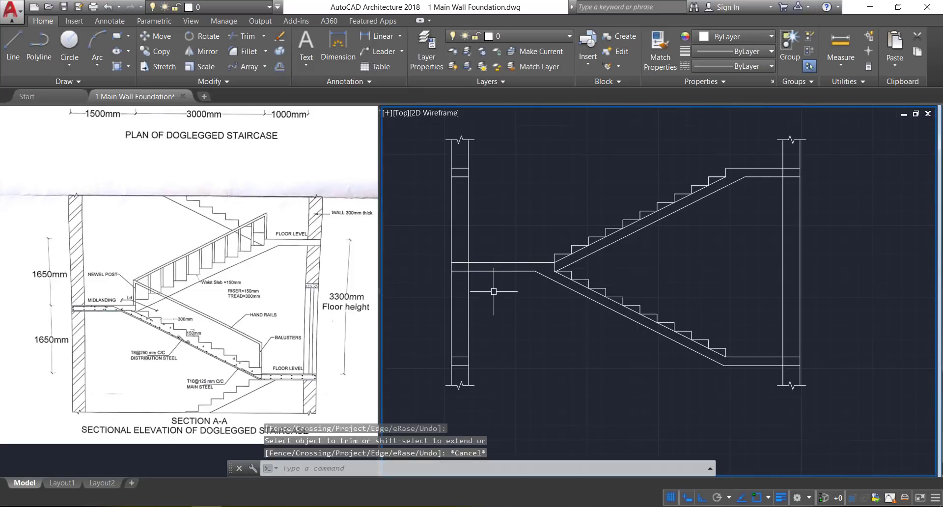
Step: Trim the overhanging landing line ends at the right-hand wall, using all lines as cutting edges
key("Return")
scroll(466, 270, "up", 4)
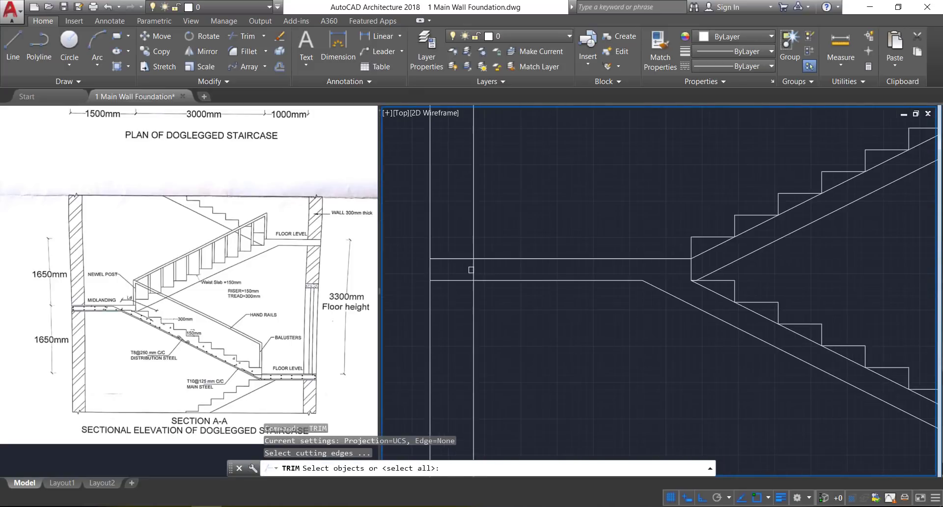
key("Return")
scroll(467, 269, "down", 5)
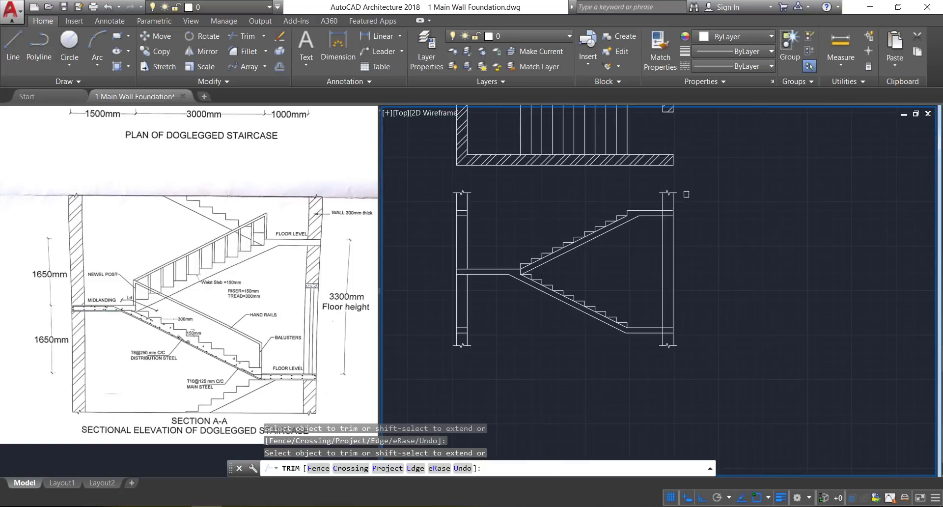
scroll(656, 214, "up", 5)
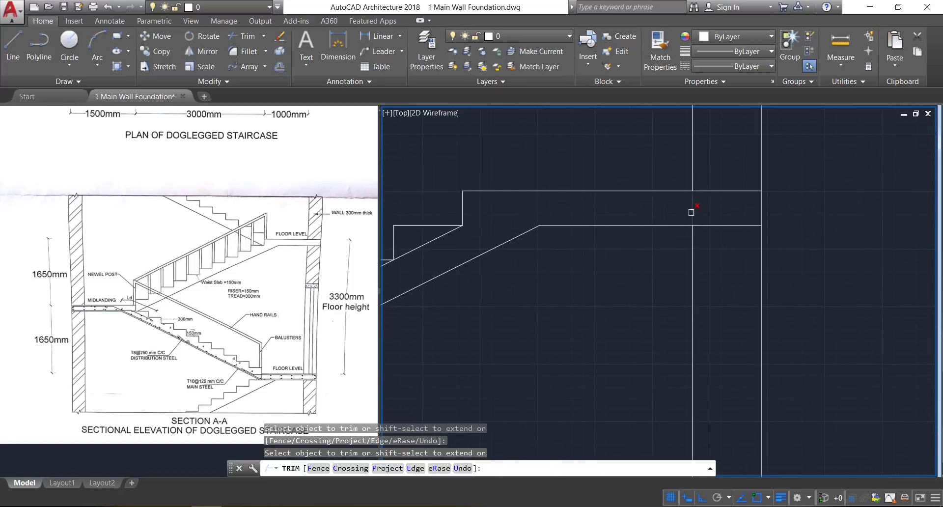
scroll(691, 212, "down", 4)
scroll(670, 380, "up", 4)
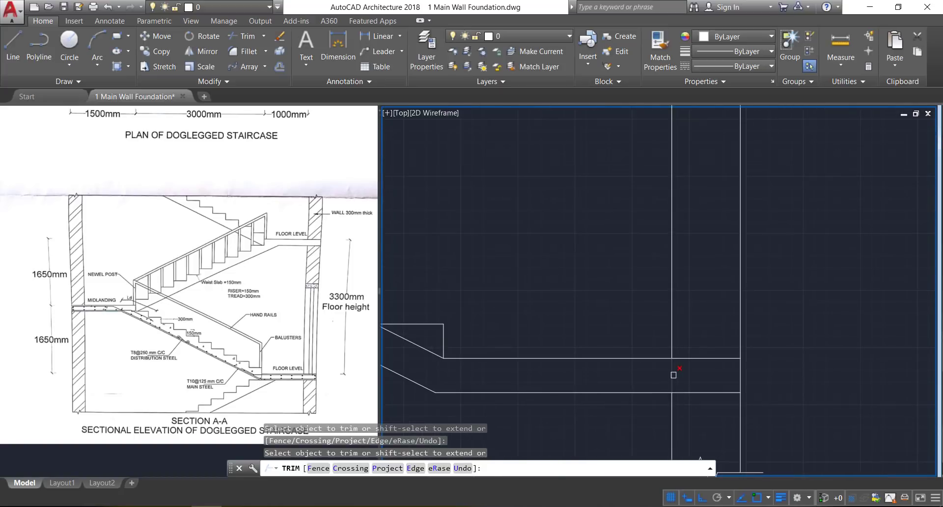
scroll(739, 359, "down", 4)
key("Return")
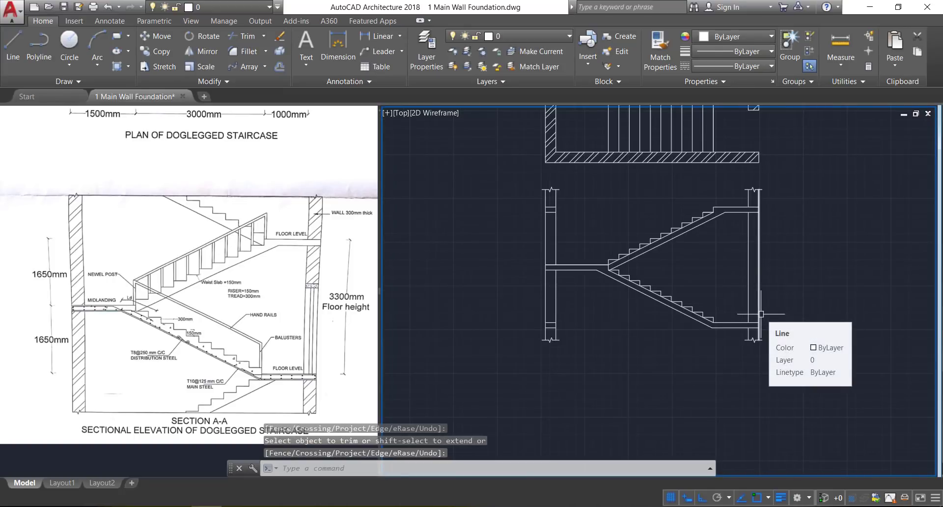
left_click(279, 67)
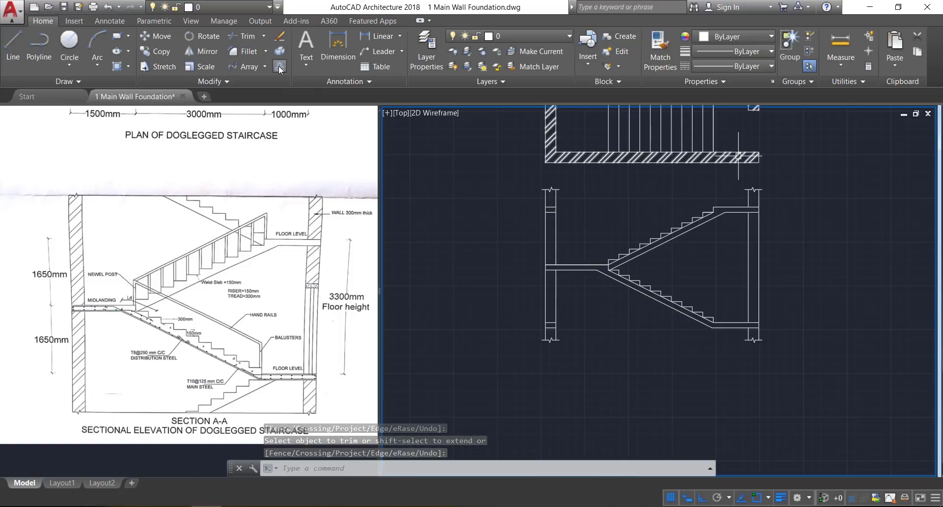
Step: Offset the left wall line and the upper and lower landing lines by 15
type("15")
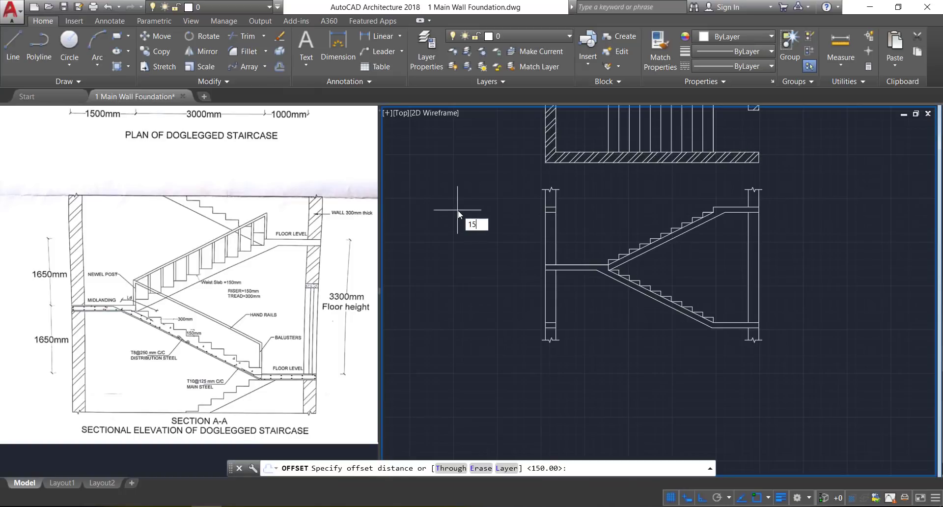
key("Return")
scroll(570, 272, "up", 2)
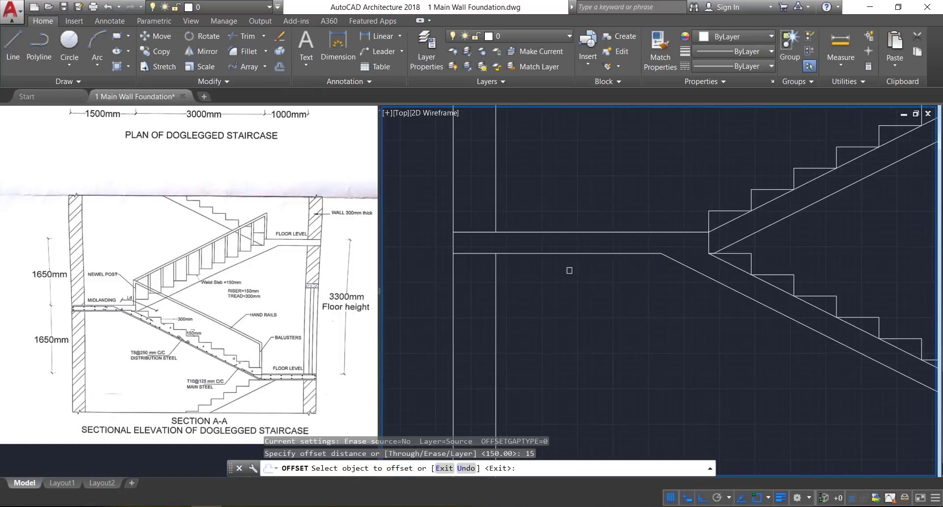
scroll(406, 237, "up", 2)
middle_click_drag(406, 238, 489, 244)
scroll(490, 244, "up", 3)
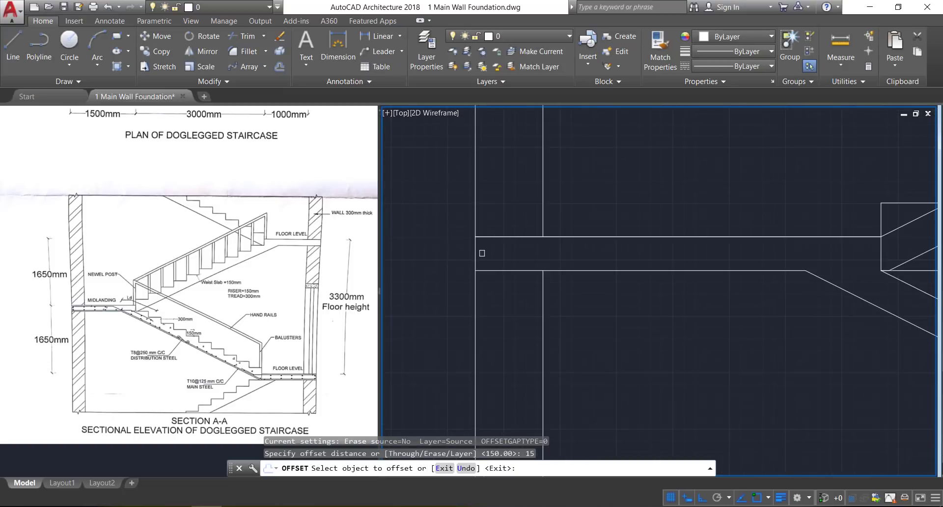
left_click(475, 253)
left_click(506, 254)
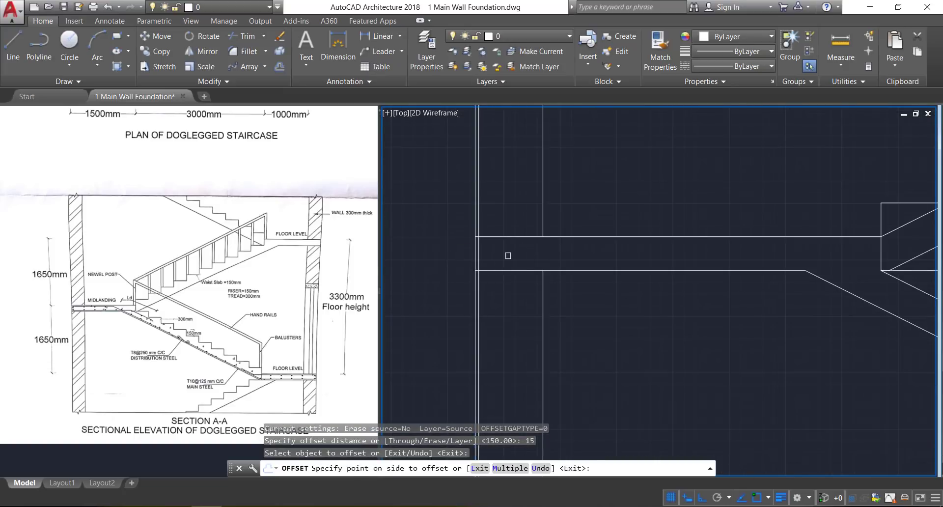
left_click(511, 238)
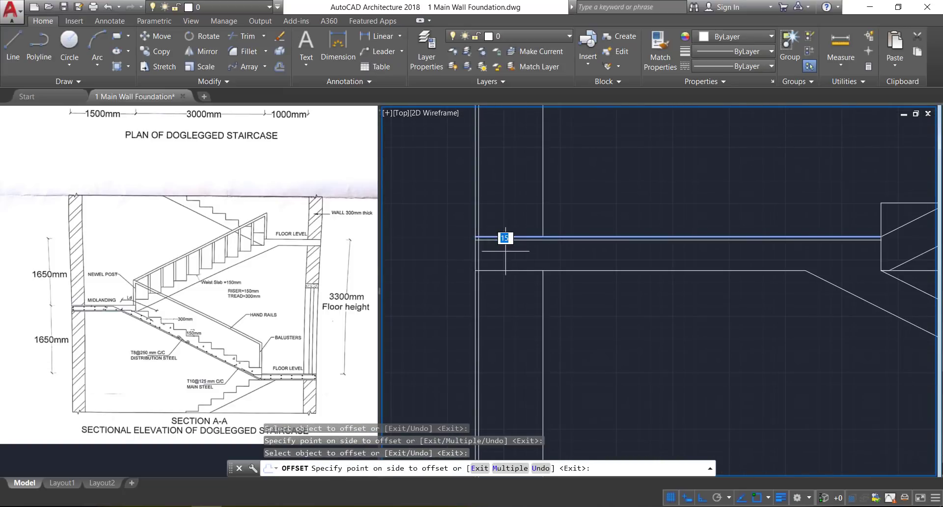
left_click(505, 251)
left_click(514, 269)
left_click(511, 254)
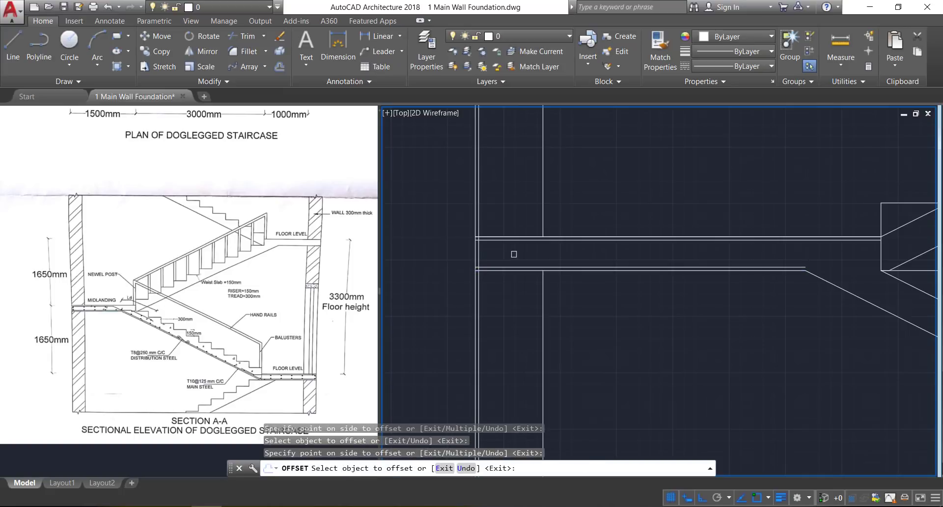
Step: Offset both waist-slab lines by 15 alongside the flights
scroll(445, 266, "down", 6)
scroll(507, 283, "up", 5)
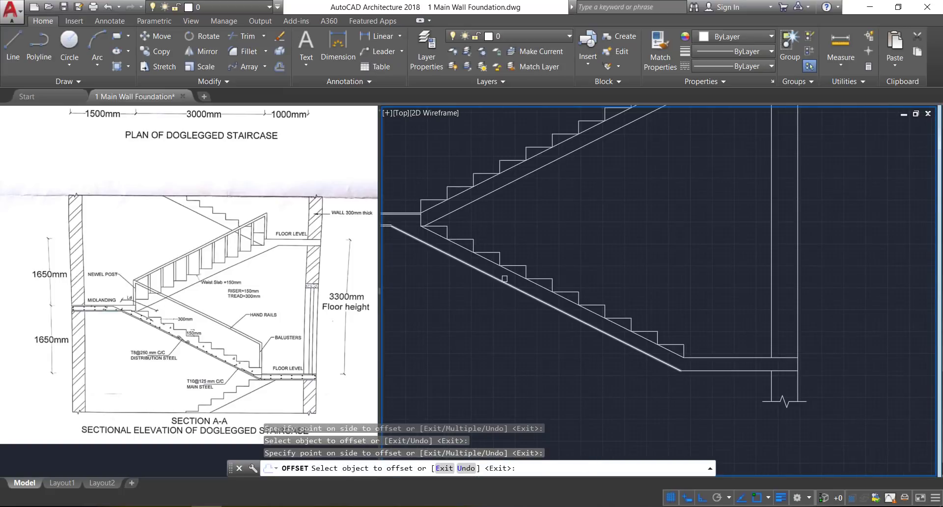
left_click(439, 251)
scroll(445, 239, "up", 10)
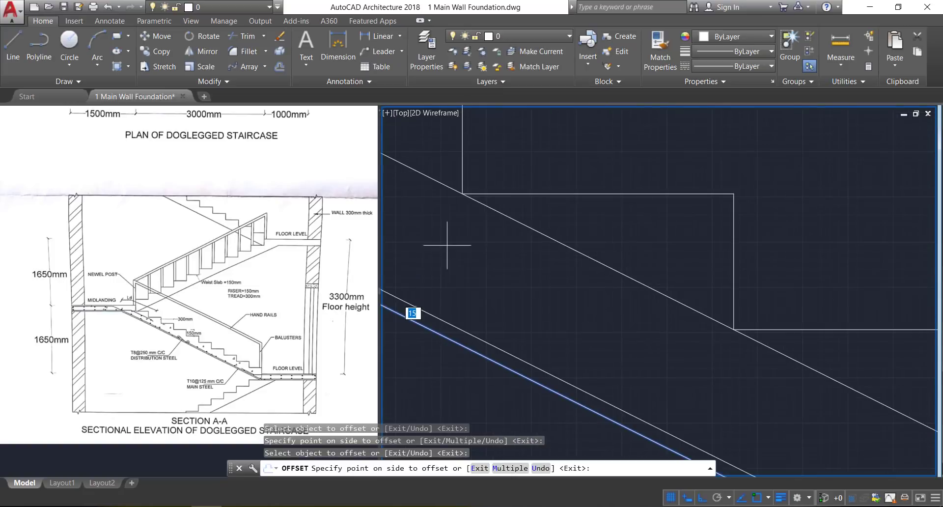
left_click(540, 259)
left_click(544, 238)
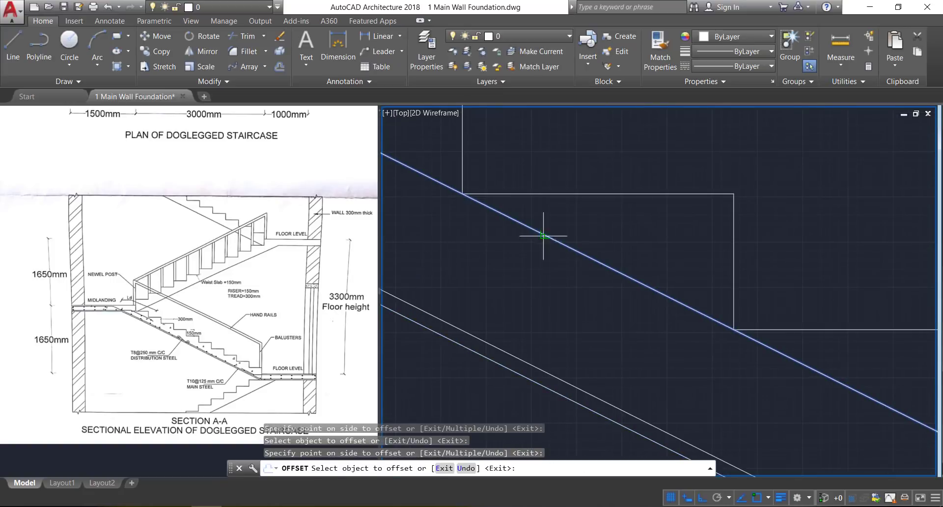
left_click(518, 270)
Step: Offset the right-side lower and upper landing lines and the right wall line by 15
scroll(574, 288, "down", 10)
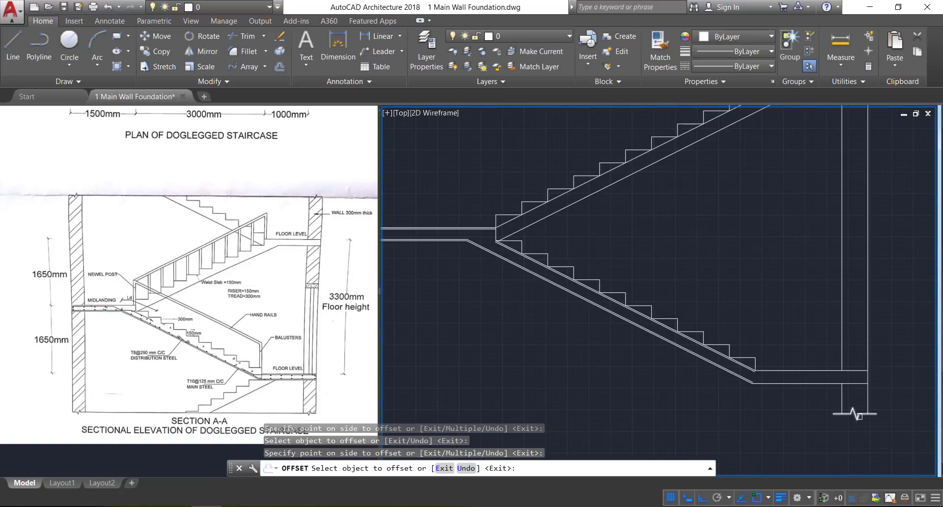
scroll(844, 397, "up", 3)
left_click(788, 369)
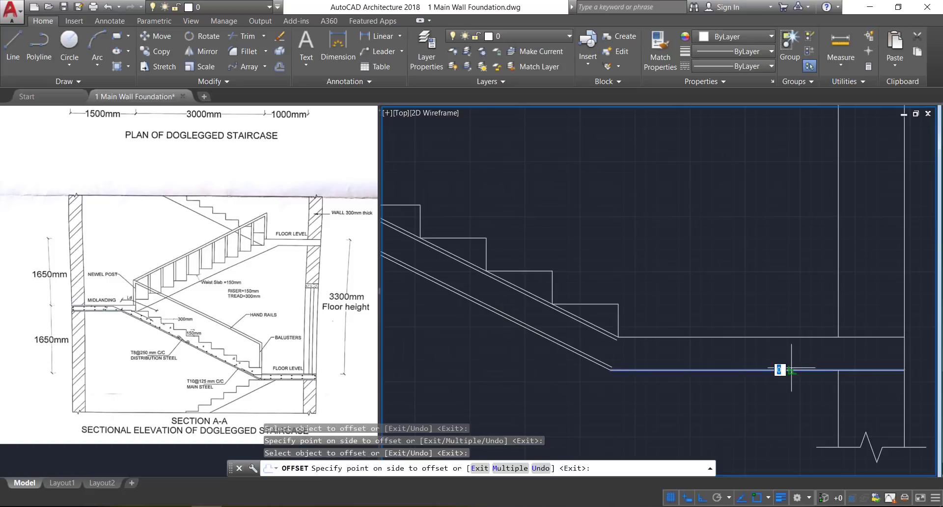
left_click(788, 357)
left_click(774, 337)
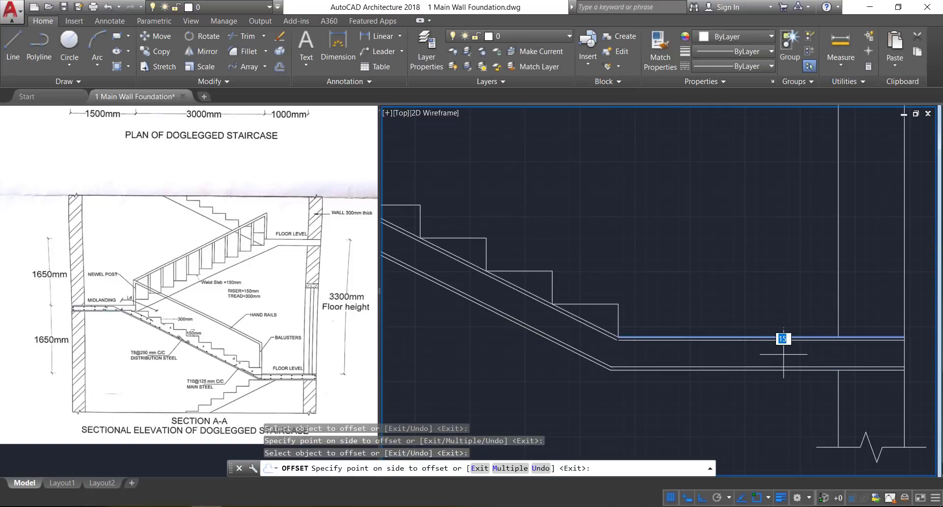
left_click(784, 353)
left_click(903, 350)
left_click(865, 355)
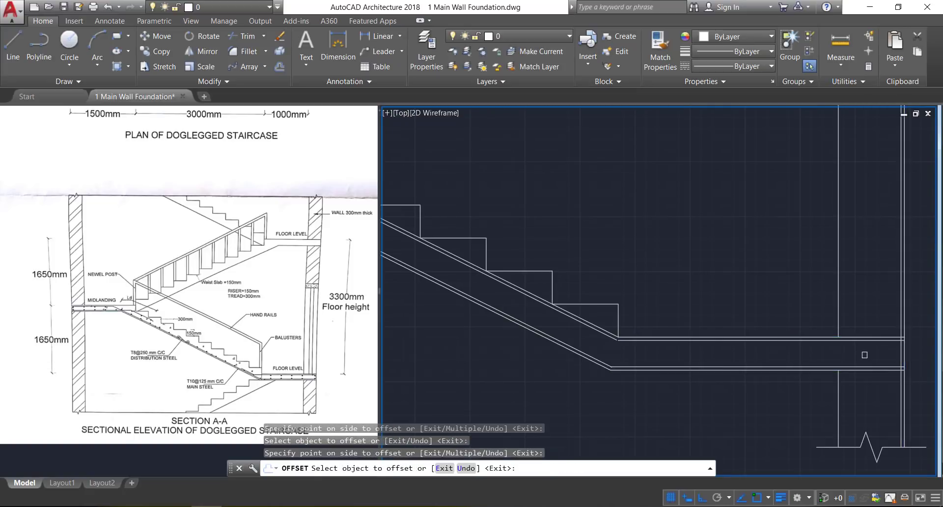
key("Escape")
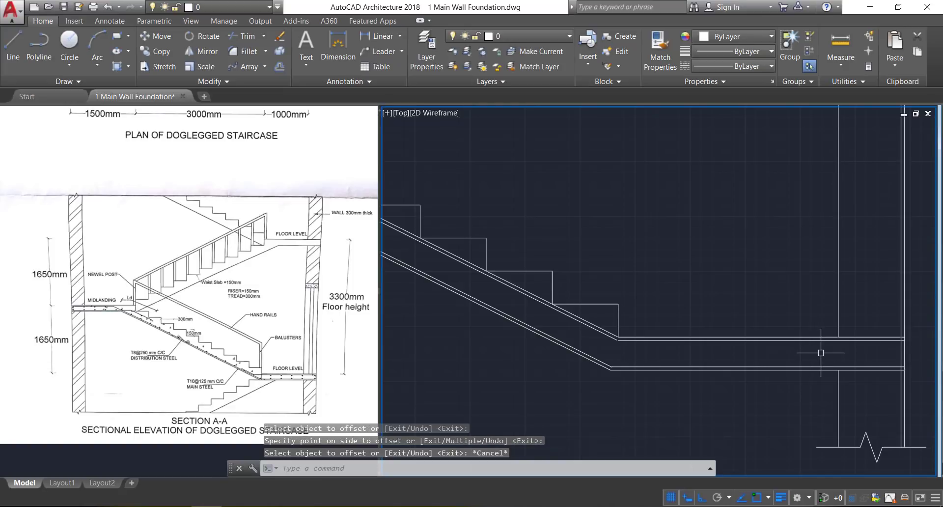
Step: Fillet the top and bottom corners of the left slab end with radius 15
left_click(248, 52)
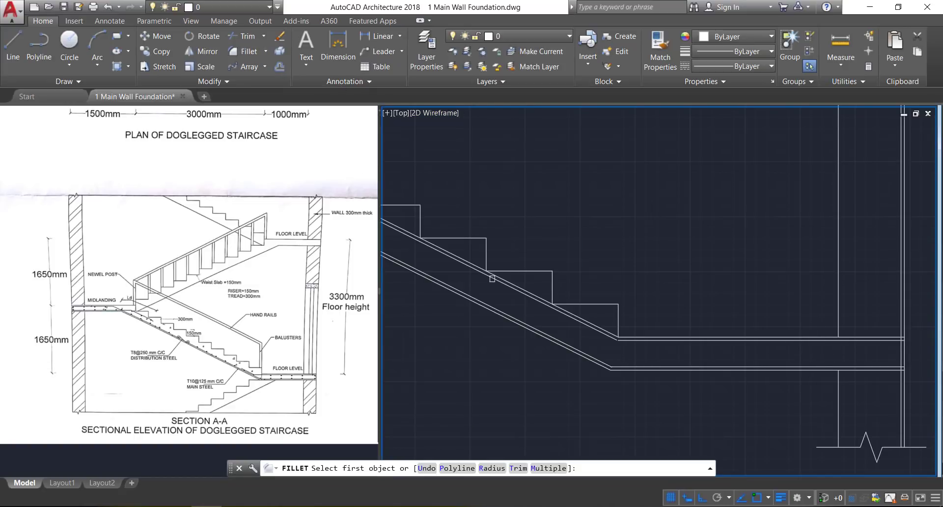
left_click(498, 468)
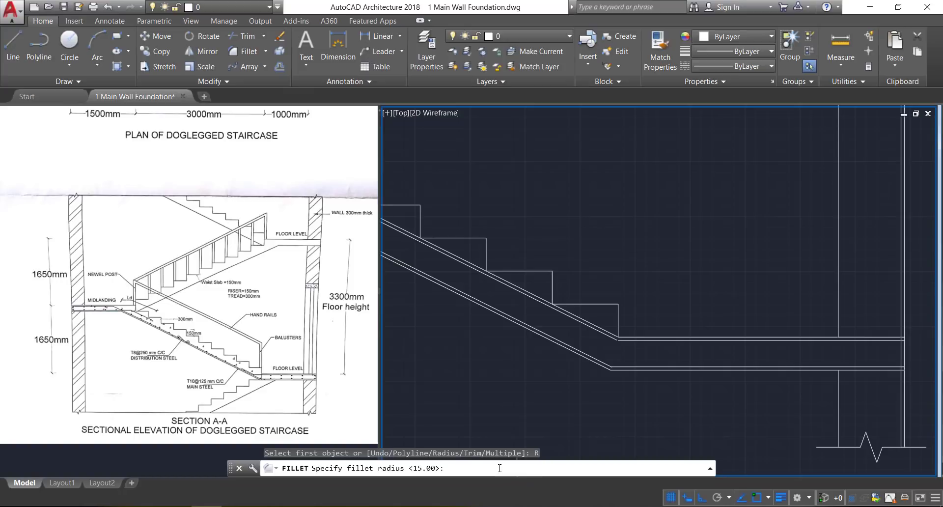
key("Return")
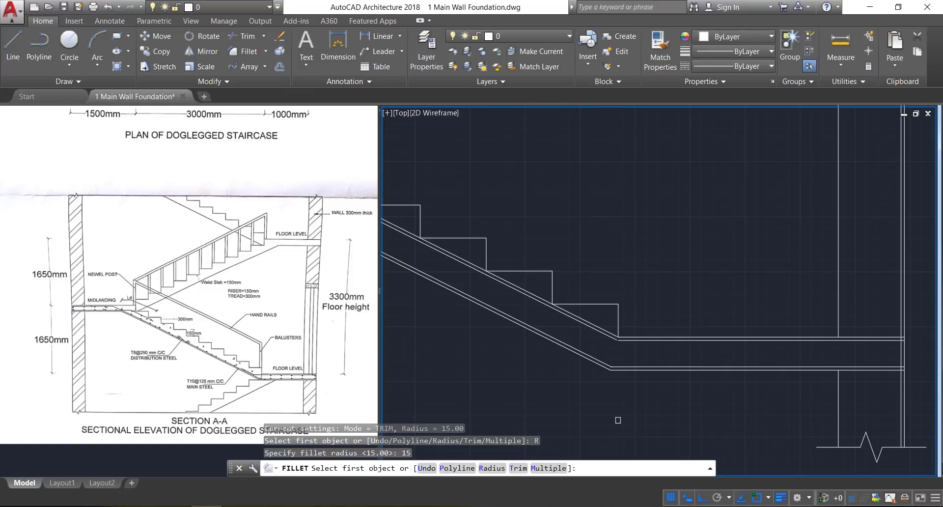
scroll(662, 406, "down", 5)
scroll(453, 292, "up", 5)
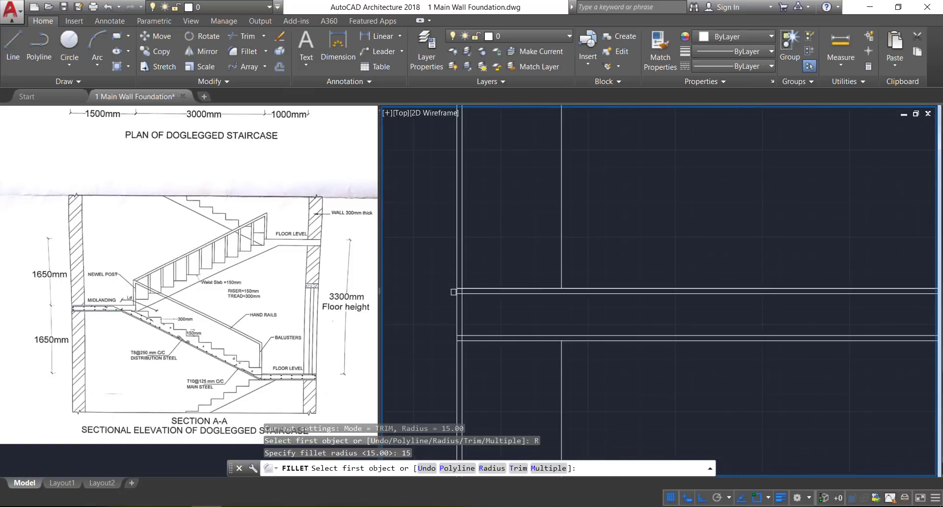
left_click(482, 273)
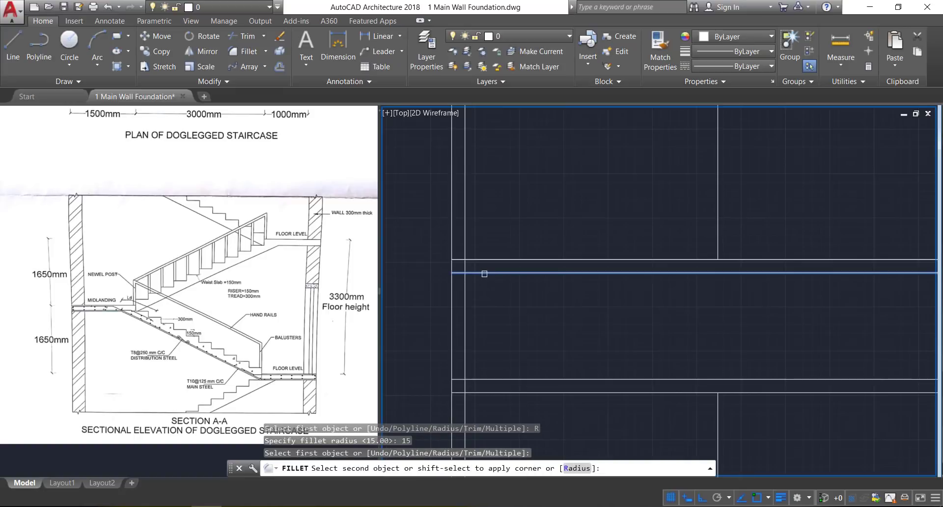
left_click(464, 293)
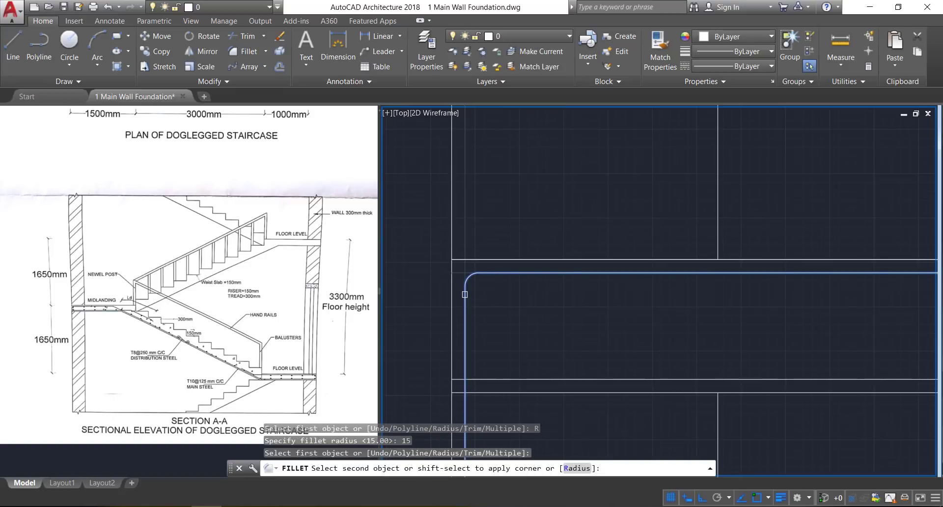
key("Return")
left_click(465, 372)
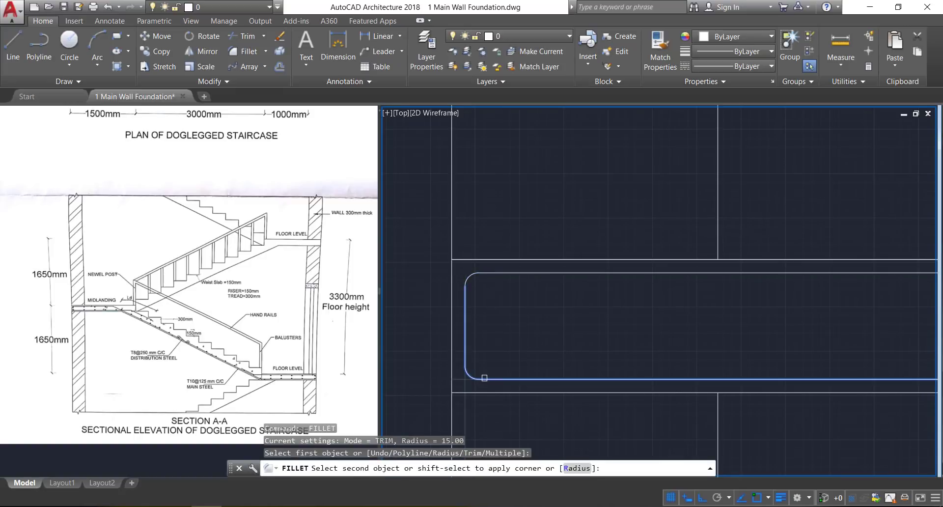
left_click(484, 378)
scroll(485, 348, "down", 5)
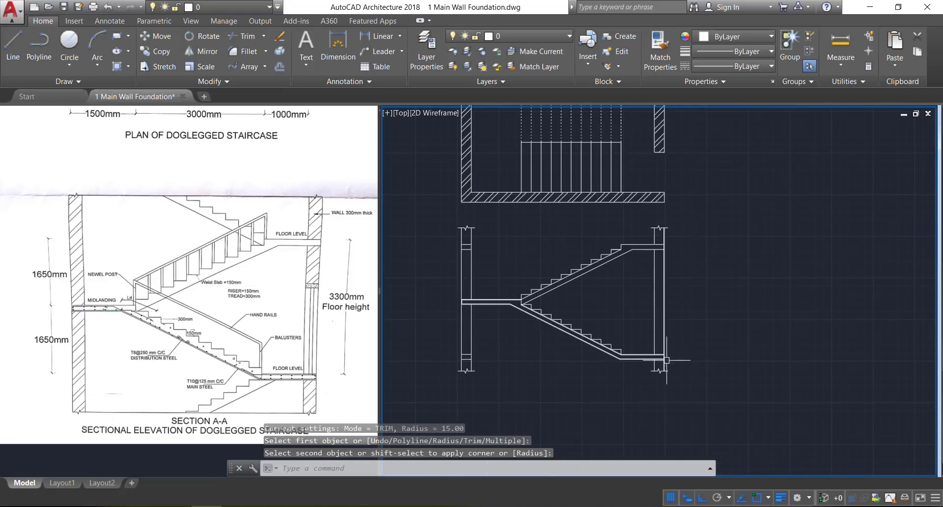
scroll(666, 360, "up", 5)
scroll(748, 200, "up", 4)
Step: Fillet the right slab end's top and bottom corners at radius 15 and delete its straight end piece
key("Return")
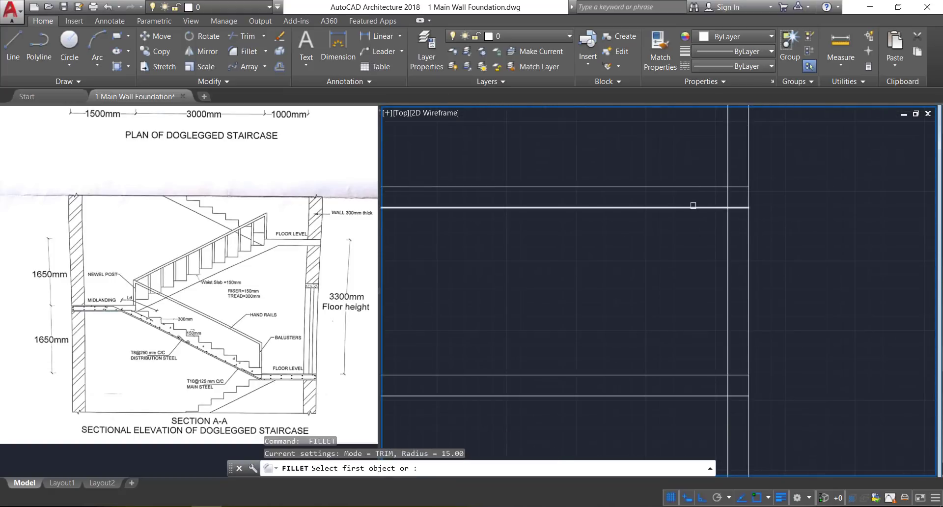
left_click(691, 207)
left_click(727, 236)
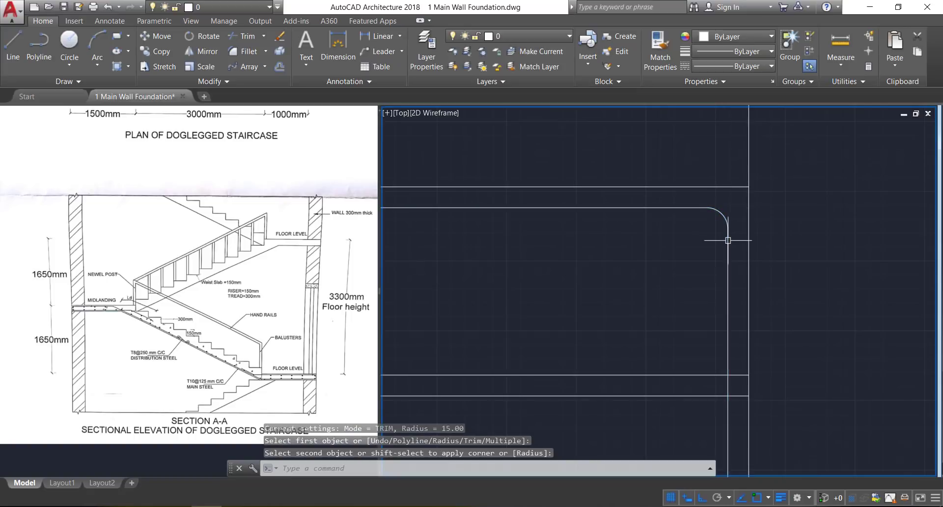
key("Return")
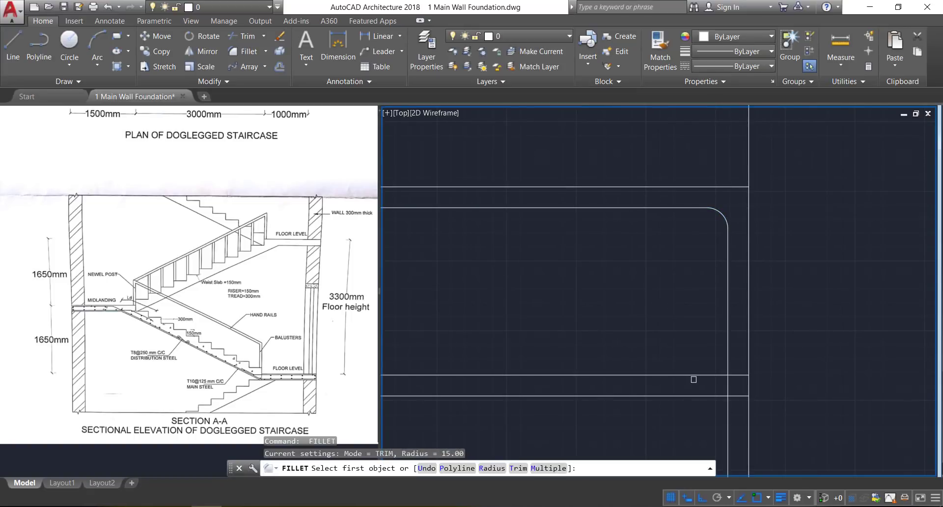
left_click(693, 376)
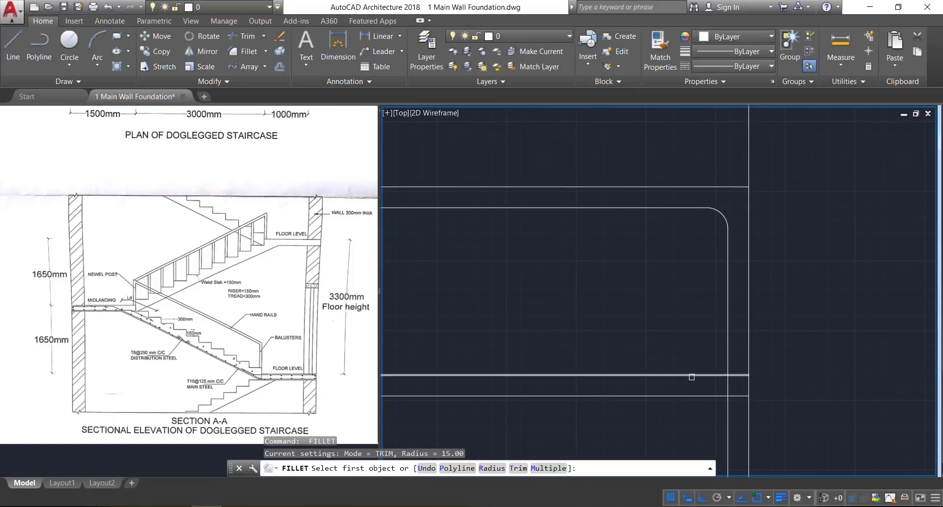
left_click(726, 342)
left_click(728, 306)
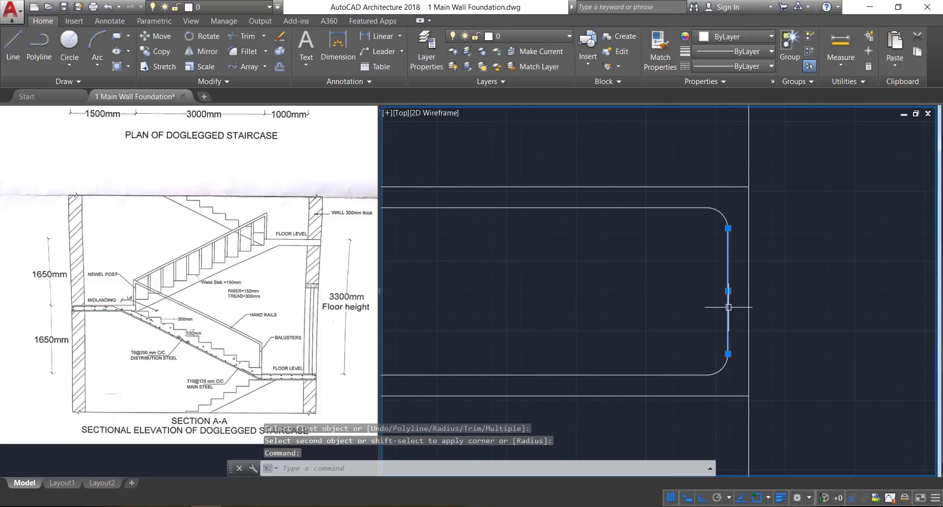
key("Delete")
scroll(728, 307, "down", 3)
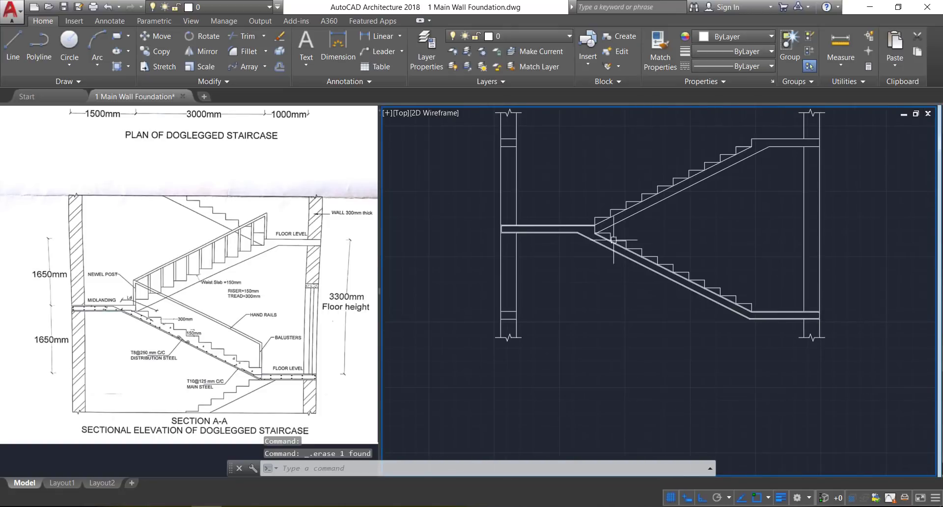
scroll(499, 223, "up", 5)
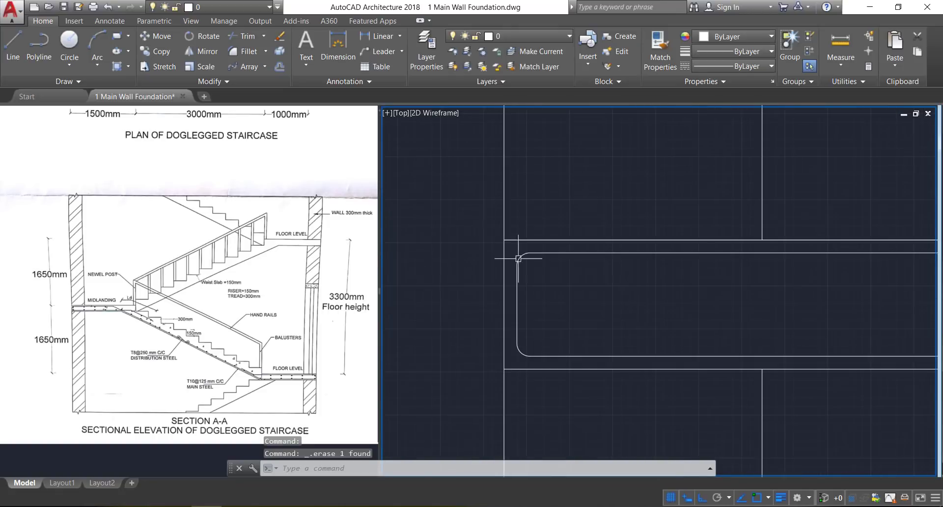
left_click(520, 307)
Step: Erase the left straight end piece and extend three stair diagonals to the landing lines
key("Delete")
scroll(489, 272, "down", 3)
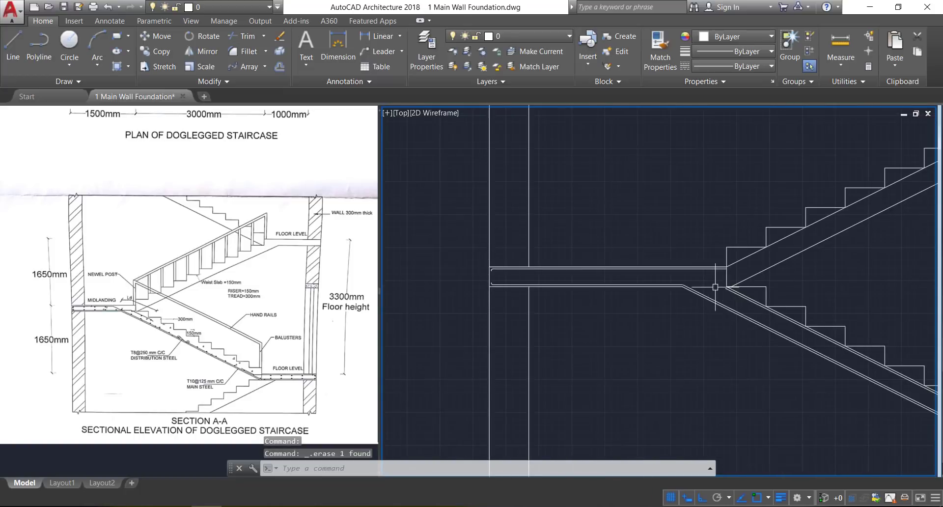
type("e")
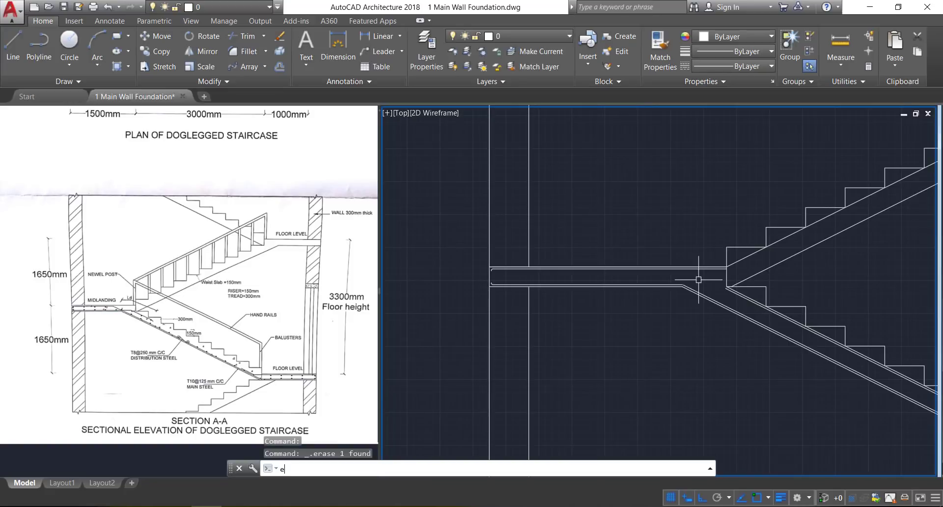
type("x")
key("Return")
key("Return")
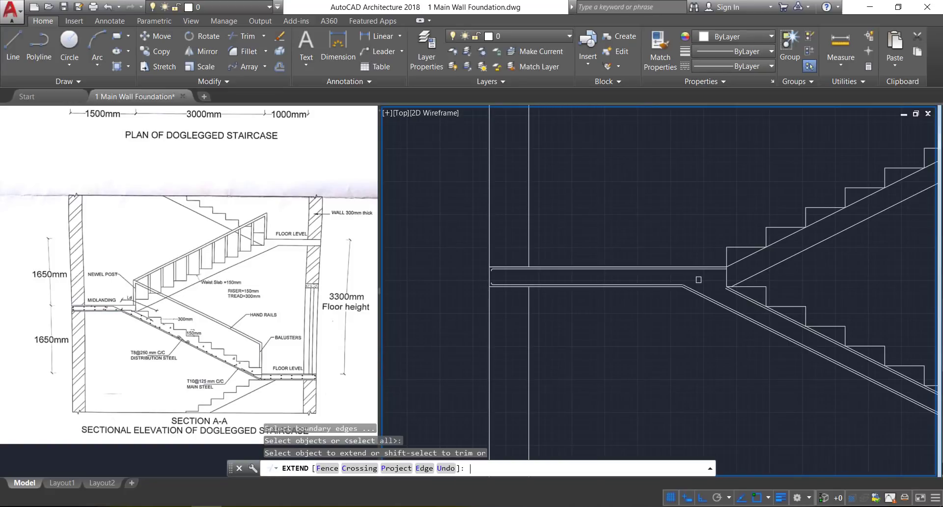
scroll(695, 282, "up", 4)
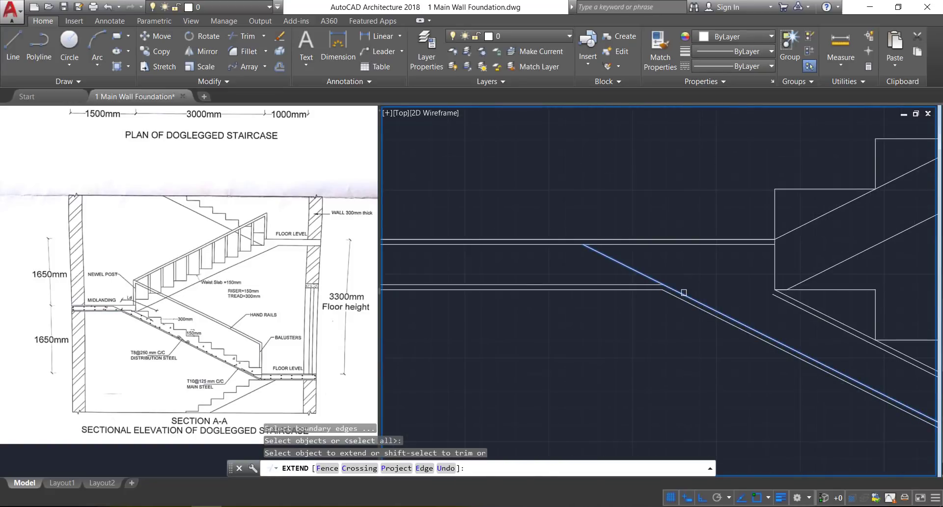
left_click(682, 295)
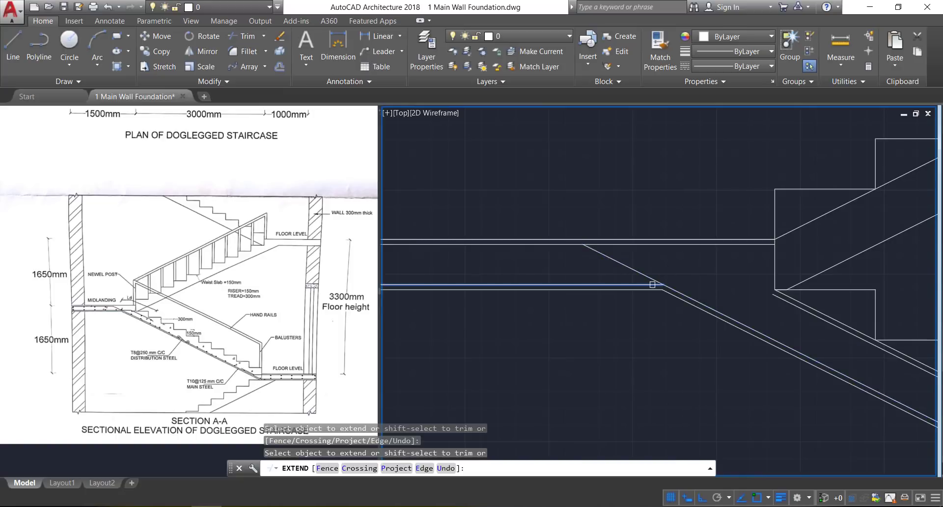
left_click(794, 304)
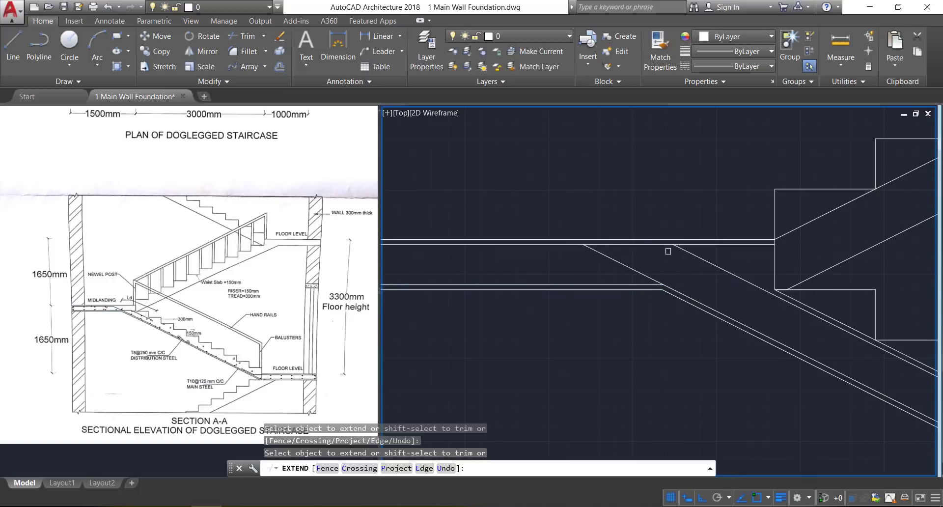
left_click(651, 282)
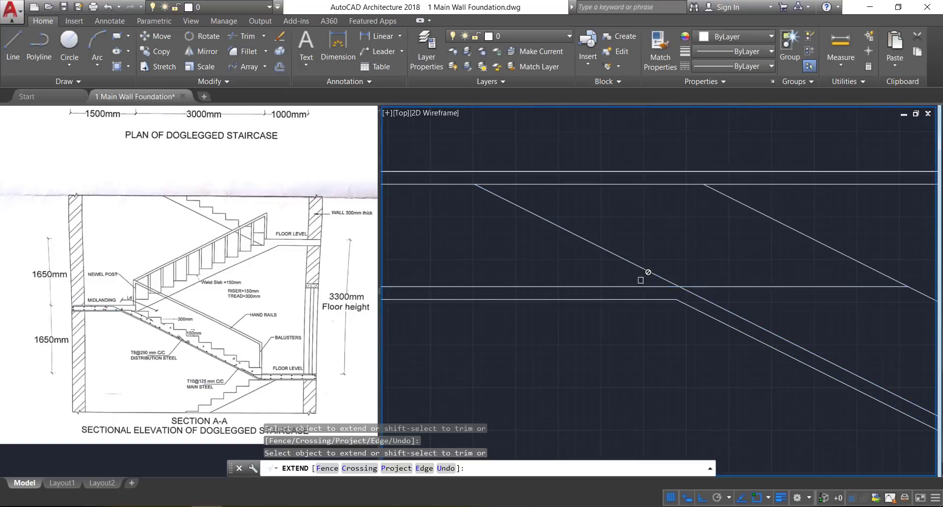
Step: Extend the lower landing line and the remaining slab diagonal to meet at the lower landing
scroll(604, 224, "down", 4)
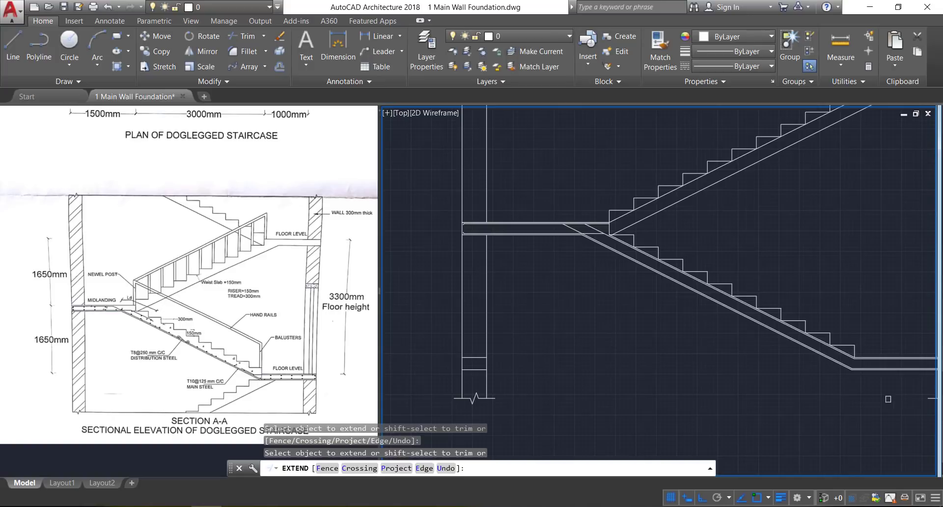
scroll(811, 361, "up", 4)
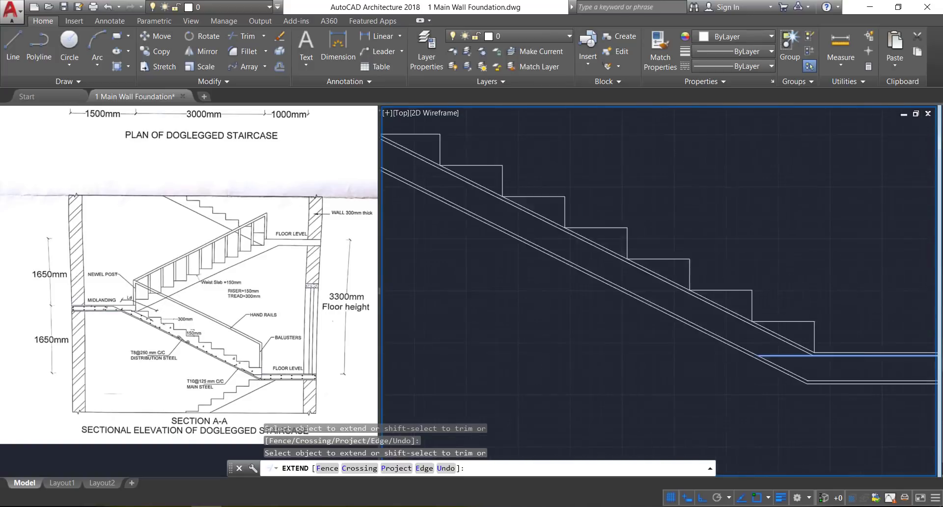
left_click(797, 355)
scroll(770, 341, "up", 4)
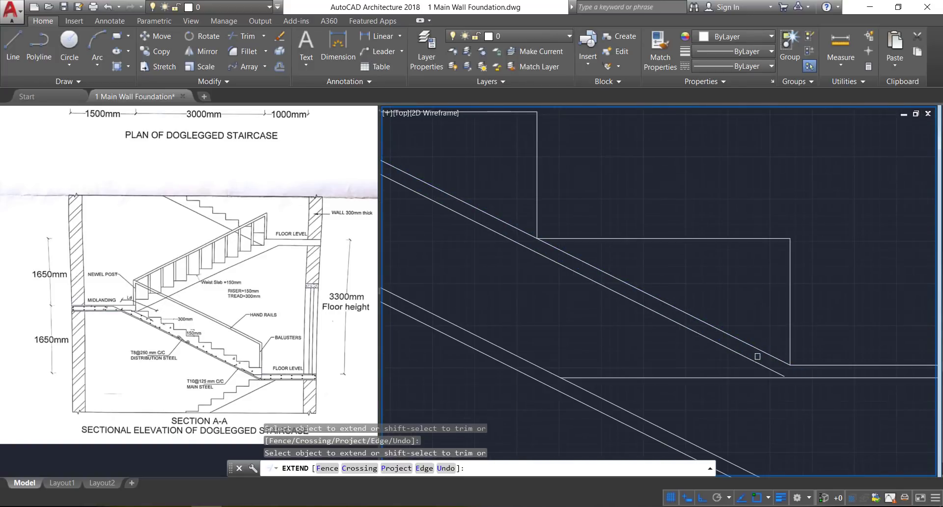
left_click(761, 364)
scroll(719, 338, "down", 2)
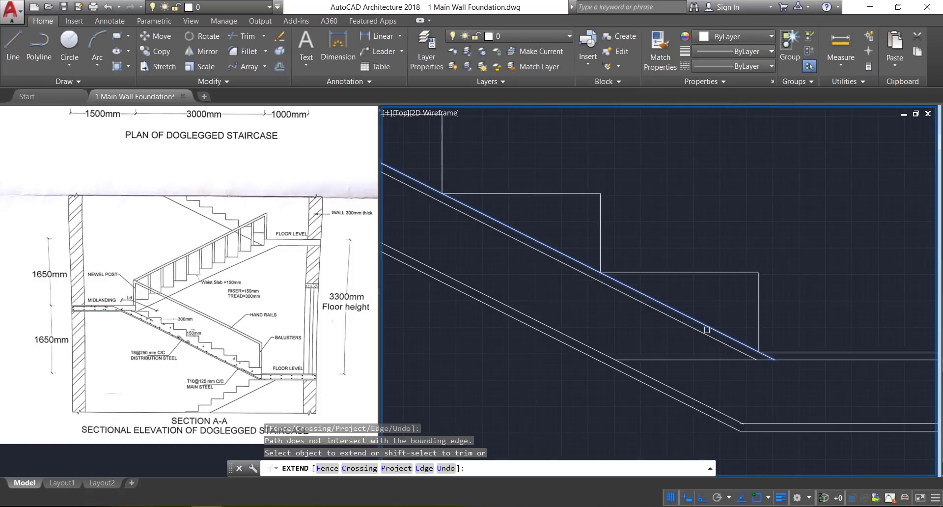
left_click(726, 344)
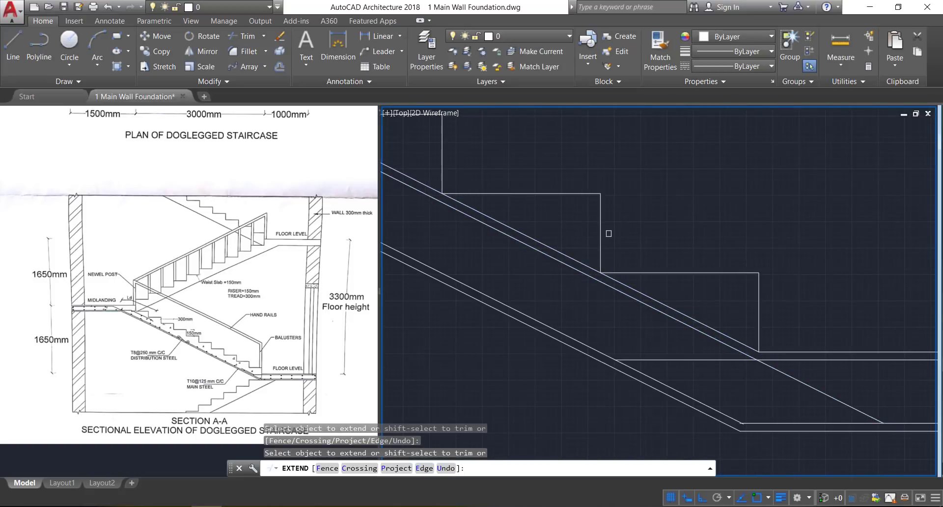
scroll(608, 233, "down", 2)
key("Escape")
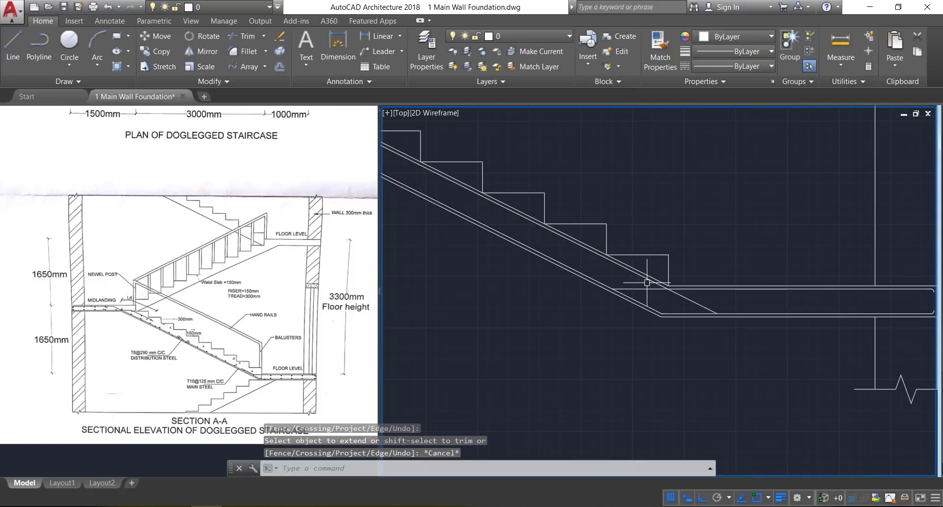
Step: Trim the short inner sloped segment and the overhanging diagonal piece at the mid-landing junction
left_click(245, 38)
scroll(674, 317, "up", 4)
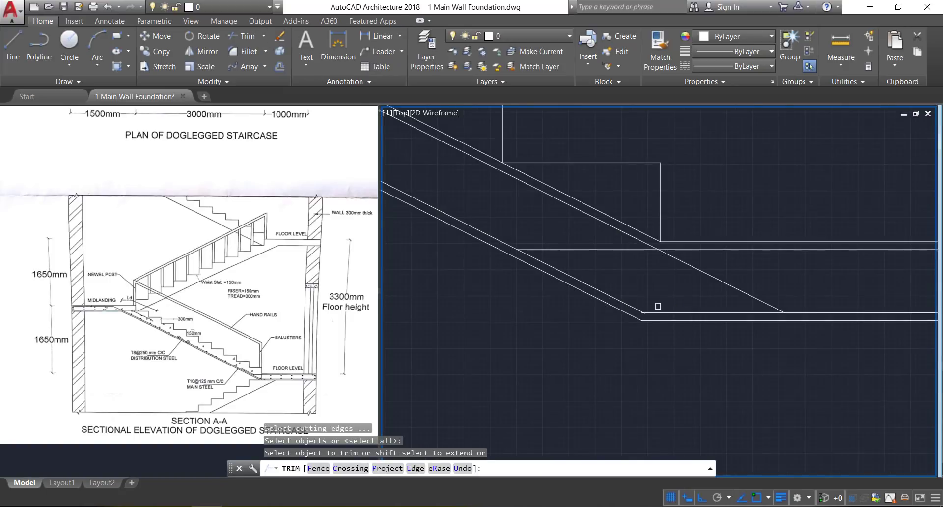
left_click(618, 297)
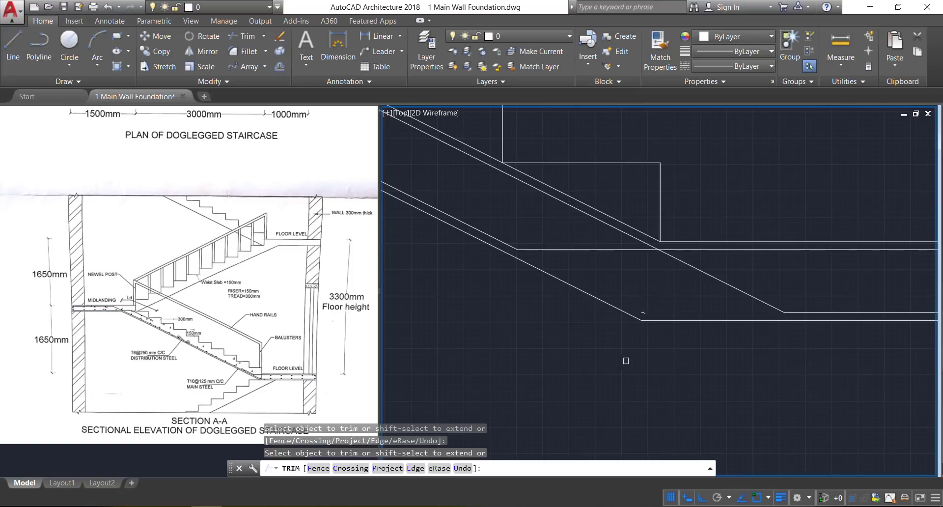
scroll(626, 361, "down", 4)
scroll(393, 263, "up", 4)
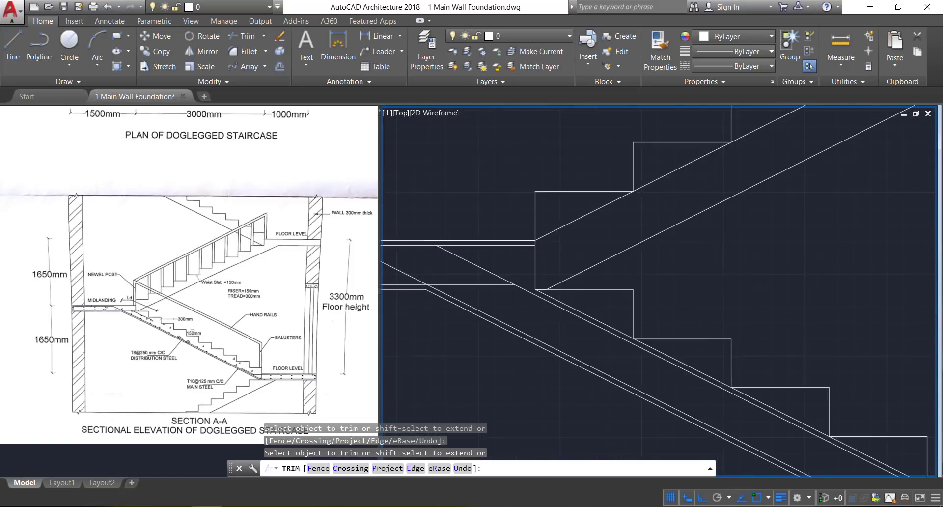
mouse_move(429, 263)
middle_mouse_down()
mouse_move(588, 292)
mouse_move(602, 280)
middle_mouse_up()
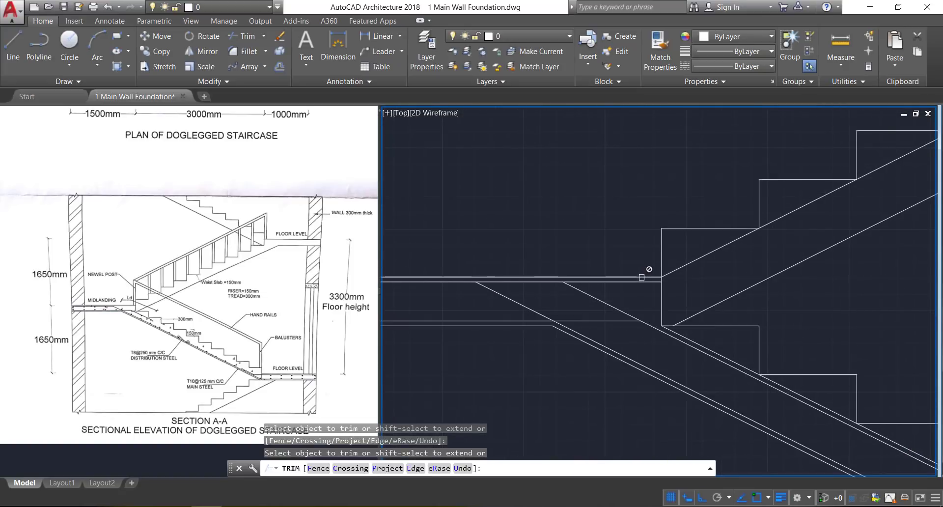
scroll(633, 283, "up", 2)
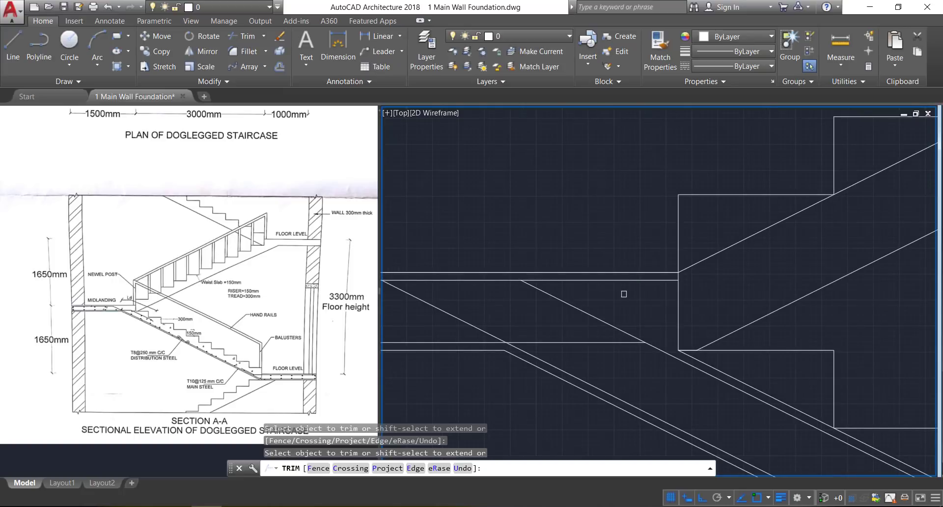
left_click(571, 281)
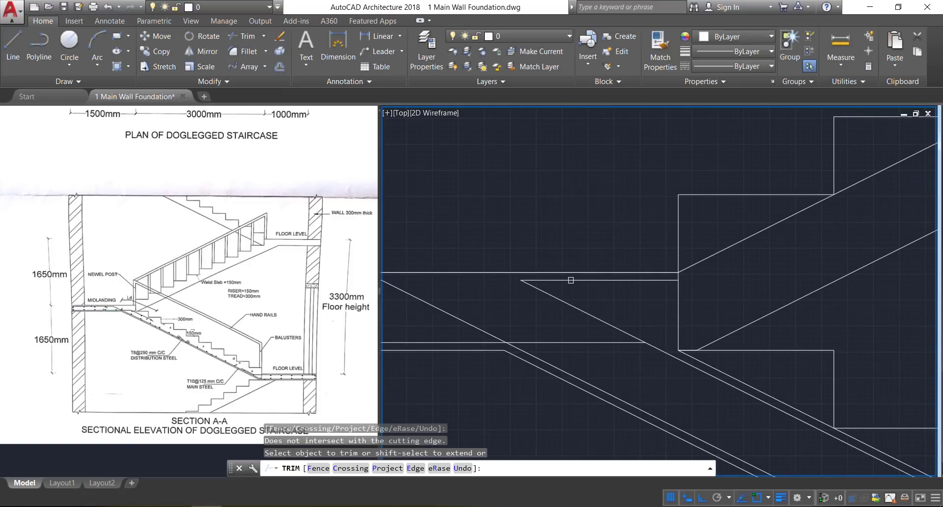
left_click(584, 311)
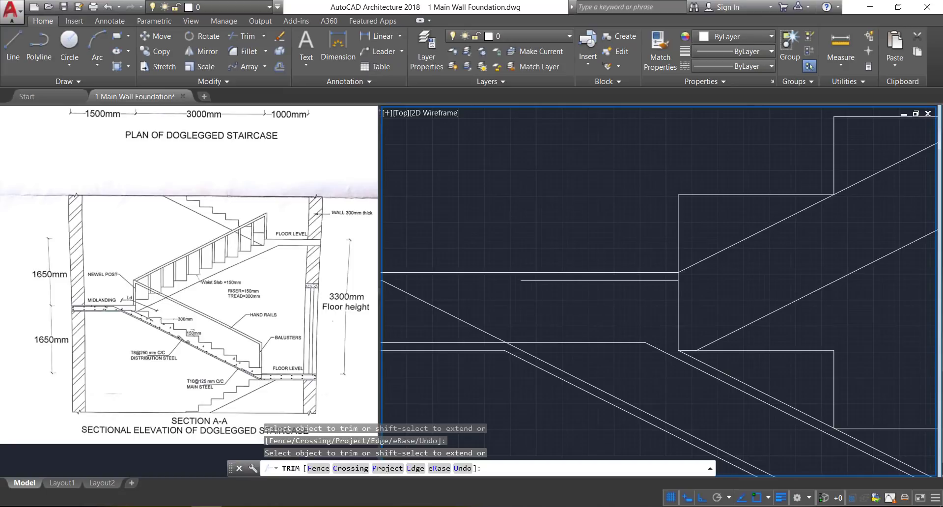
key("Escape")
Step: Erase the short leftover landing line and the small stray line near the landing
left_click(566, 284)
left_click(564, 279)
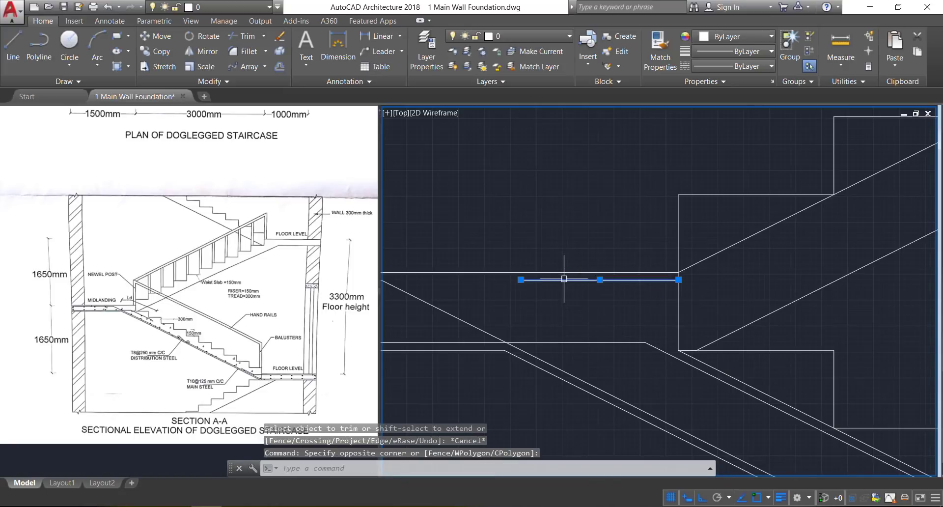
key("Delete")
scroll(641, 267, "down", 5)
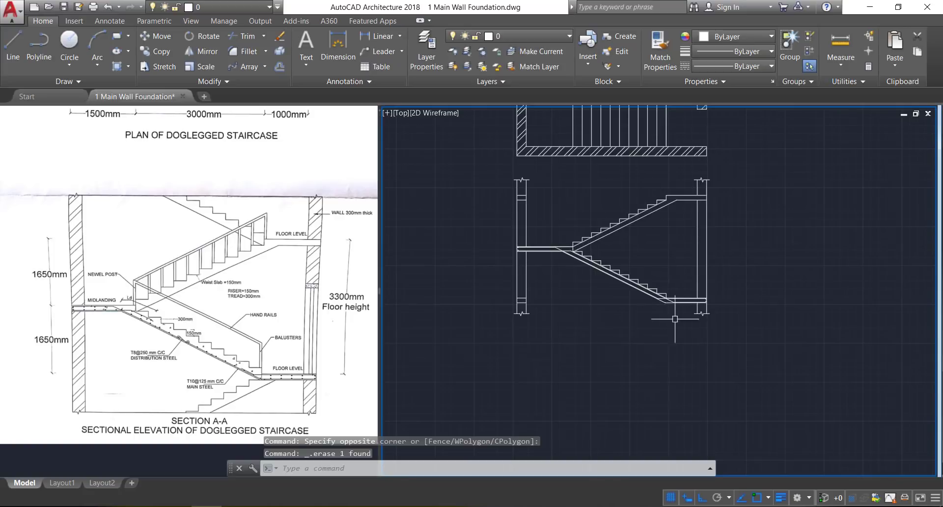
scroll(668, 299, "up", 5)
scroll(596, 301, "up", 3)
left_click(571, 287)
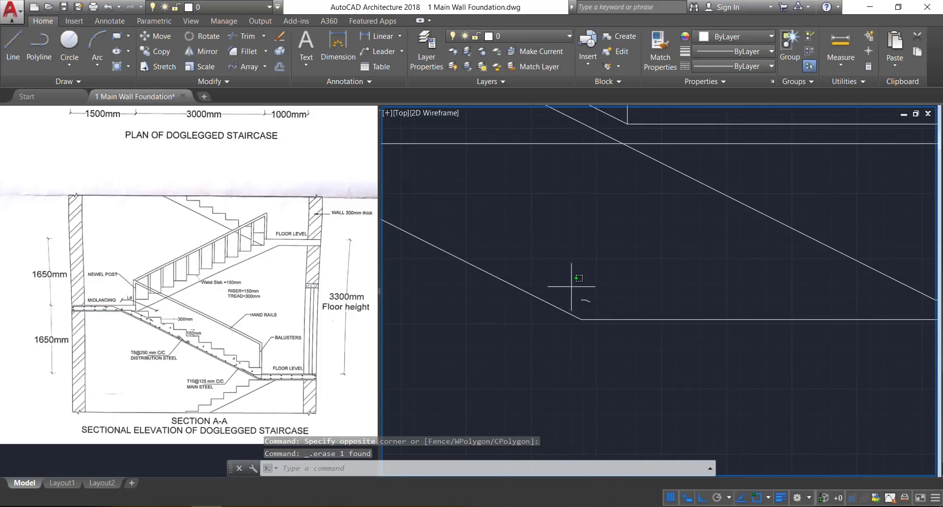
left_click(592, 306)
key("Delete")
scroll(806, 301, "down", 5)
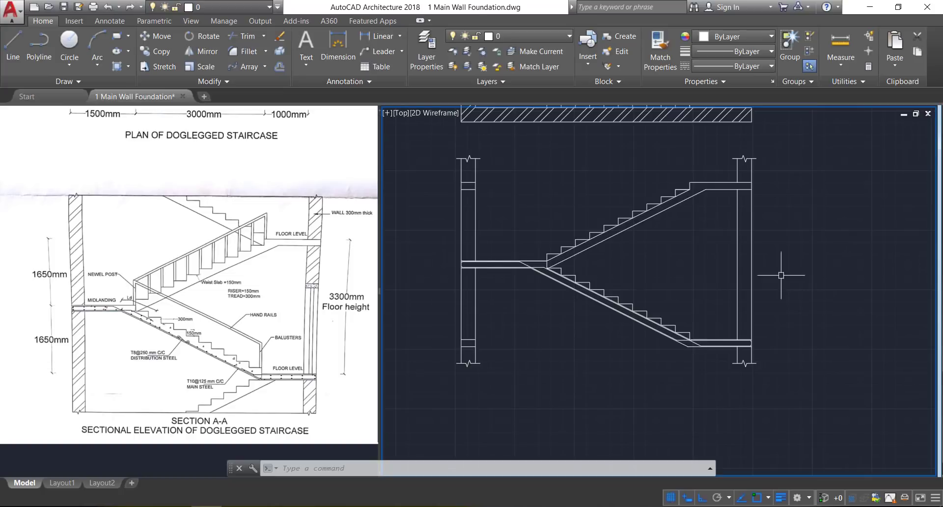
Step: Start a line at a lower-flight step corner, heading horizontally left
left_click(13, 44)
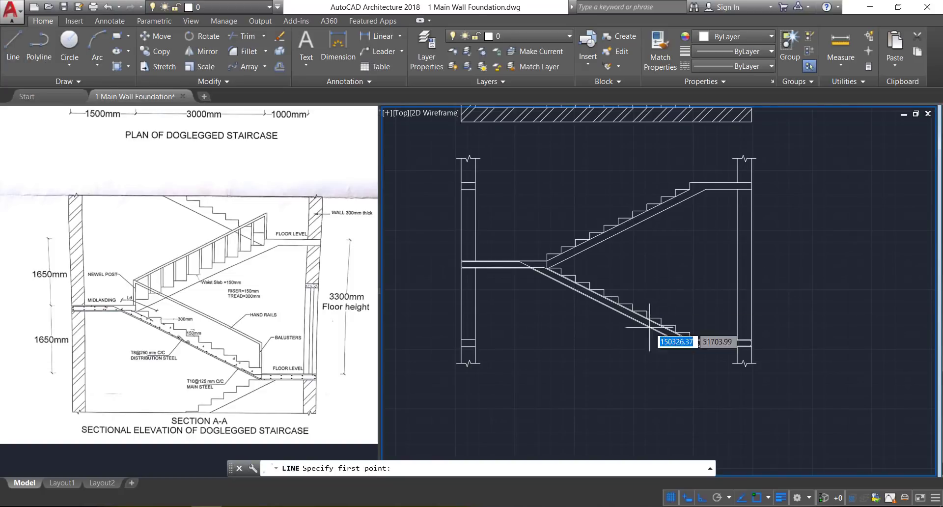
scroll(650, 326, "up", 4)
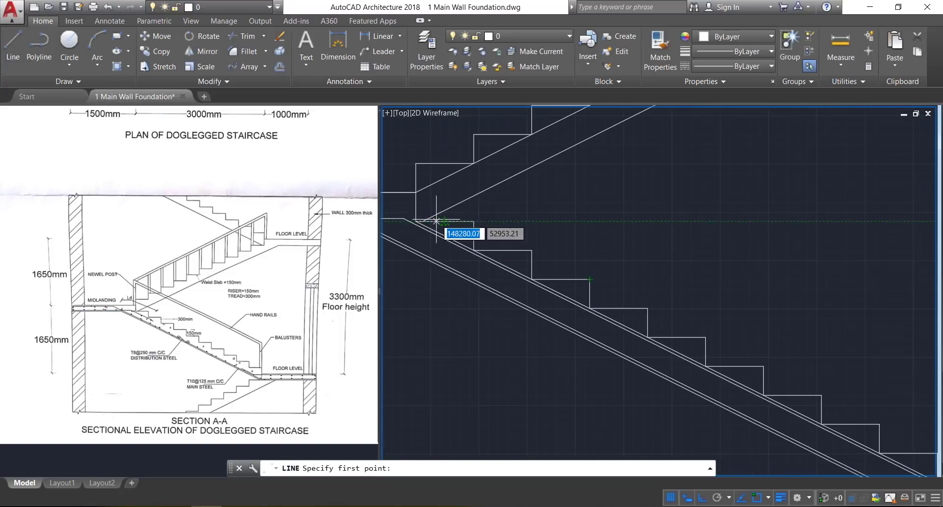
left_click(532, 250)
scroll(486, 287, "up", 4)
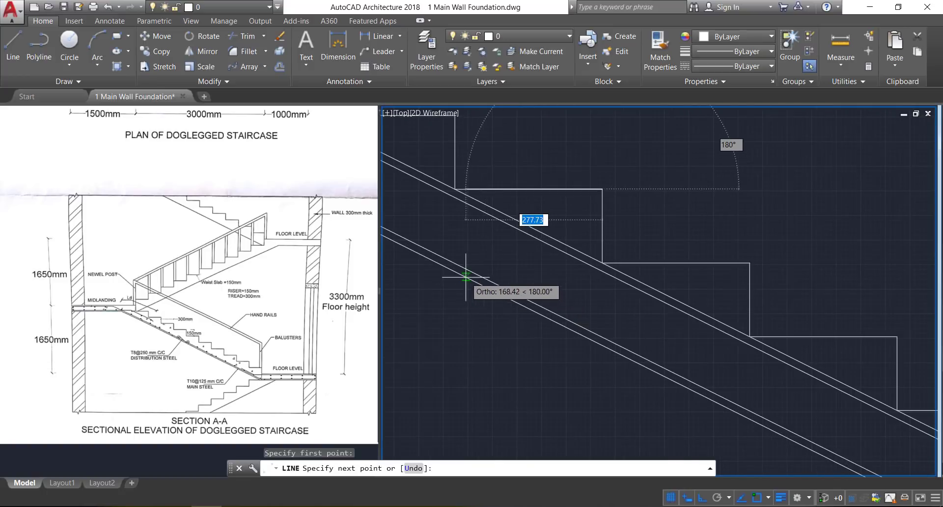
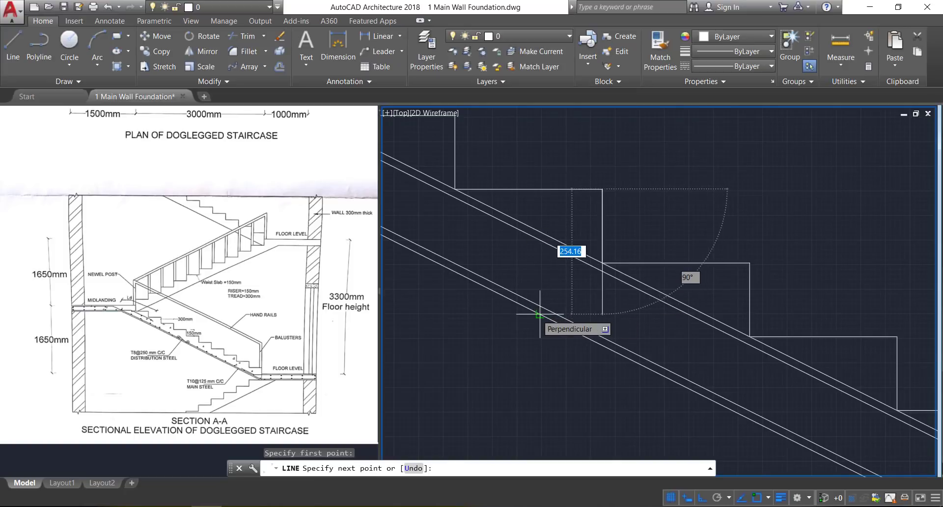
Step: Draw lines from the step corners perpendicular down to the waist slab's lower edge
left_click(539, 314)
key("Return")
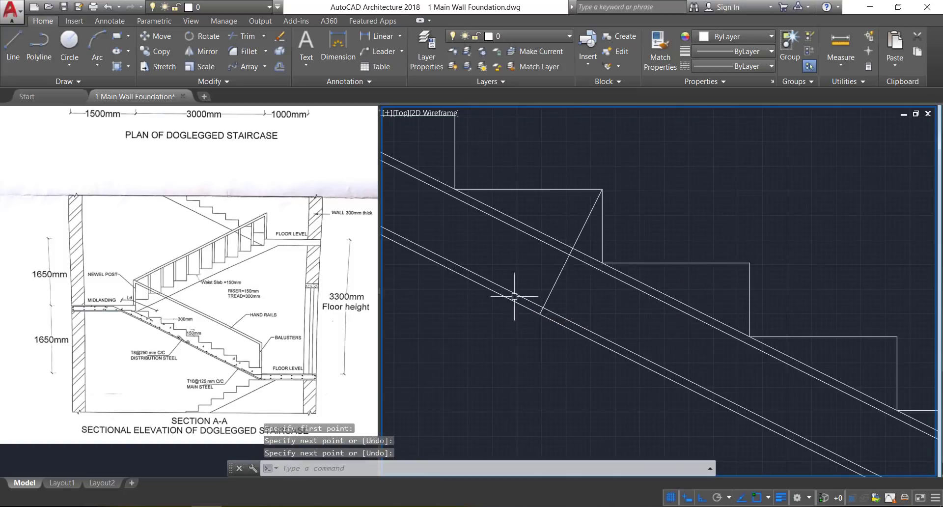
scroll(512, 292, "down", 3)
scroll(677, 364, "up", 2)
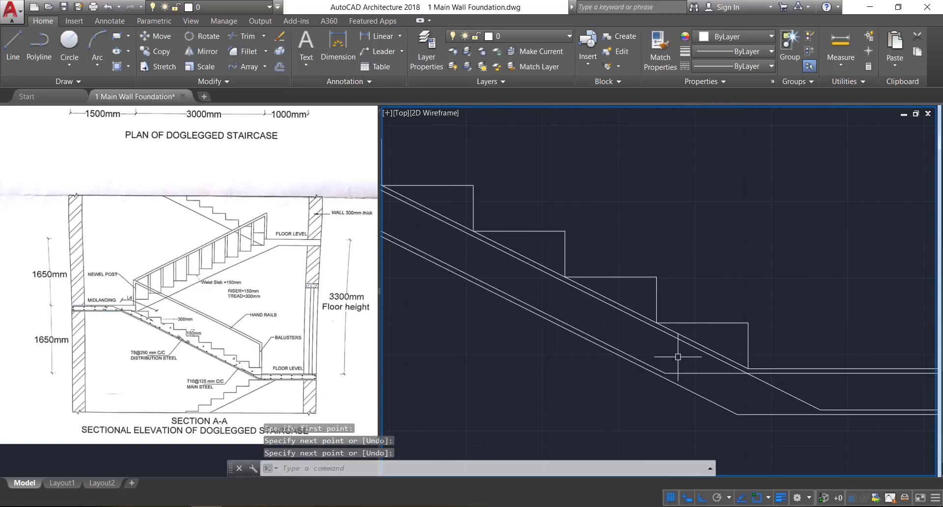
key("Return")
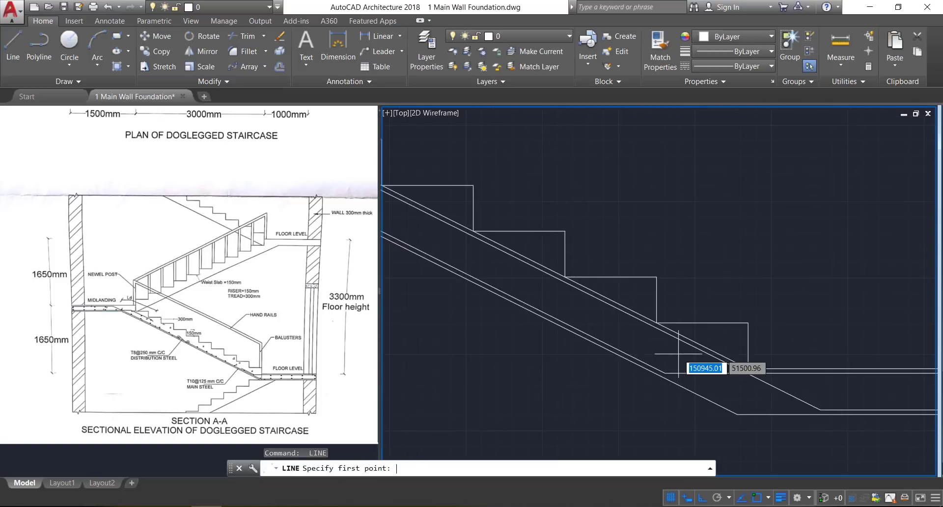
left_click(657, 276)
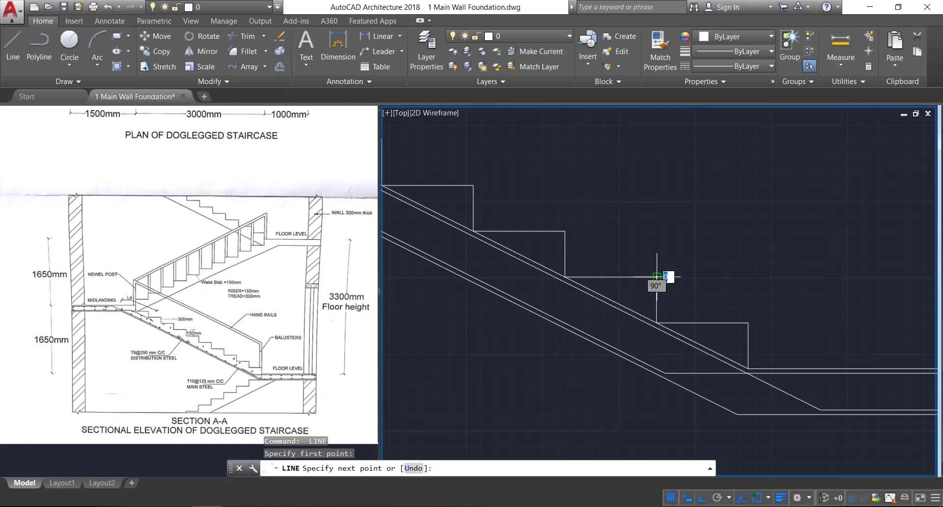
left_click(618, 354)
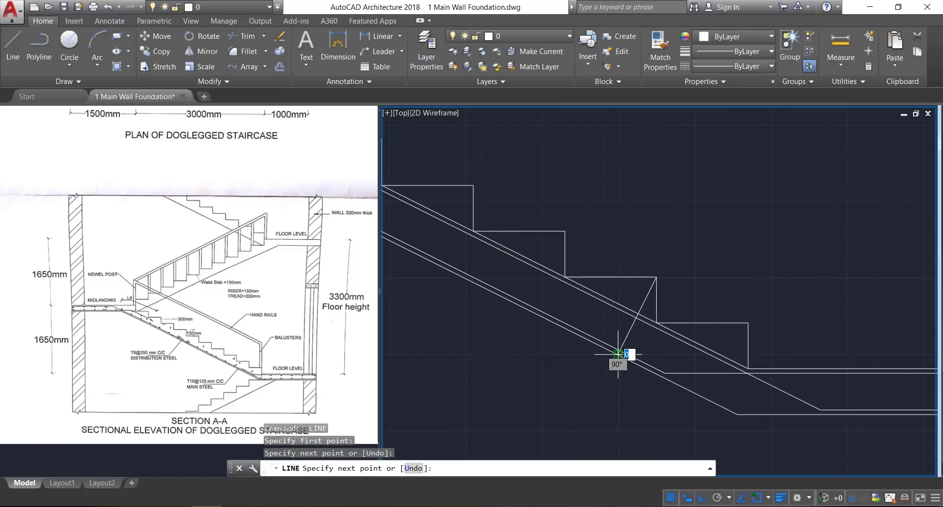
key("Return")
scroll(753, 375, "down", 4)
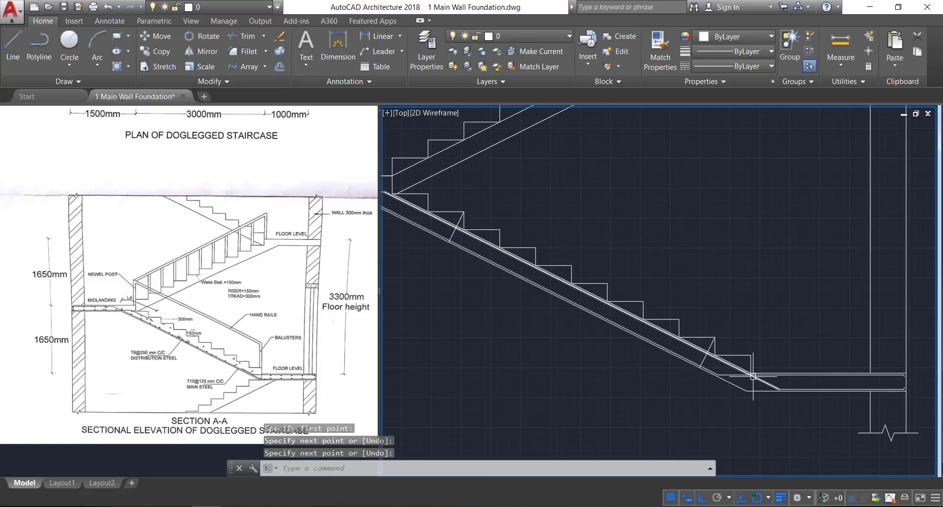
left_click(249, 38)
Step: Trim away the excess diagonal stair segment
key("Return")
scroll(536, 274, "up", 2)
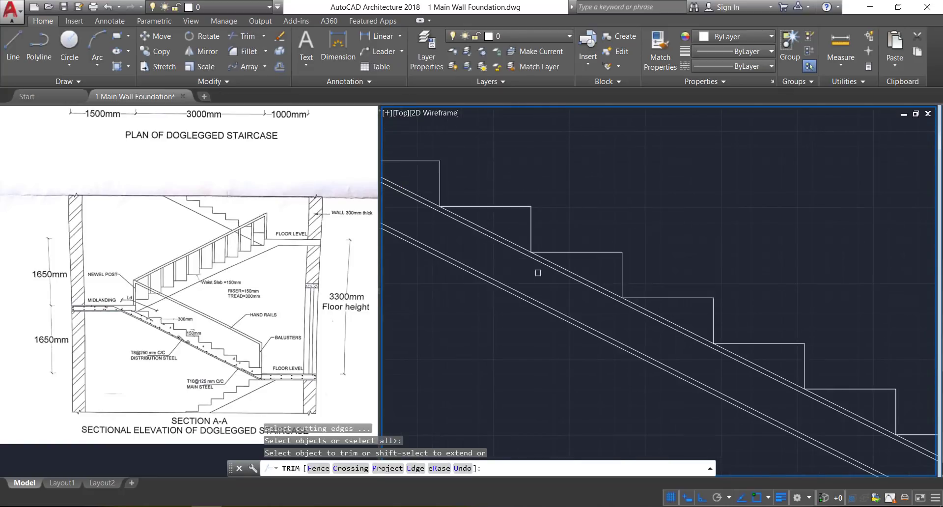
left_click(543, 270)
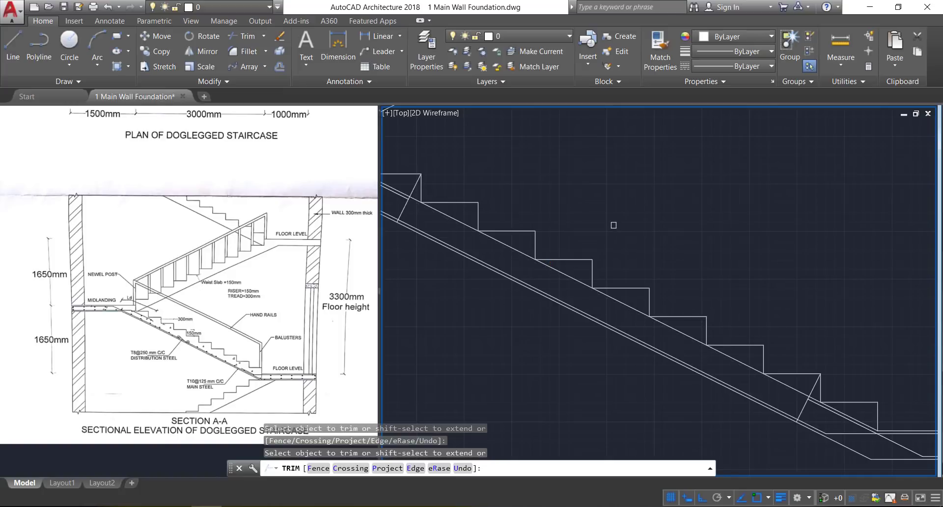
key("Return")
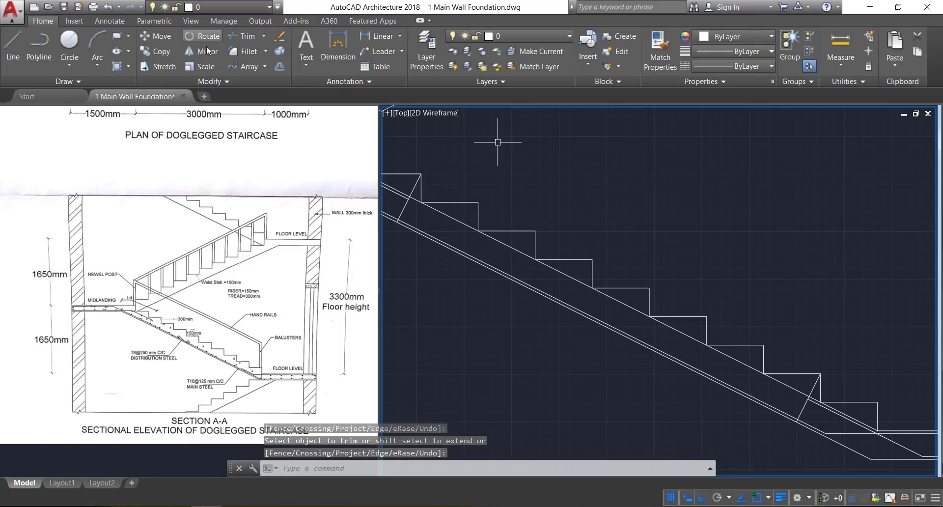
Step: Fillet two corners, including the upper slab line with the diagonal, at radius 15
left_click(244, 51)
right_click(782, 309)
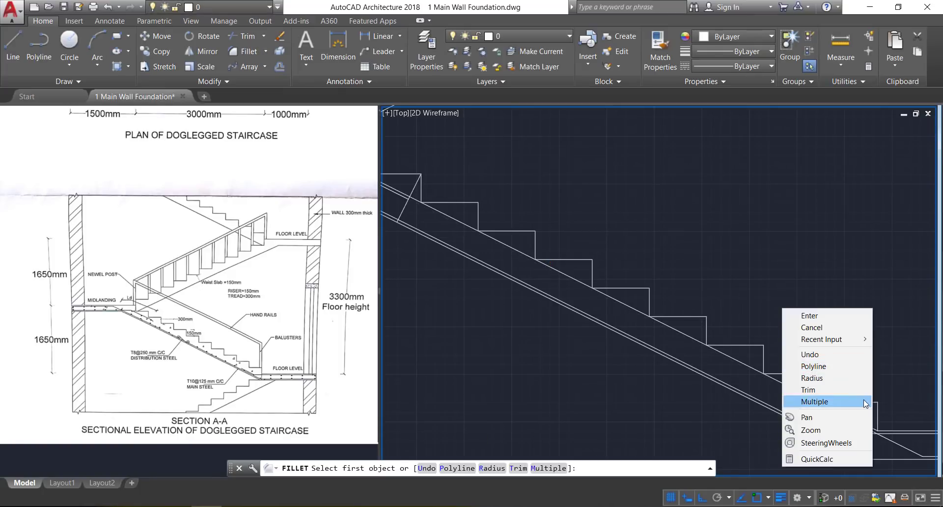
key("Escape")
scroll(811, 402, "up", 5)
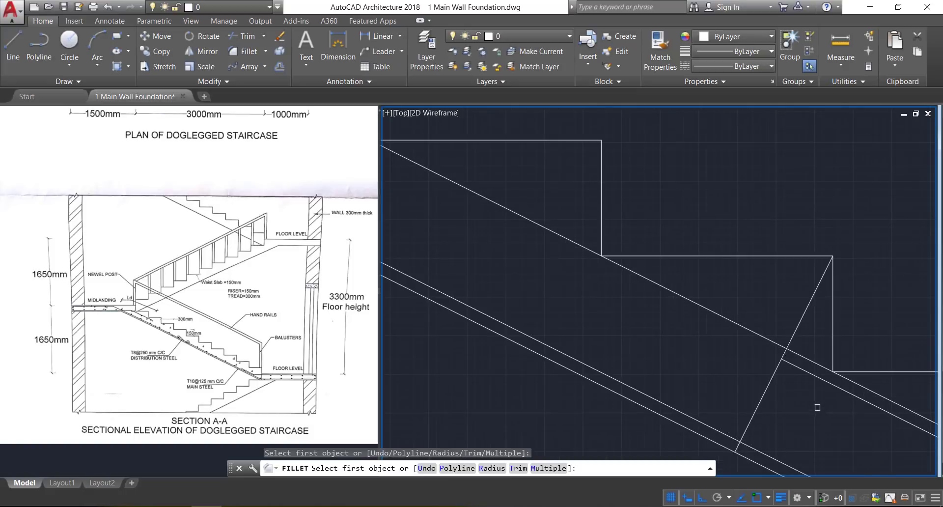
left_click(804, 369)
left_click(778, 378)
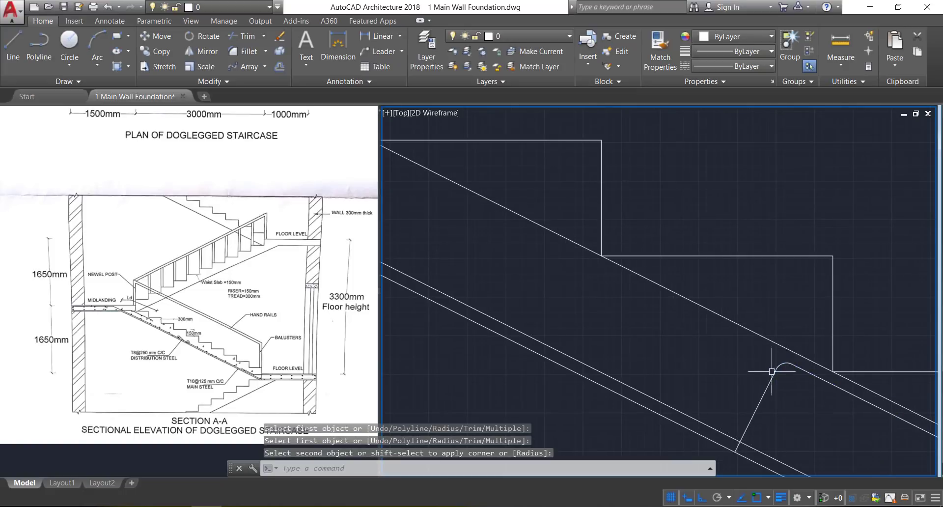
scroll(813, 391, "down", 5)
scroll(585, 235, "up", 5)
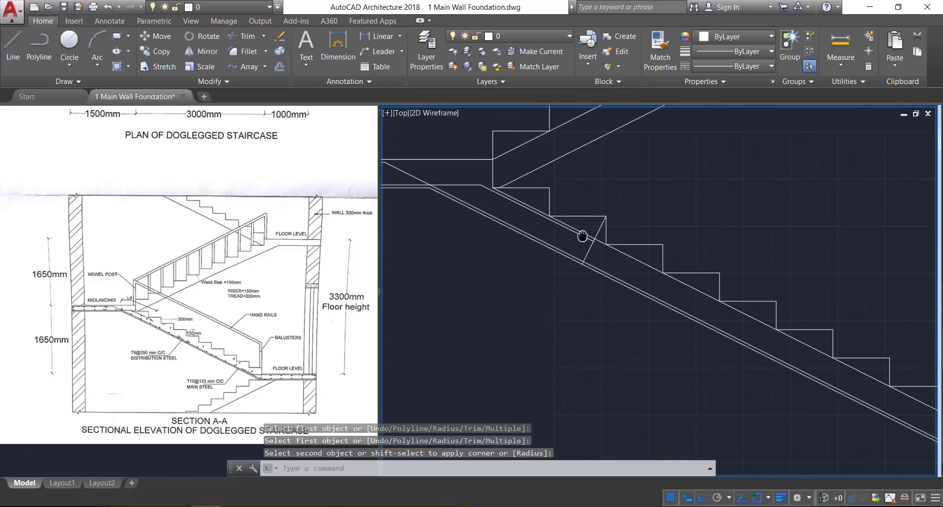
key("Return")
left_click(591, 242)
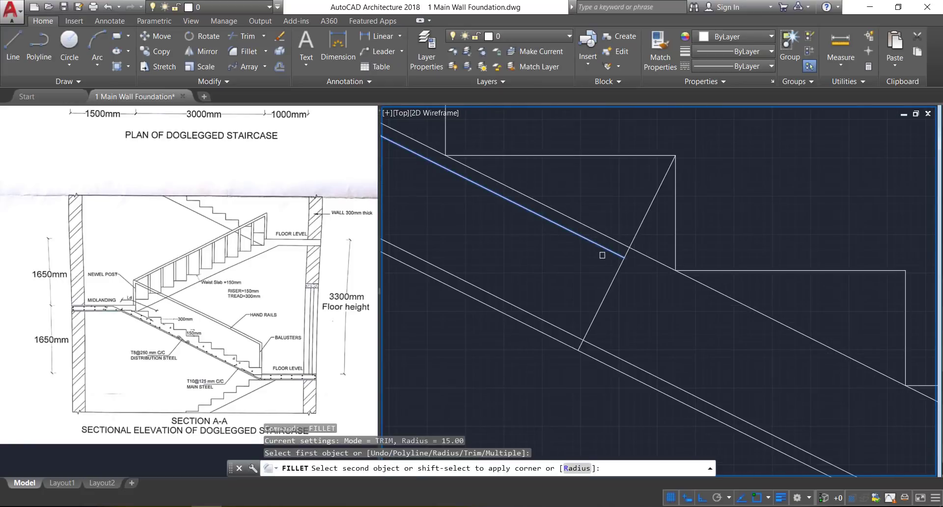
left_click(606, 294)
Step: Delete the leftover diagonal construction lines
left_click(608, 289)
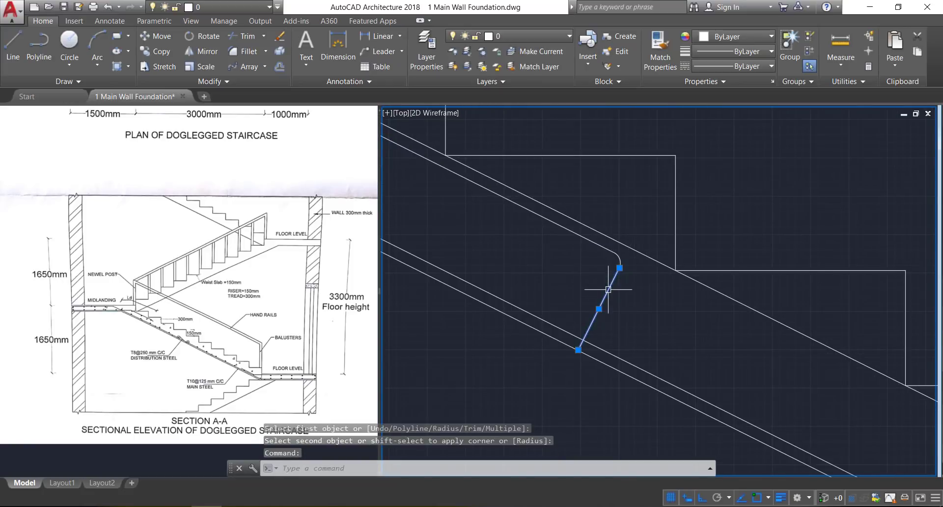
key("Delete")
scroll(590, 266, "down", 4)
scroll(844, 388, "up", 4)
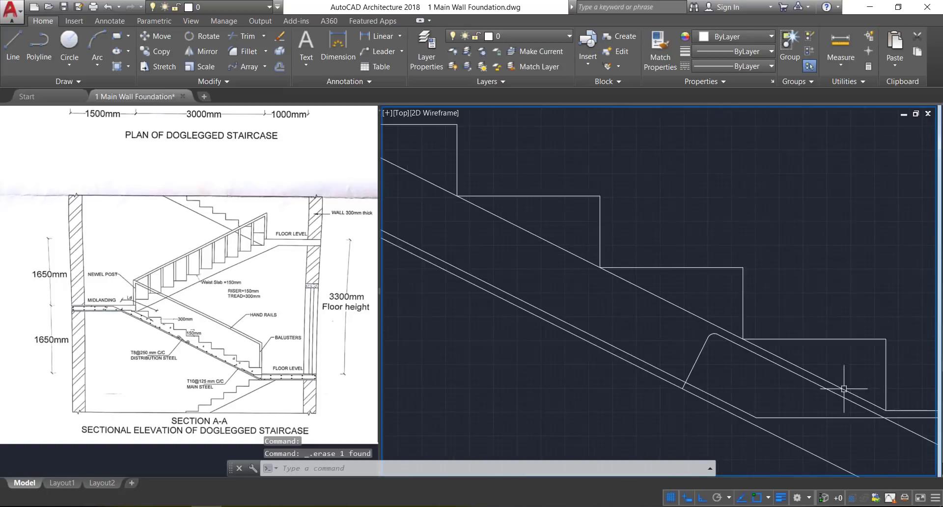
scroll(835, 388, "up", 2)
left_click(617, 339)
key("Delete")
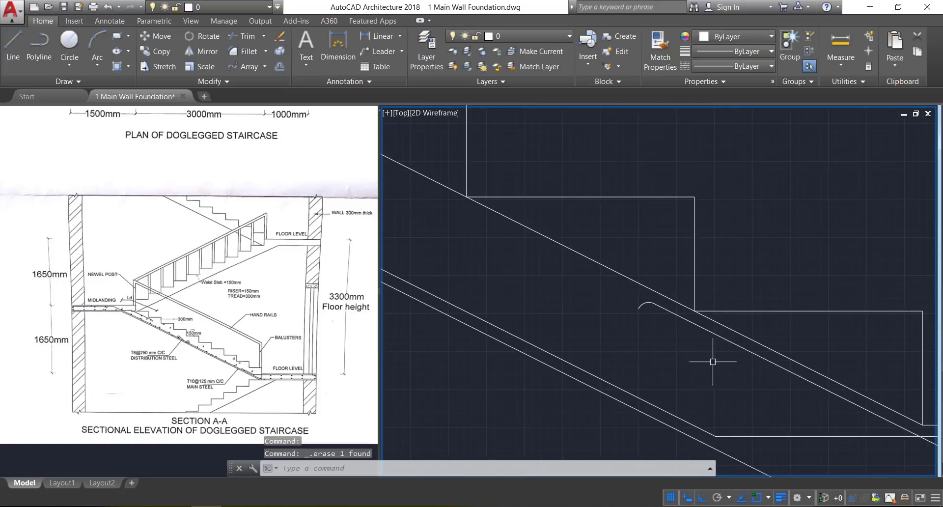
scroll(711, 358, "down", 5)
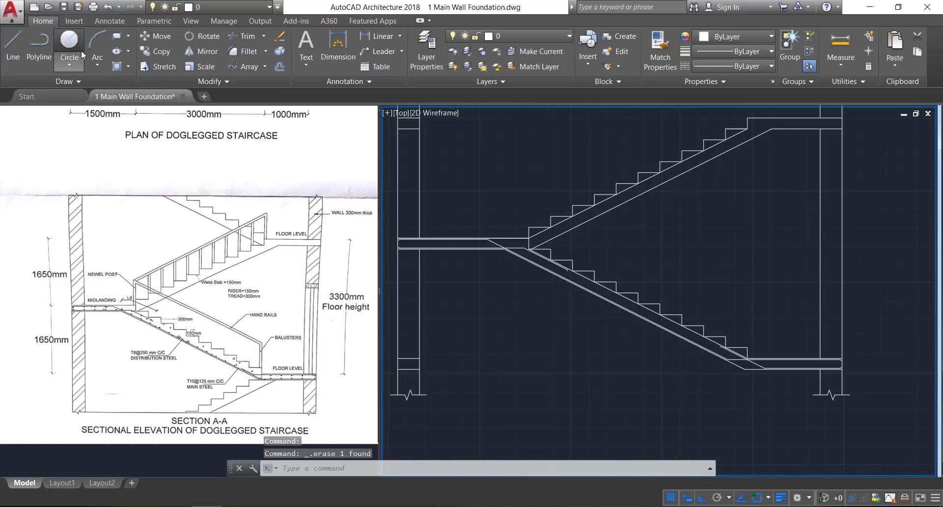
Step: Draw a radius 15 steel-bar circle centred on the slab's rounded end
scroll(413, 236, "up", 10)
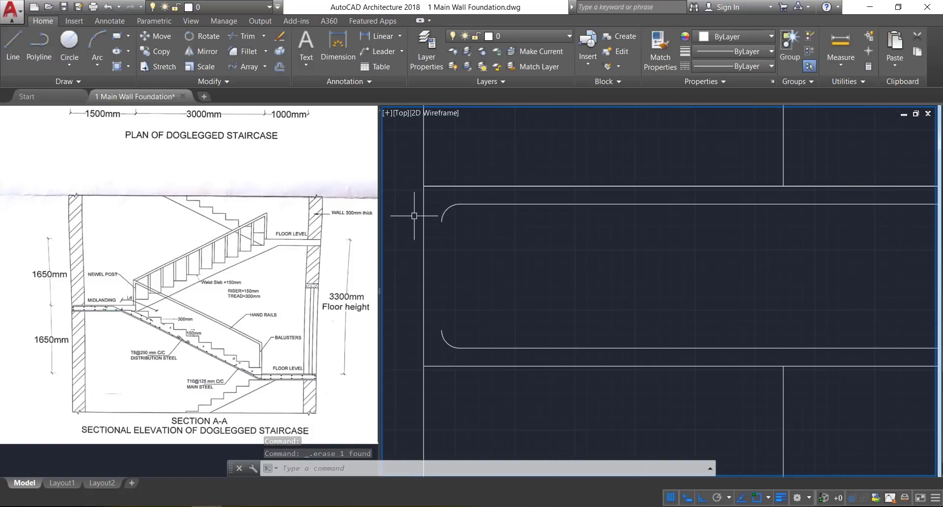
left_click(70, 43)
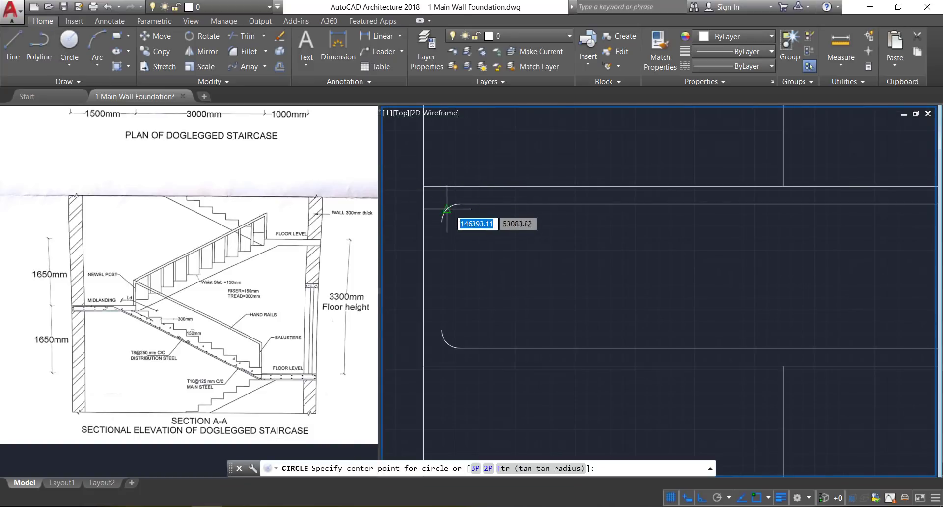
left_click(460, 221)
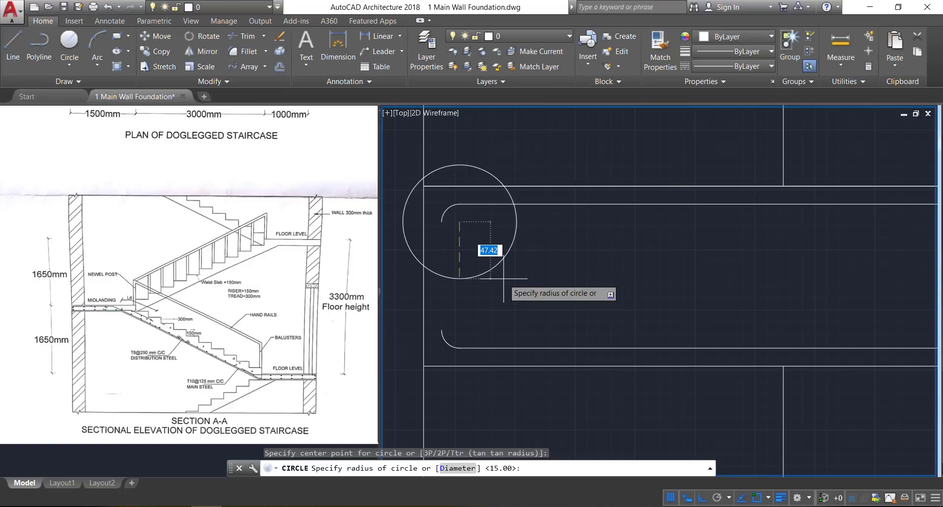
type("15")
key("Return")
Step: Copy the circle from its centre to a point directly below the original
left_click(486, 265)
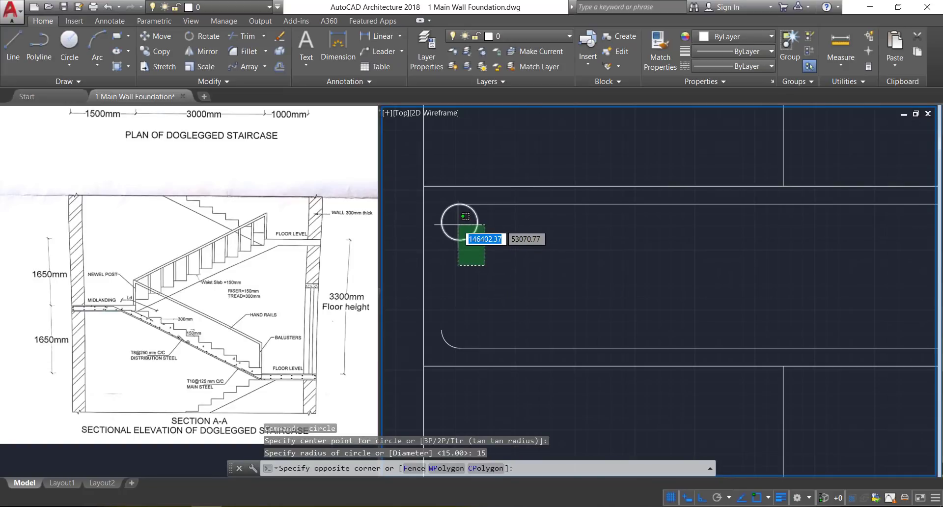
left_click(465, 216)
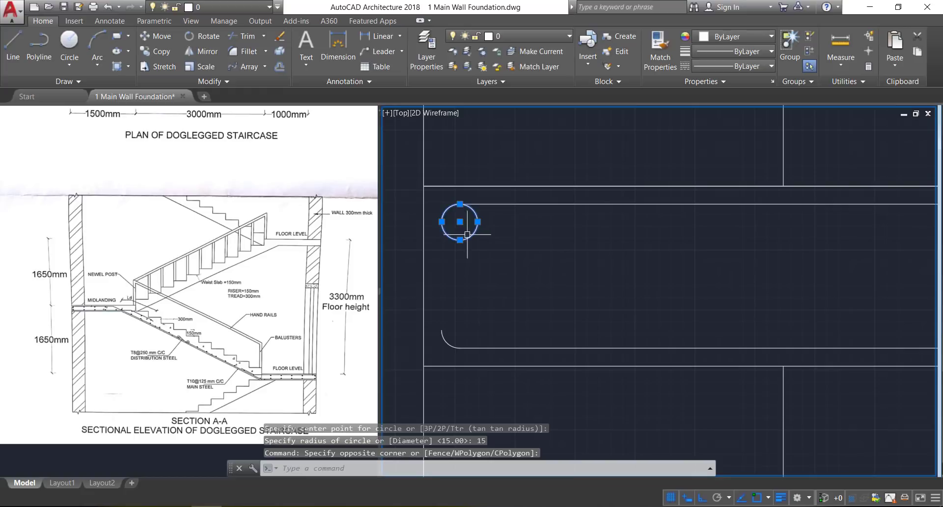
left_click(156, 51)
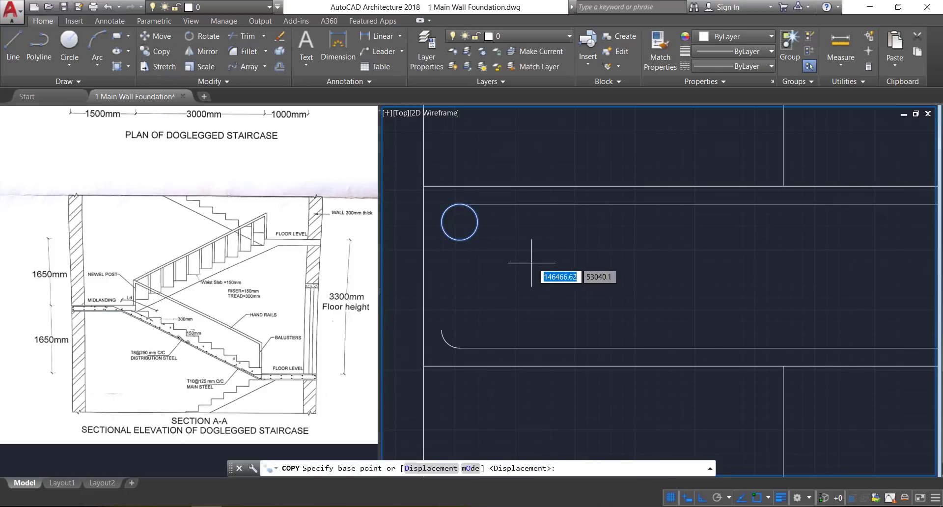
left_click(459, 222)
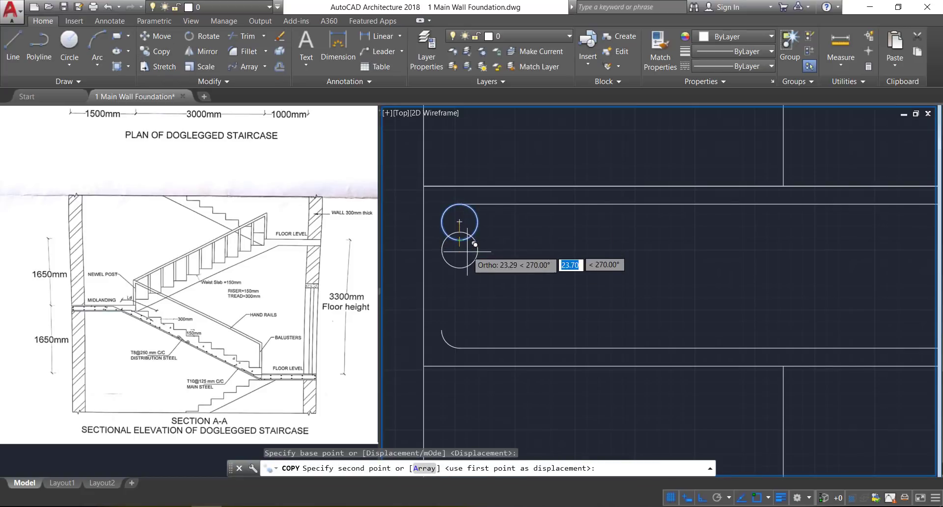
left_click(460, 322)
scroll(464, 300, "down", 4)
scroll(464, 300, "down", 2)
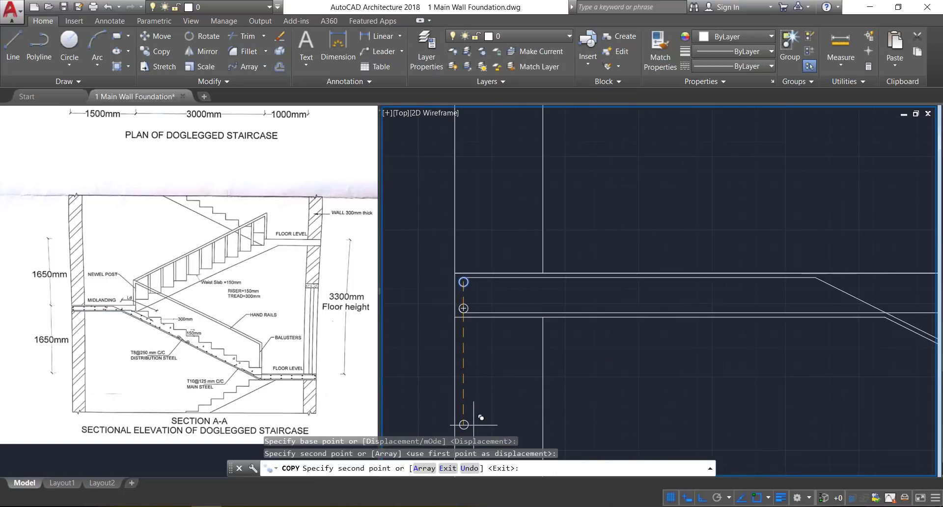
scroll(540, 317, "down", 3)
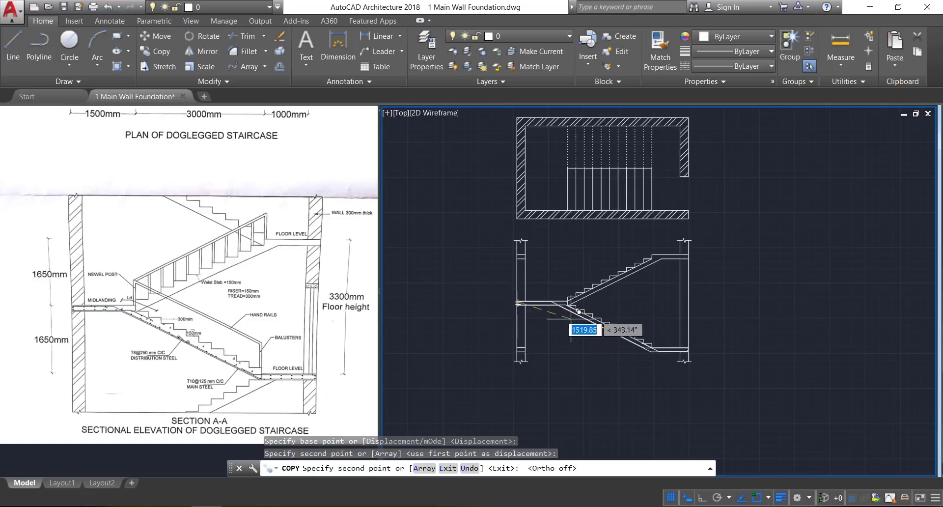
scroll(693, 352, "up", 8)
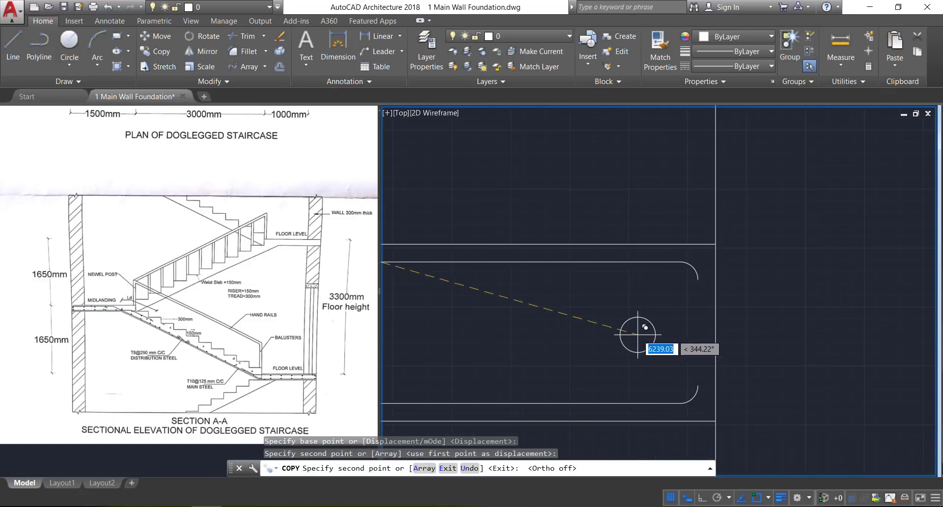
Step: Place four more circle copies along the sloped and lower slab lines
left_click(691, 272)
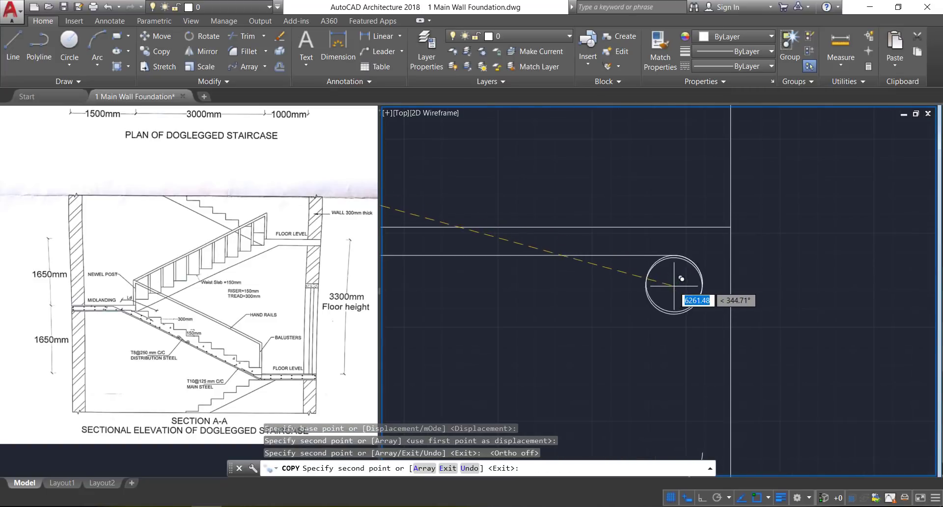
scroll(693, 314, "down", 2)
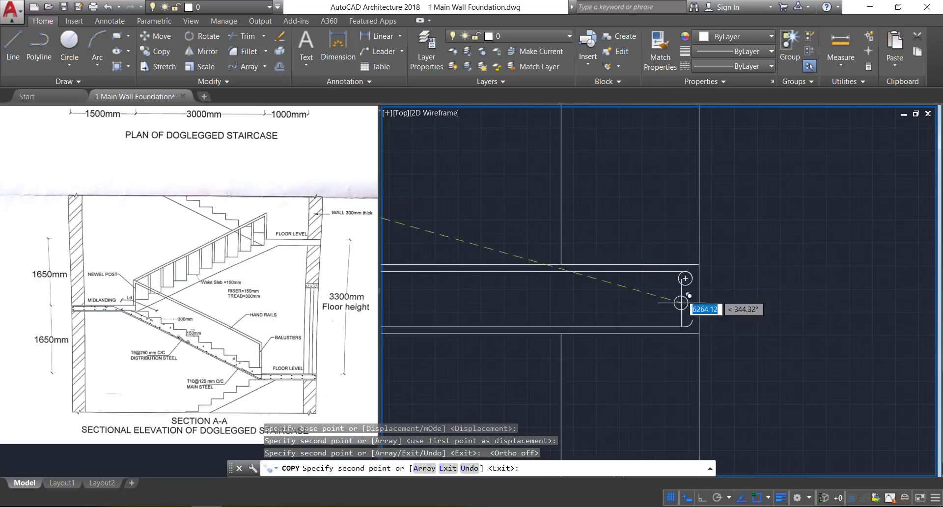
left_click(696, 330)
scroll(771, 352, "down", 3)
scroll(644, 321, "up", 5)
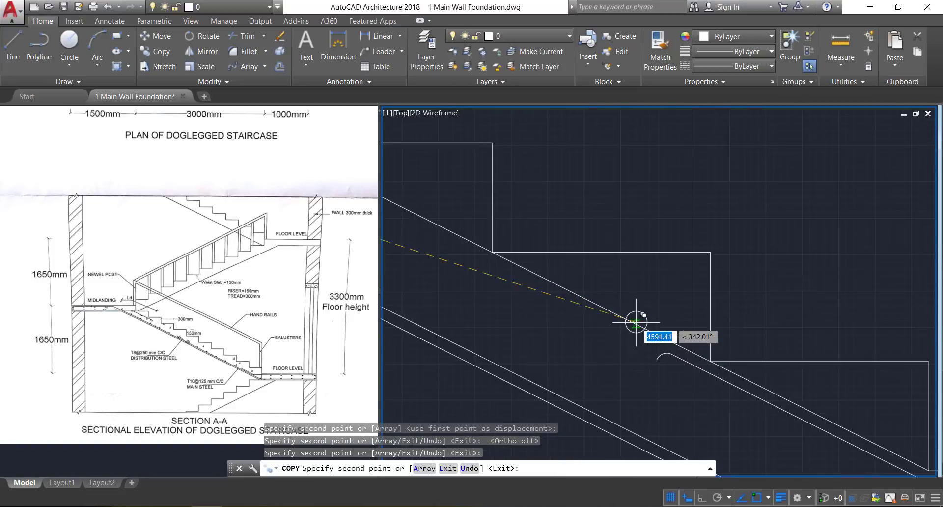
left_click(667, 363)
scroll(718, 388, "down", 5)
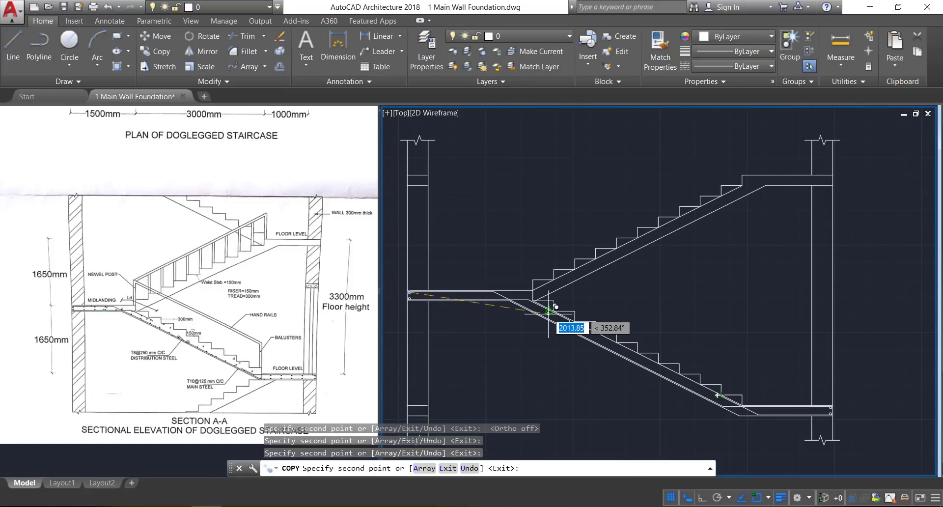
scroll(562, 320, "up", 5)
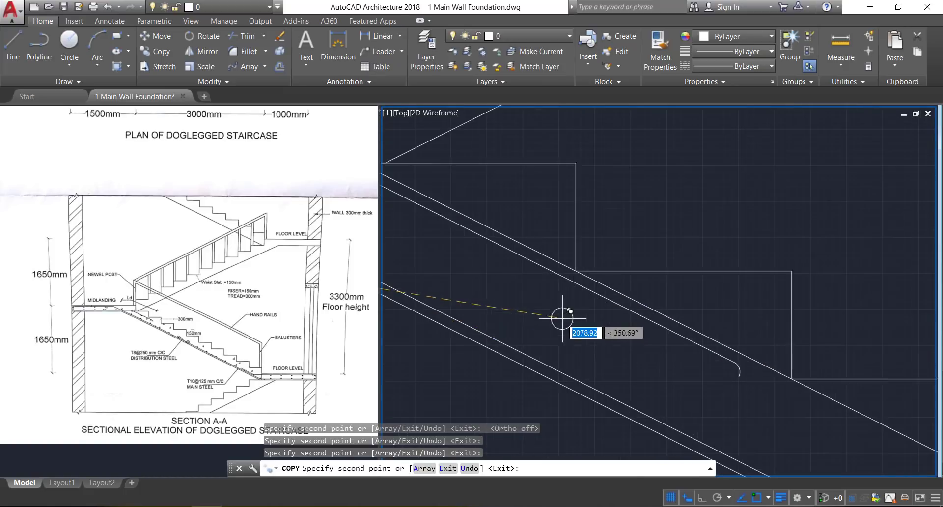
left_click(729, 375)
scroll(663, 333, "down", 3)
scroll(677, 354, "up", 5)
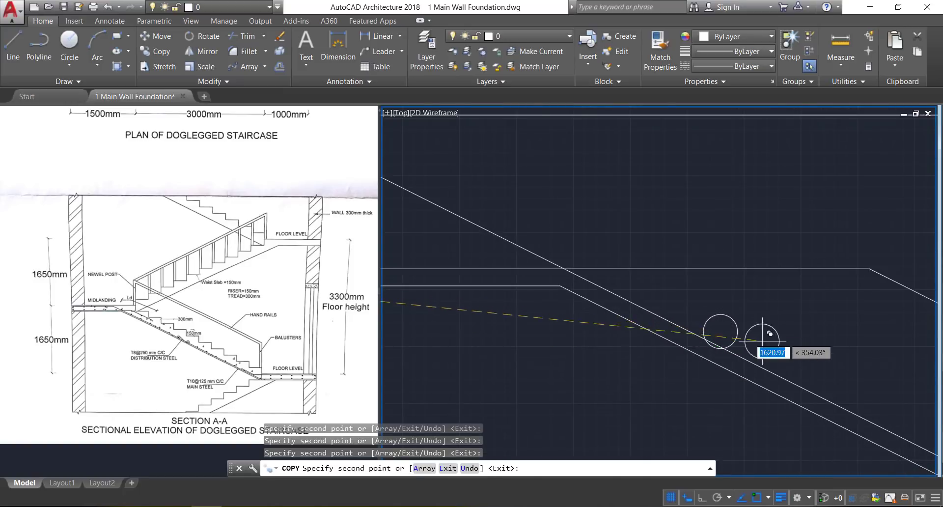
key("Escape")
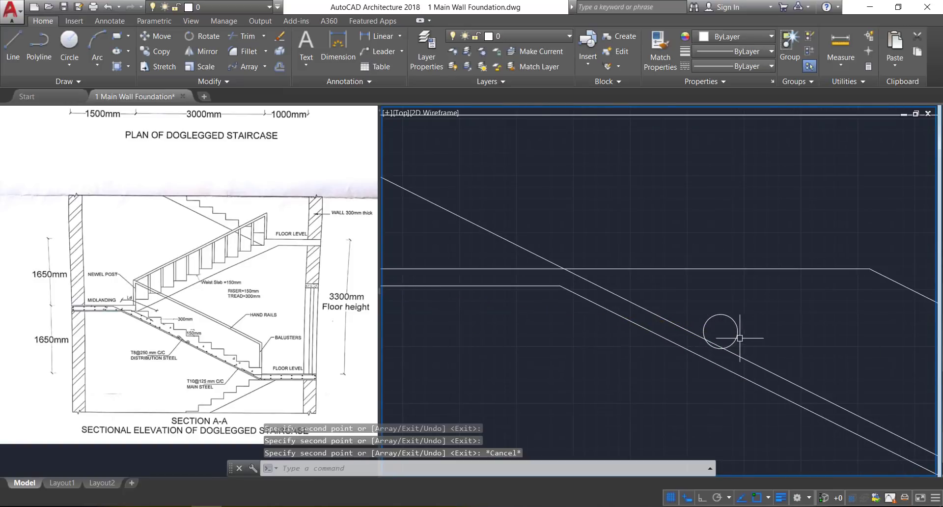
Step: Nudge the lower steel-bar circle so it sits just inside the sloped slab line
left_click(735, 336)
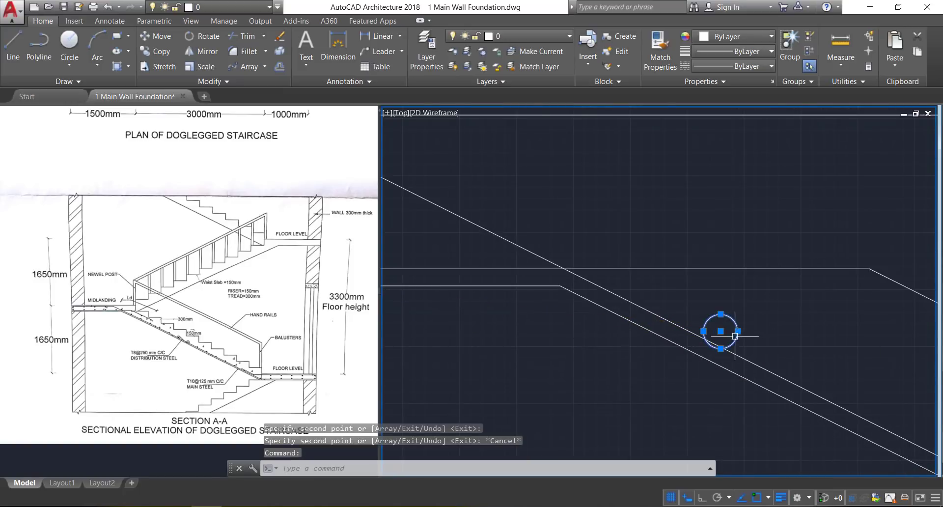
left_click(163, 36)
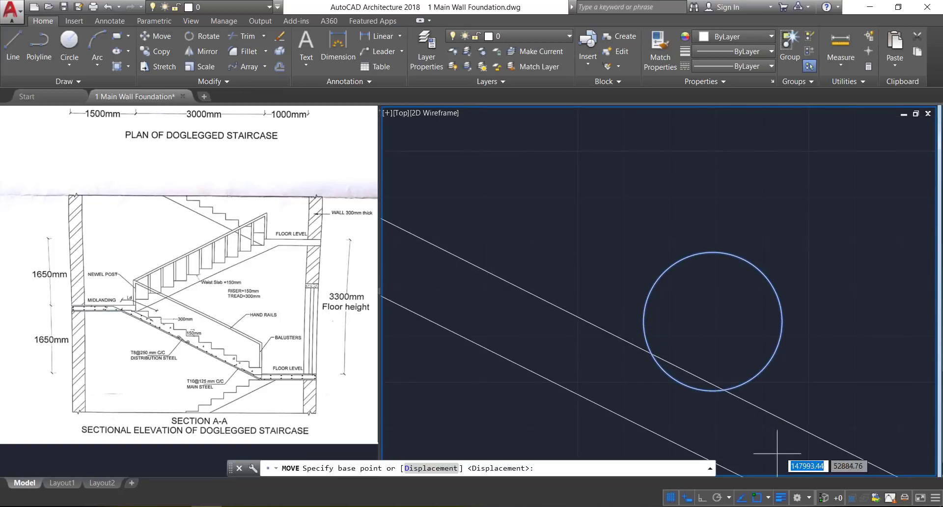
left_click(686, 385)
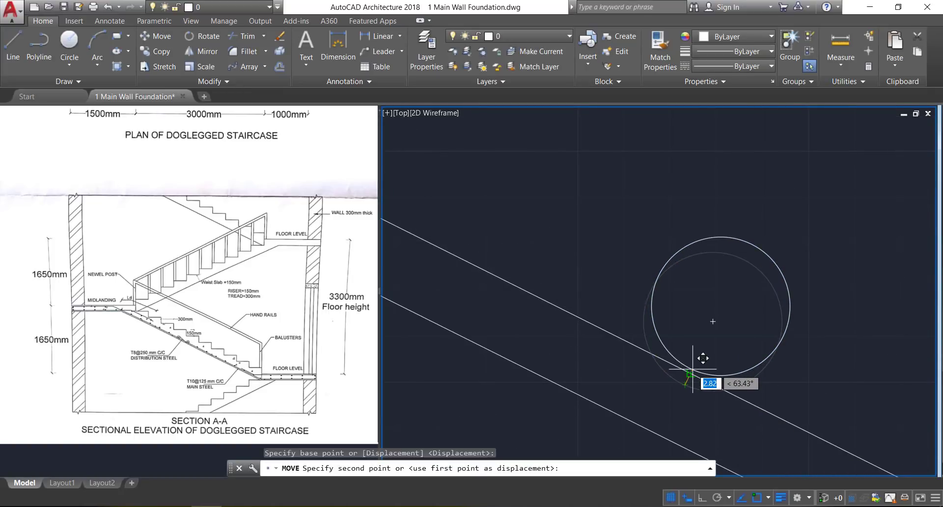
left_click(690, 375)
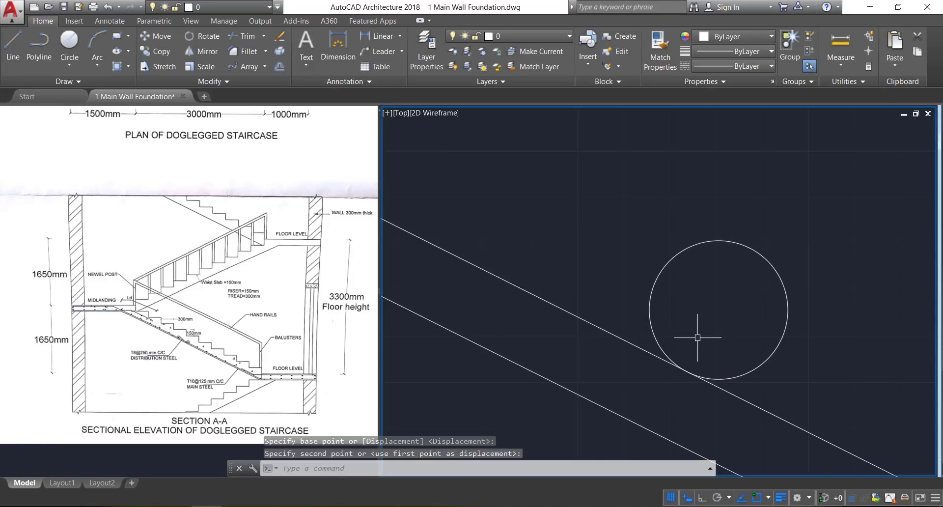
scroll(675, 327, "down", 4)
scroll(415, 309, "up", 5)
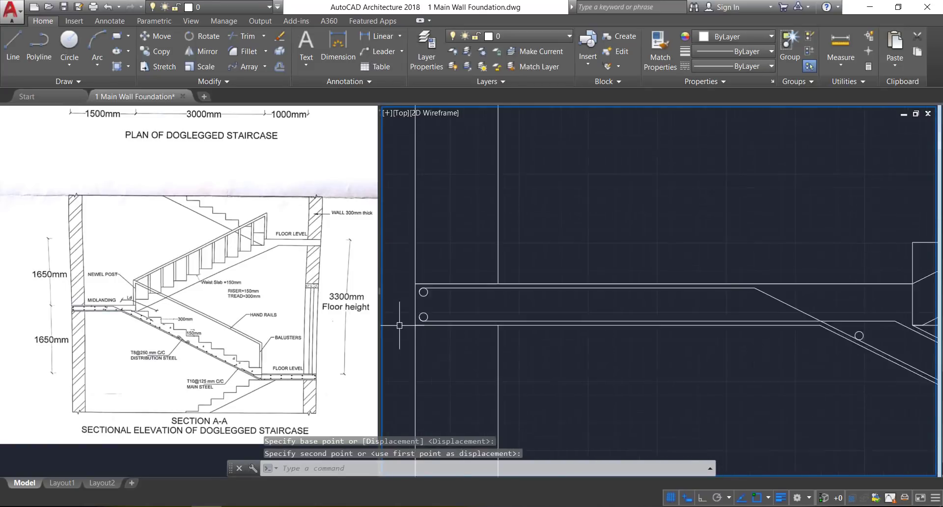
scroll(446, 229, "up", 2)
Step: Path-array the upper landing circle along the upper landing line at 250 spacing
left_click(521, 285)
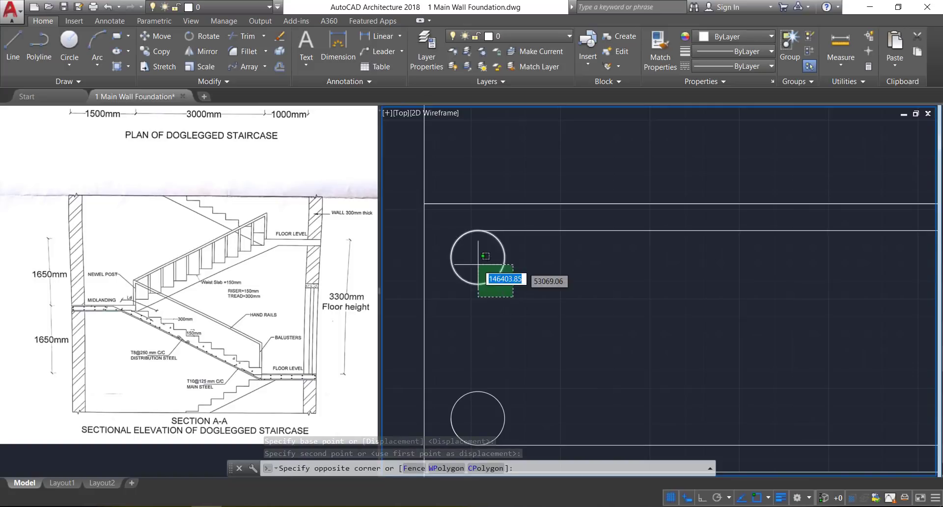
left_click(477, 262)
left_click(242, 63)
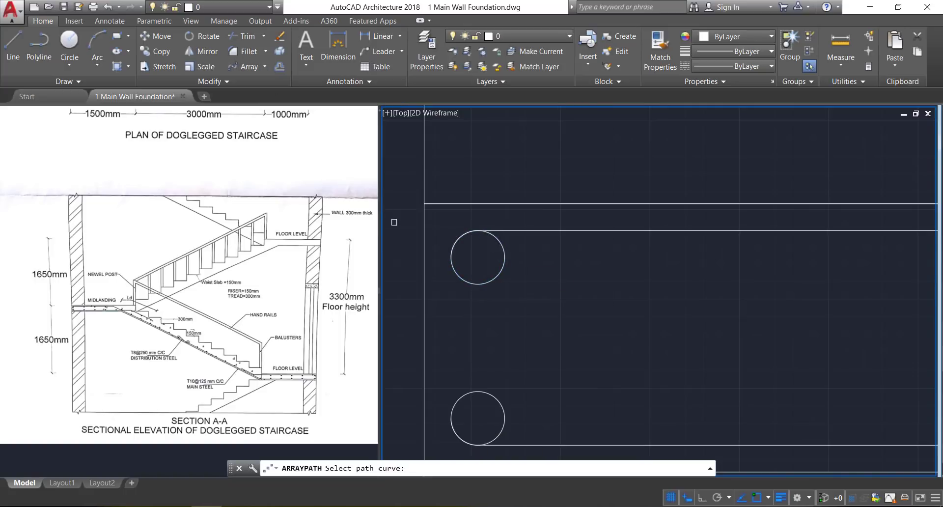
scroll(490, 248, "down", 4)
left_click(515, 242)
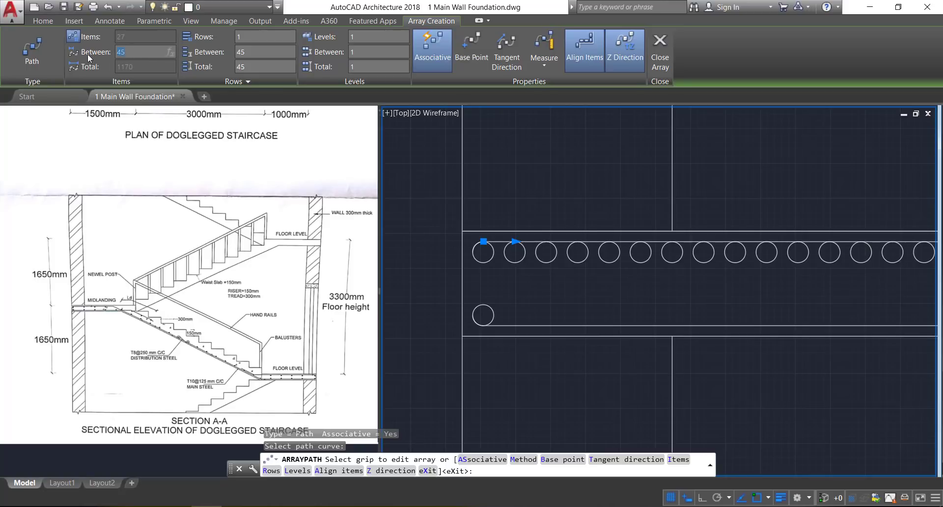
type("250")
key("Return")
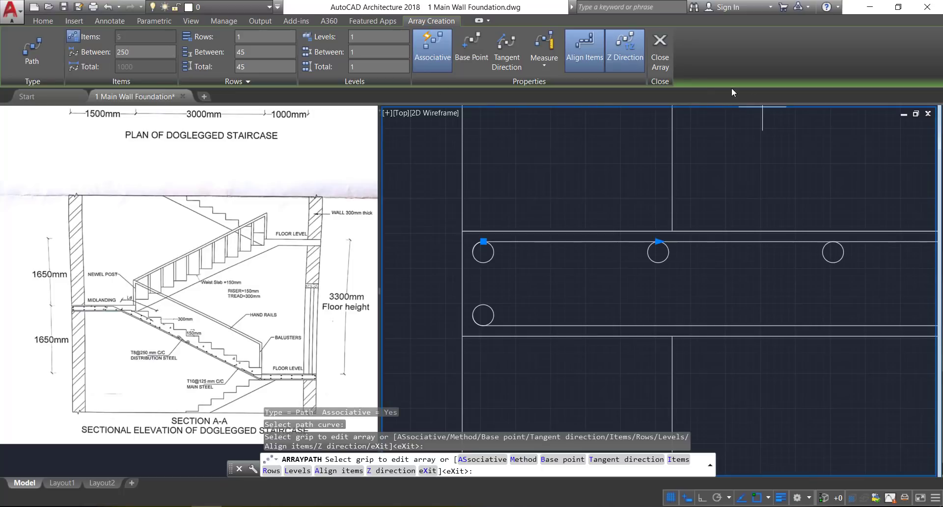
key("Return")
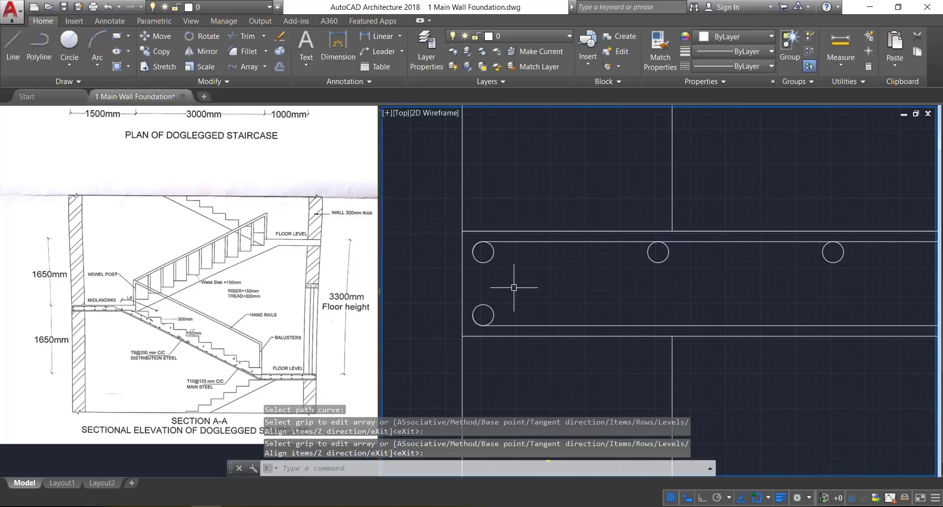
Step: Path-array the lower landing circle along the lower landing line with spacing 25
left_click(507, 314)
left_click(486, 314)
key("Return")
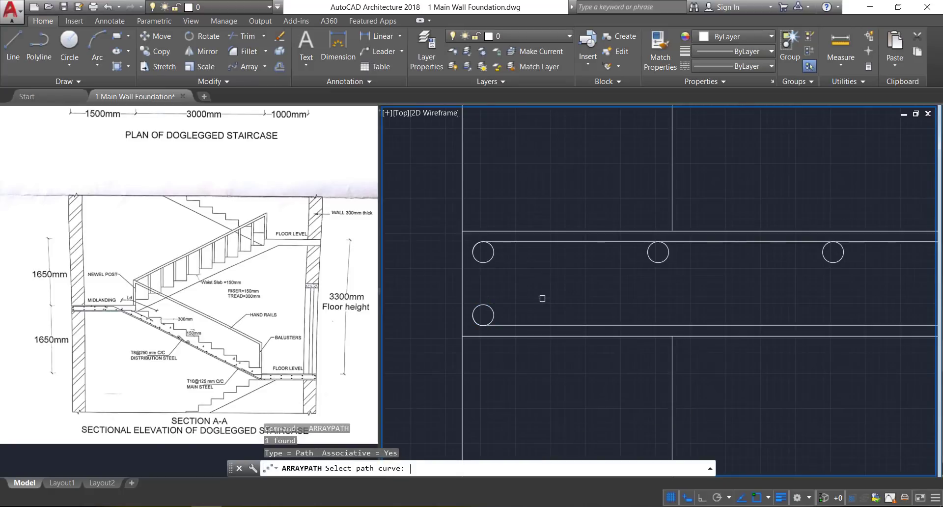
left_click(512, 328)
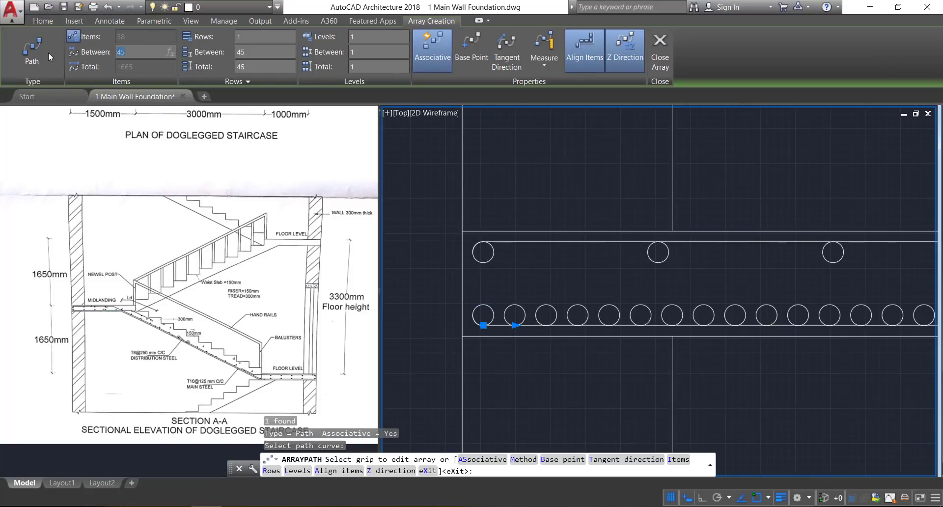
type("250")
key("Return")
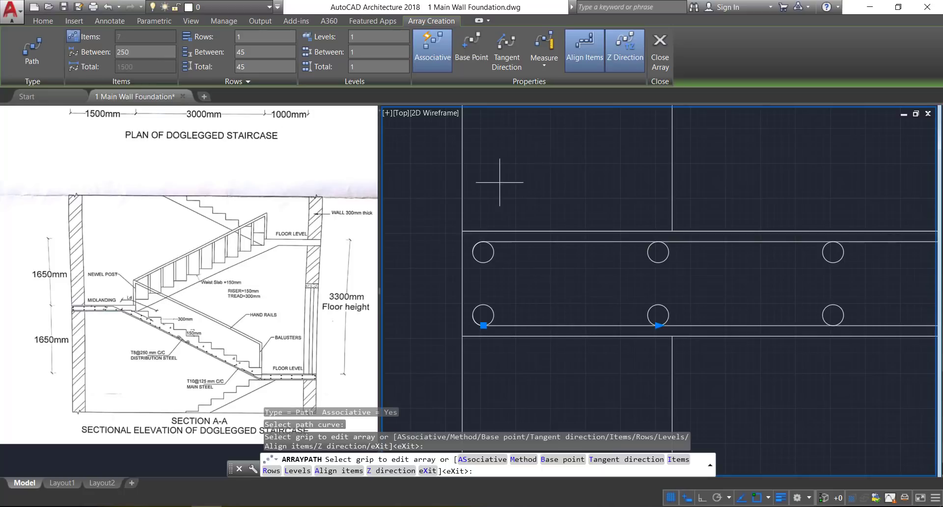
key("Return")
scroll(458, 193, "down", 4)
scroll(458, 193, "down", 2)
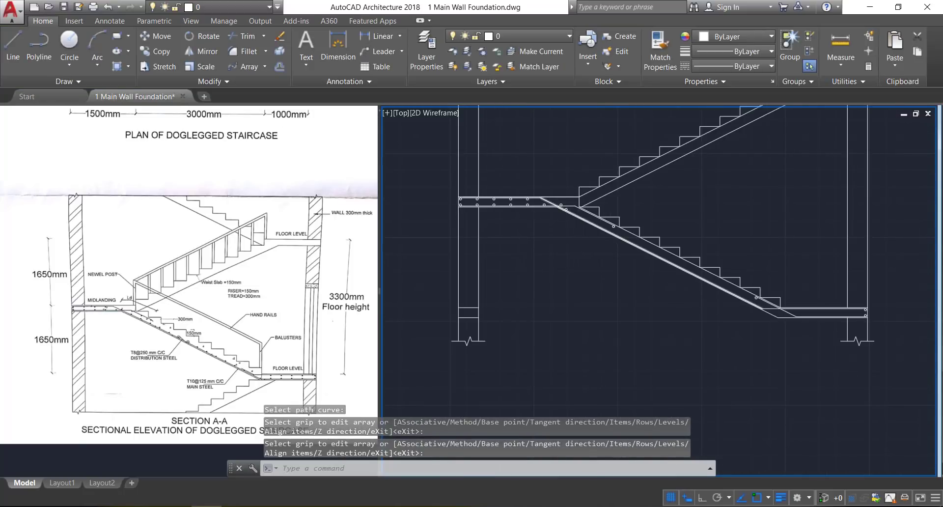
scroll(579, 215, "up", 6)
Step: Path-array the circle beside the sloping slab along that line at 250 spacing
left_click(488, 200)
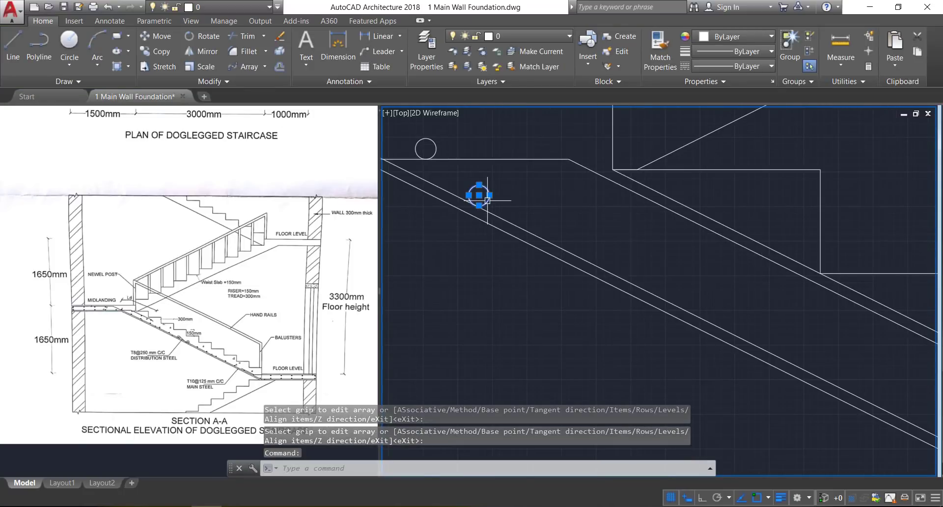
key("Return")
left_click(508, 221)
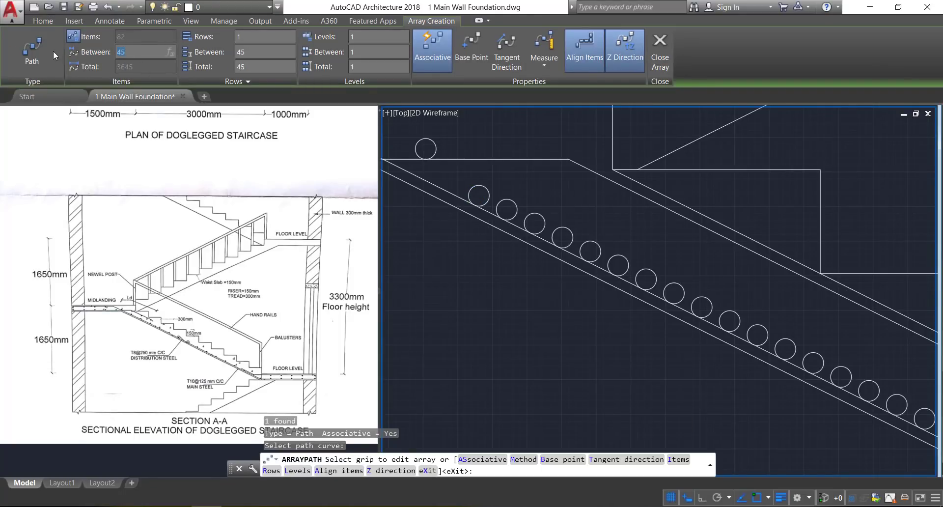
type("250")
key("Return")
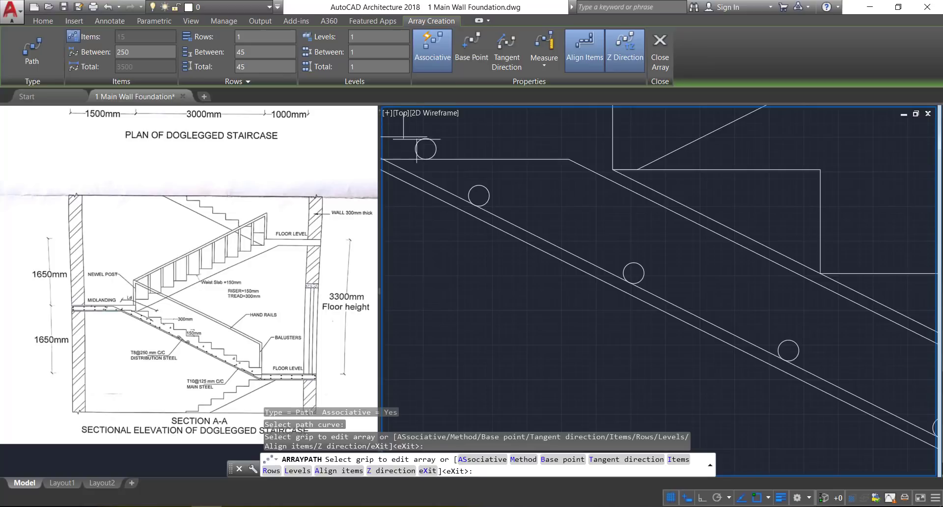
scroll(417, 167, "down", 6)
scroll(542, 213, "up", 6)
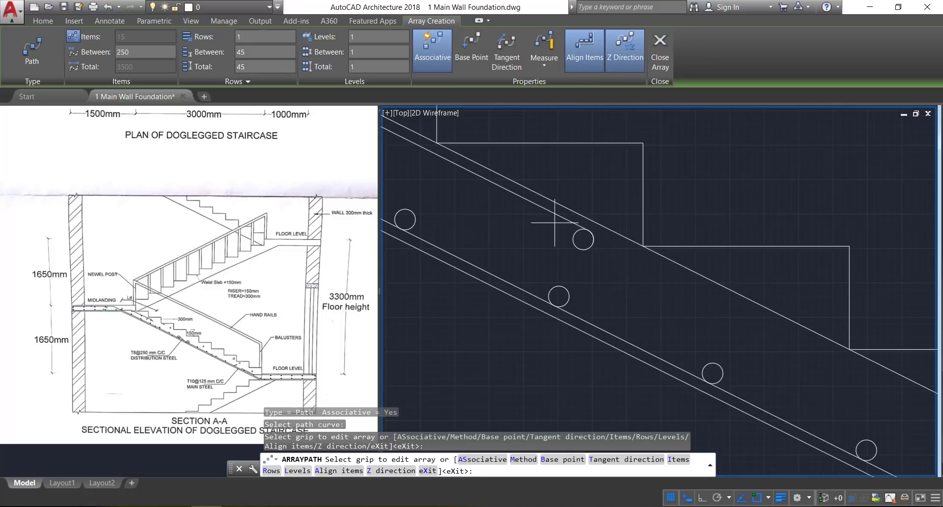
key("Return")
Step: Begin a path array along the upper flight's slab line, then cancel it
left_click(576, 247)
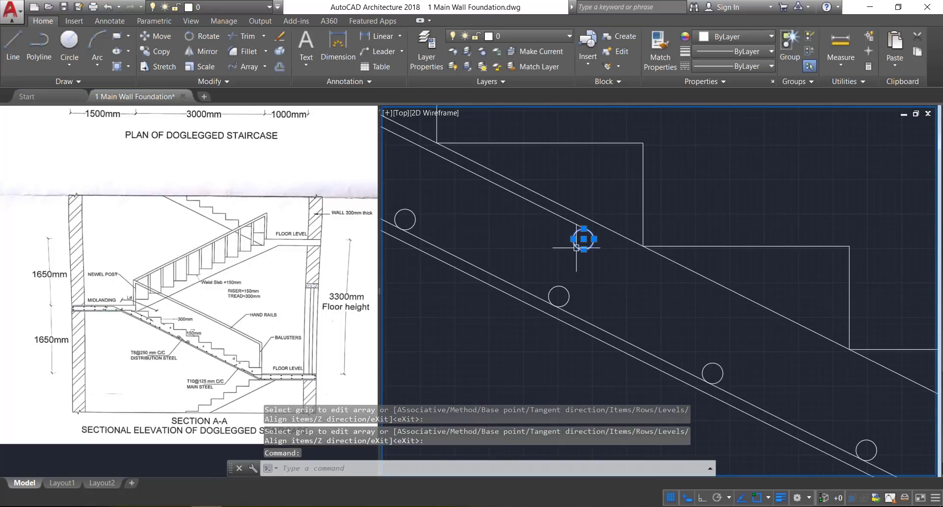
key("Return")
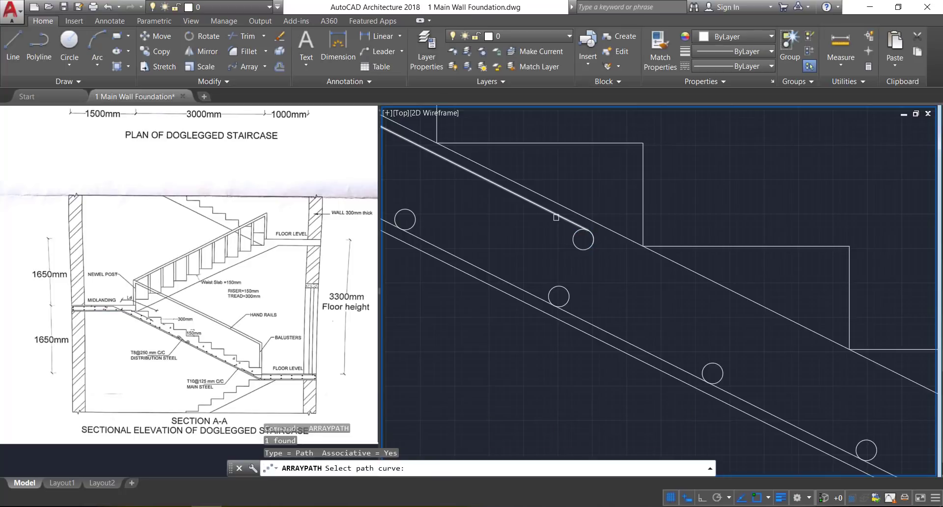
left_click(557, 217)
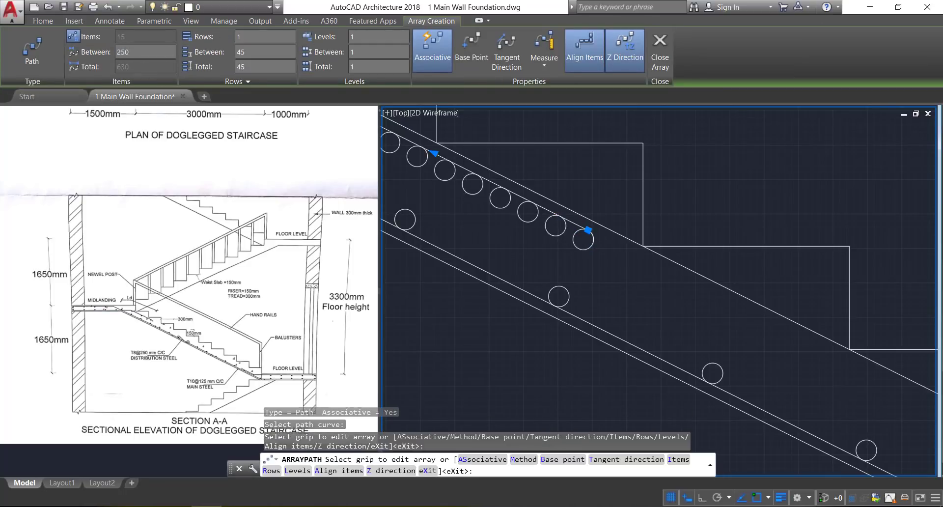
scroll(535, 224, "down", 3)
key("Escape")
scroll(535, 225, "down", 6)
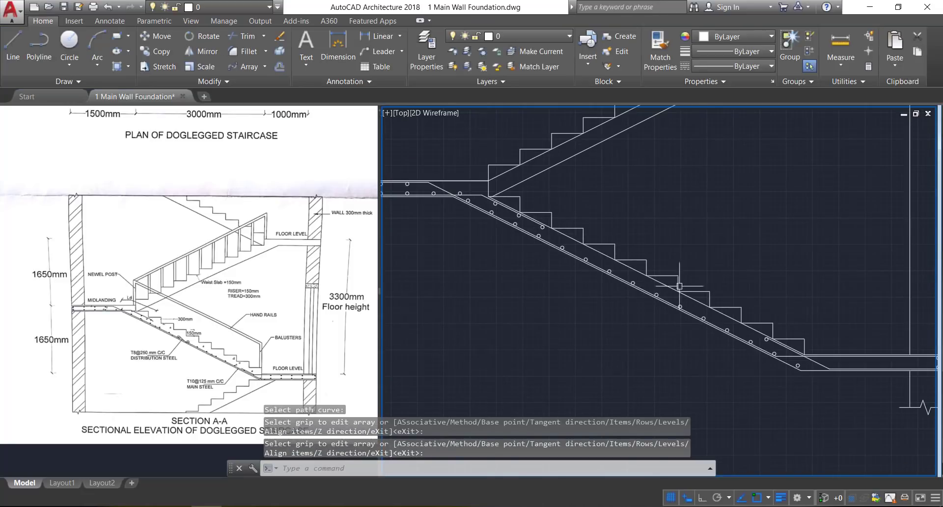
scroll(690, 317, "up", 9)
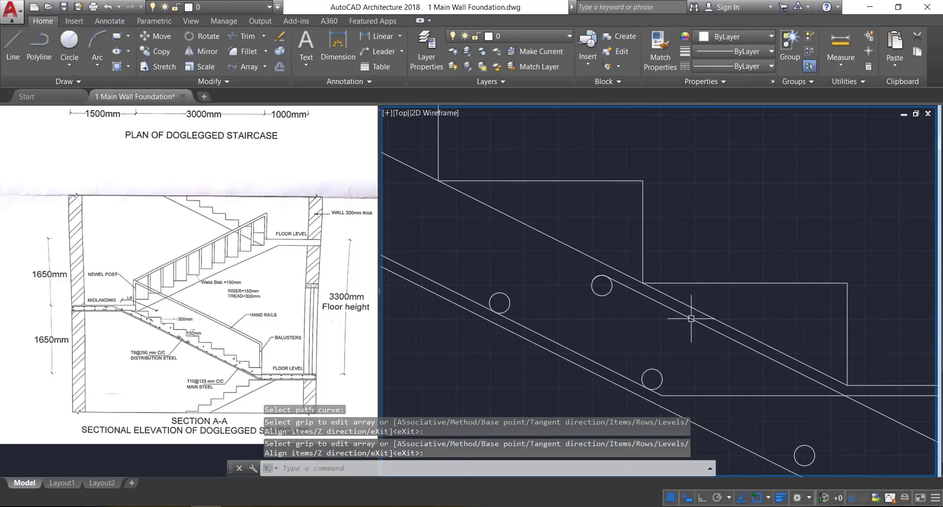
Step: Path-array another rebar circle along the sloped slab line at 250 spacing
left_click(610, 293)
key("Return")
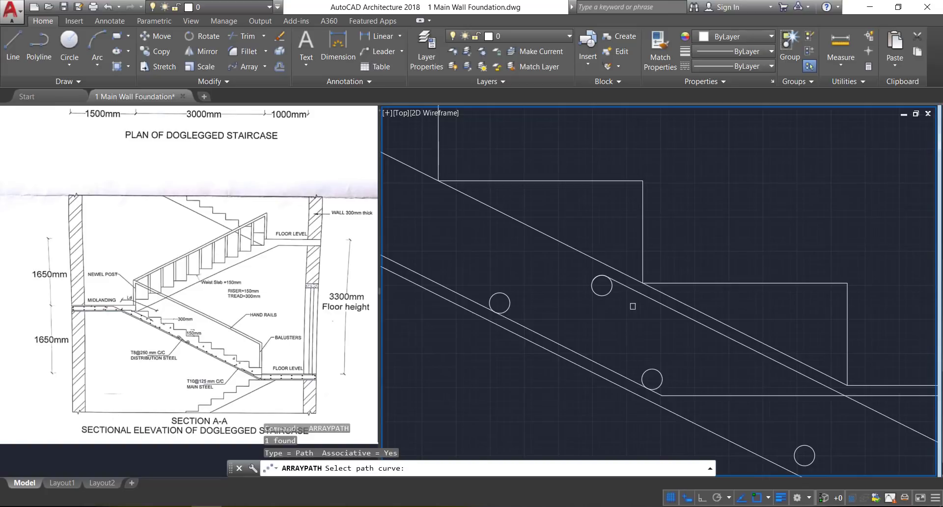
left_click(638, 294)
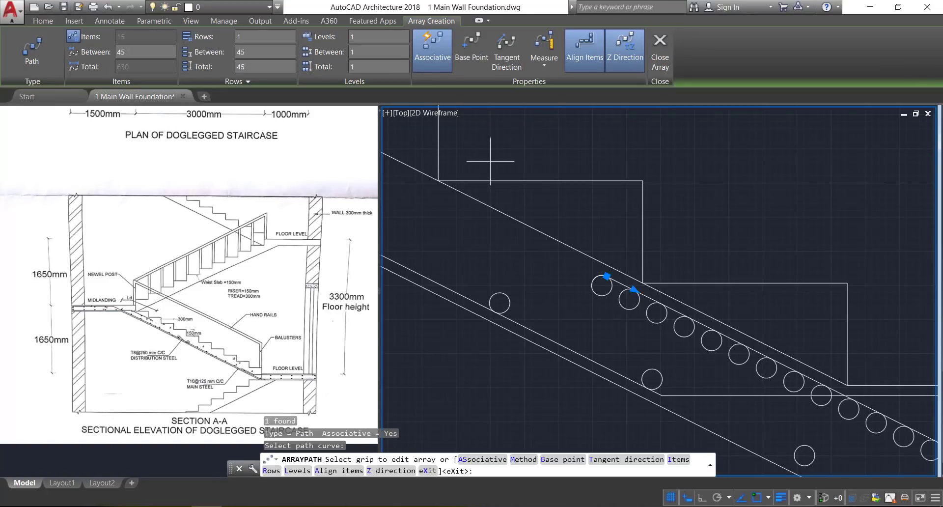
type("250")
key("Return")
scroll(524, 169, "down", 5)
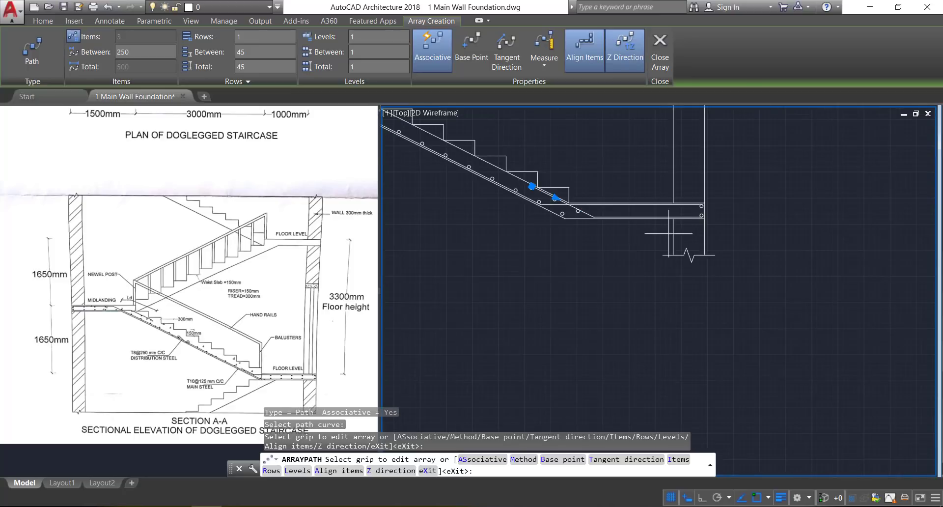
scroll(681, 229, "up", 4)
key("Return")
Step: ARRAYPATH the upper slab-end circle along the upper horizontal line: 7 circles at 250
scroll(727, 172, "up", 4)
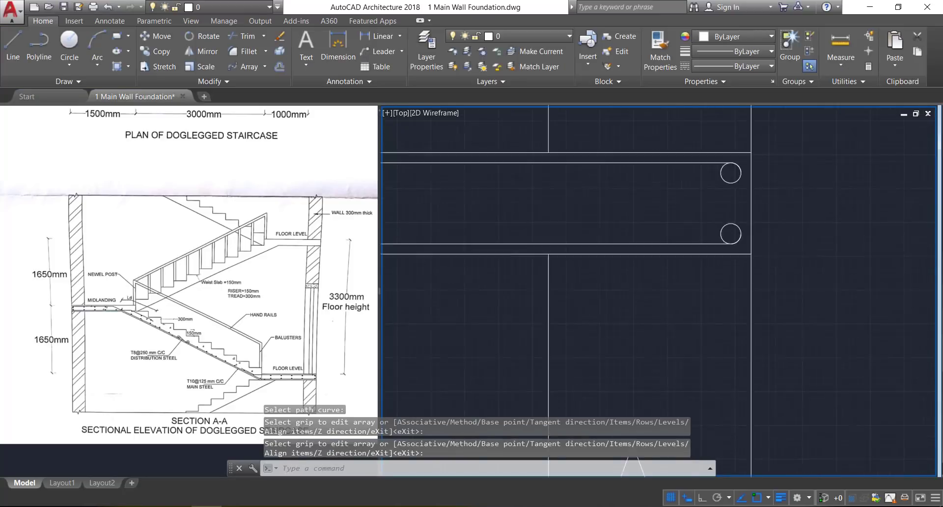
left_click(724, 174)
left_click(699, 175)
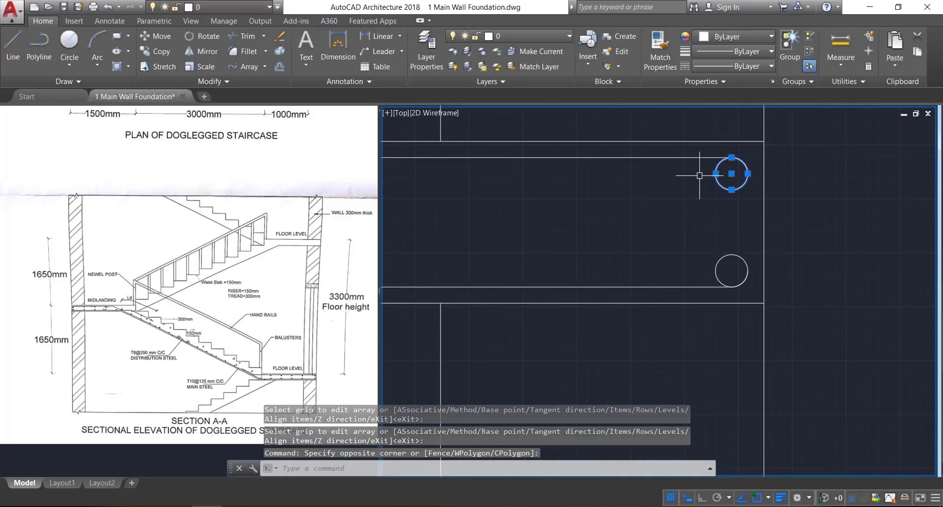
type("arraypath")
key("Return")
left_click(686, 157)
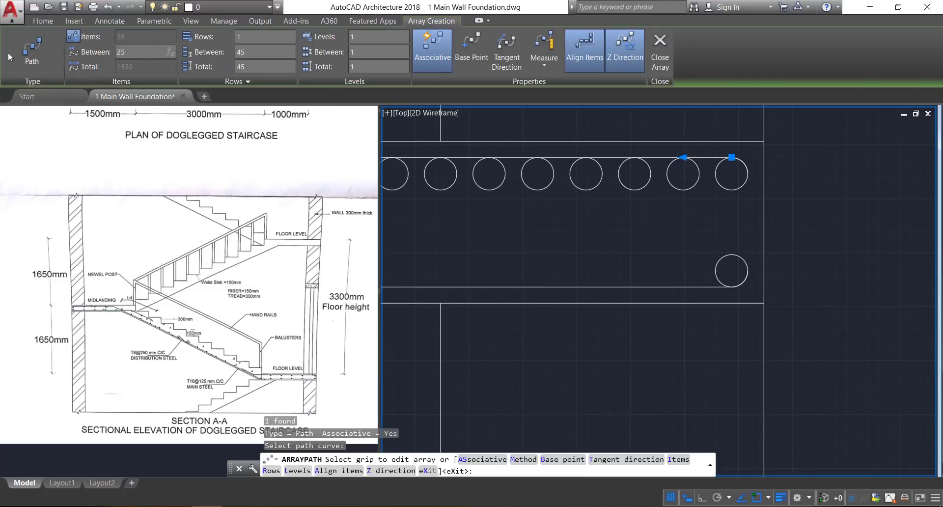
key("Return")
scroll(653, 248, "down", 3)
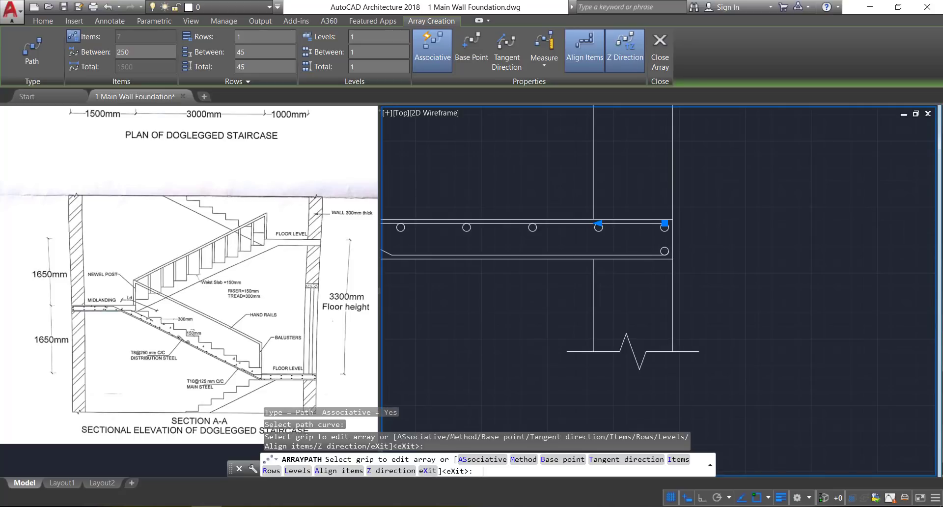
key("Return")
scroll(653, 248, "up", 6)
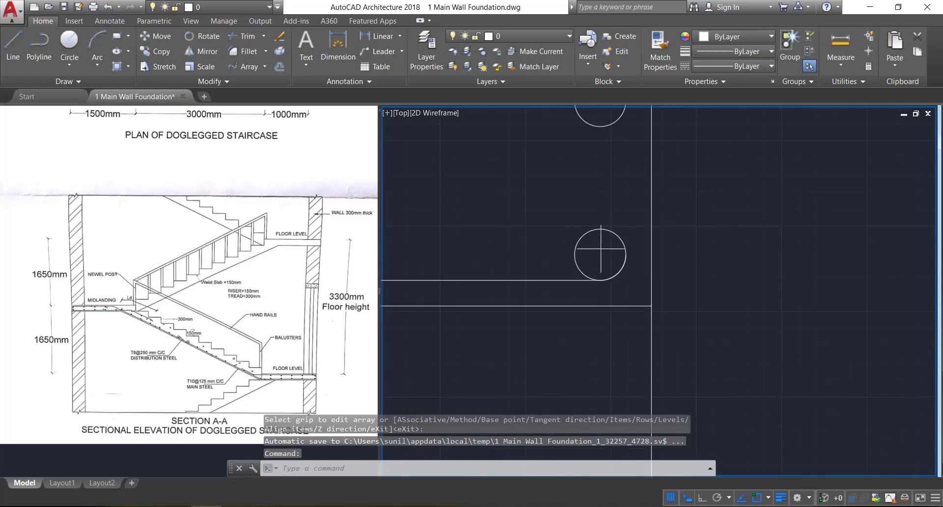
Step: Path-array the lower slab circle along the horizontal line: 5 circles at 250 spacing
left_click_drag(601, 255, 544, 223)
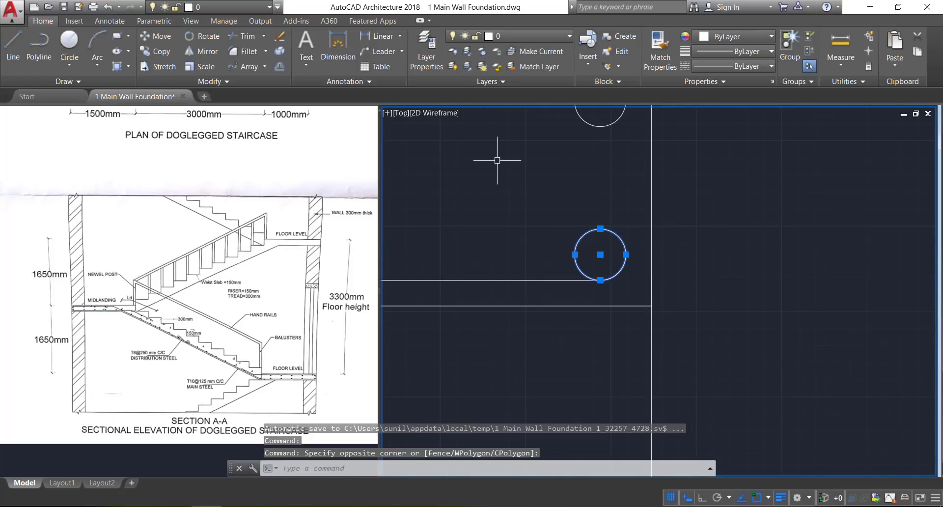
key("Return")
left_click(544, 280)
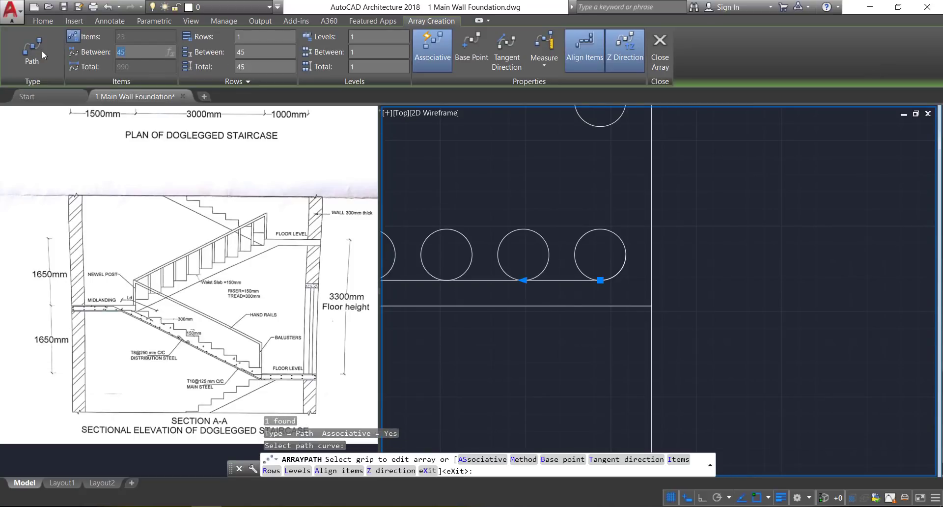
type("250")
key("Return")
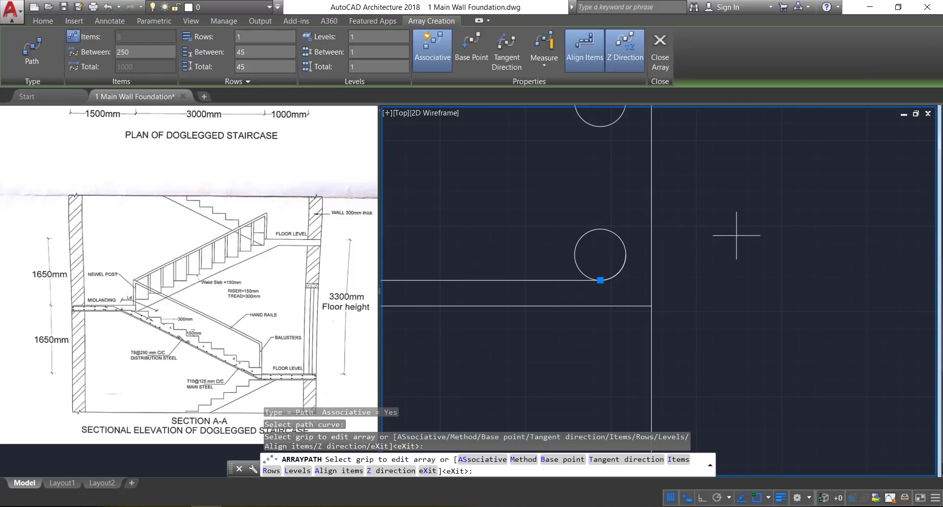
scroll(794, 280, "down", 5)
scroll(794, 281, "down", 4)
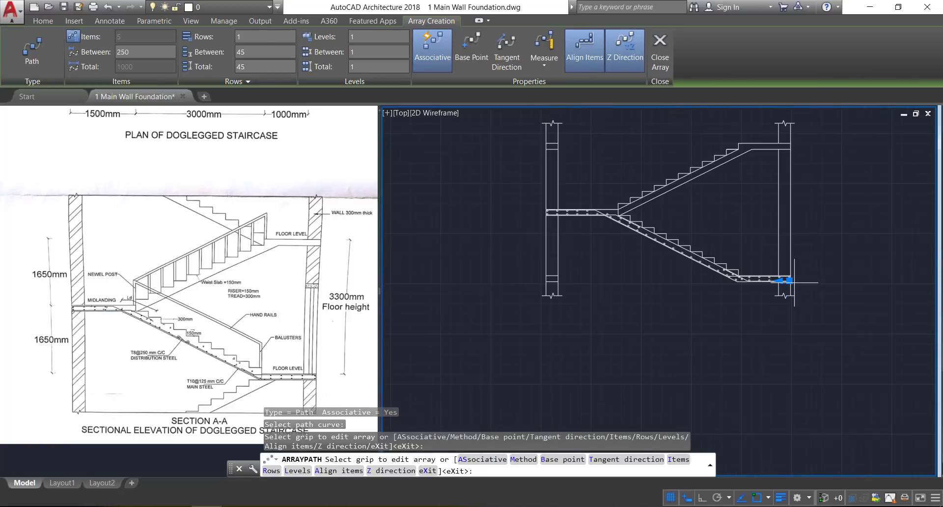
key("Return")
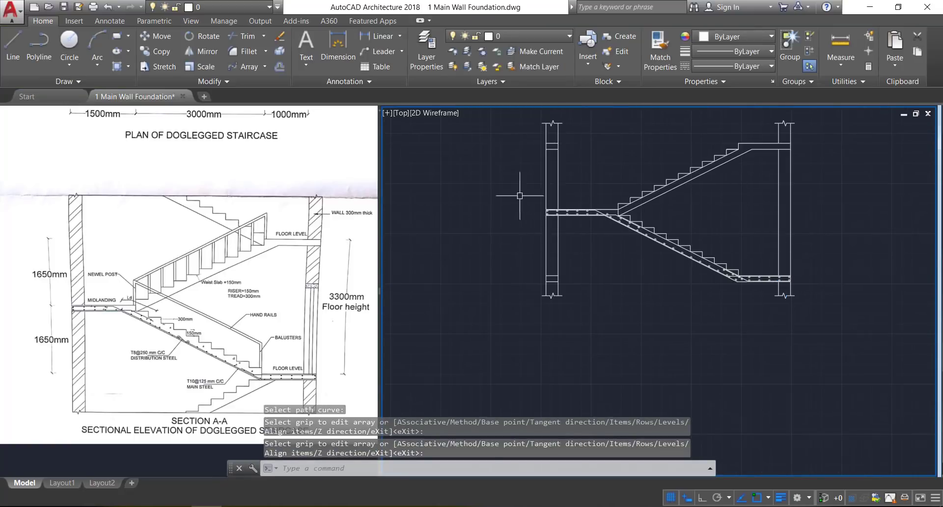
left_click(516, 179)
Step: Explode the staircase section's arrays into separate circles
left_click(847, 390)
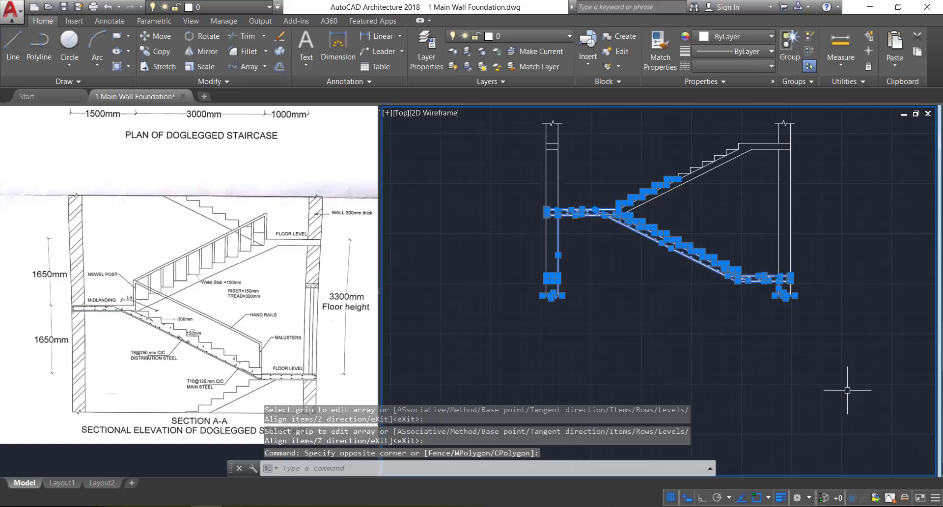
type("x")
key("Return")
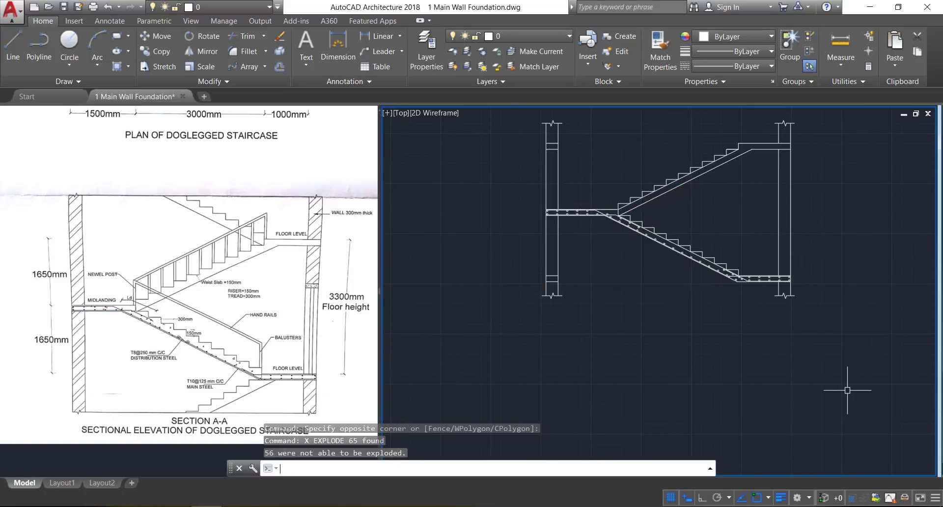
Step: Delete the stray and overlapping circles around the landing and lower flight
scroll(614, 205, "up", 8)
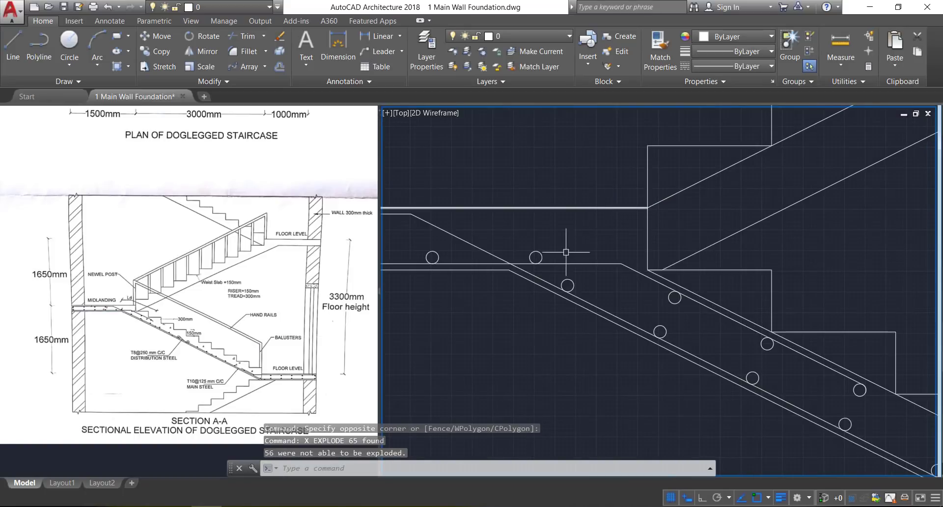
left_click(541, 257)
key("Delete")
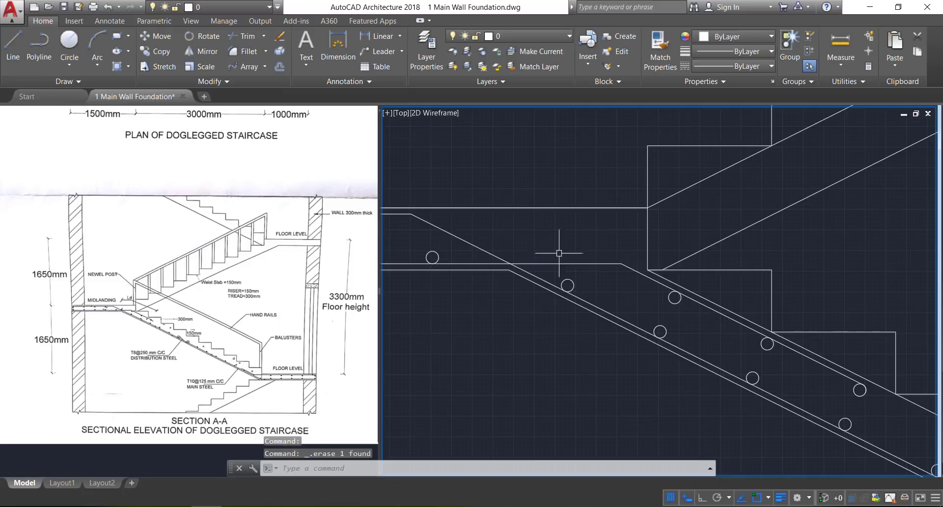
scroll(551, 231, "down", 5)
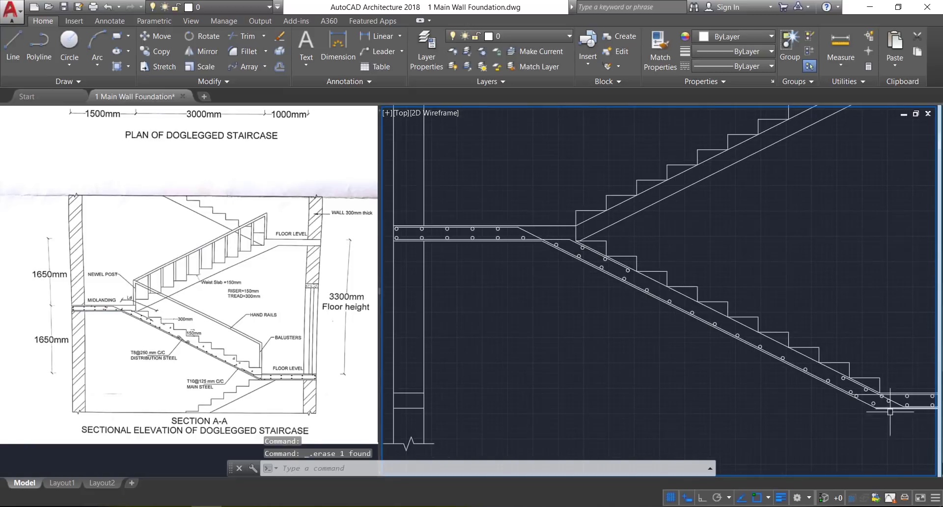
scroll(883, 406, "up", 6)
scroll(822, 395, "up", 2)
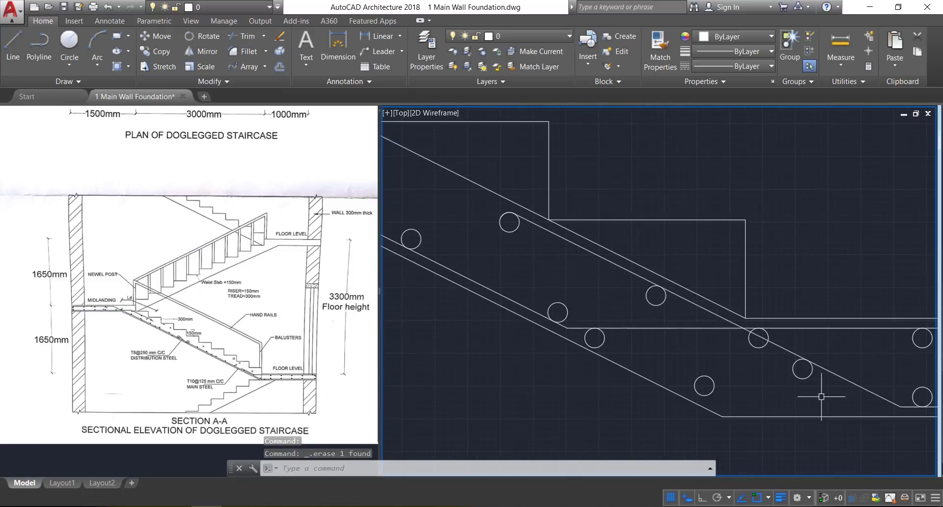
left_click(730, 395)
left_click(692, 371)
key("Delete")
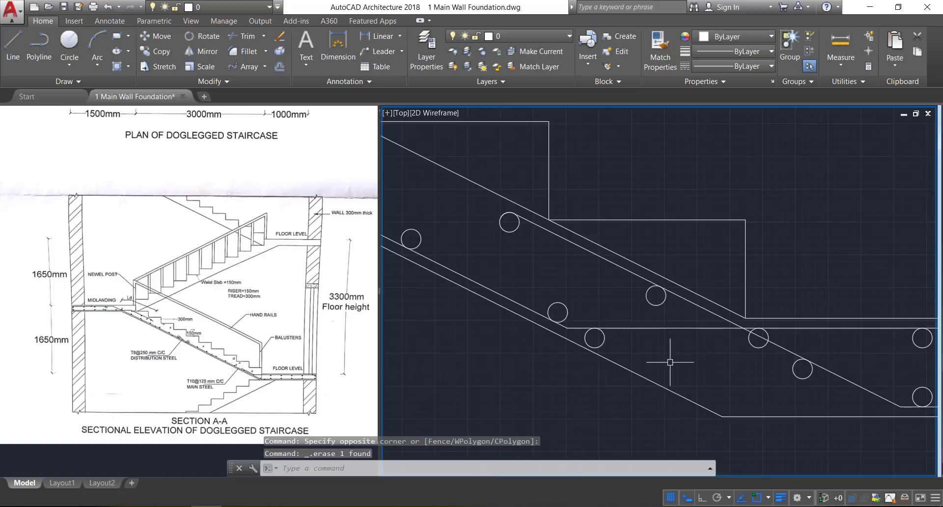
left_click(604, 341)
key("Delete")
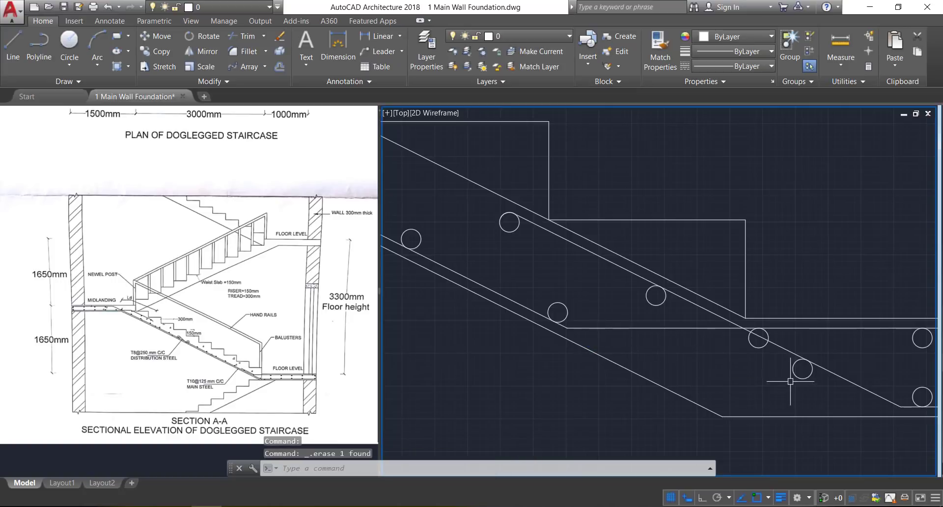
left_click(763, 347)
key("Delete")
left_click(801, 369)
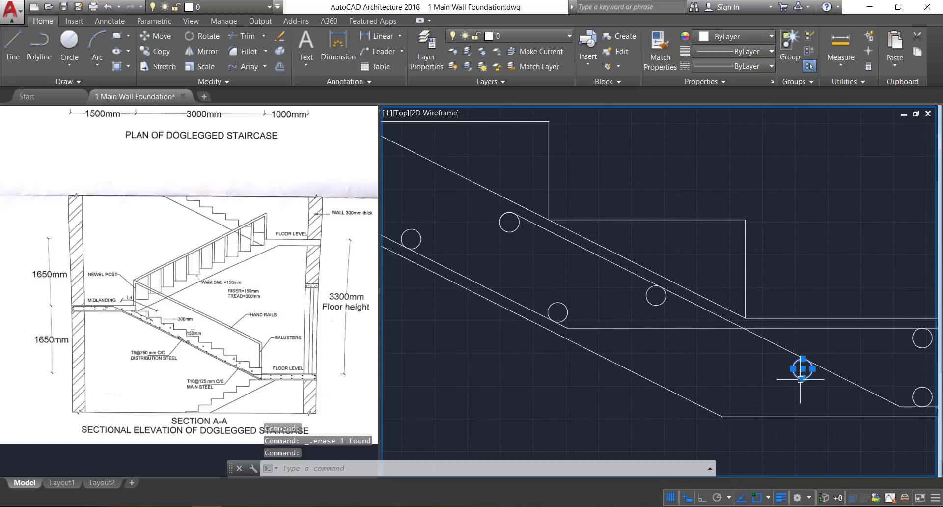
key("Delete")
Step: Remove the two short leftover lines near the top of the left wall
scroll(715, 349, "down", 5)
scroll(705, 352, "down", 4)
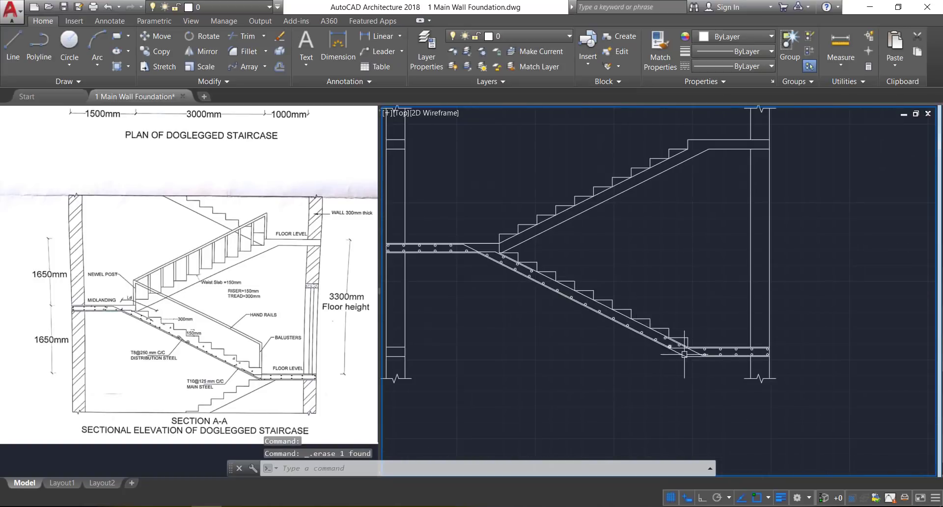
middle_click_drag(544, 322, 583, 327)
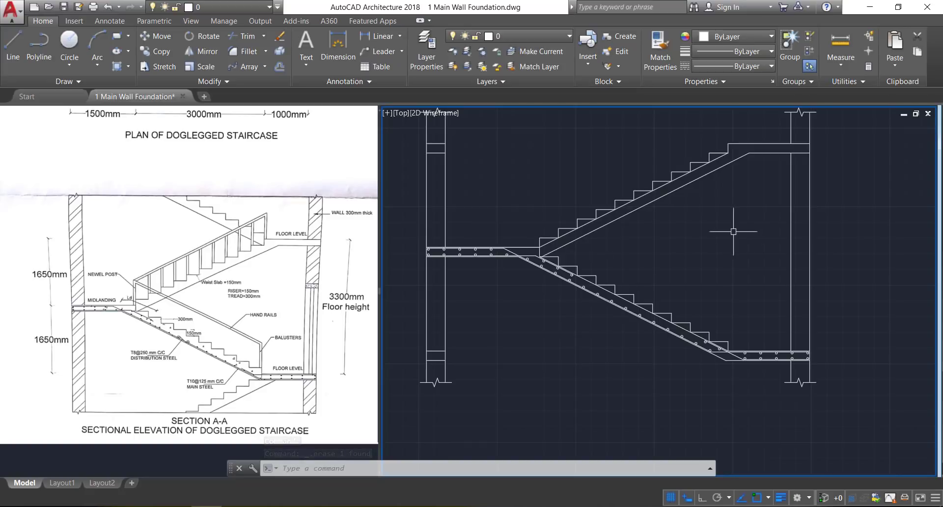
middle_click_drag(581, 317, 573, 355)
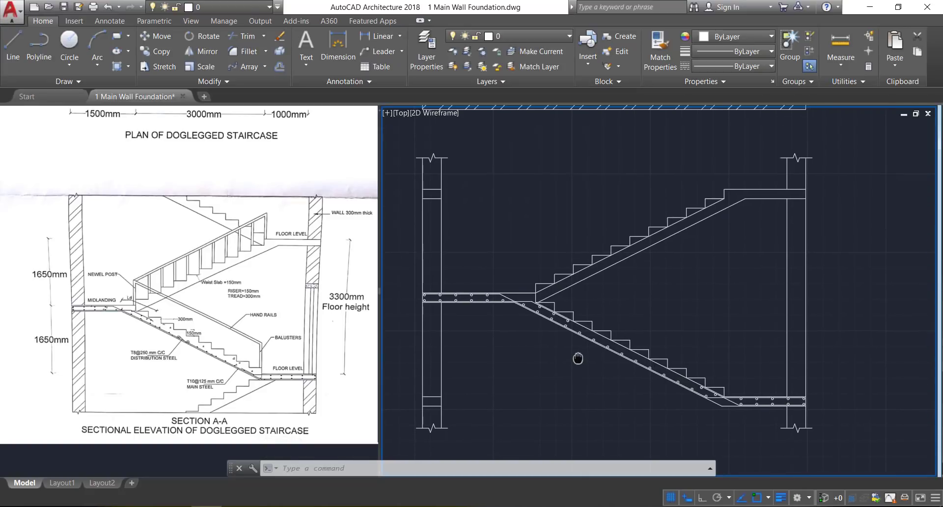
left_click(444, 197)
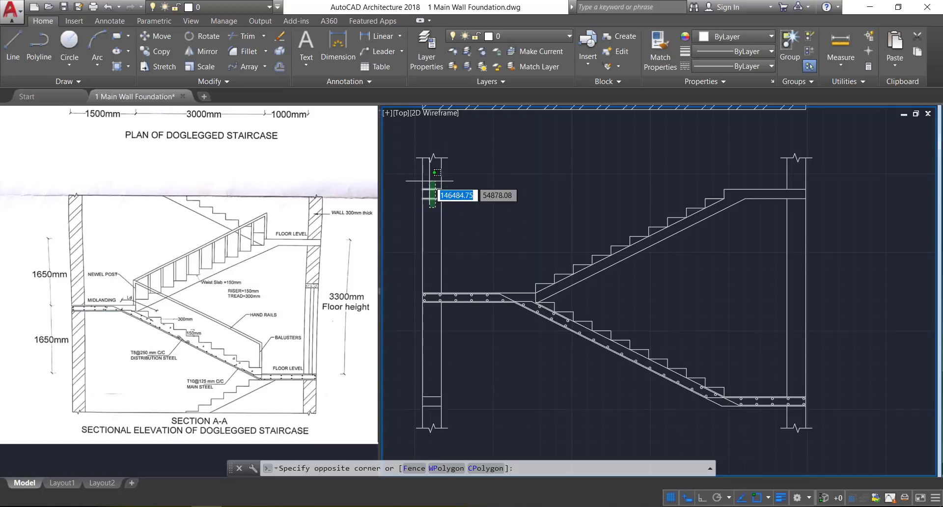
left_click(431, 180)
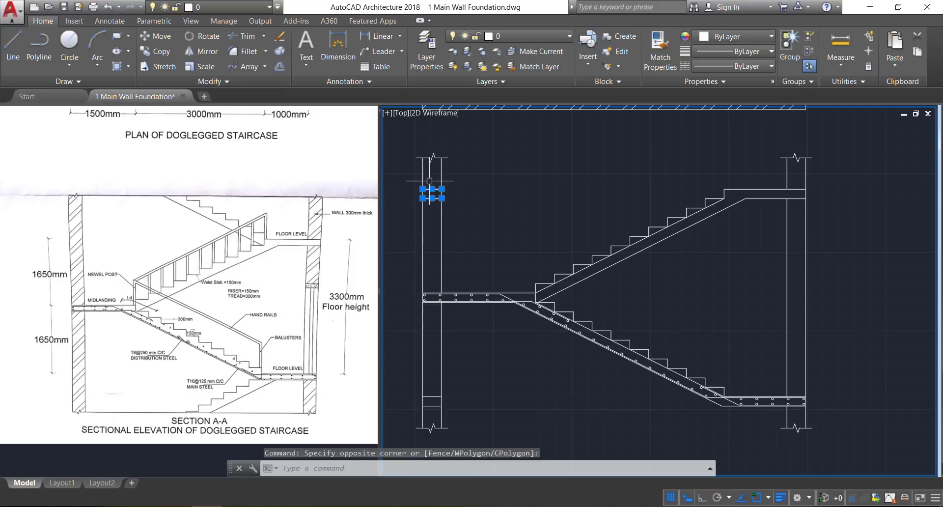
key("Delete")
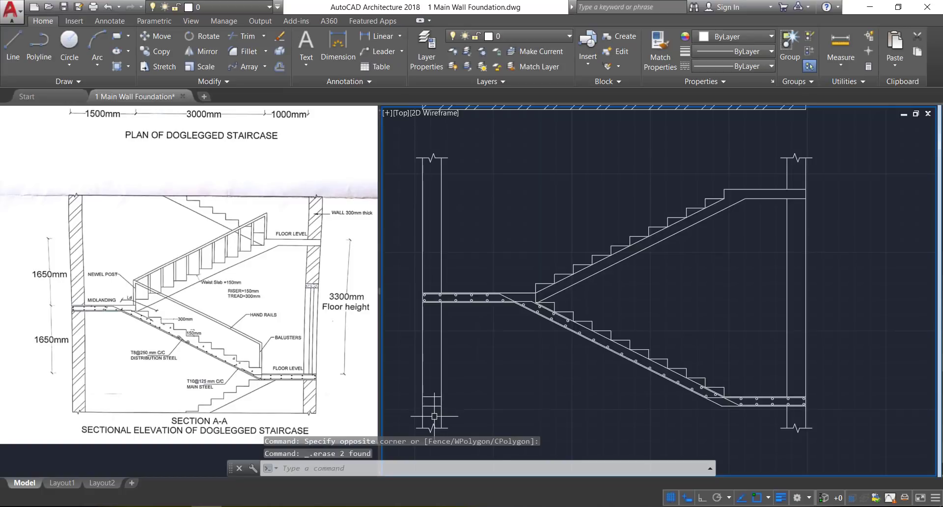
left_click(434, 416)
left_click(496, 370)
scroll(766, 262, "down", 2)
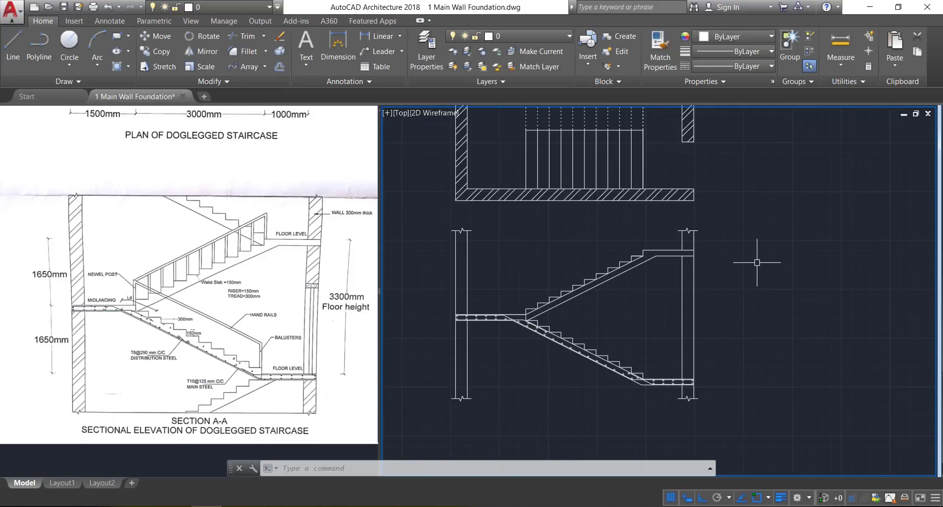
Step: Draw a 750-long vertical newel post from the upper flight's bottom step
left_click(12, 46)
scroll(550, 322, "up", 5)
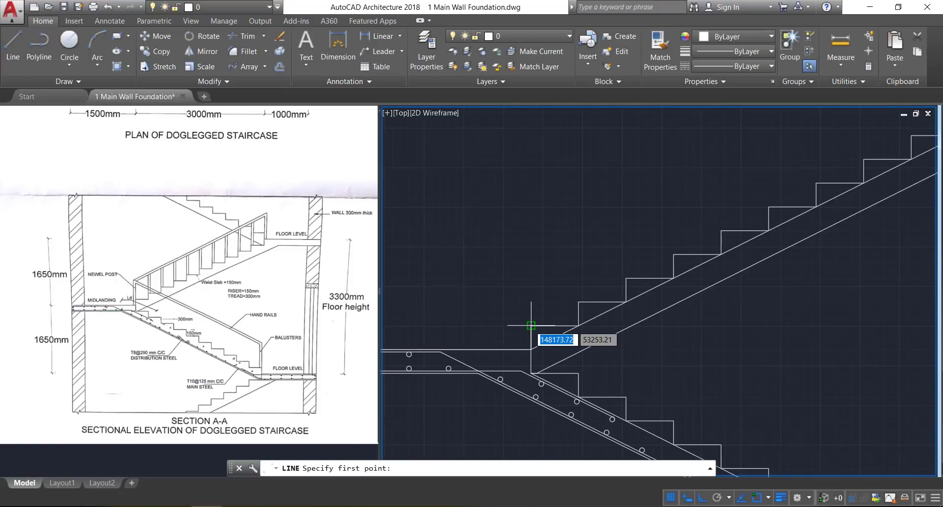
left_click(531, 325)
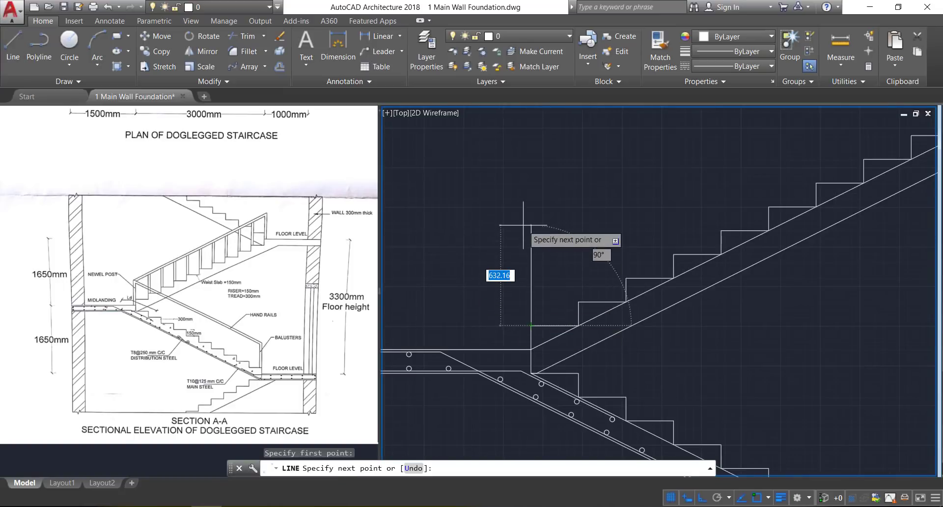
type("750")
key("Return")
key("Return")
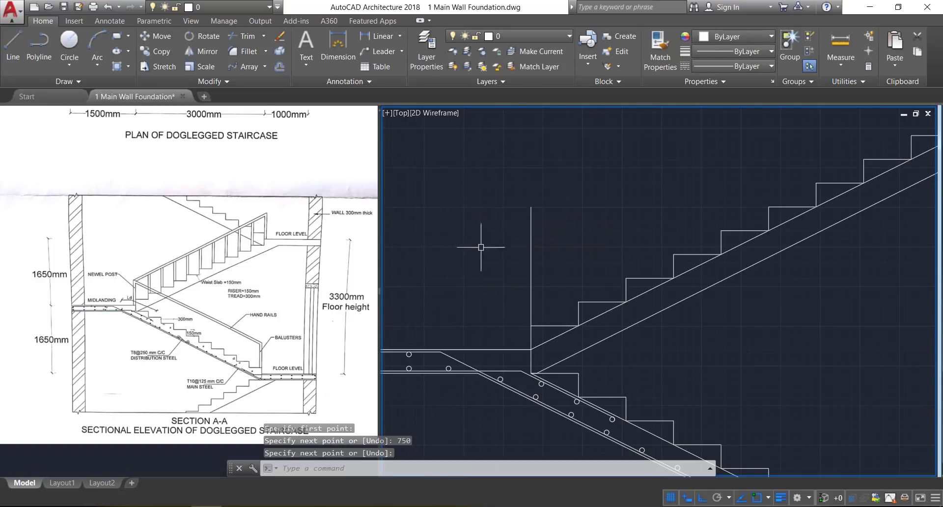
scroll(485, 266, "down", 6)
Step: Draw a second 750-long vertical newel post at the top of the upper flight
scroll(605, 214, "up", 6)
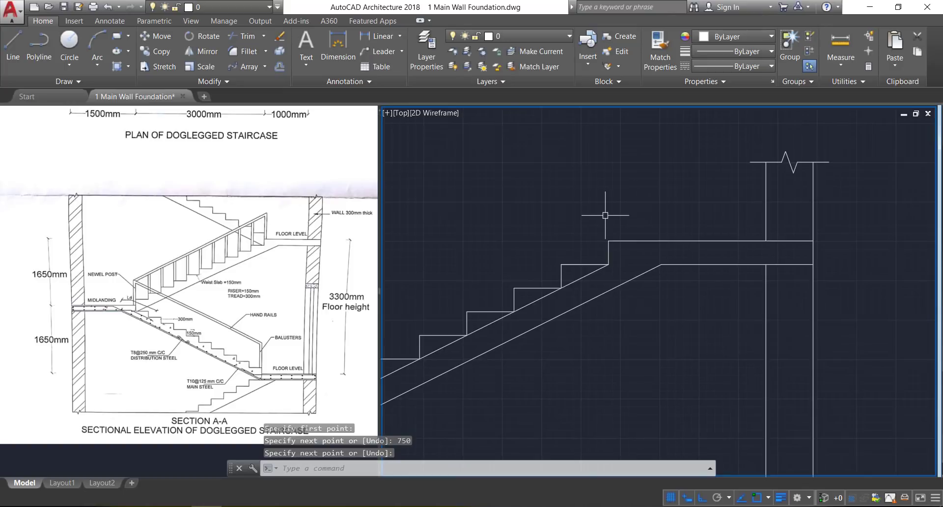
key("Return")
left_click(608, 219)
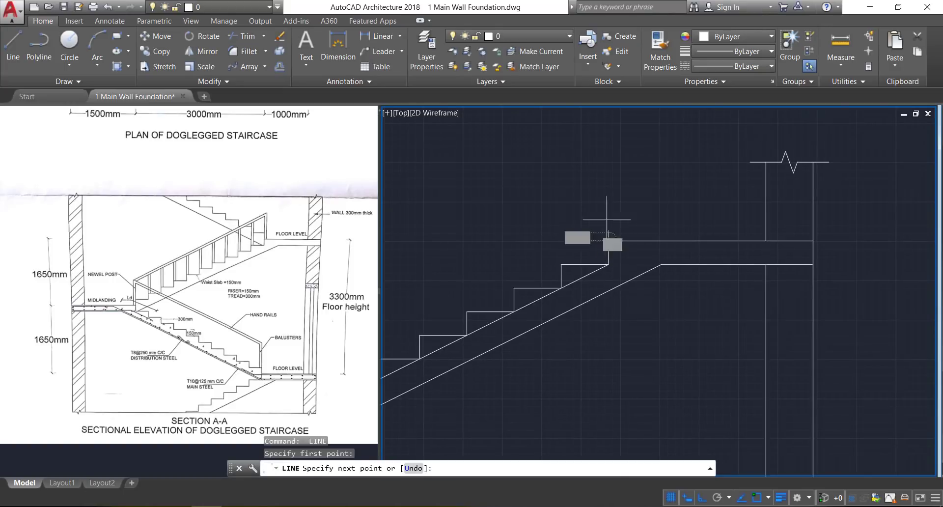
type("75")
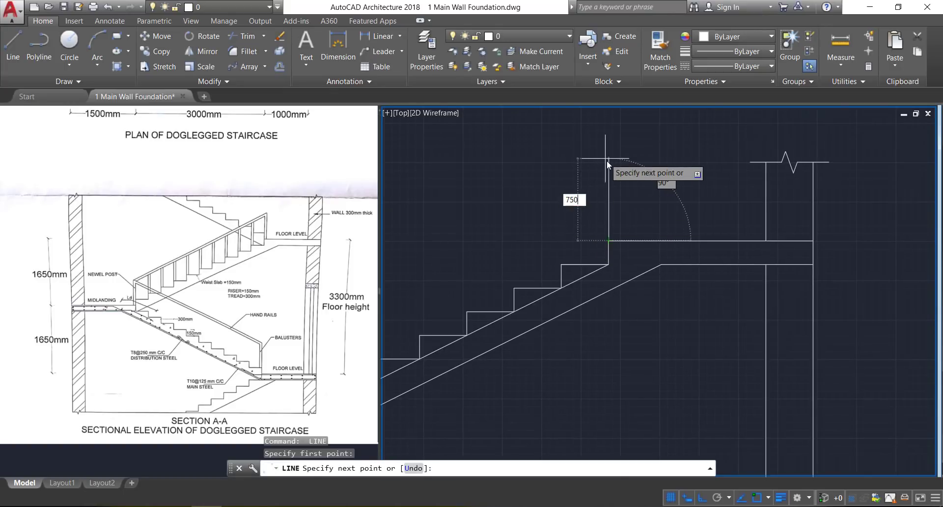
type("0")
key("Return")
key("Return")
scroll(701, 228, "down", 3)
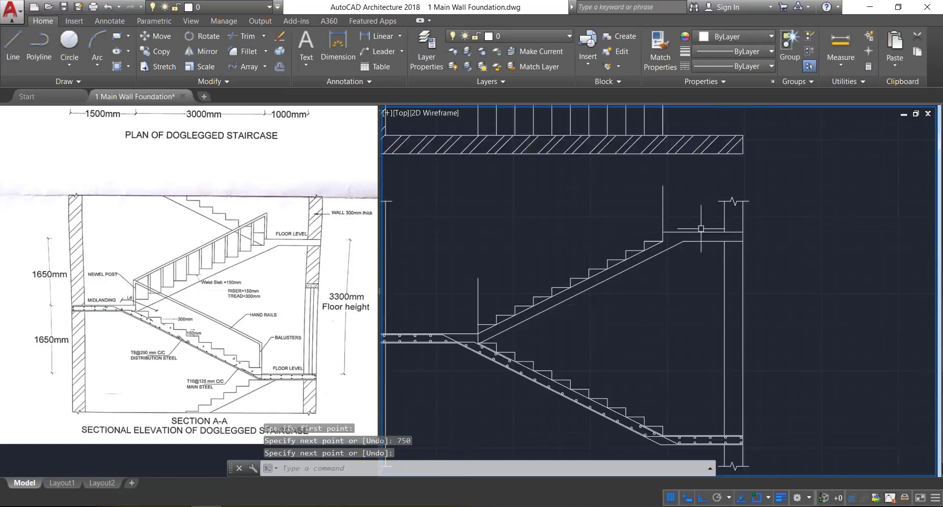
scroll(701, 229, "down", 2)
Step: Offset the upper flight's waist-slab line through the post tops to form the sloped handrail
left_click(664, 250)
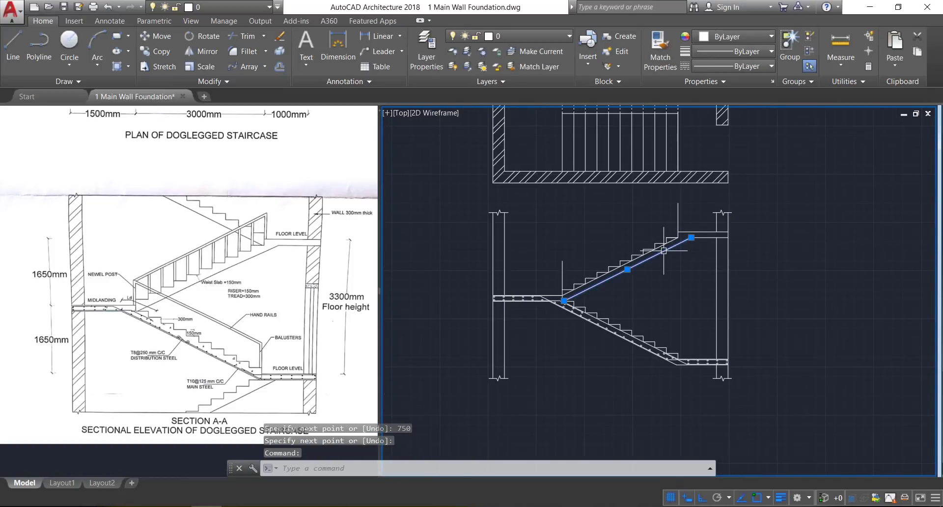
left_click(280, 68)
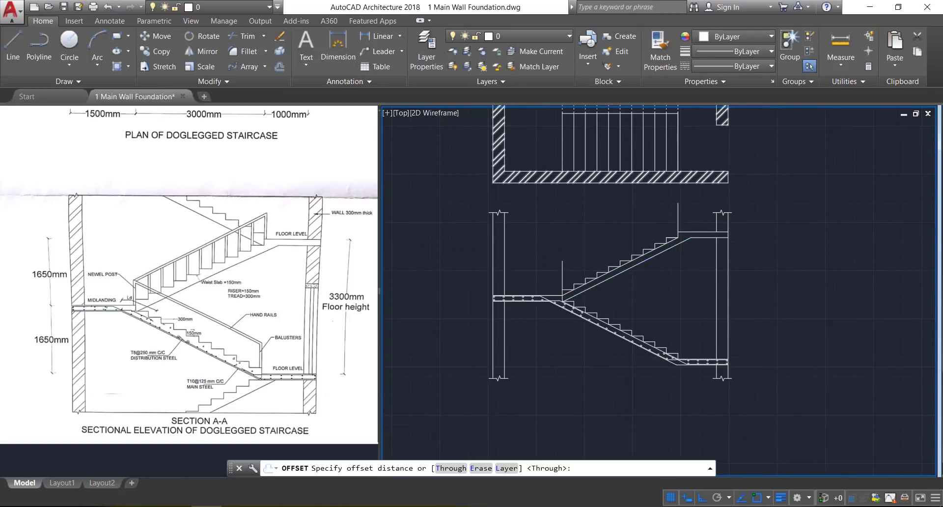
left_click(442, 468)
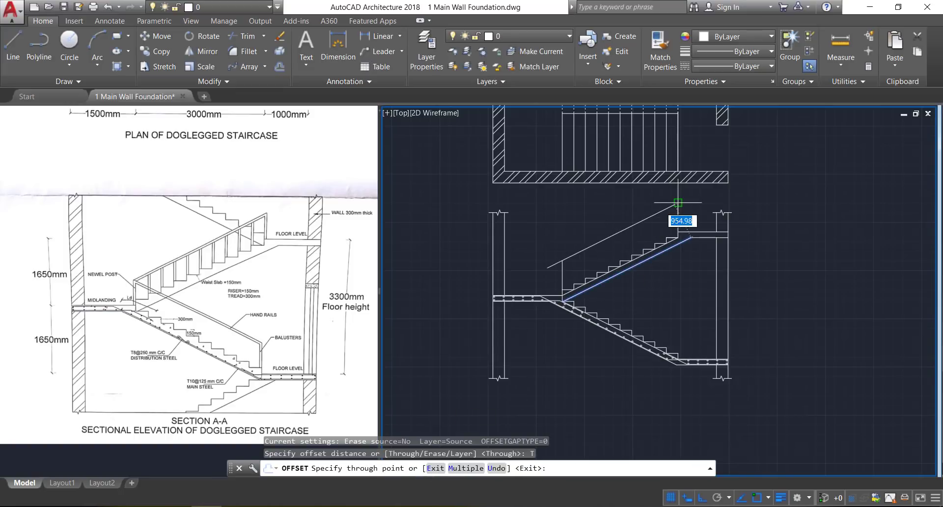
scroll(683, 202, "up", 5)
left_click(685, 211)
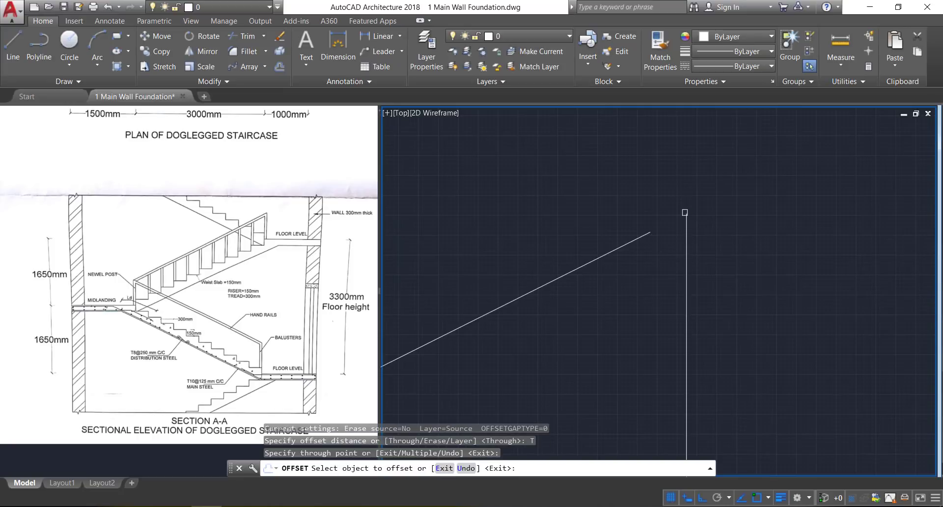
scroll(708, 176, "down", 5)
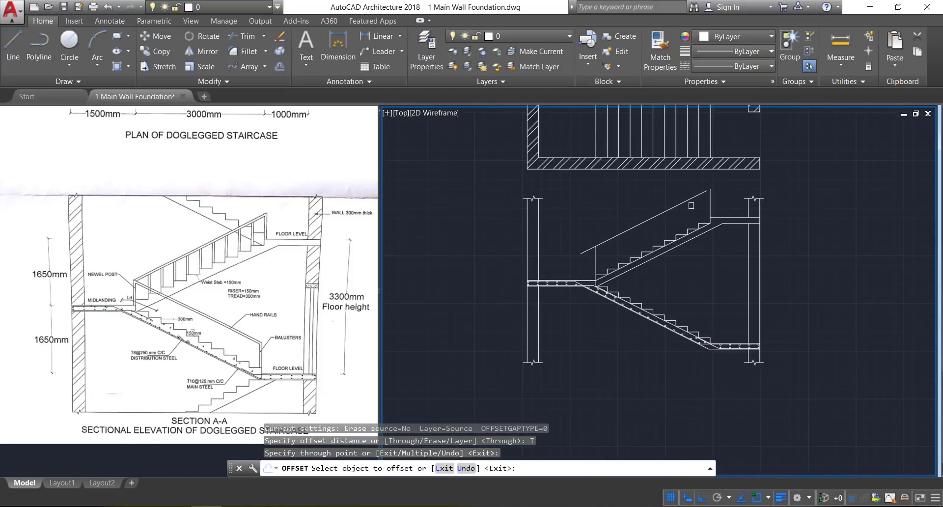
key("Return")
key("Return")
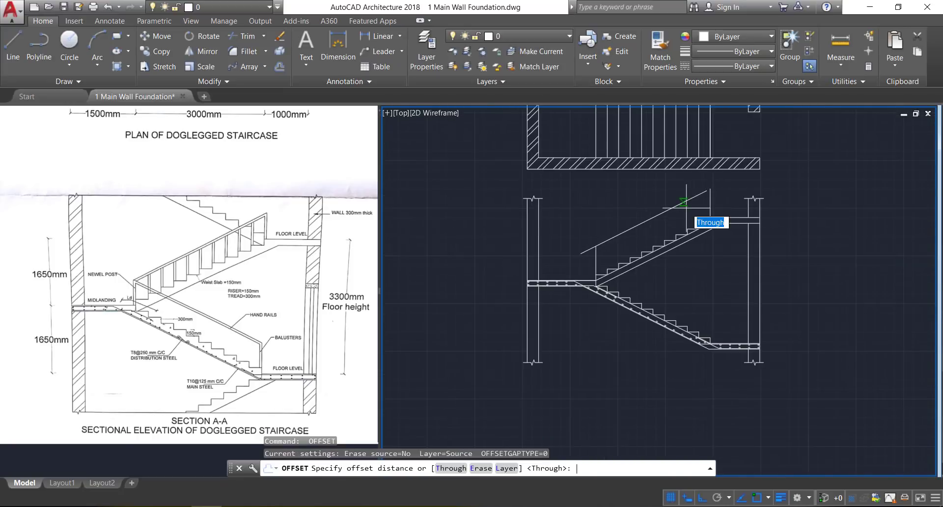
Step: Offset the handrail and both newel post lines by 40 to make double lines
type("40")
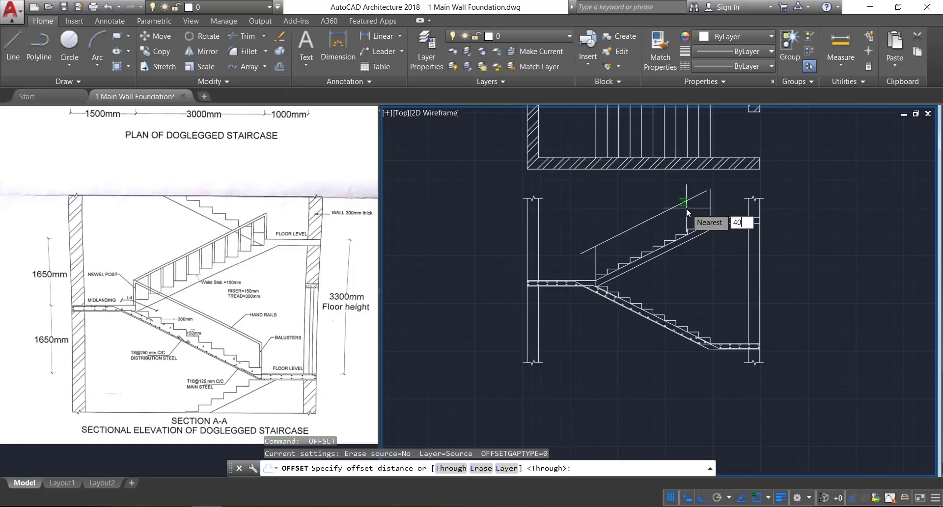
key("Return")
scroll(663, 220, "up", 6)
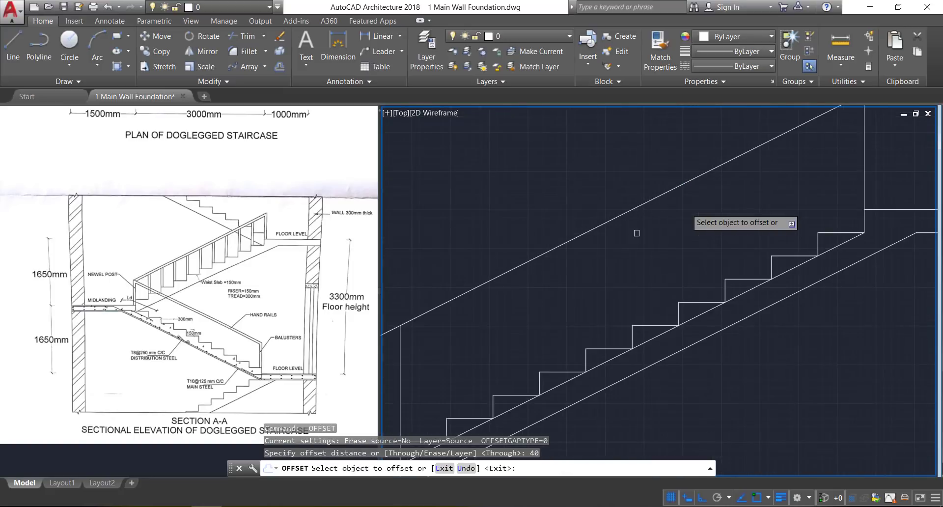
scroll(471, 321, "down", 4)
left_click(473, 308)
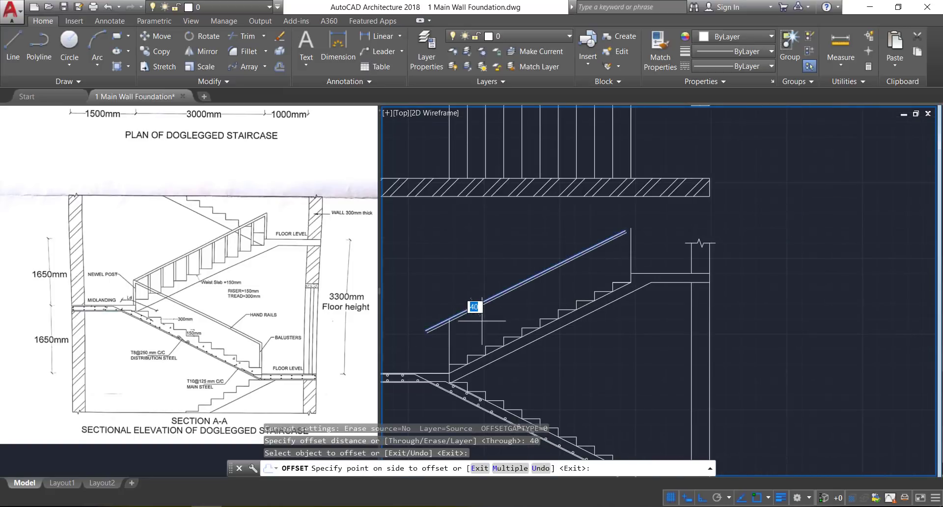
left_click(476, 324)
left_click(447, 344)
left_click(484, 336)
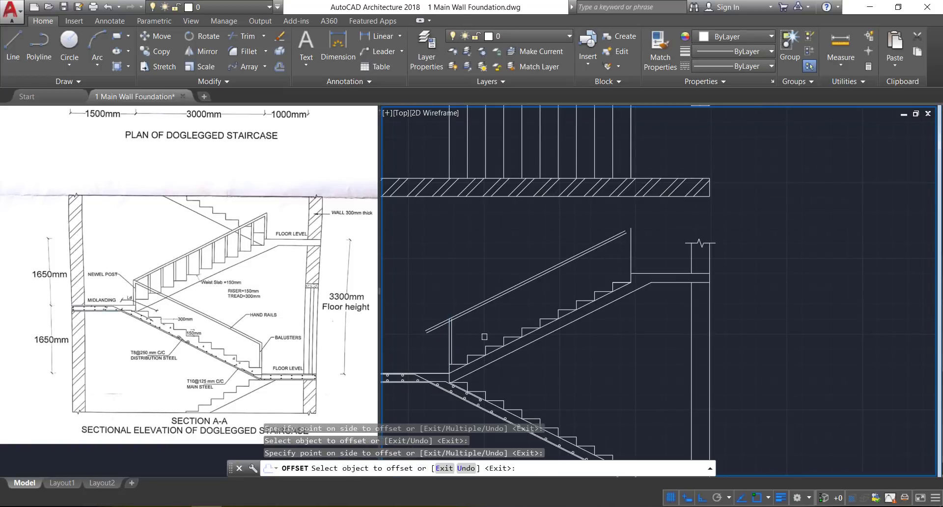
left_click(632, 252)
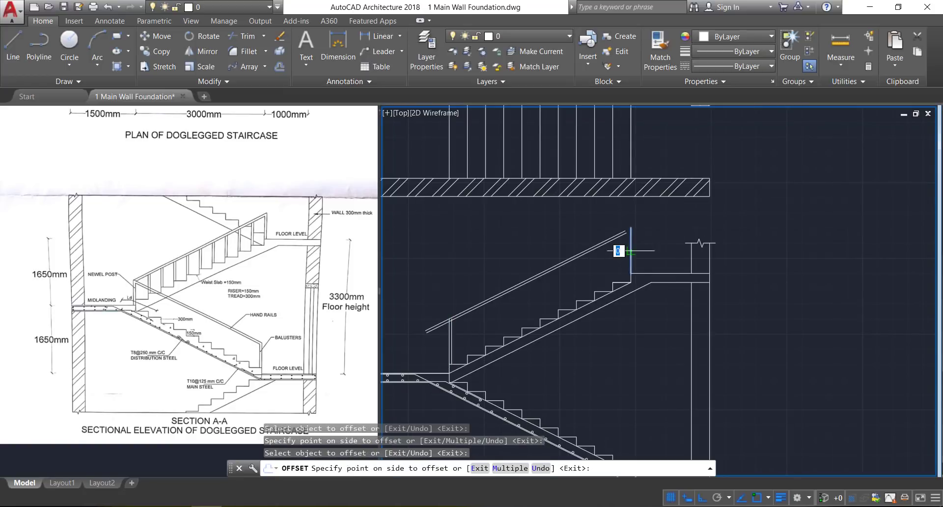
left_click(667, 246)
key("Escape")
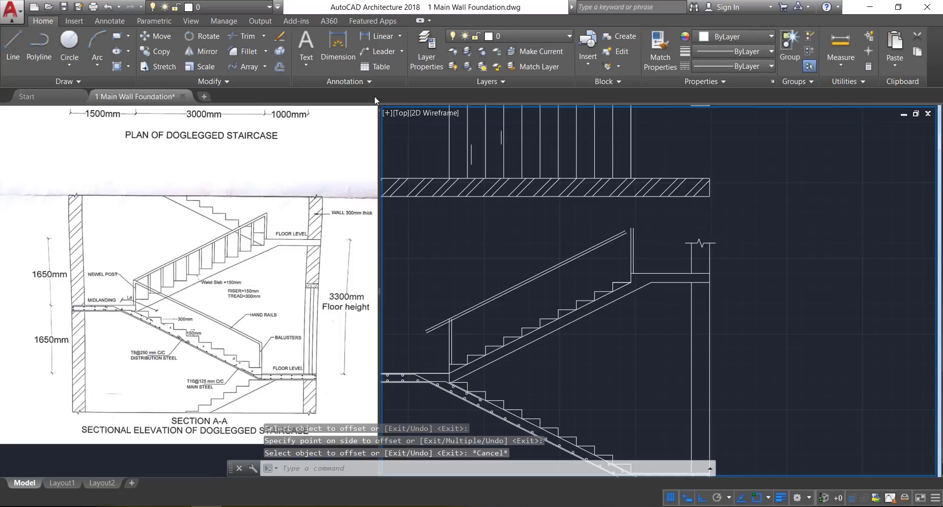
Step: Chamfer both handrail lines to the lower newel post lines with zero distance
left_click(265, 53)
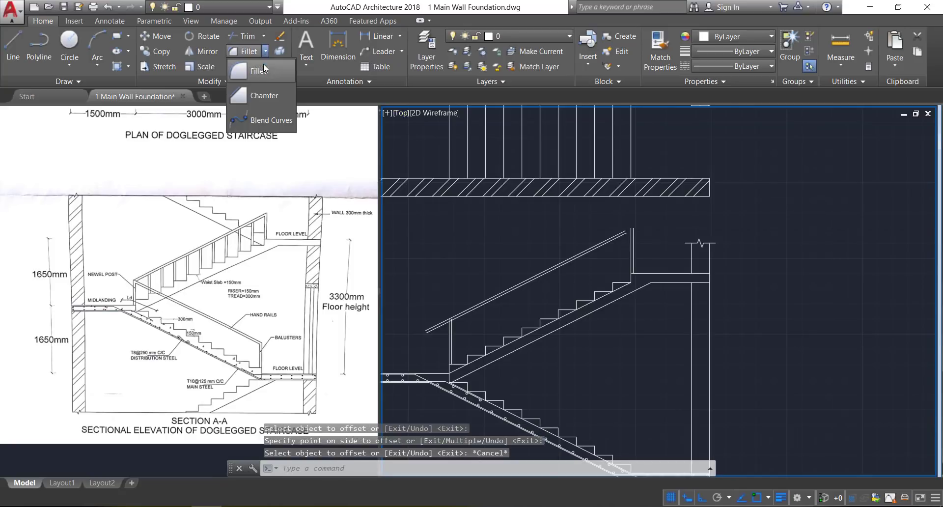
left_click(259, 93)
scroll(433, 339, "up", 6)
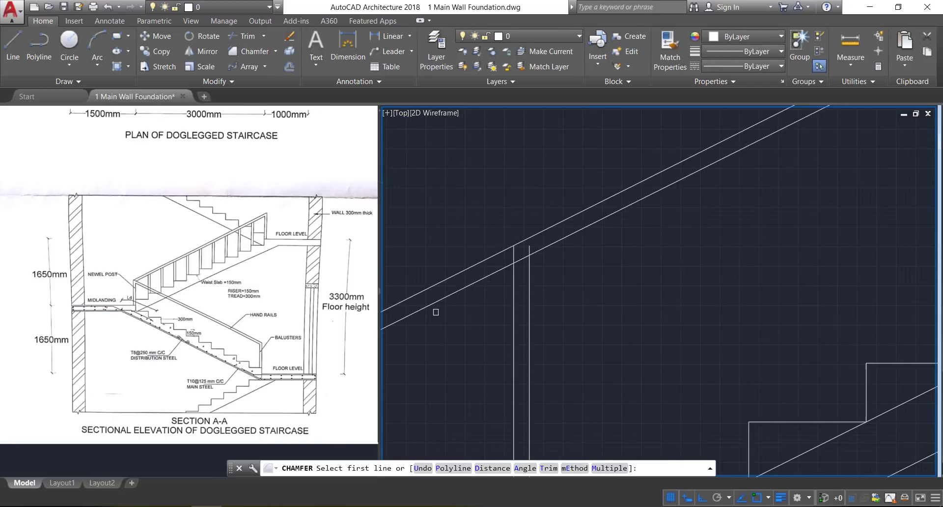
left_click(546, 227)
left_click(512, 287)
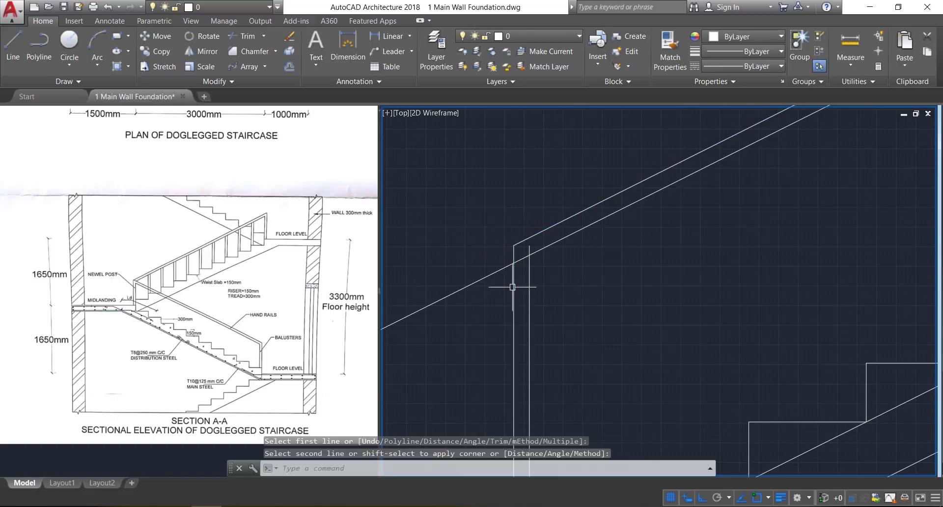
key("Return")
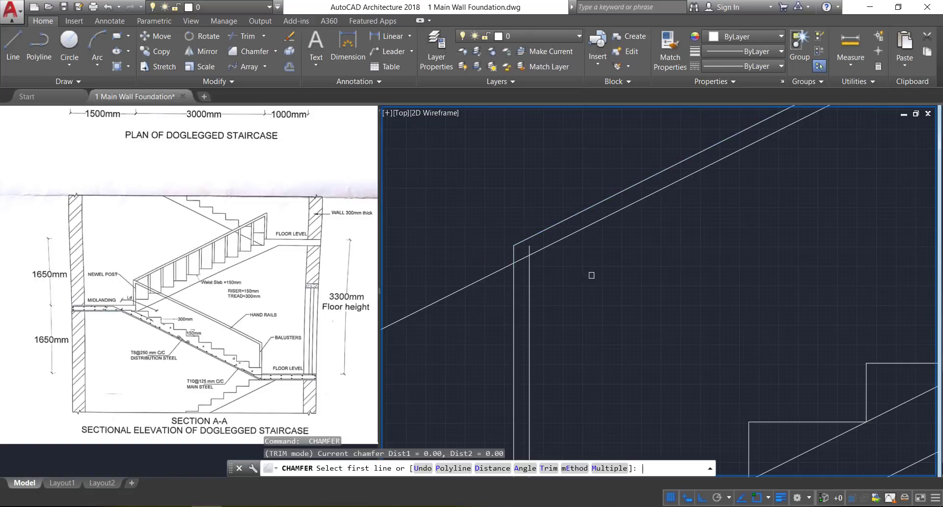
left_click(555, 244)
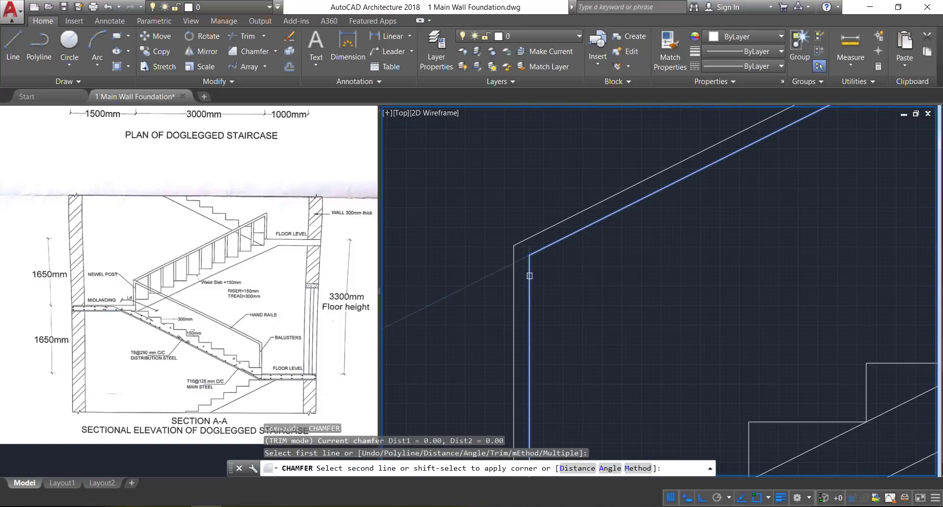
left_click(529, 276)
scroll(596, 276, "down", 5)
scroll(633, 262, "up", 1)
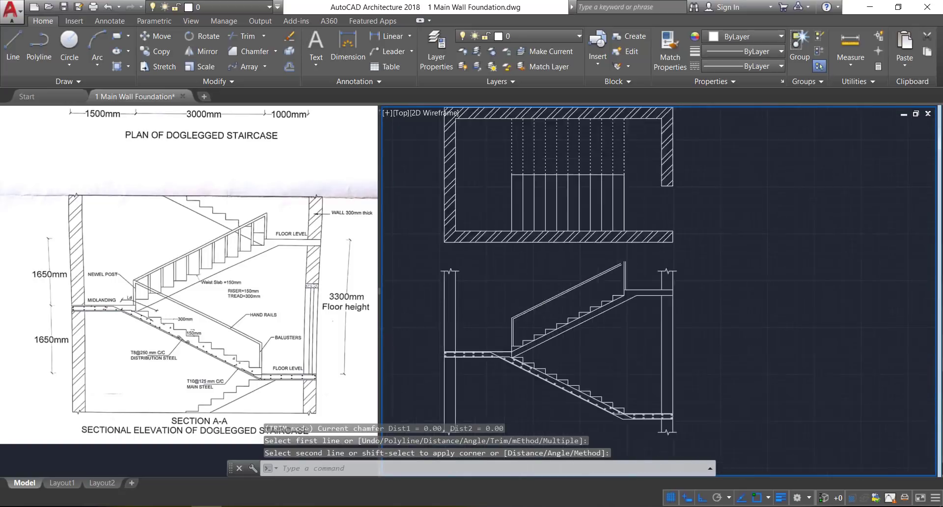
scroll(616, 263, "up", 6)
Step: Close the upper and lower rail lines against the right newel post with zero-distance chamfers
key("Return")
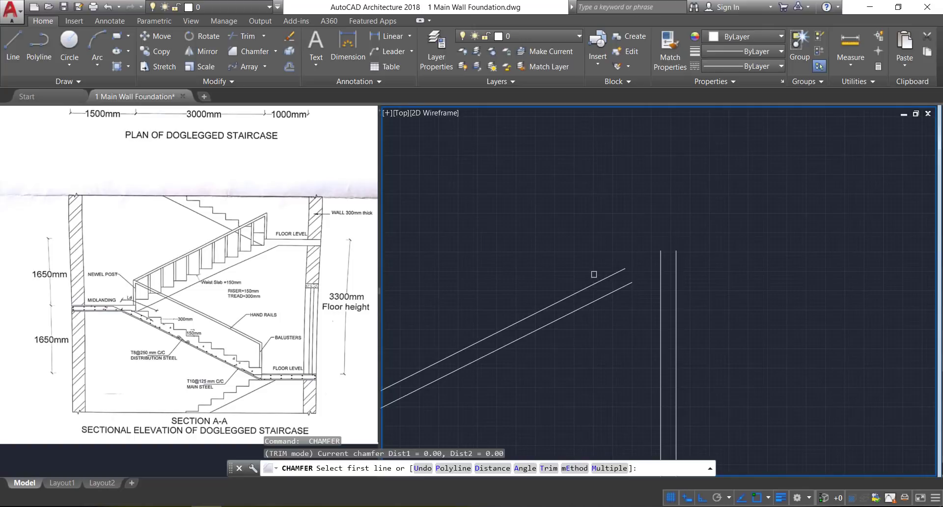
left_click(594, 274)
left_click(677, 280)
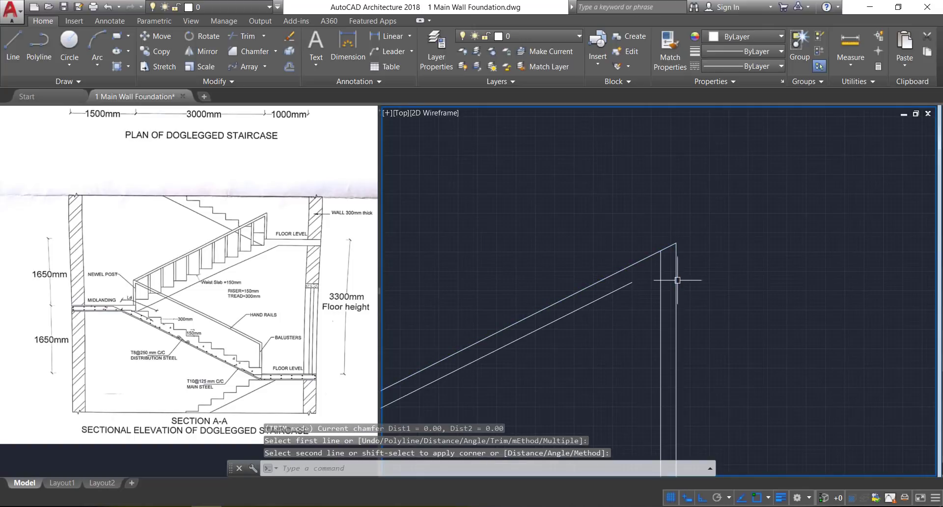
key("Return")
left_click(620, 289)
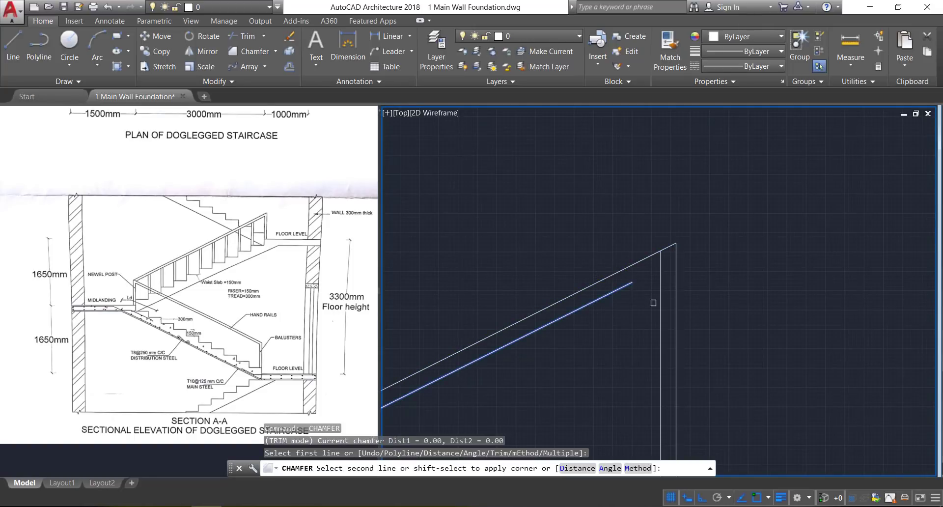
left_click(661, 303)
scroll(683, 226, "down", 5)
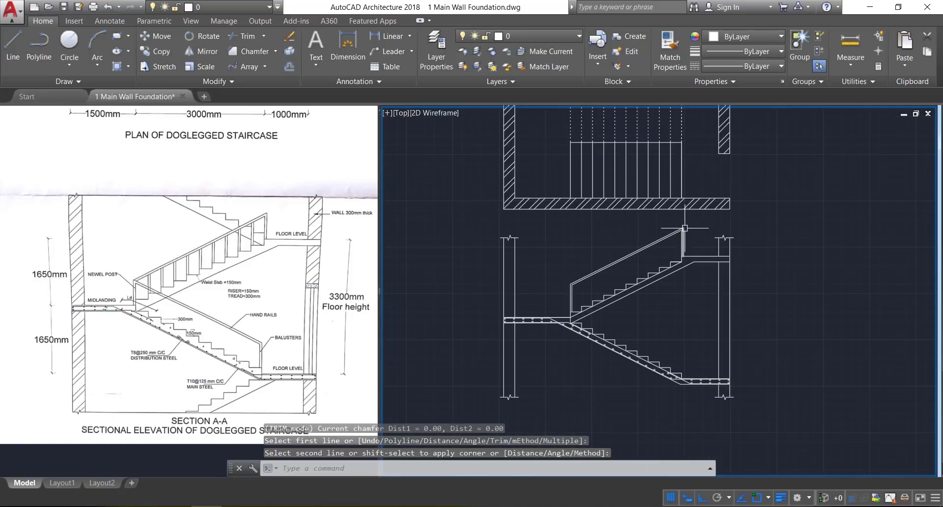
scroll(662, 260, "up", 2)
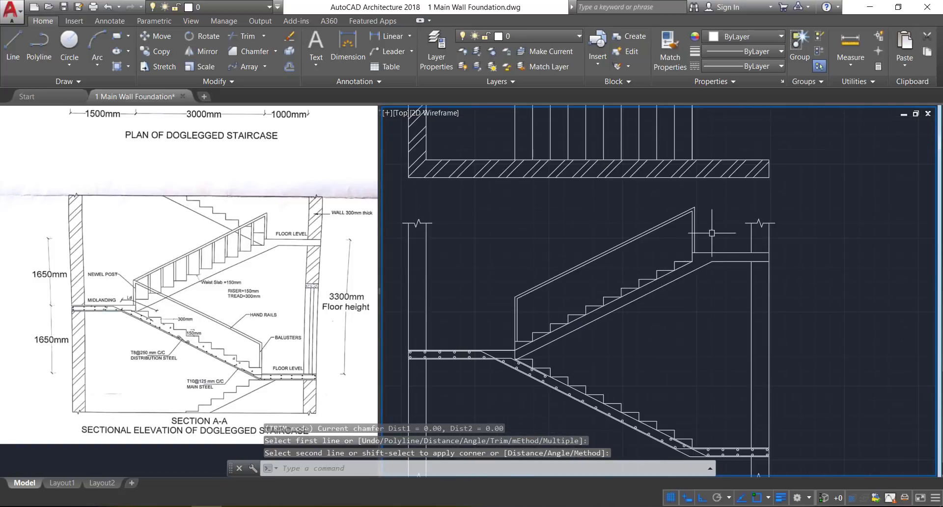
Step: Copy the double-line handrail and both newel posts to the right, then select the copy
mouse_move(707, 232)
left_mouse_down()
mouse_move(652, 226)
mouse_move(597, 244)
mouse_move(530, 339)
mouse_move(518, 314)
mouse_move(512, 327)
left_mouse_up()
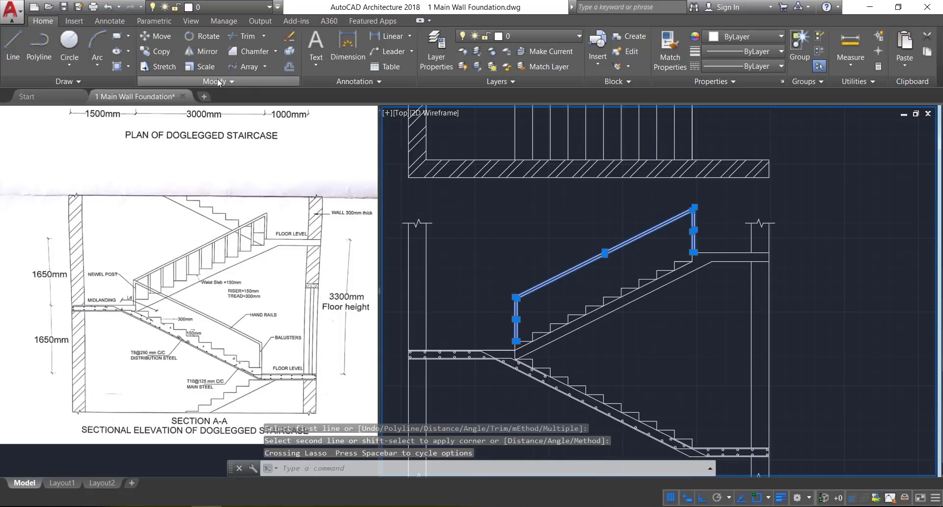
left_click(154, 51)
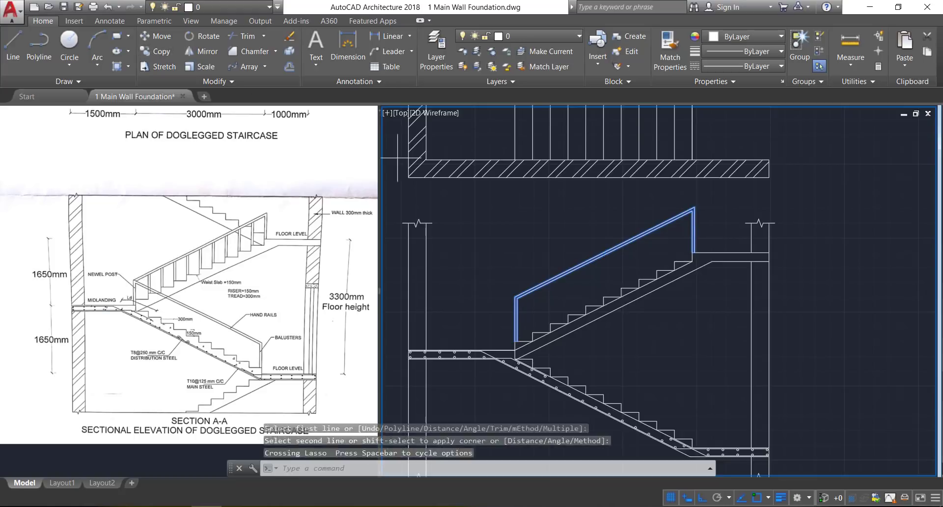
left_click(603, 252)
scroll(496, 223, "down", 8)
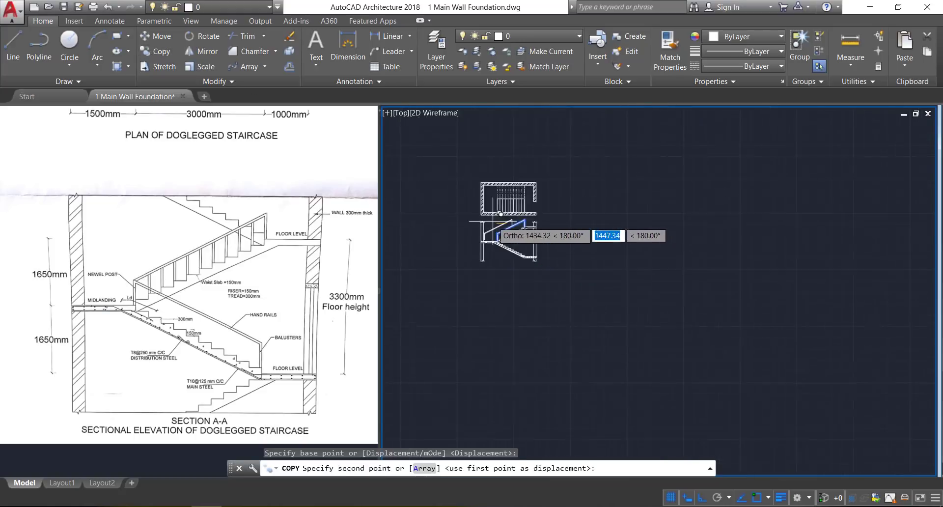
left_click(620, 225)
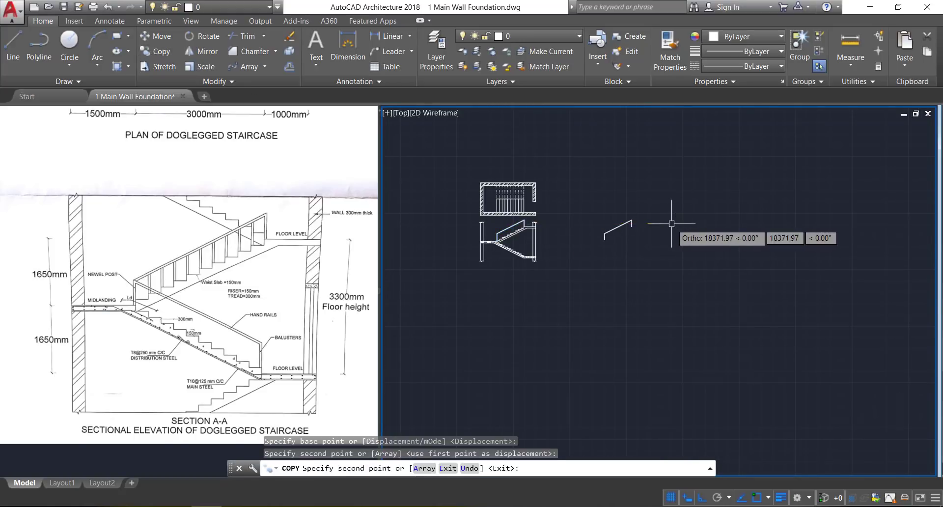
key("Escape")
left_click_drag(581, 211, 674, 264)
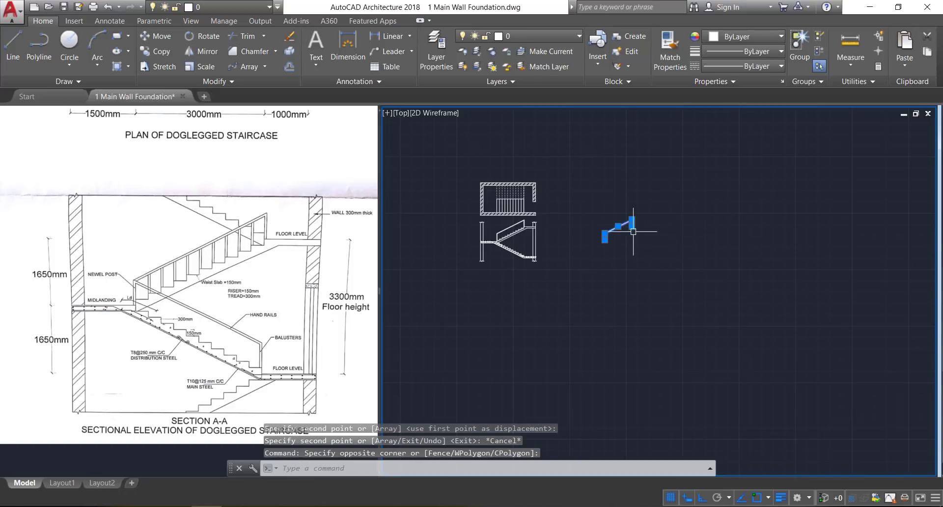
scroll(631, 230, "up", 10)
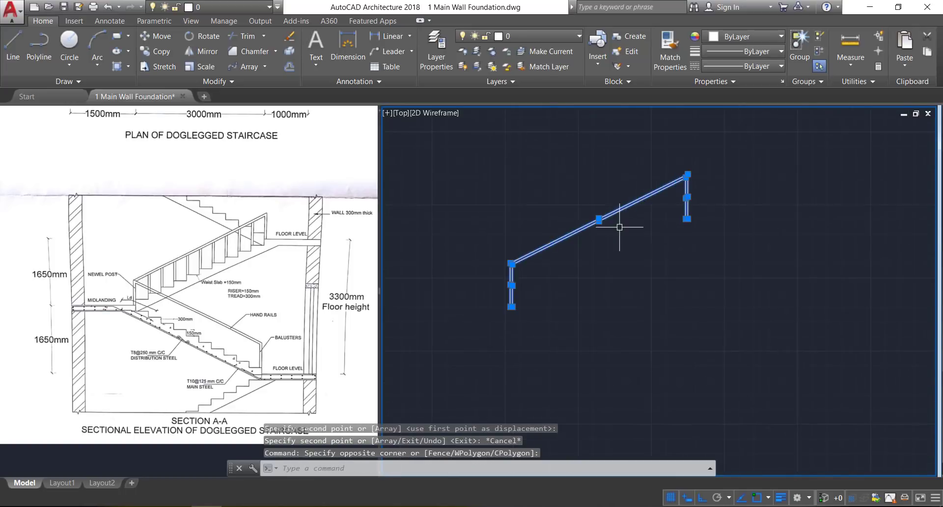
Step: Mirror the copied handrail about the post's vertical line, erasing the original
left_click(202, 51)
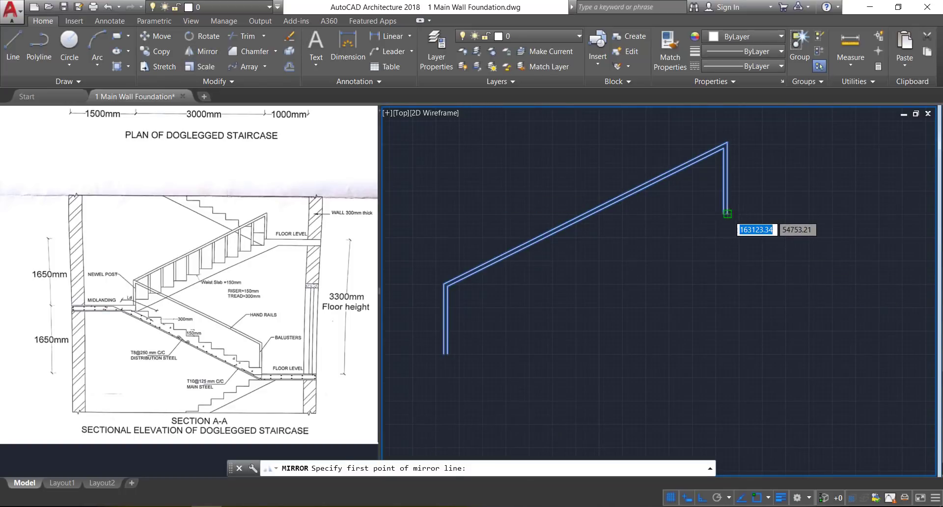
left_click(728, 214)
left_click(734, 317)
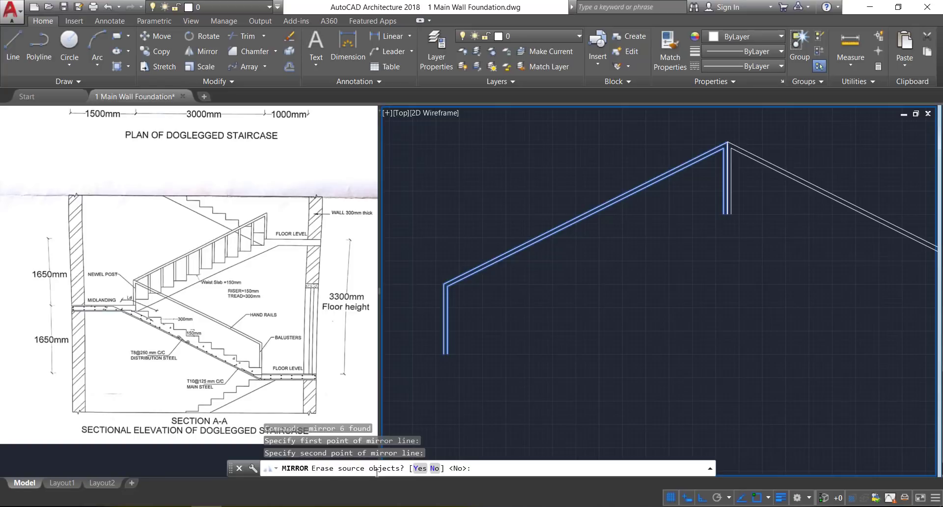
left_click(419, 468)
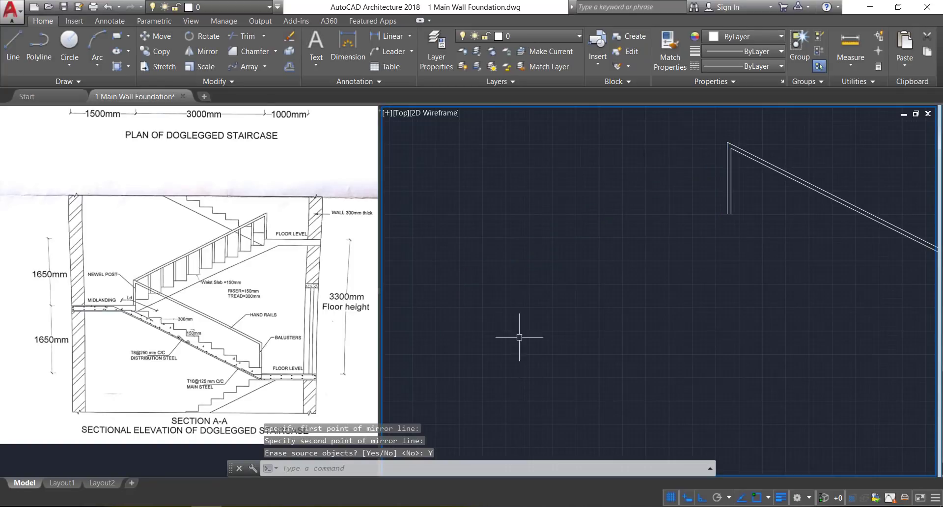
scroll(544, 270, "down", 5)
Step: Move the mirrored handrail by the post's bottom end onto the lower flight, with Ortho off
left_click(553, 189)
left_click(732, 330)
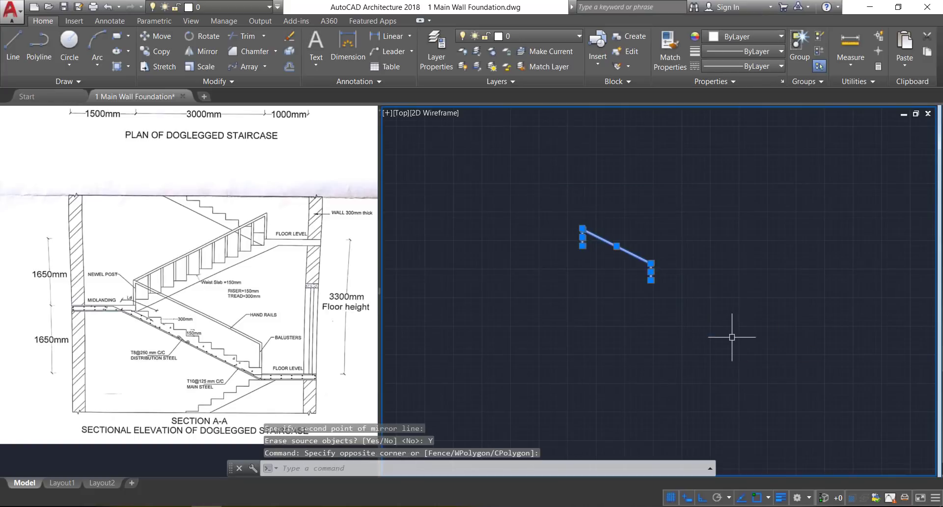
left_click(156, 35)
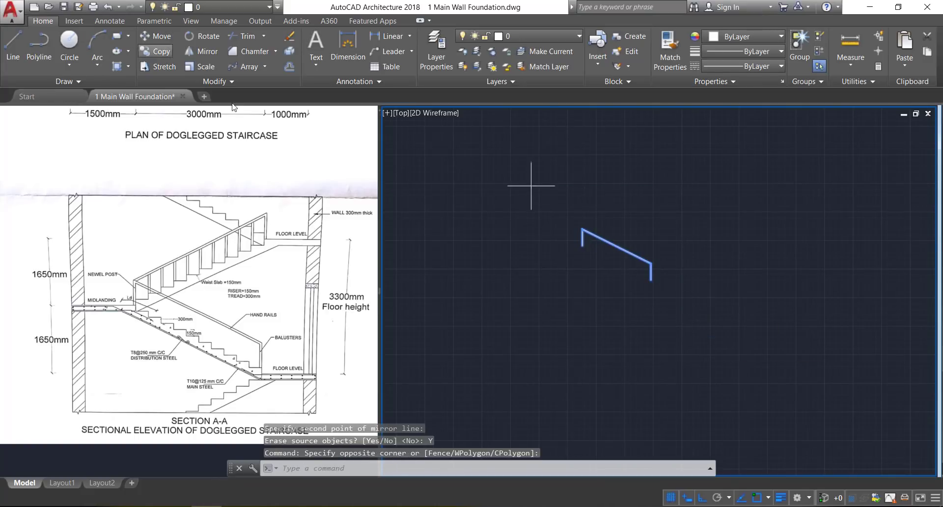
left_click(702, 497)
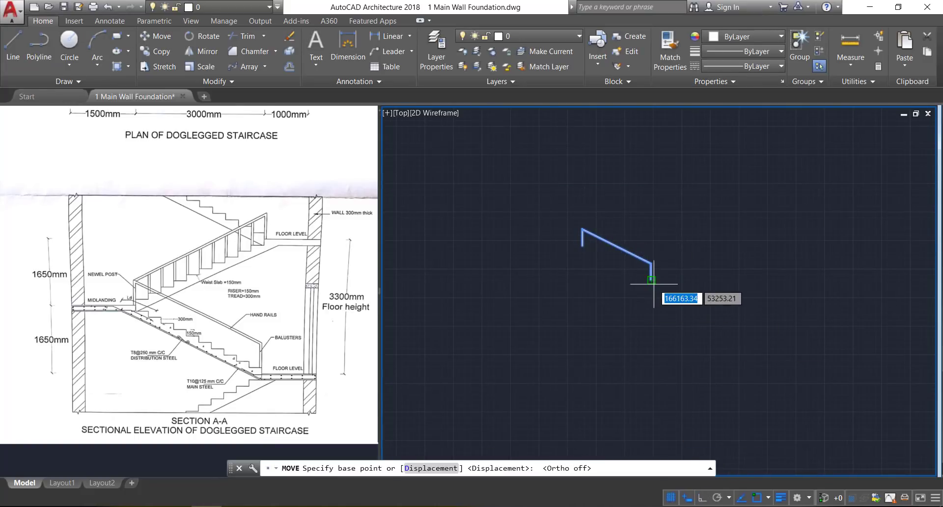
scroll(652, 279, "up", 3)
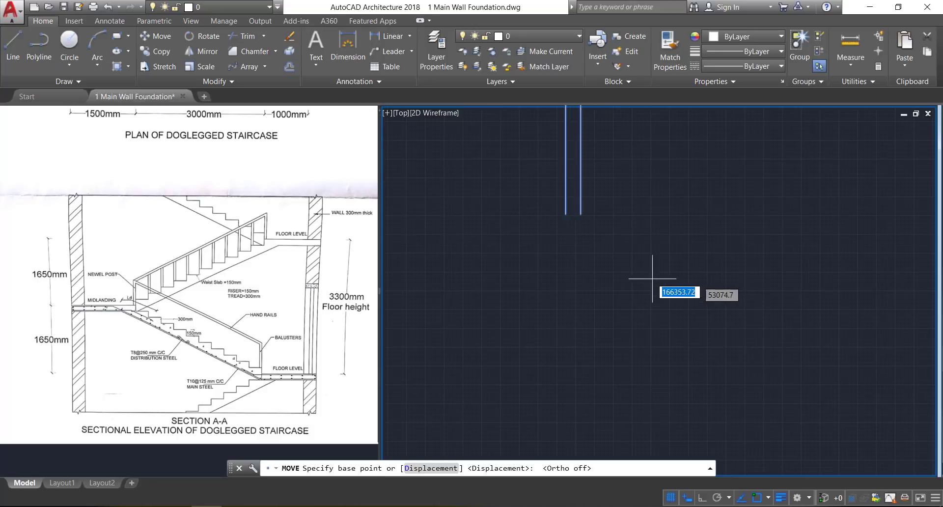
left_click(580, 213)
scroll(701, 266, "down", 8)
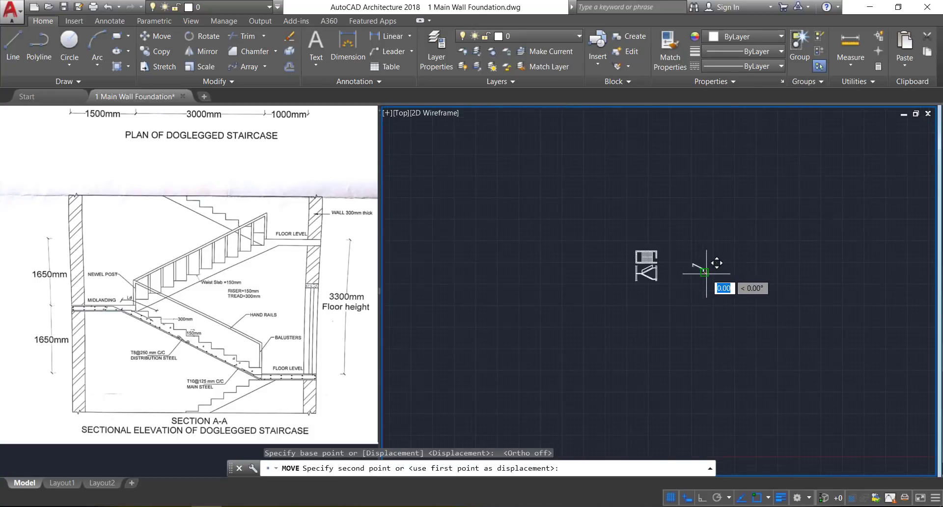
scroll(640, 276, "up", 8)
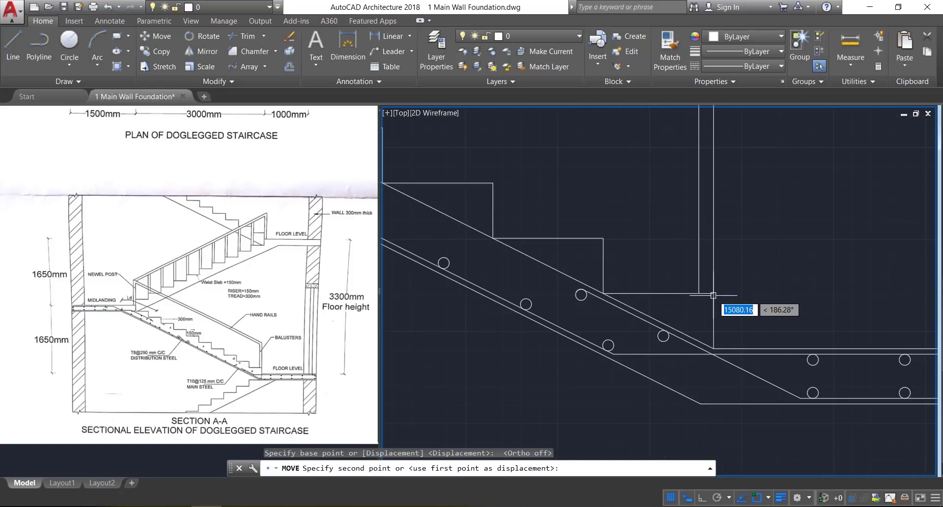
left_click(703, 324)
scroll(700, 316, "up", 3)
scroll(701, 343, "down", 5)
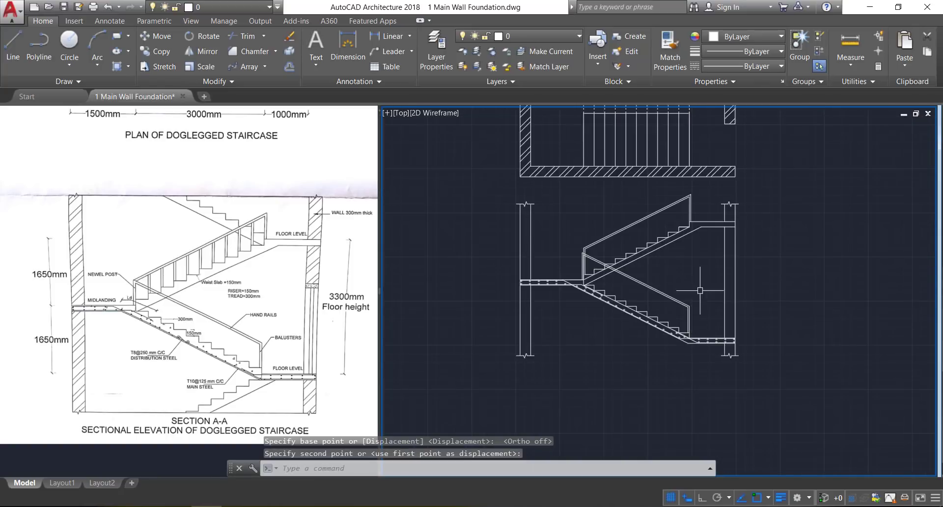
Step: Draw a vertical line from the step's left end up to the handrail
left_click(12, 44)
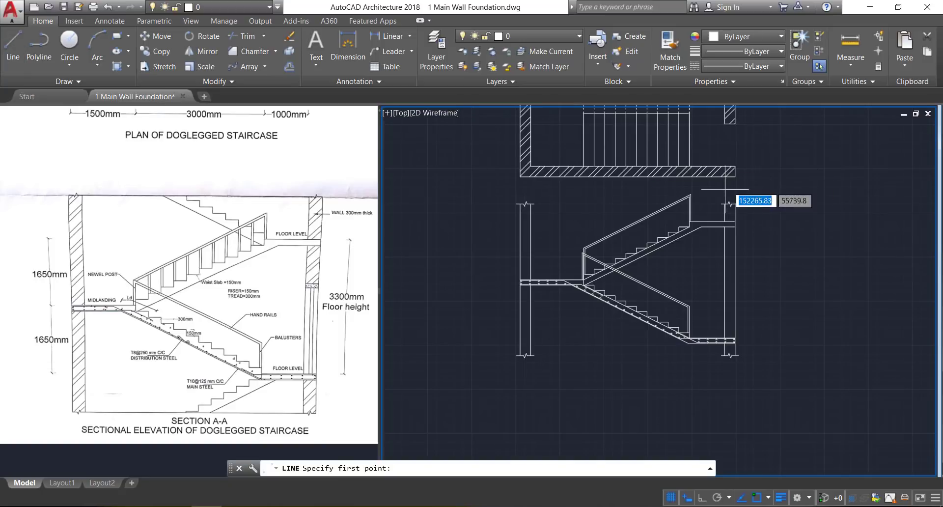
scroll(697, 194, "up", 4)
scroll(697, 194, "up", 4)
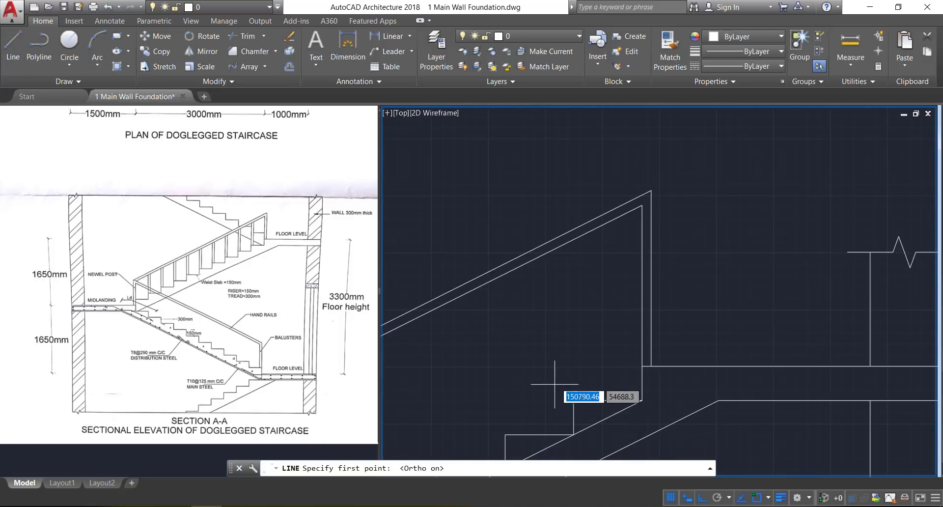
left_click(543, 400)
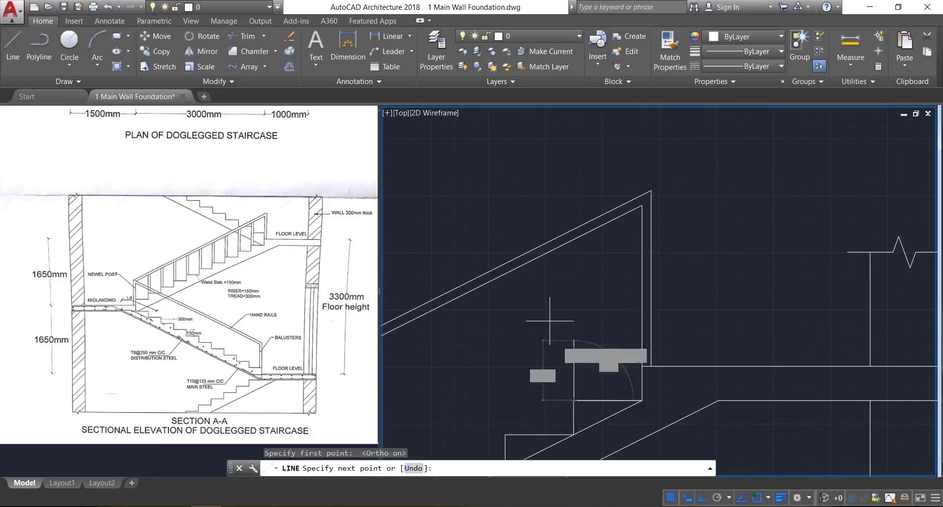
left_click(574, 240)
key("Return")
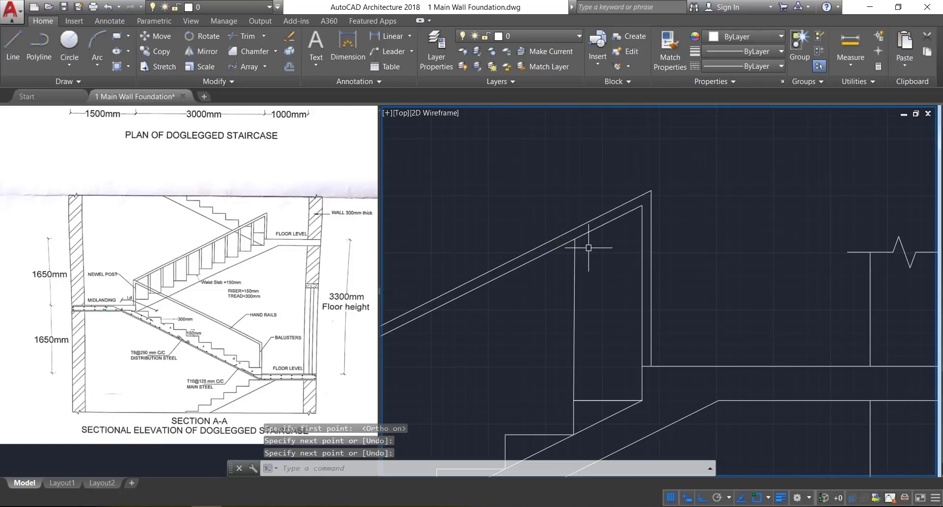
Step: Offset the new post line 40 to the right
left_click(290, 66)
type("40")
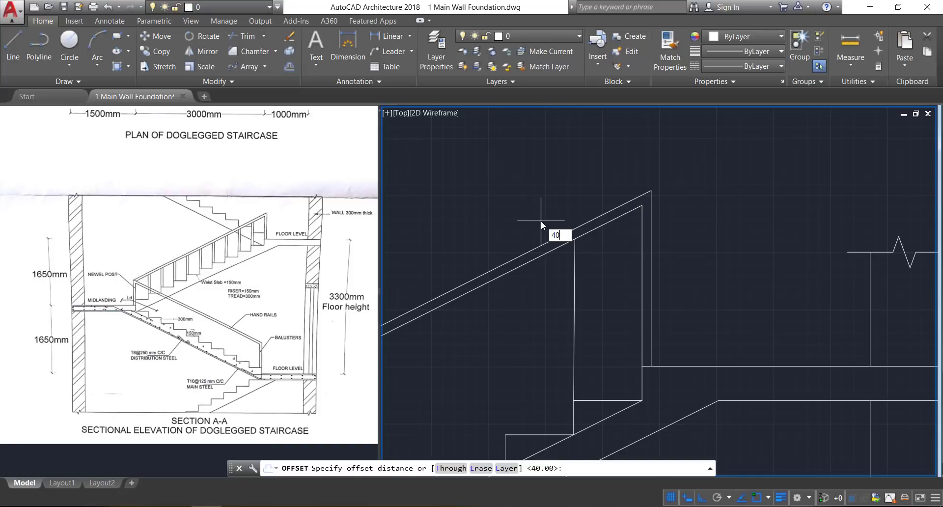
key("Return")
left_click(574, 278)
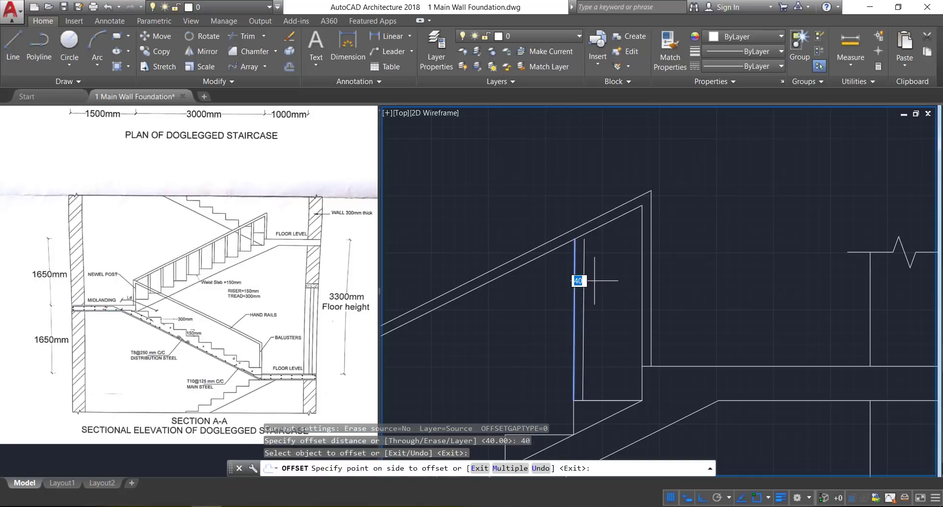
left_click(594, 279)
key("Return")
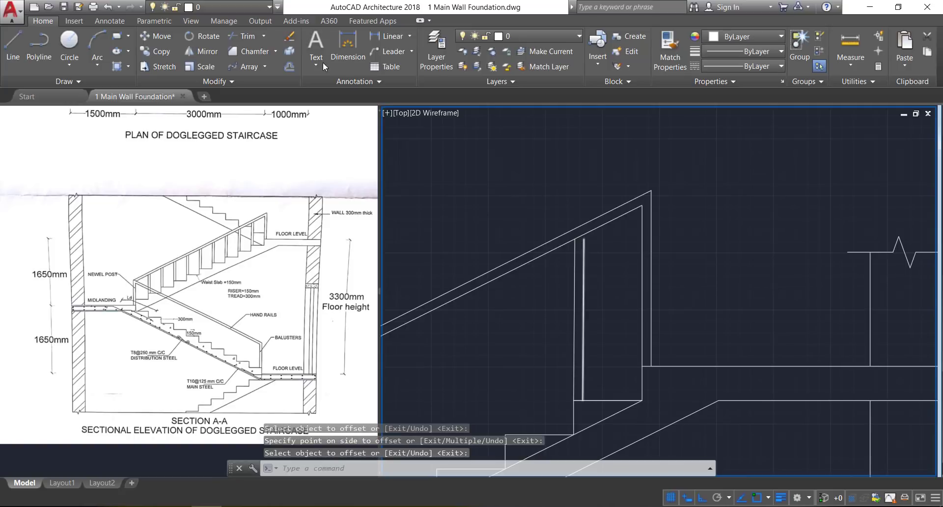
Step: Try extending the new post line with EX, then cancel it
type("e")
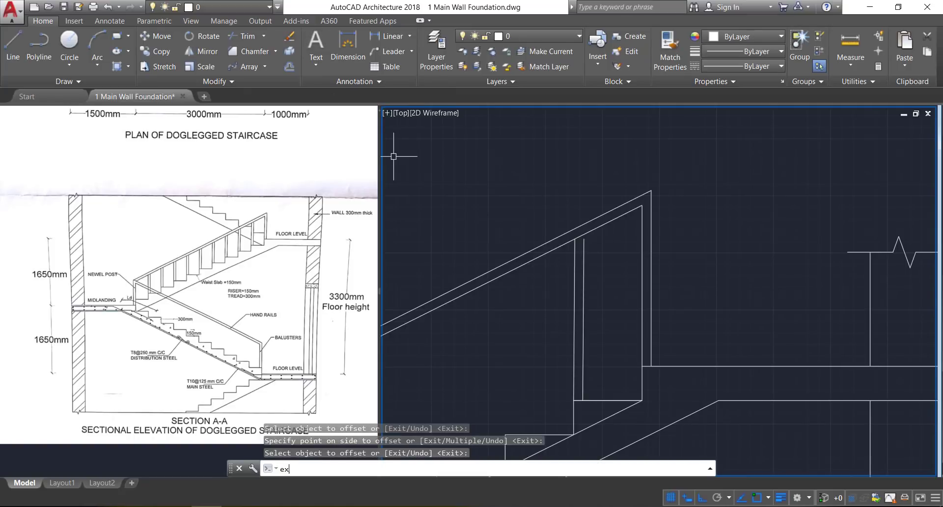
type("x")
key("Return")
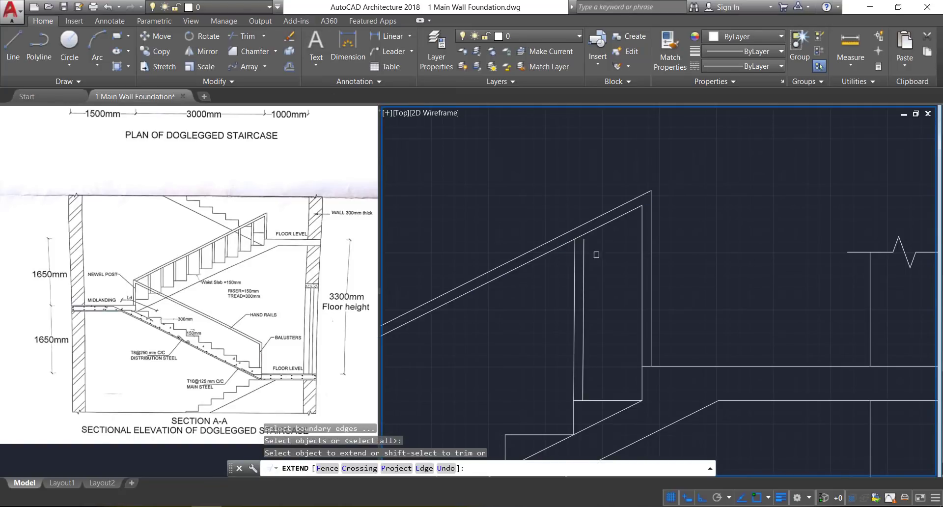
left_click(586, 247)
key("Escape")
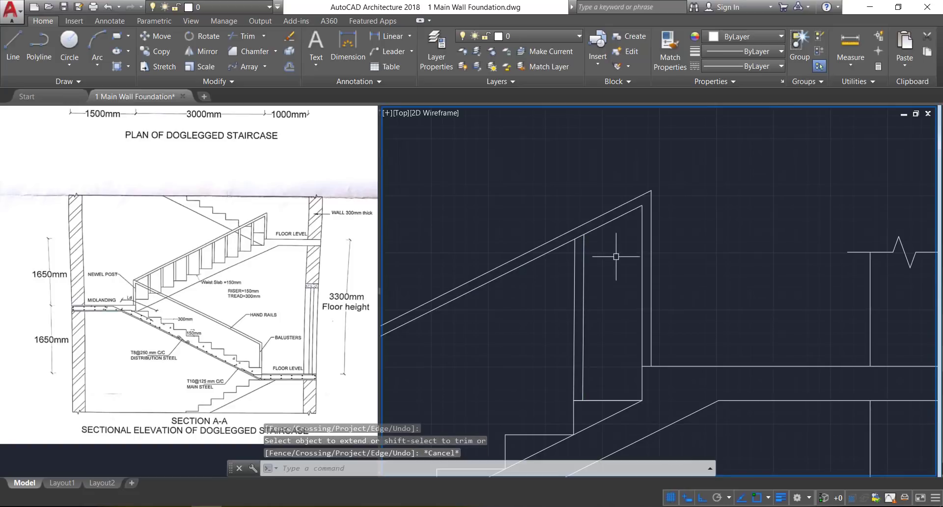
scroll(697, 230, "down", 3)
Step: Draw a vertical baluster line from a tread up to the upper flight's handrail
left_click(13, 45)
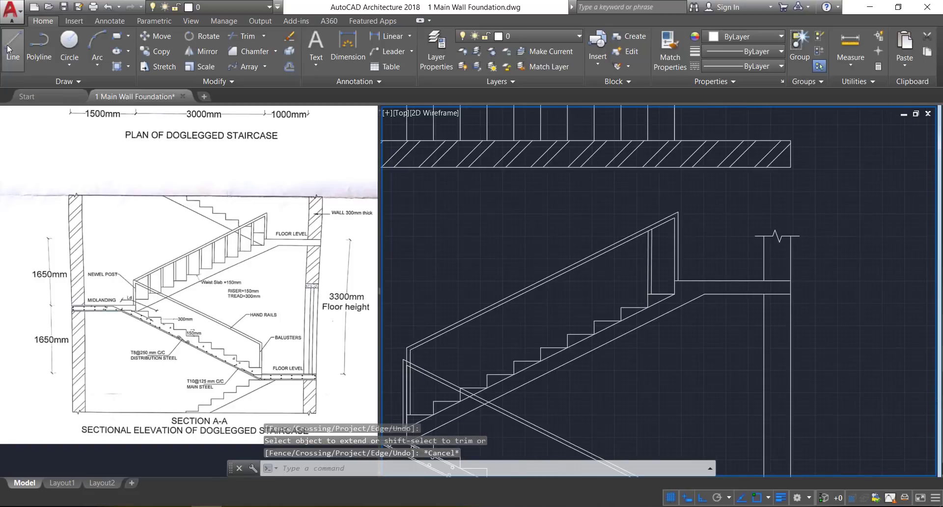
scroll(670, 352, "up", 5)
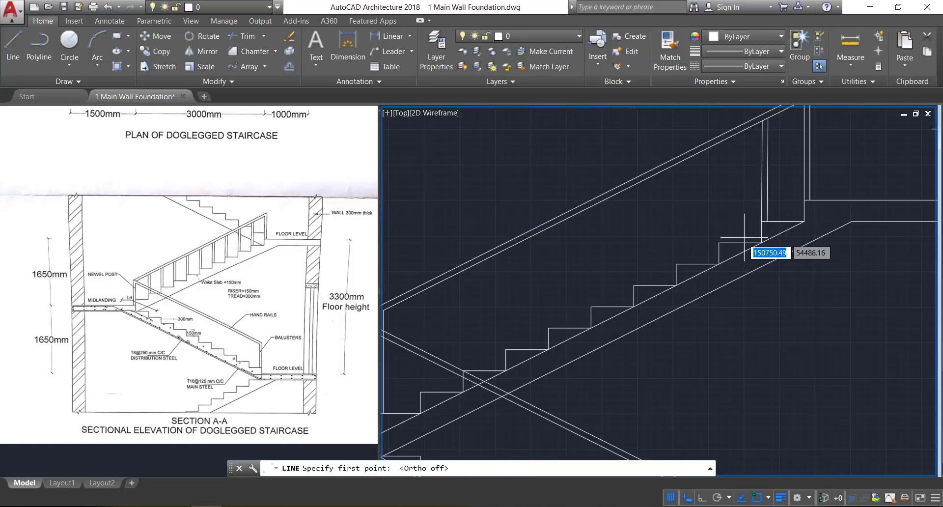
left_click(762, 229)
scroll(776, 241, "down", 5)
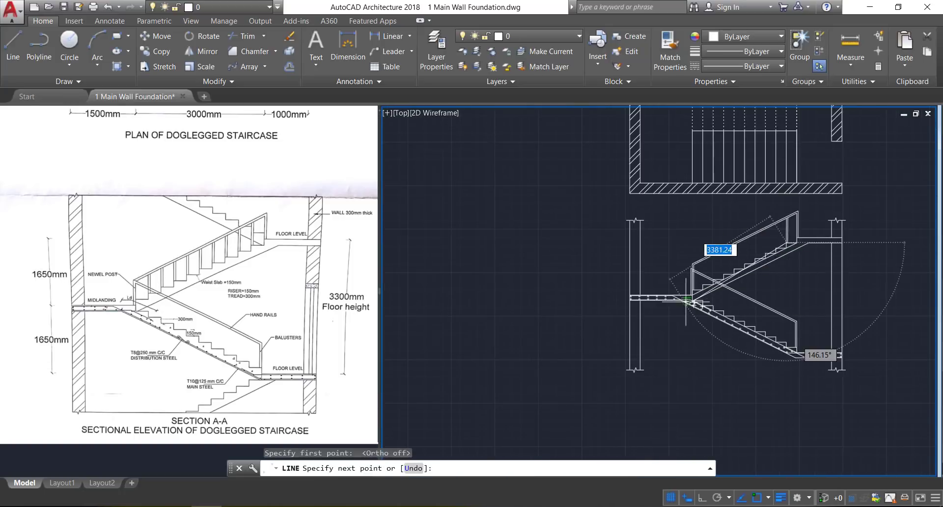
scroll(642, 252, "up", 6)
left_click(642, 252)
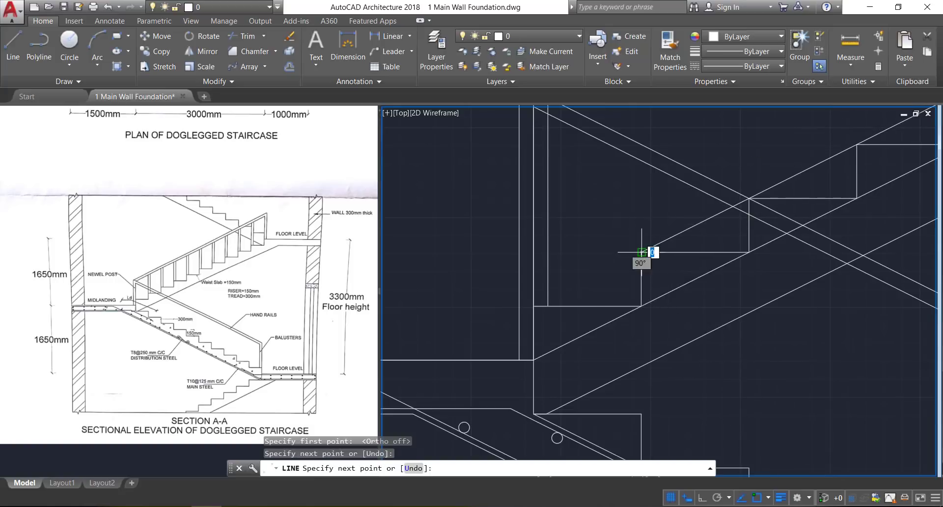
key("Return")
Step: Path-array the new baluster line along the upper flight's stair stringer
scroll(527, 313, "down", 5)
scroll(608, 243, "up", 6)
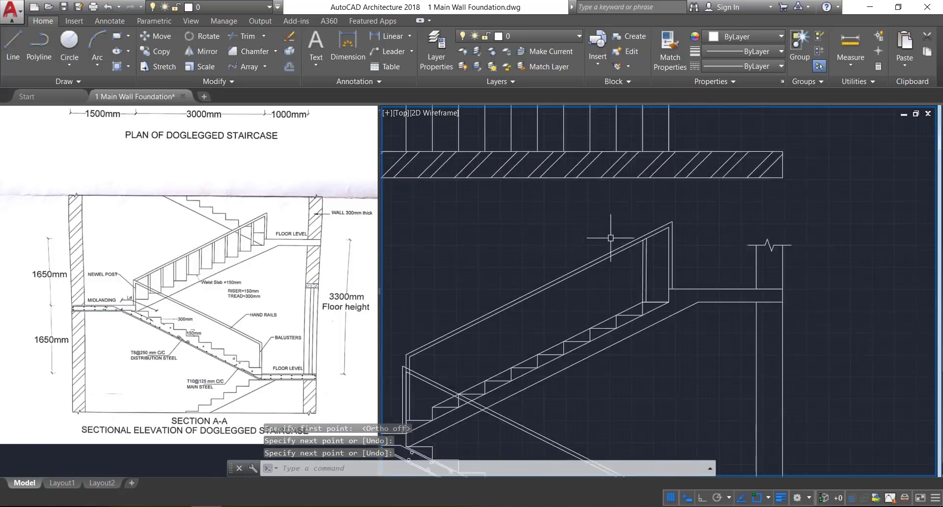
left_click(674, 294)
left_click(651, 310)
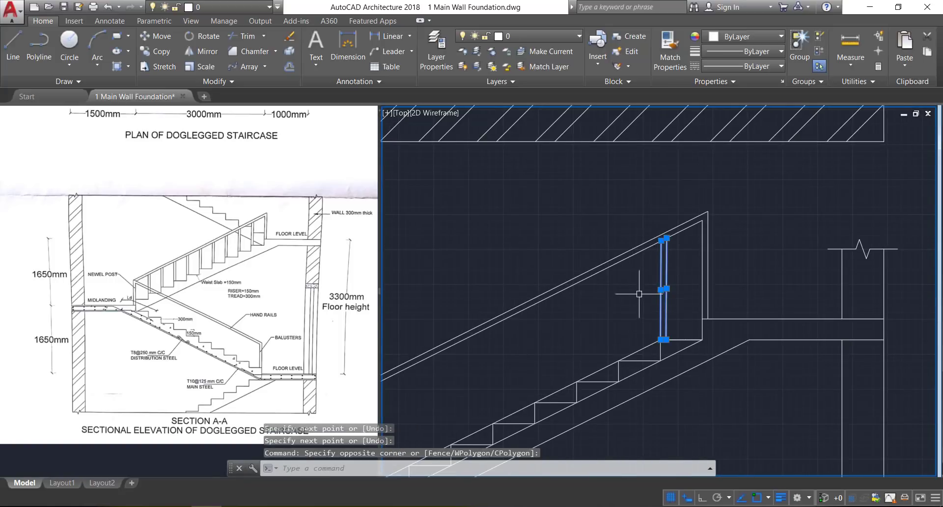
left_click(249, 66)
scroll(589, 167, "down", 3)
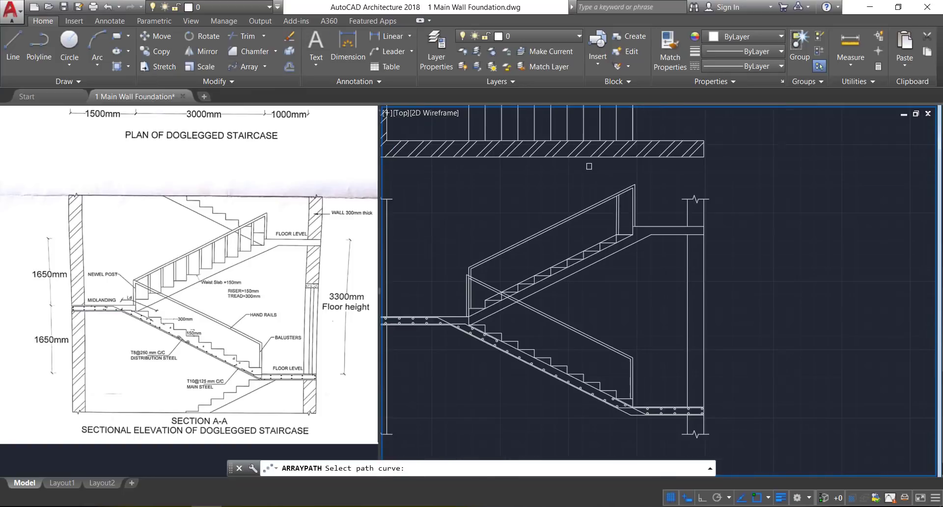
scroll(581, 251, "up", 4)
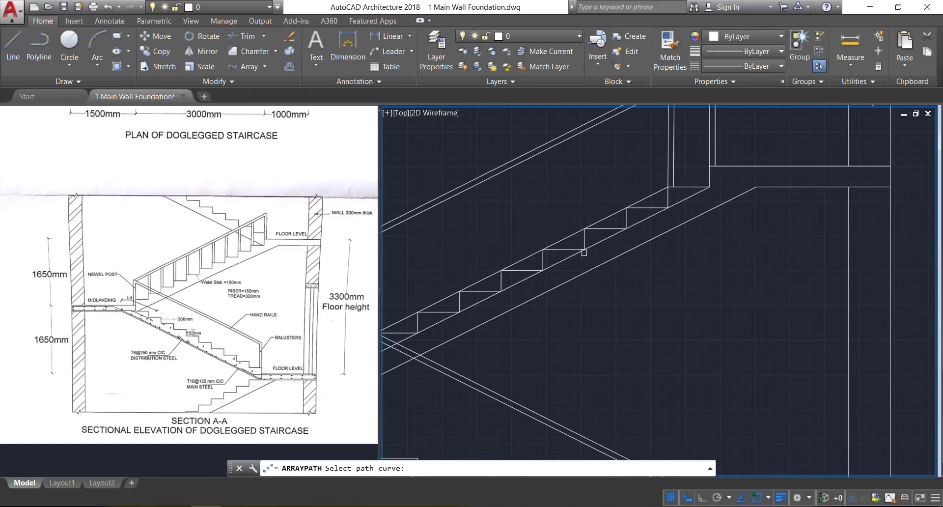
left_click(647, 194)
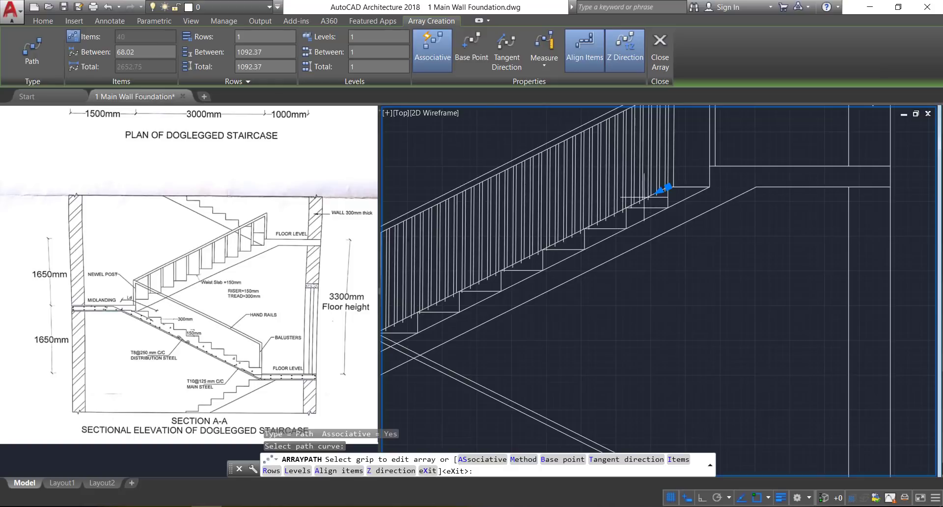
Step: Space the arrayed balusters one per tread, nine in total
scroll(639, 193, "up", 4)
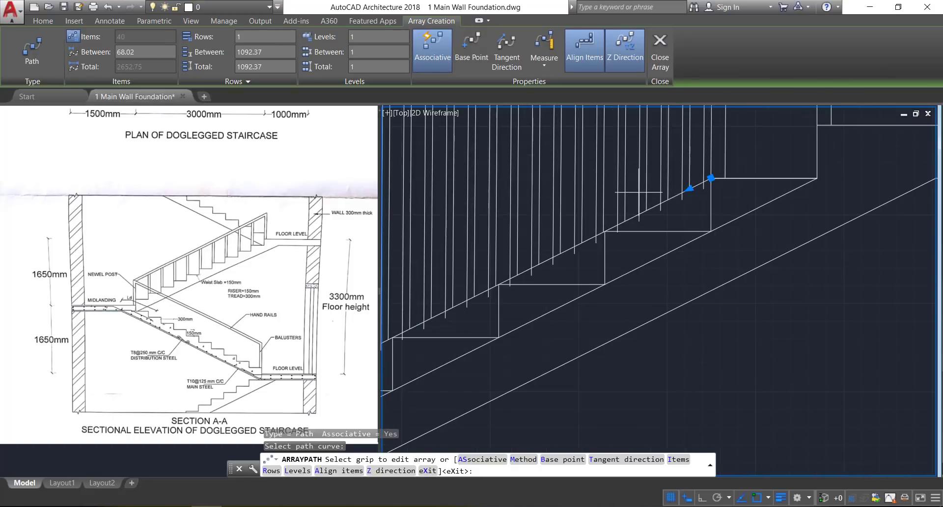
left_click(690, 189)
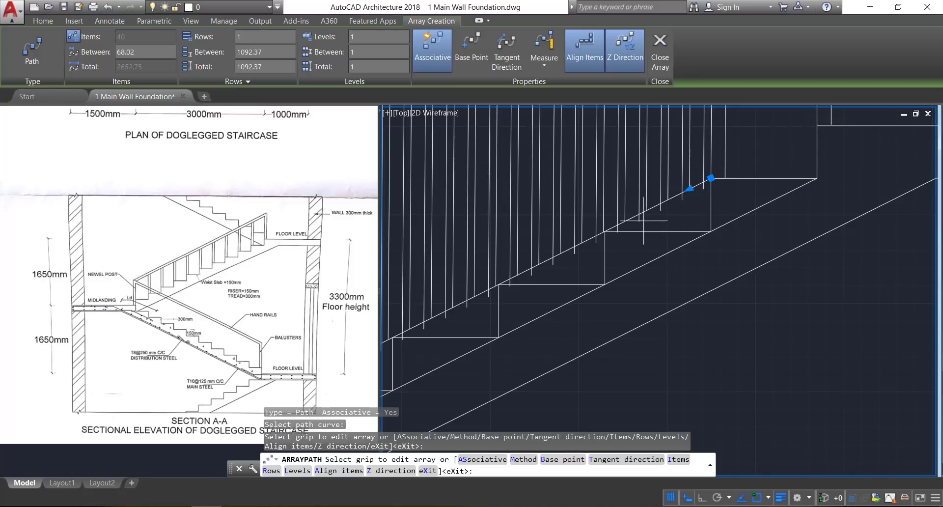
scroll(662, 195, "up", 4)
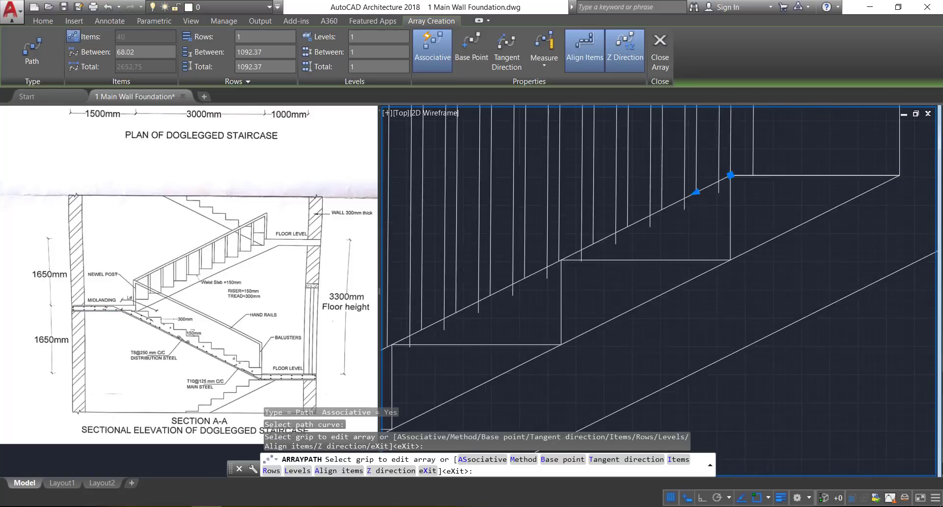
left_click(706, 198)
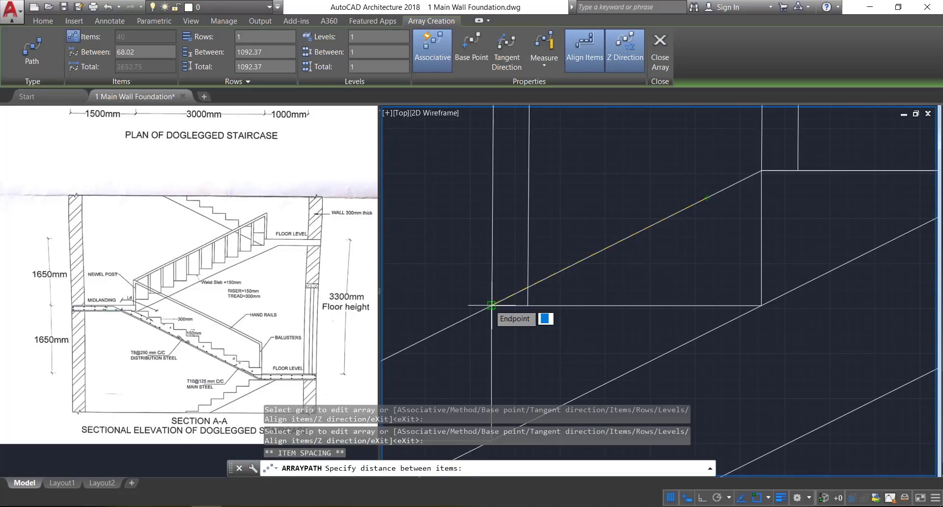
left_click(491, 305)
key("Return")
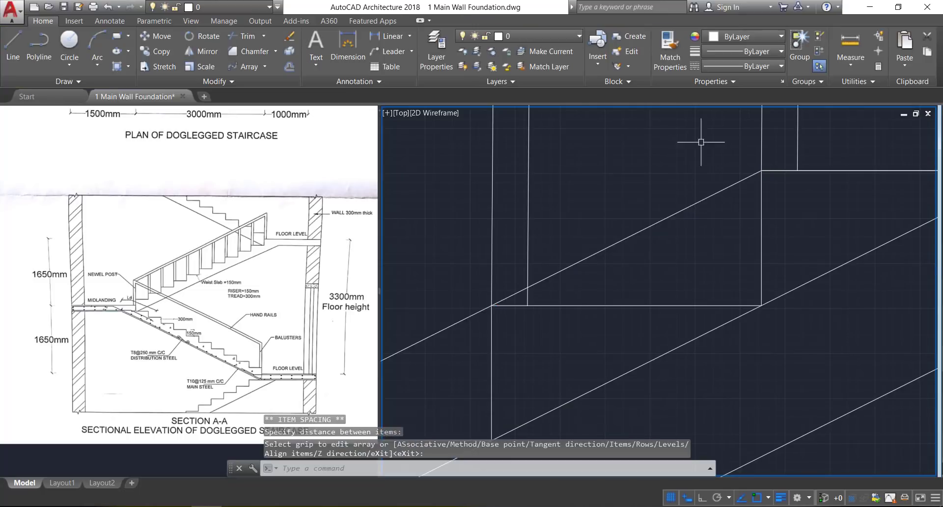
Step: Erase the leftover sloped line beneath the upper flight
scroll(725, 222, "down", 5)
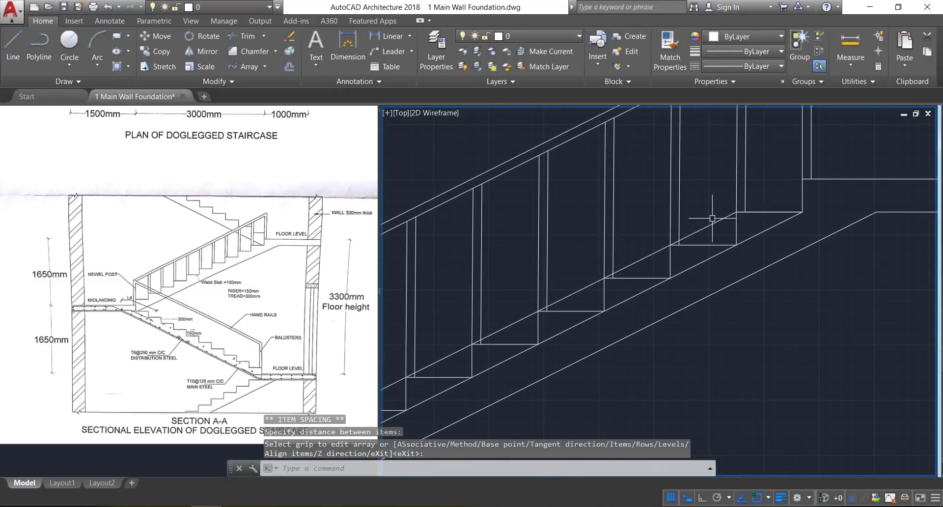
left_click(715, 222)
key("Delete")
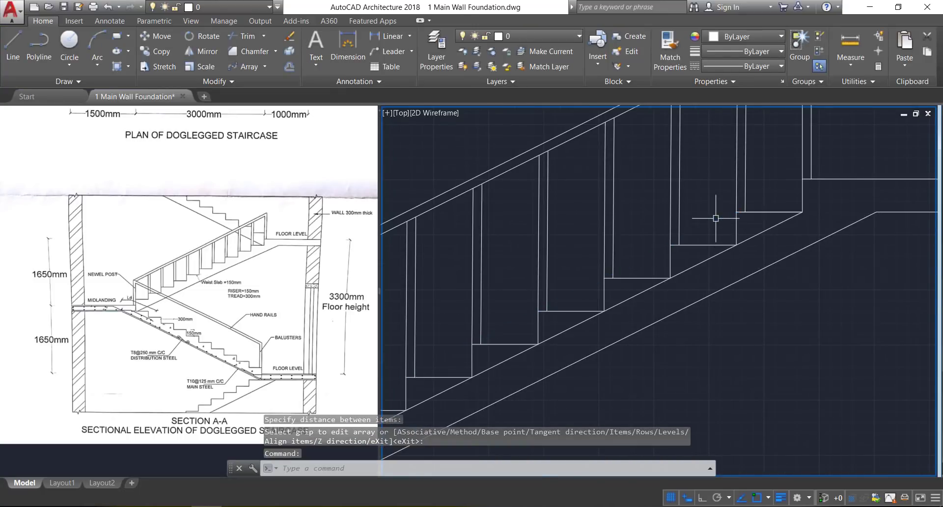
scroll(718, 217, "down", 5)
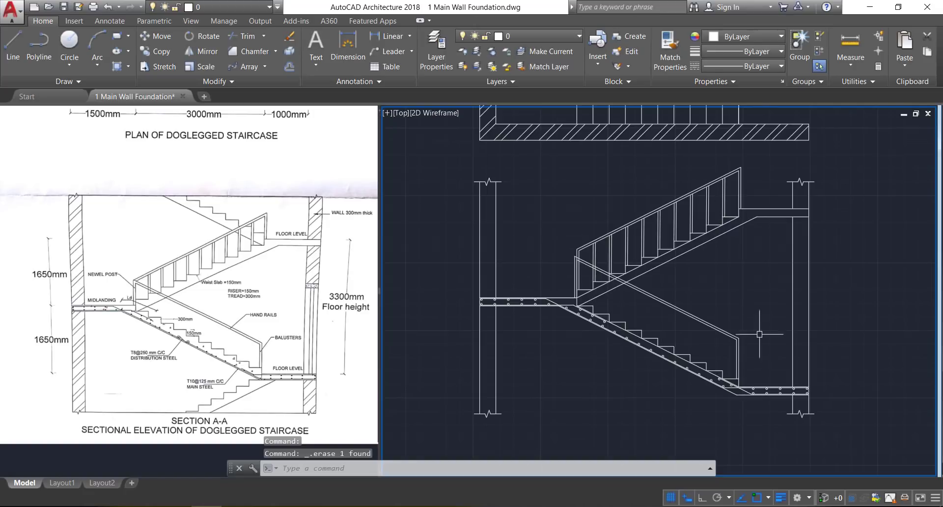
middle_click_drag(752, 324, 730, 332)
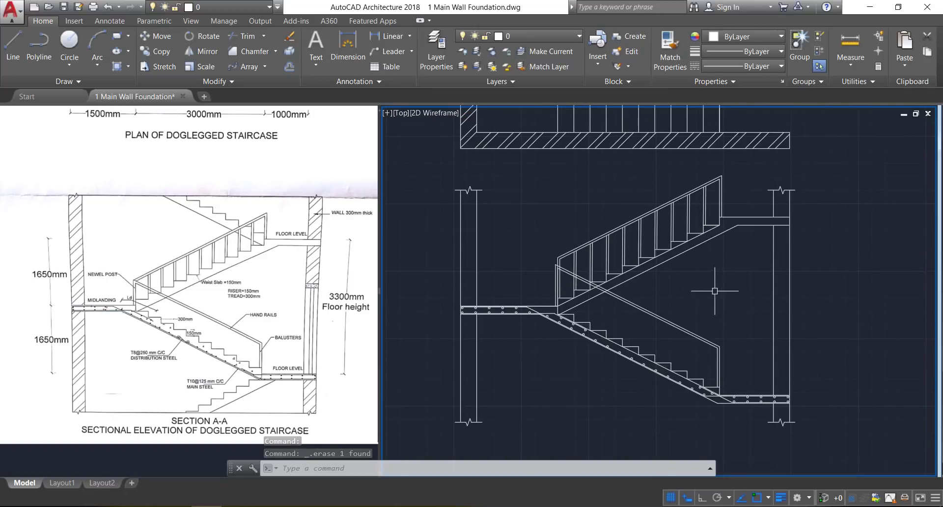
scroll(675, 269, "down", 2)
scroll(674, 270, "down", 2)
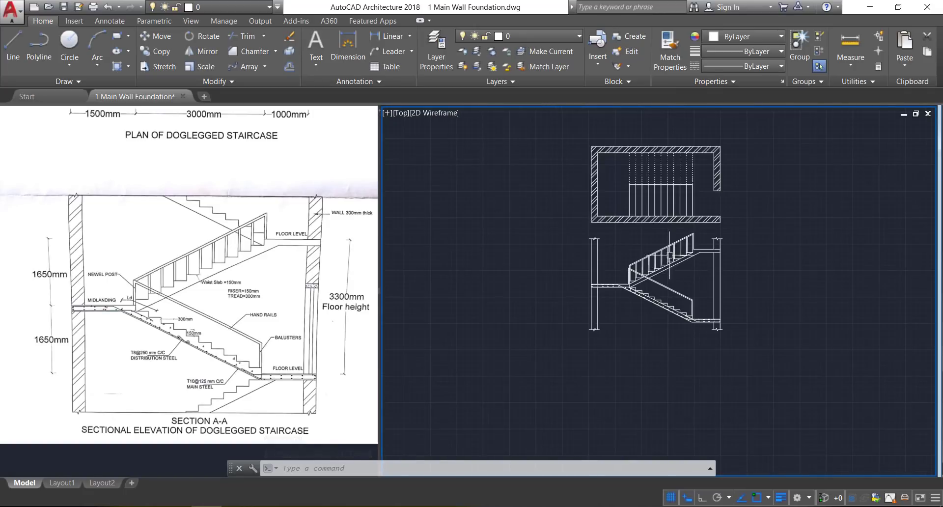
scroll(675, 270, "up", 2)
middle_click_drag(675, 270, 623, 267)
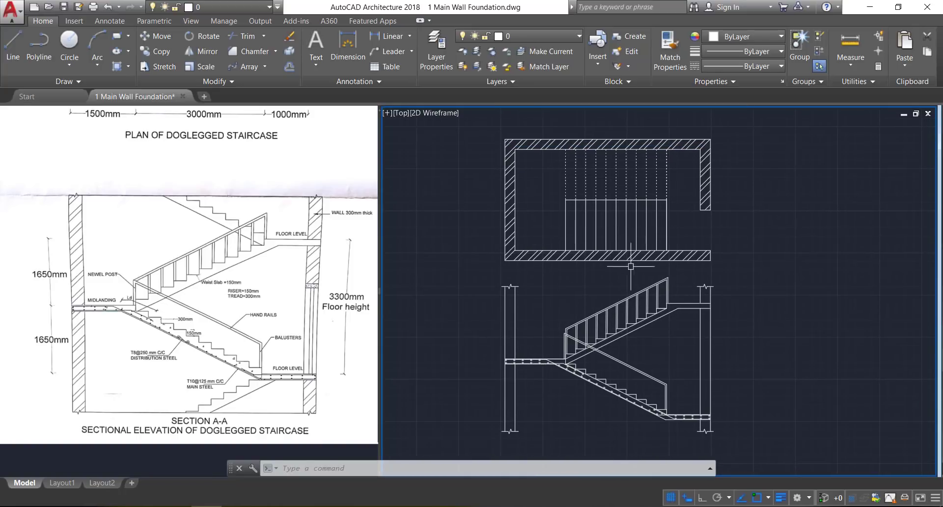